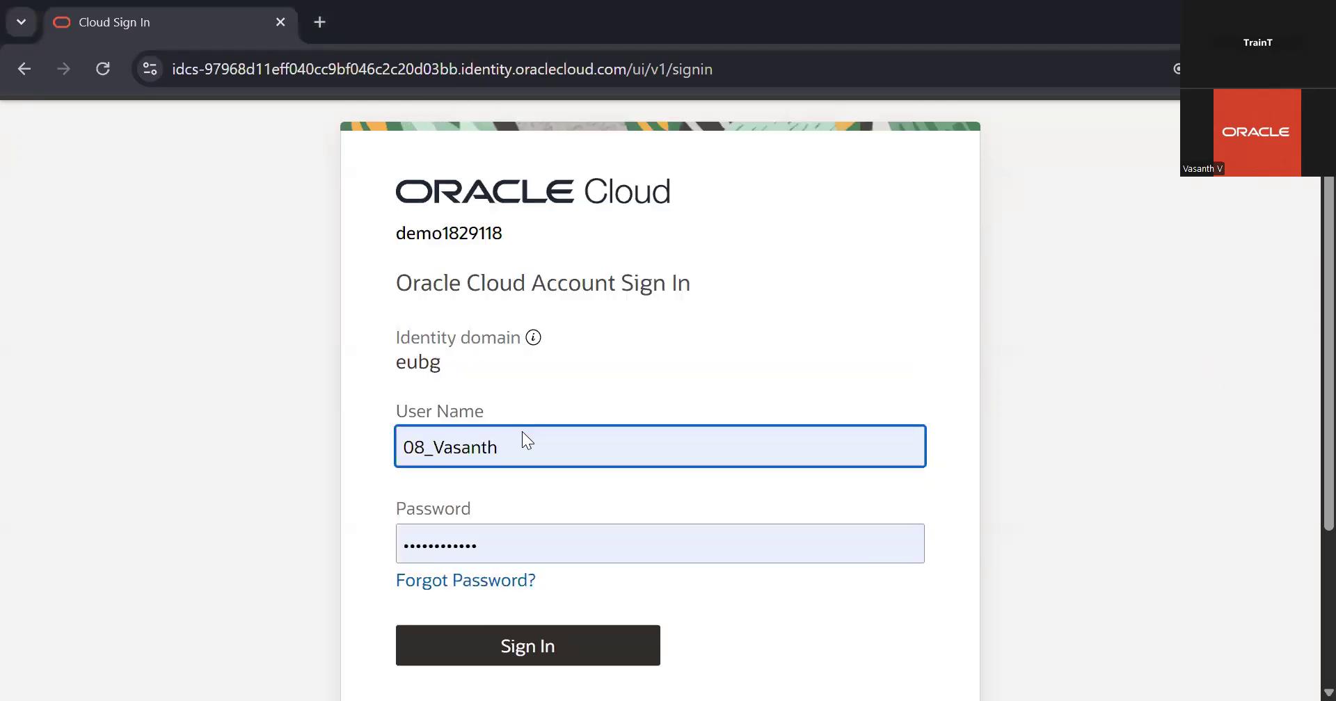
Sign in with the filled-in credentials and open Setup and Maintenance
click(519, 633)
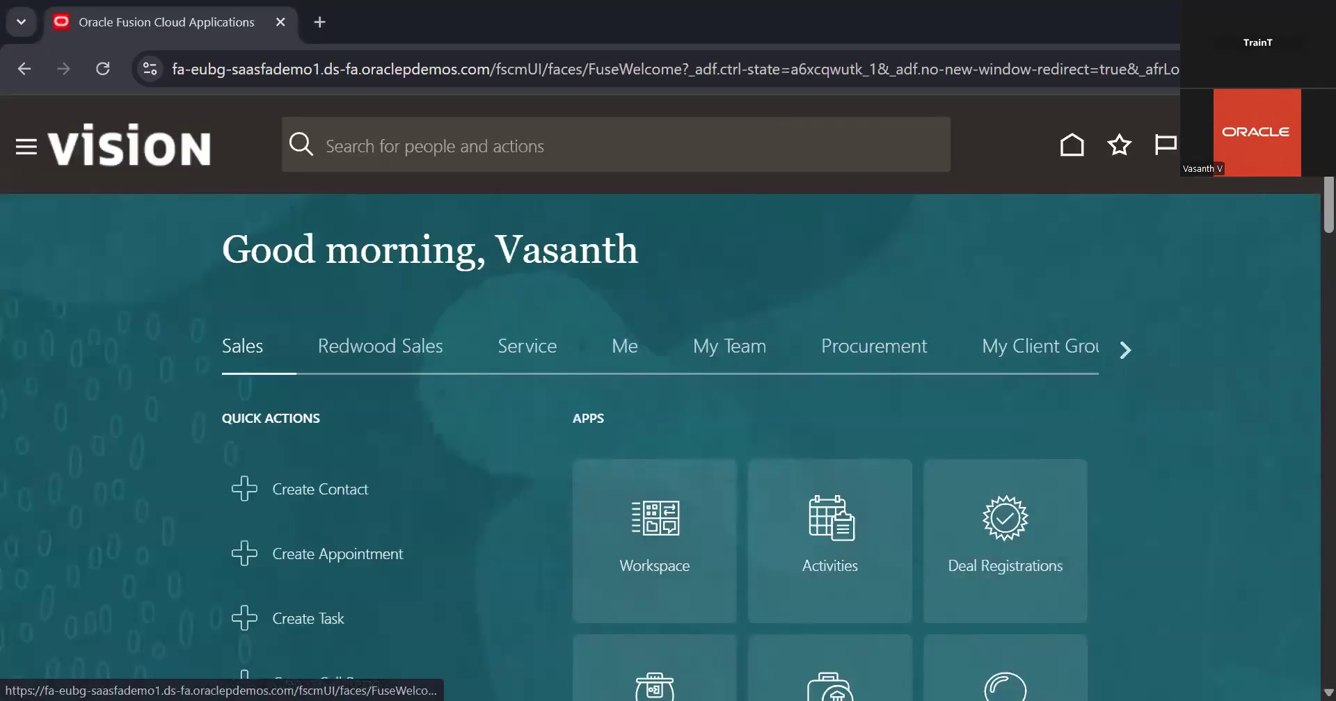
click(1279, 144)
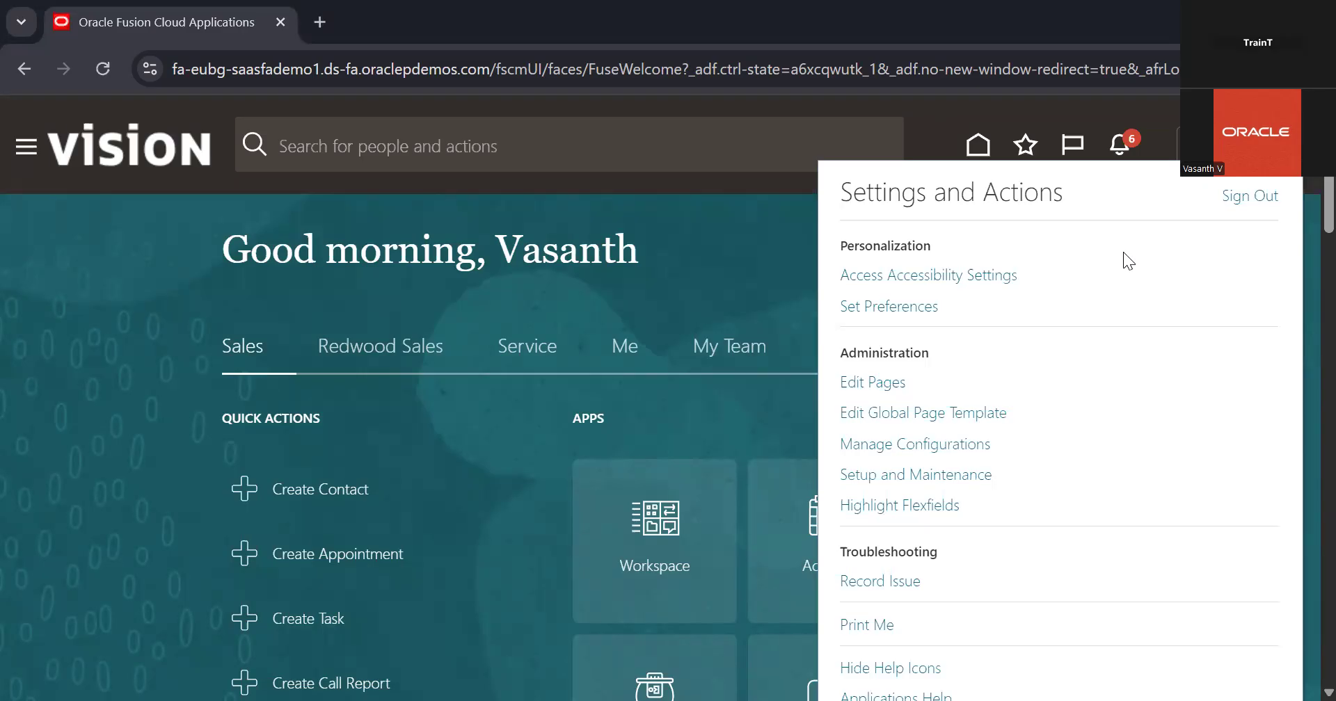
click(1024, 197)
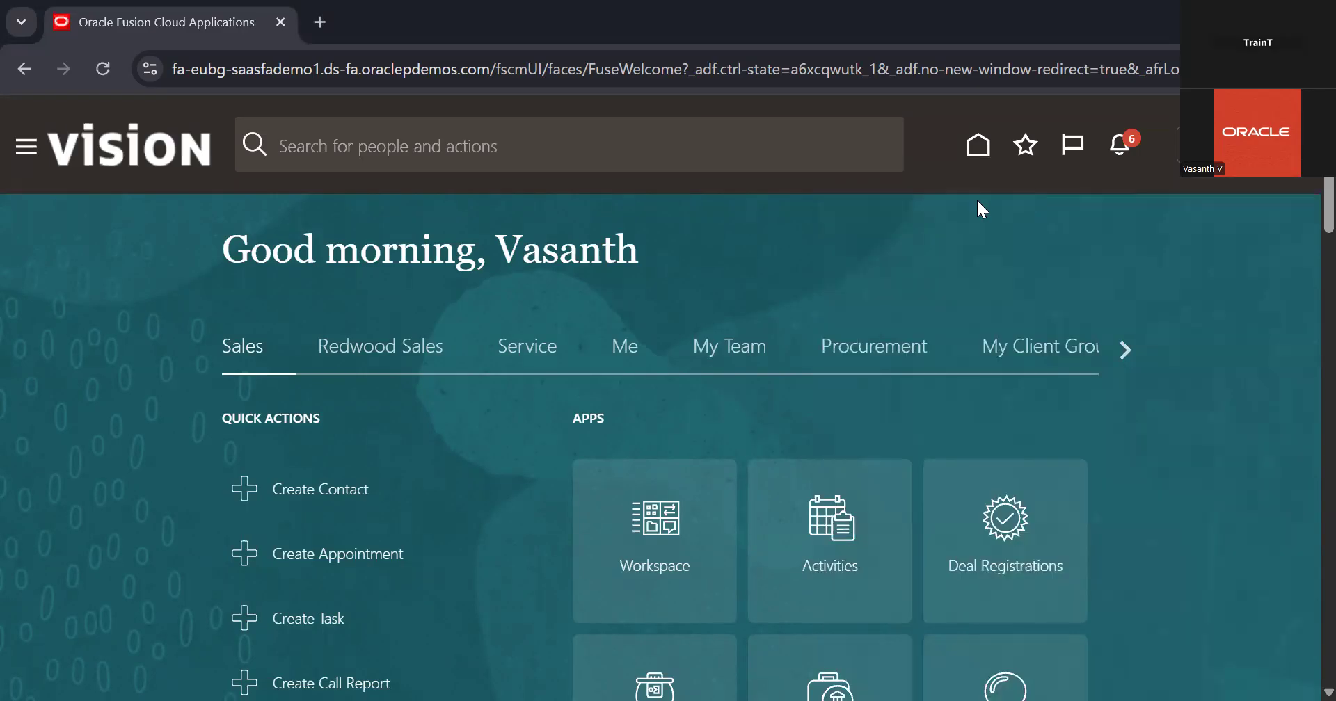
click(1237, 145)
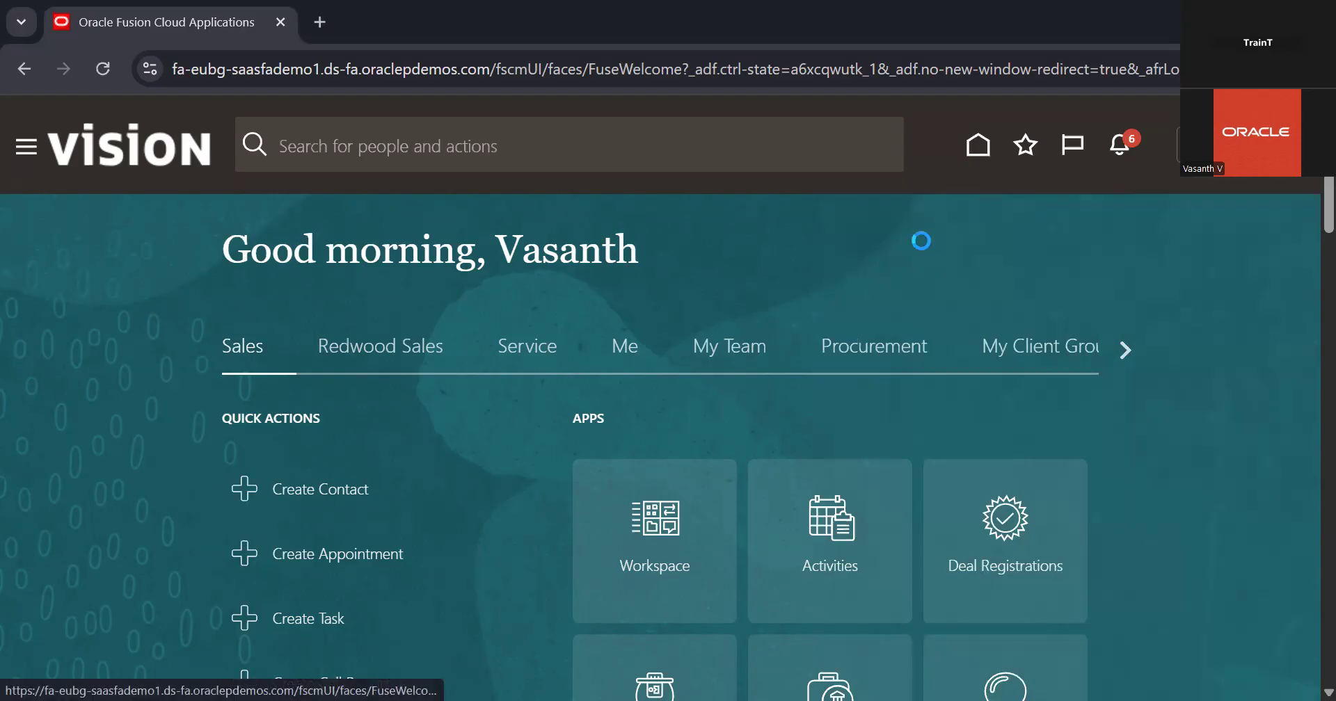
click(920, 477)
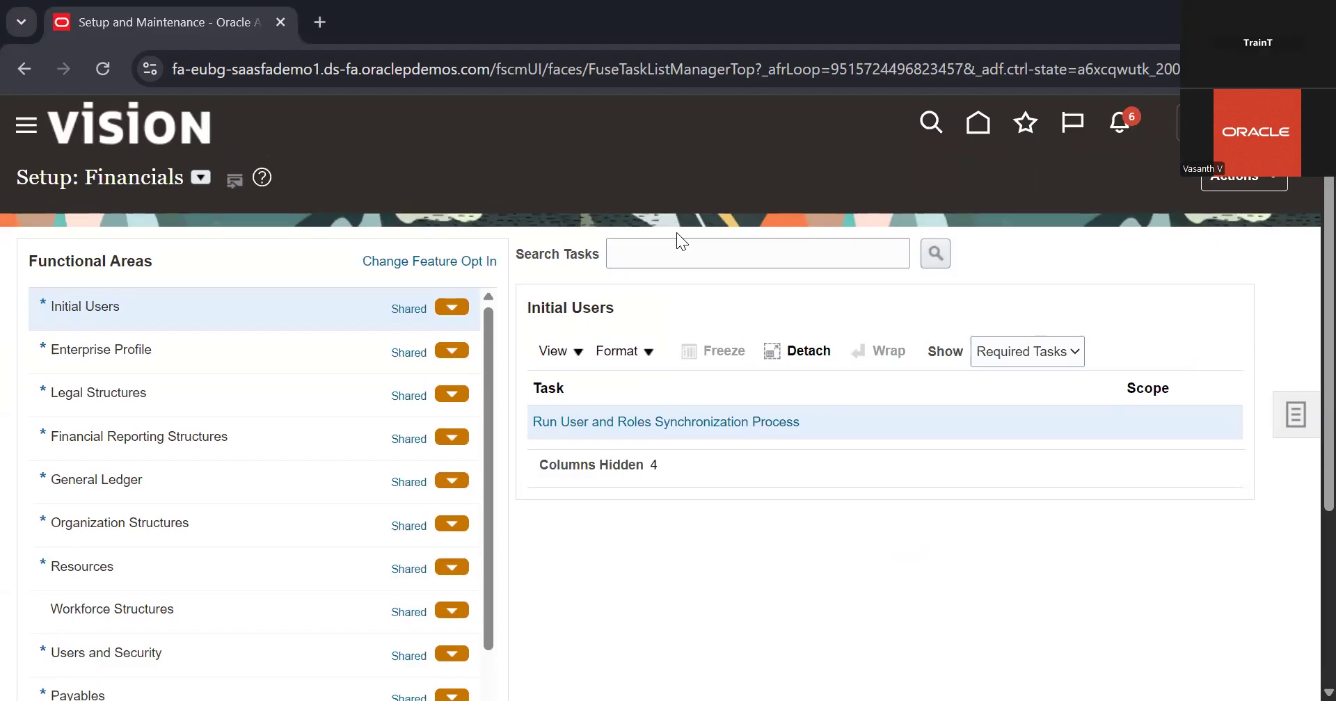
click(680, 248)
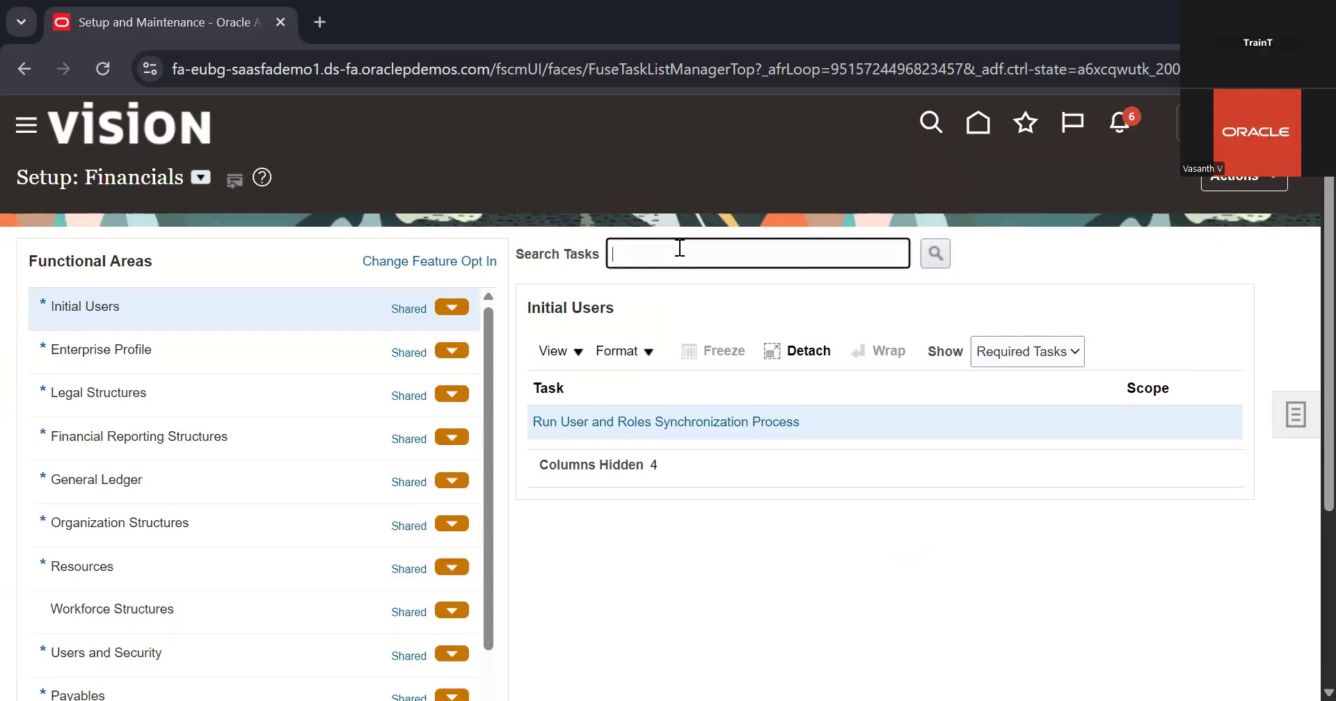
text(manage)
scroll(680, 248, down, 3)
scroll(678, 248, up, 3)
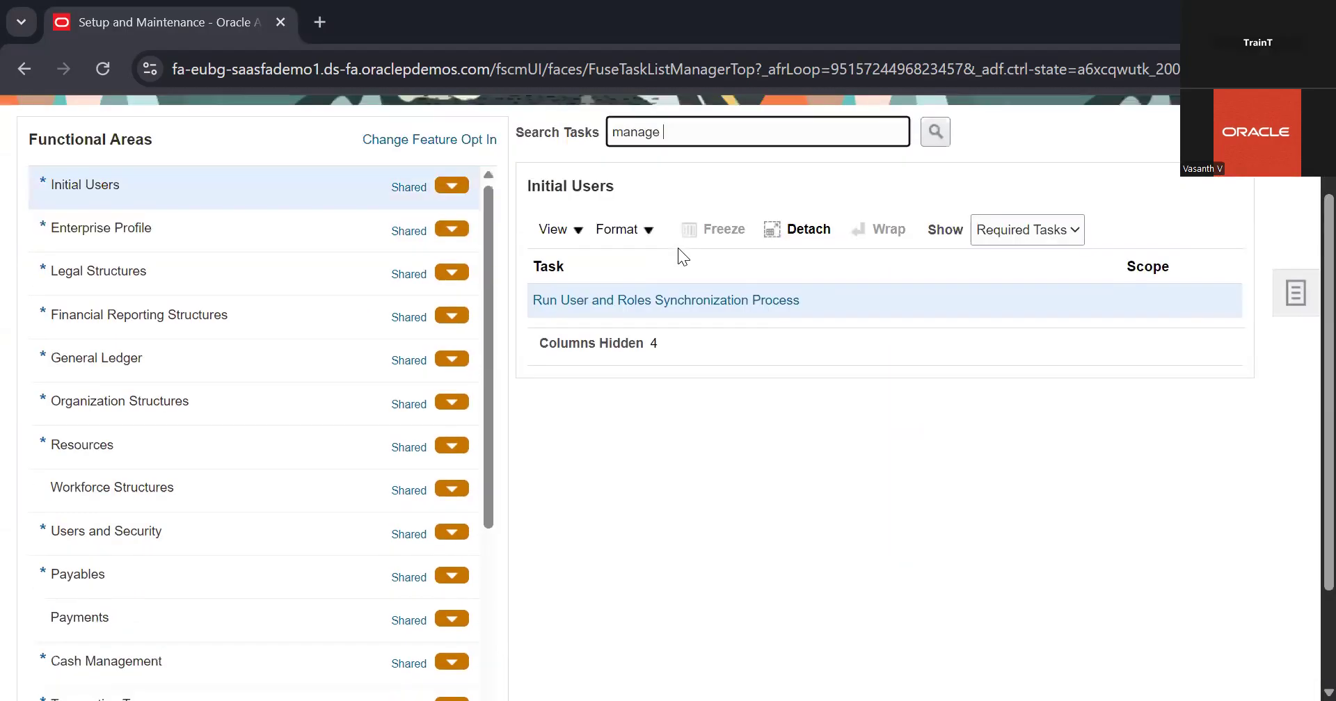
text(account)
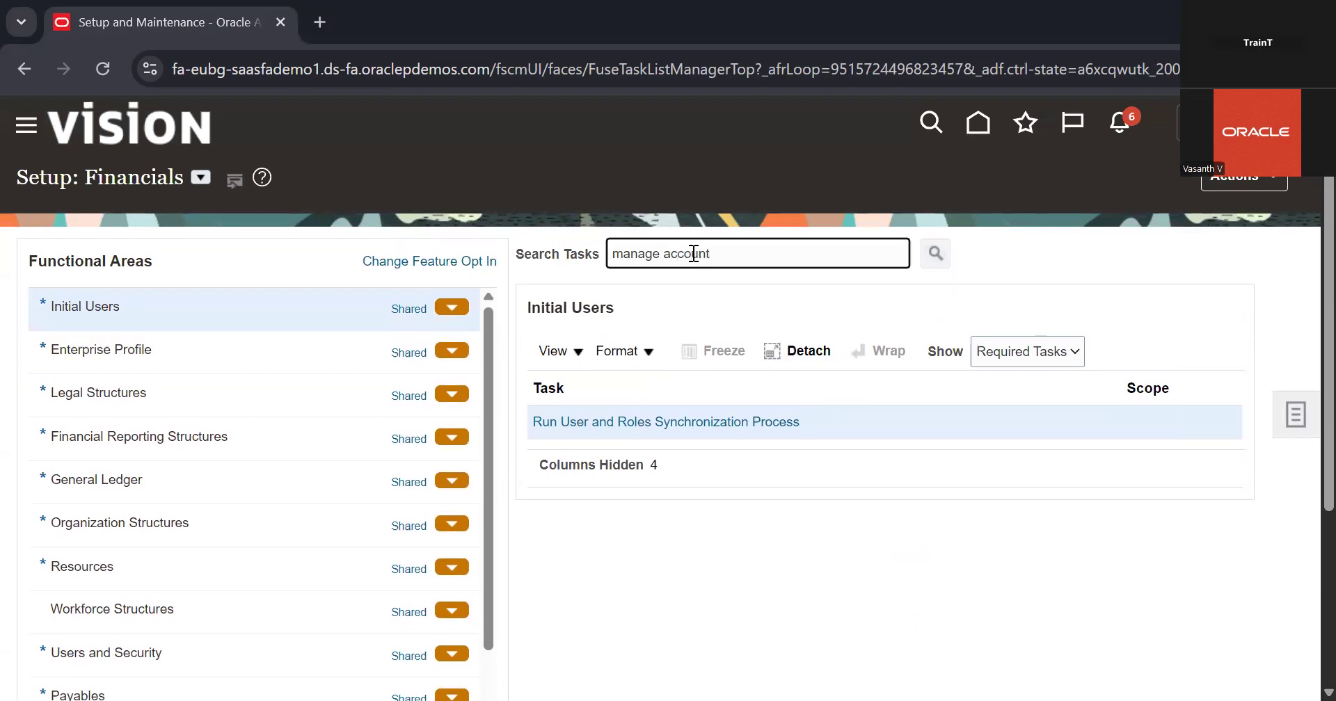
key(Return)
scroll(485, 505, down, 2)
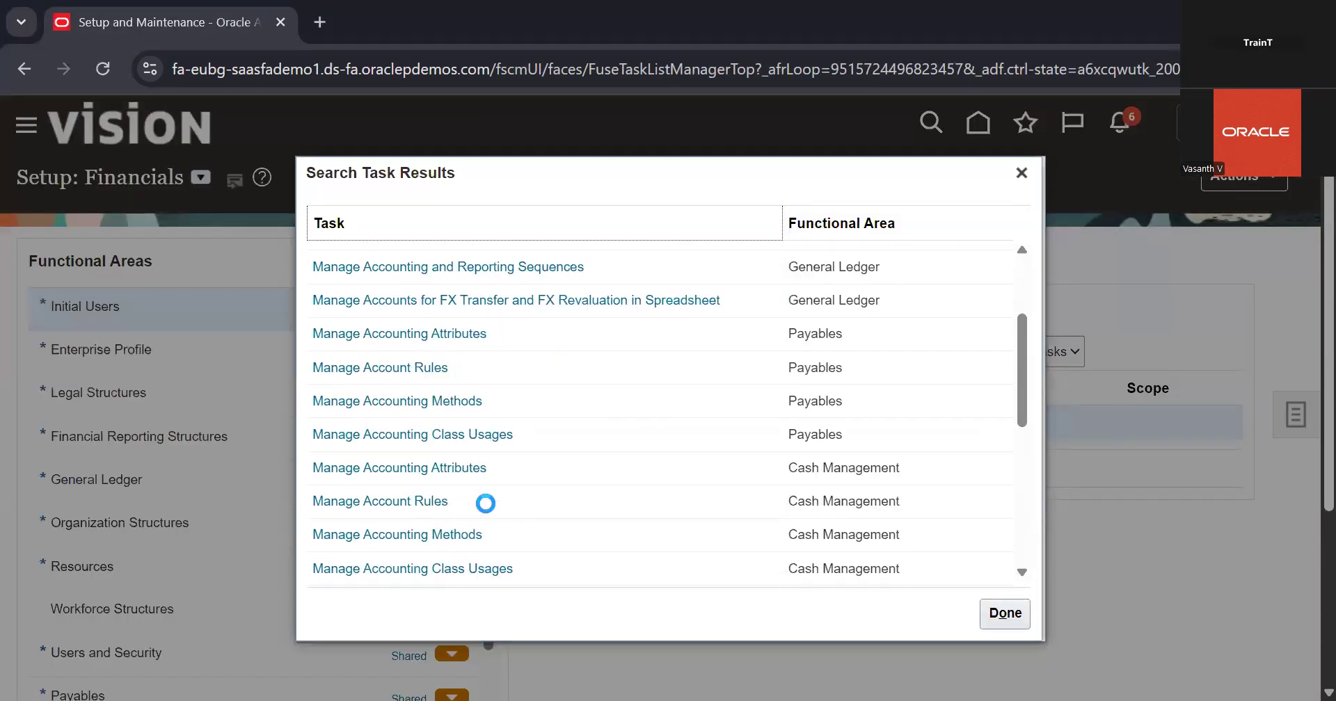
scroll(486, 504, down, 2)
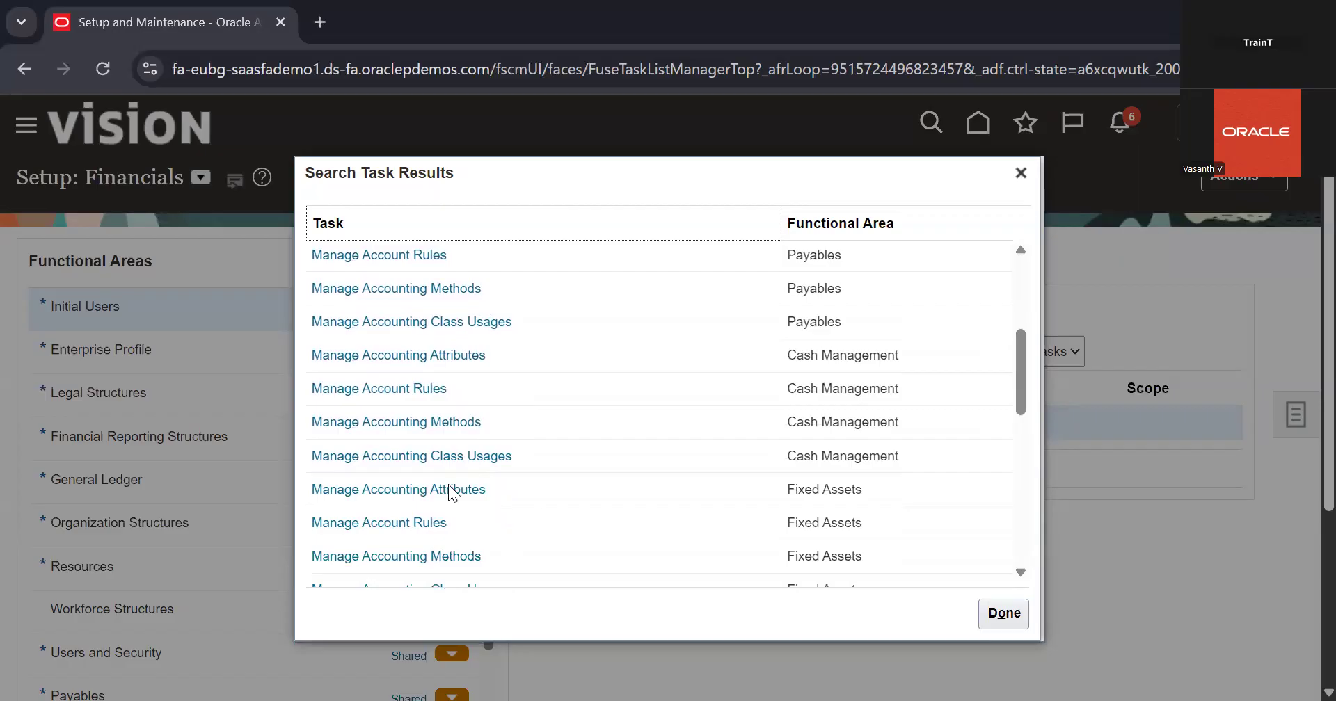
scroll(513, 431, down, 4)
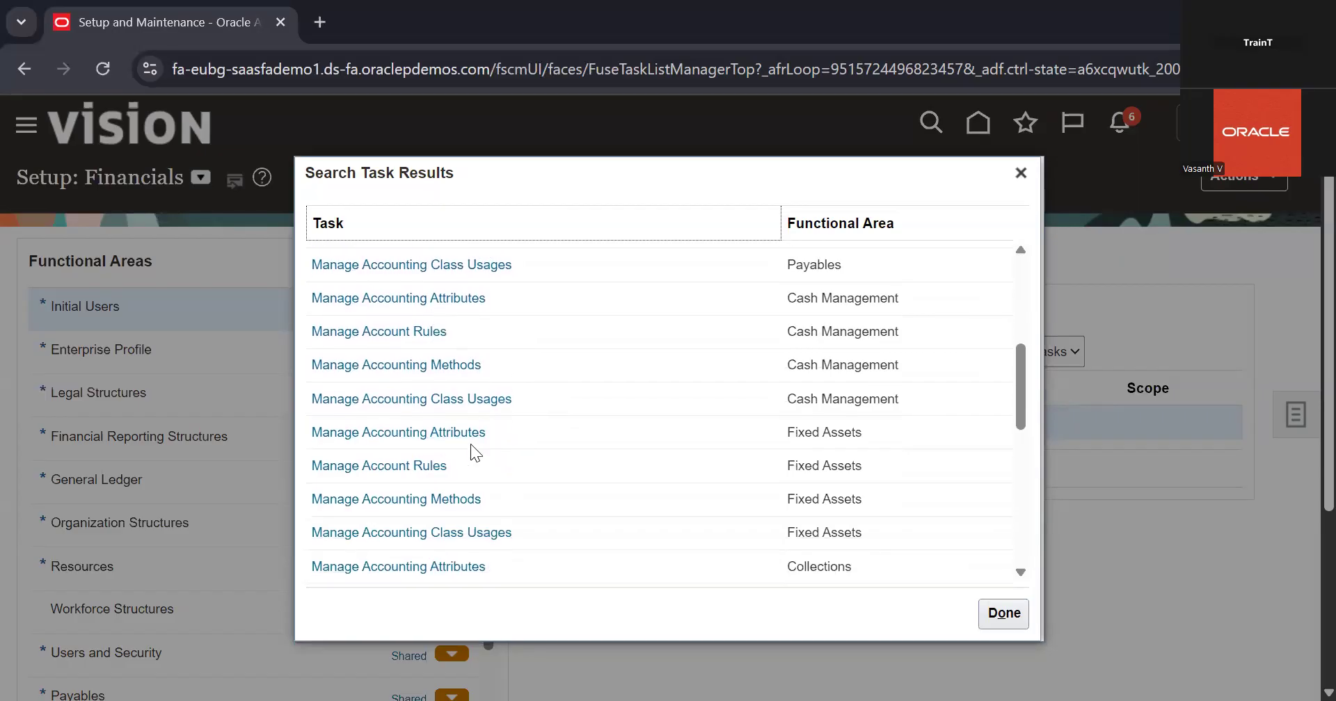
scroll(557, 457, down, 10)
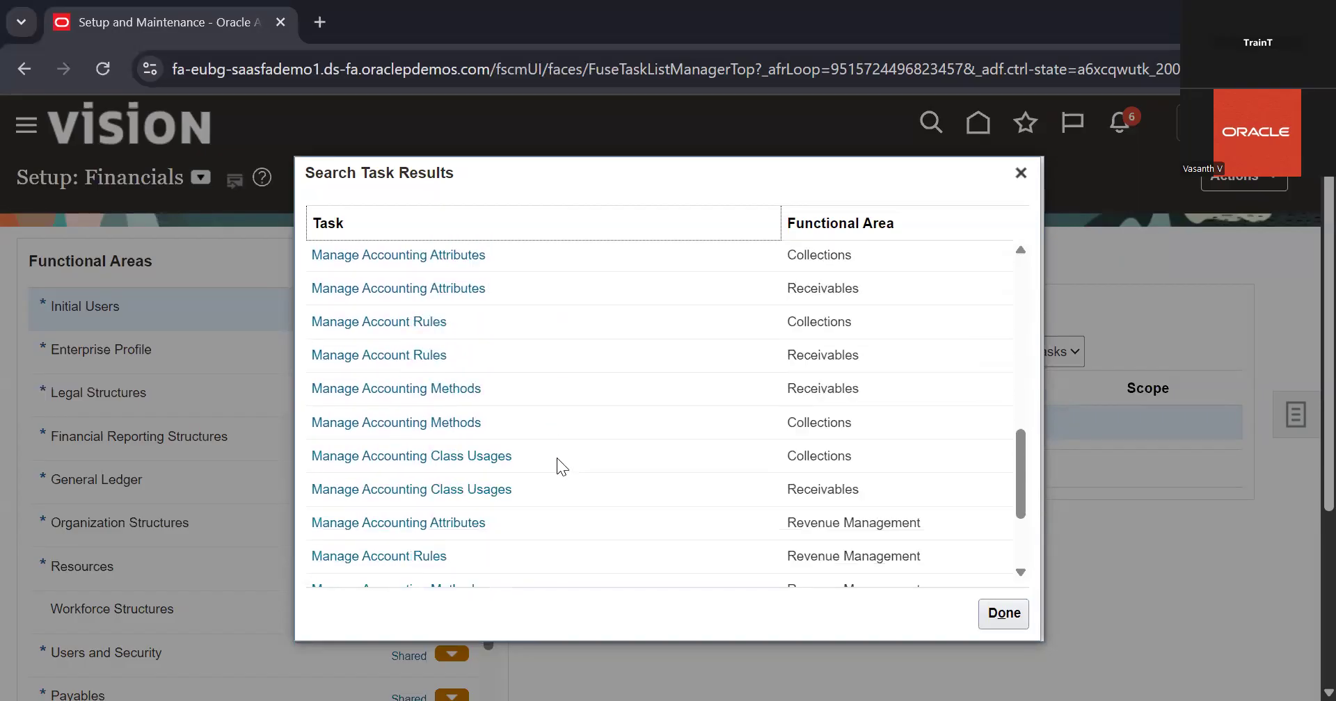
scroll(556, 458, up, 10)
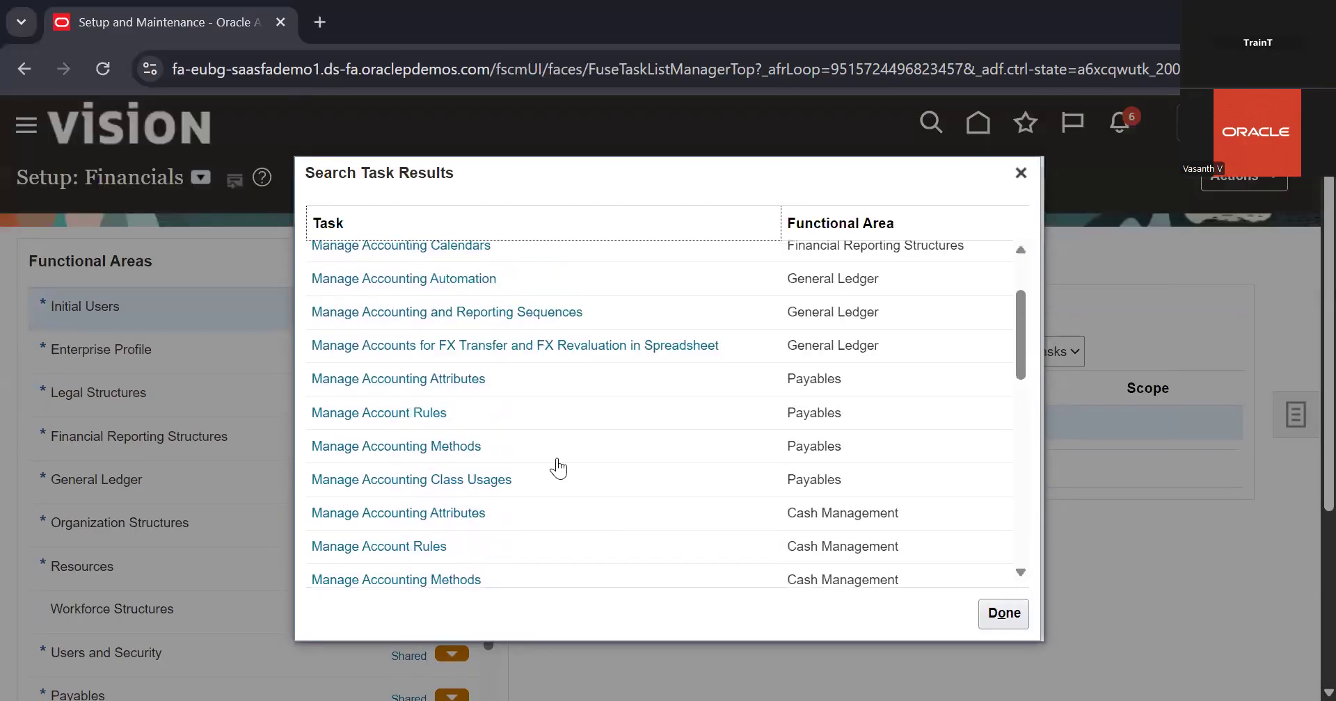
click(1021, 172)
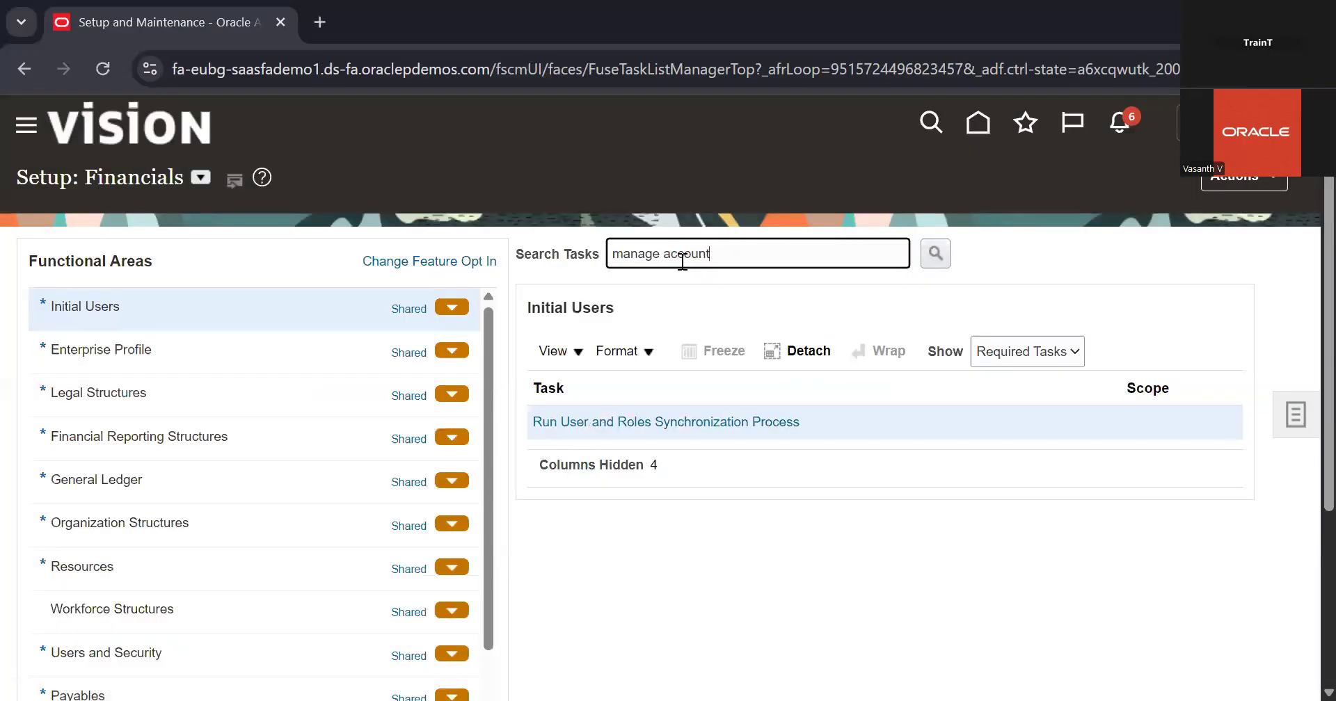
Search the setup tasks for "manage bank" and open the Manage Bank Accounts task
drag(664, 257, 713, 256)
key(BackSpace)
text(bank)
key(Return)
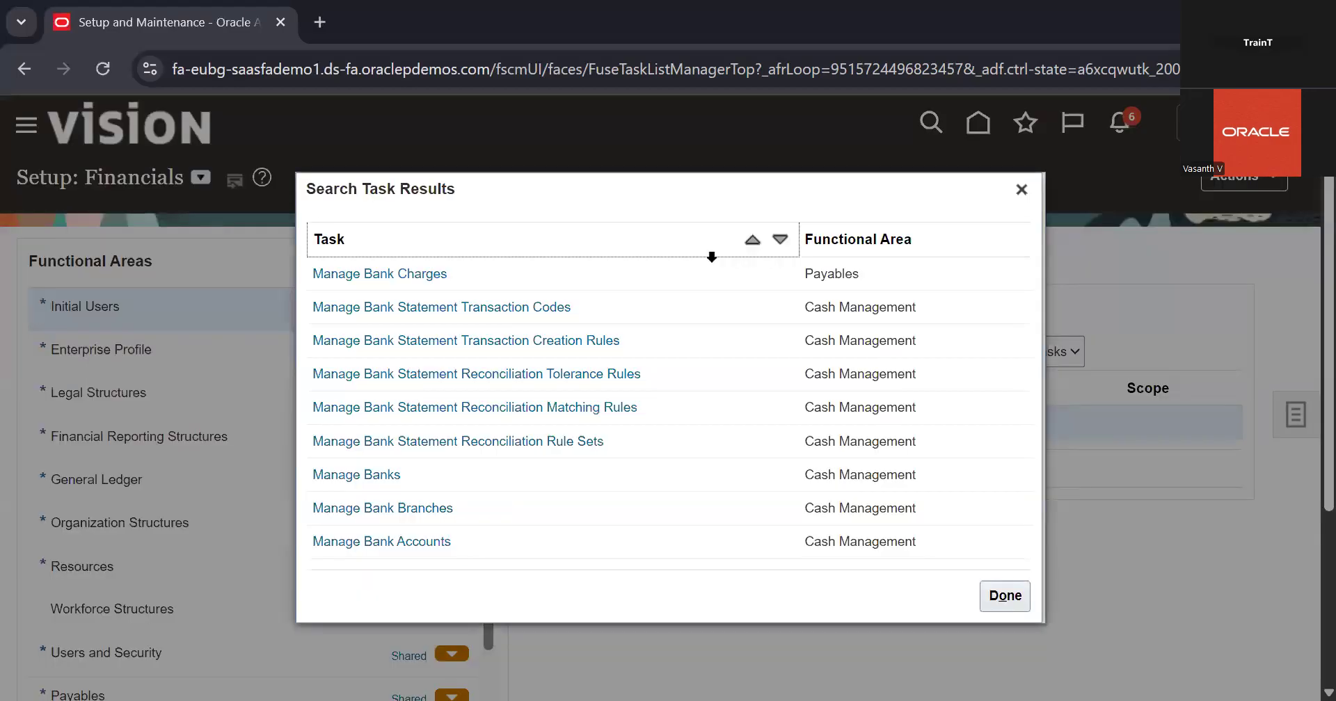
click(421, 543)
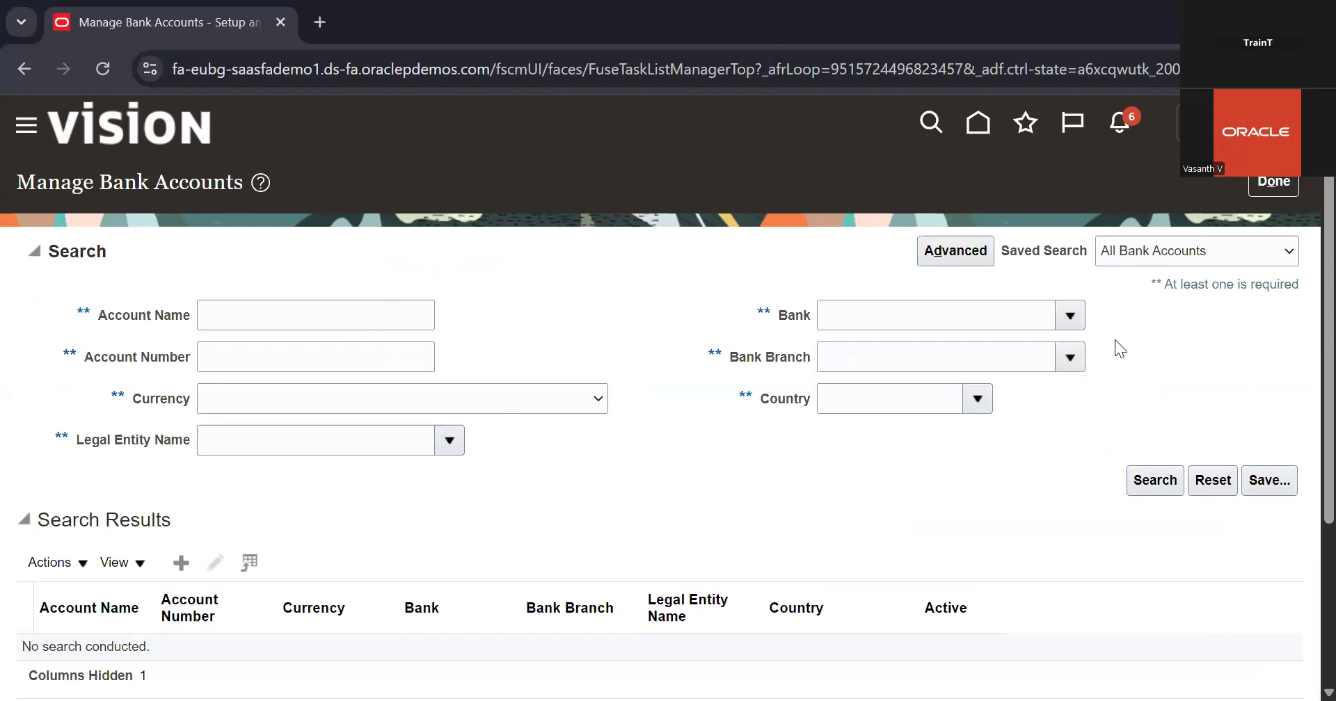
Search for the bank accounts belonging to 08 Legal Entity
click(441, 451)
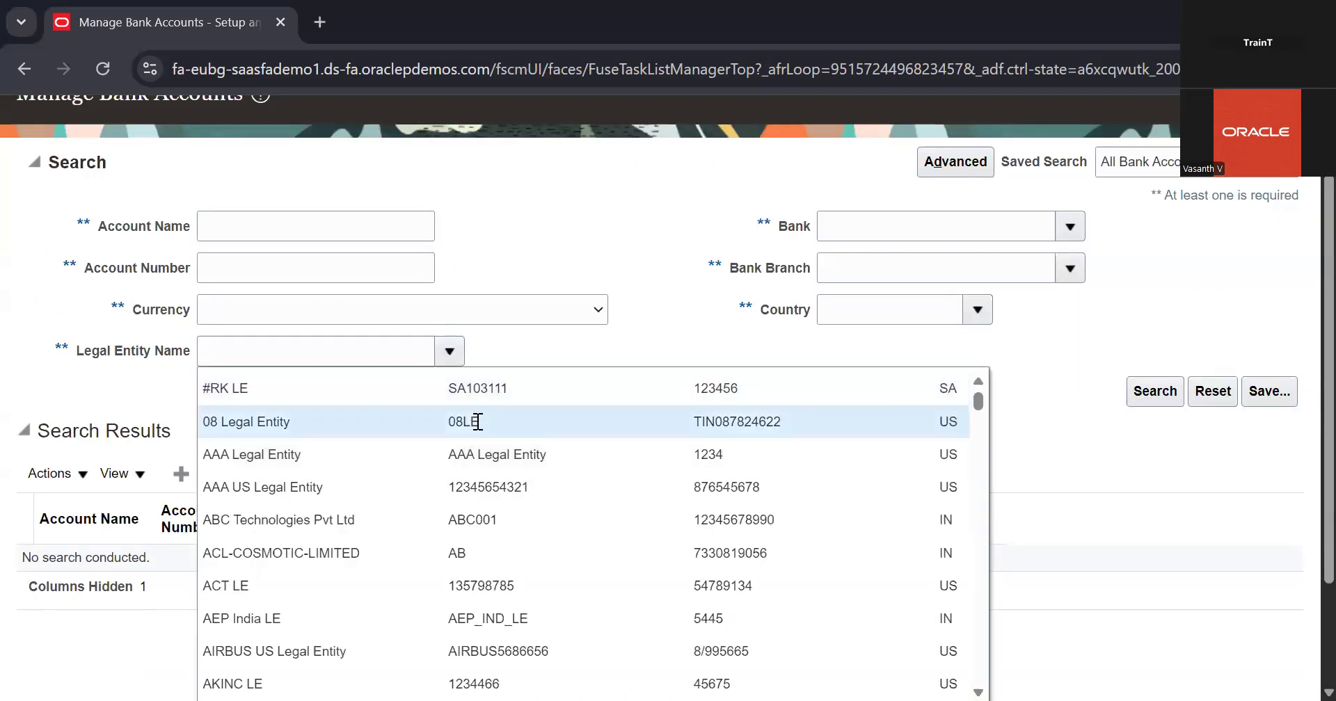
text(08 Legal Entity)
click(1136, 391)
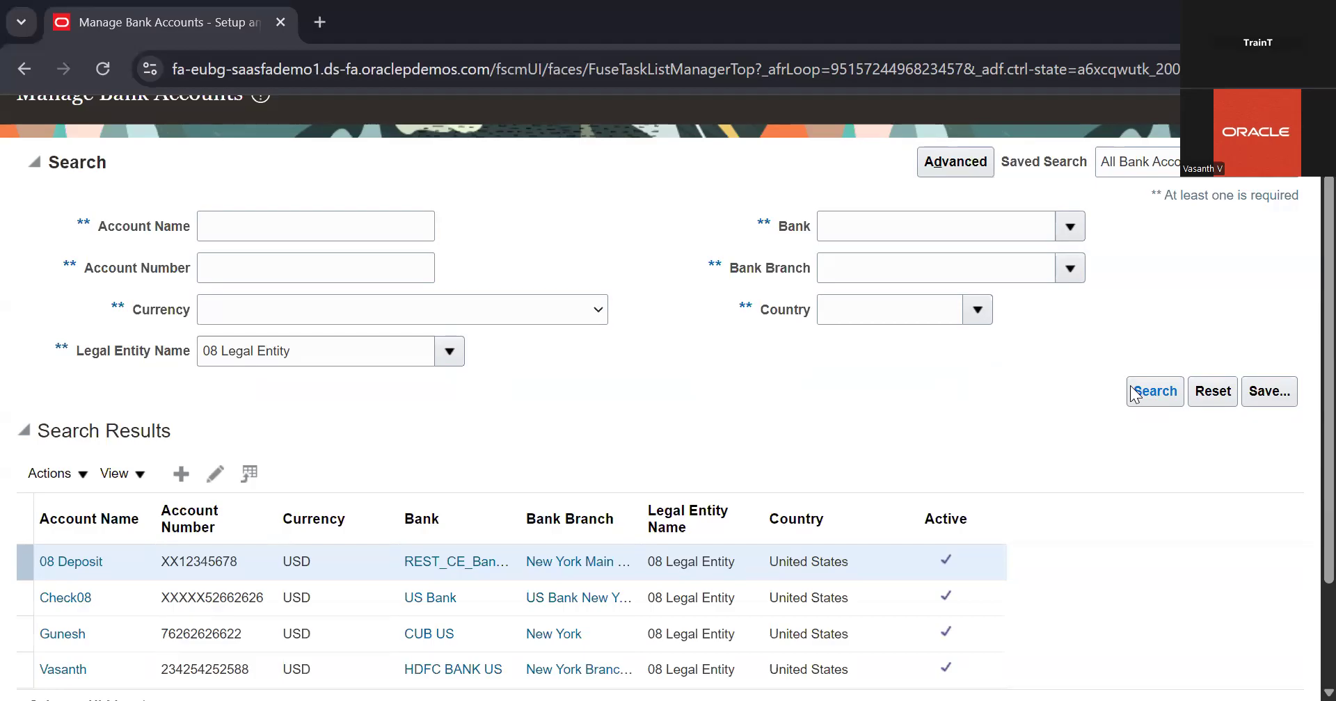
scroll(1134, 393, down, 3)
scroll(1134, 393, up, 1)
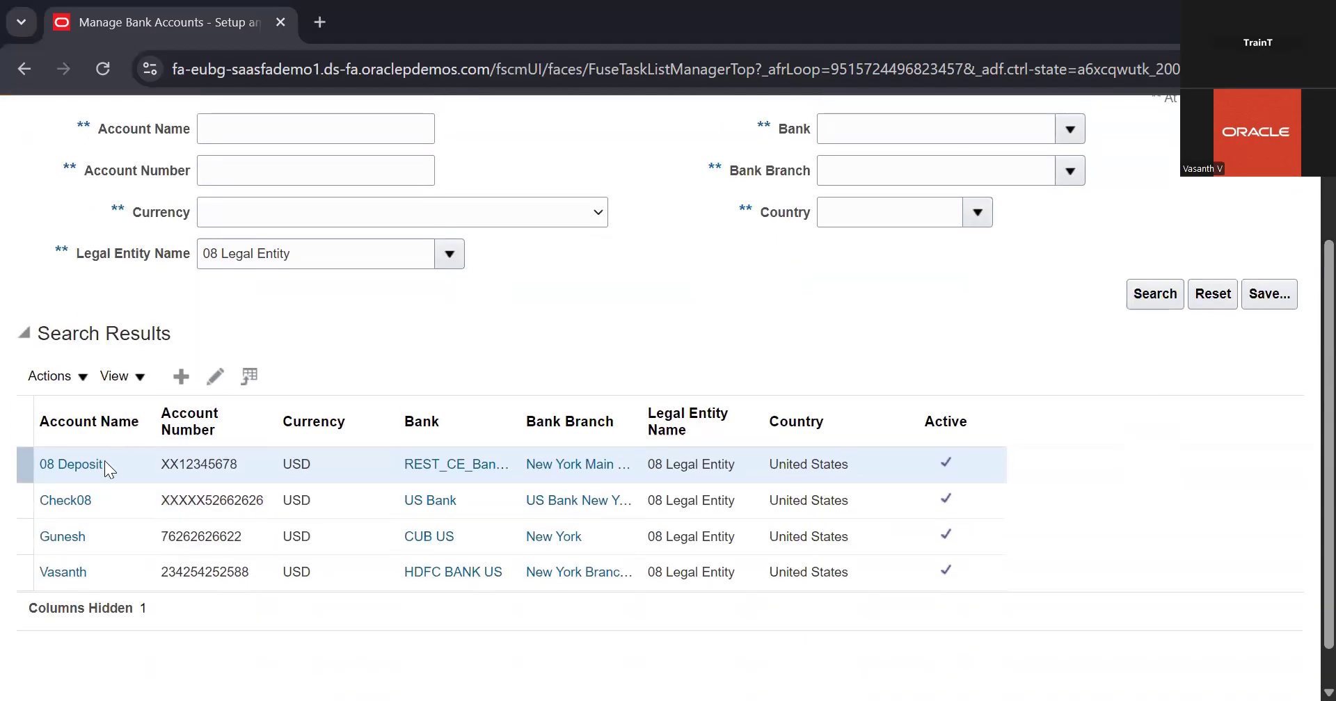
Open the Check08 bank account for editing and go to its cash management controls
click(124, 504)
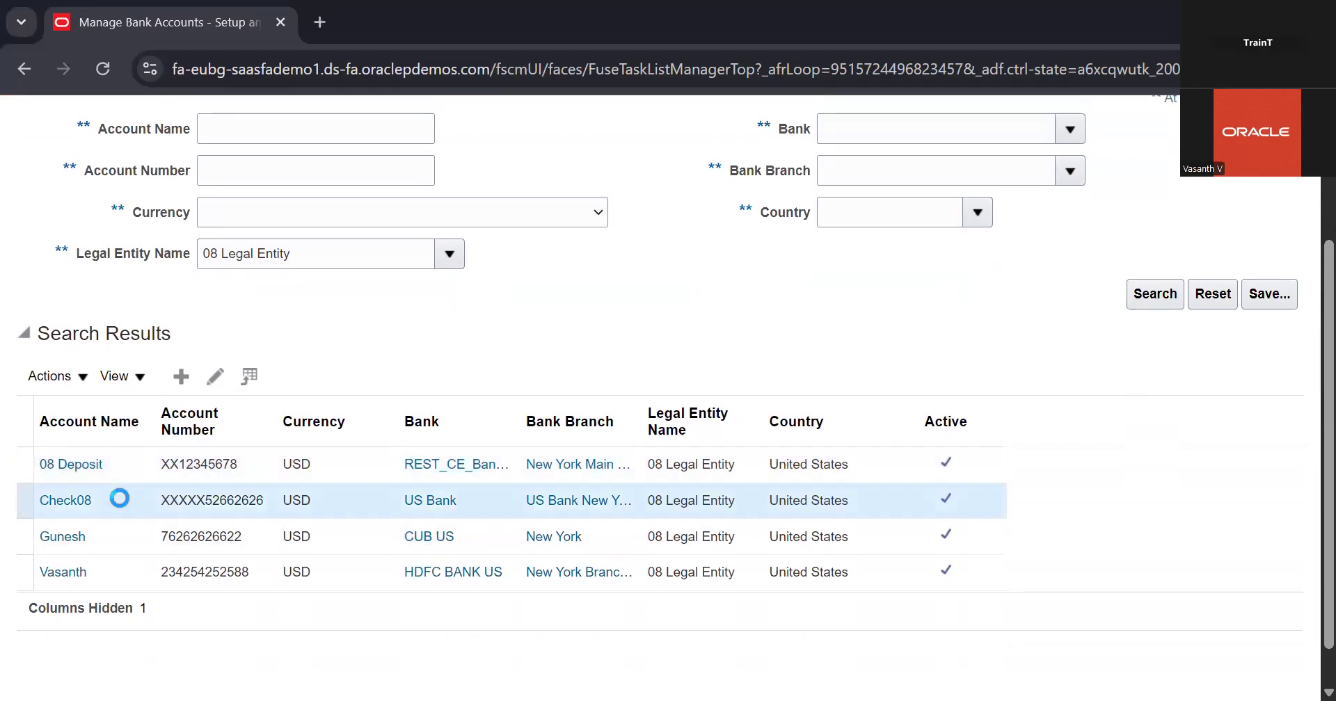
click(215, 375)
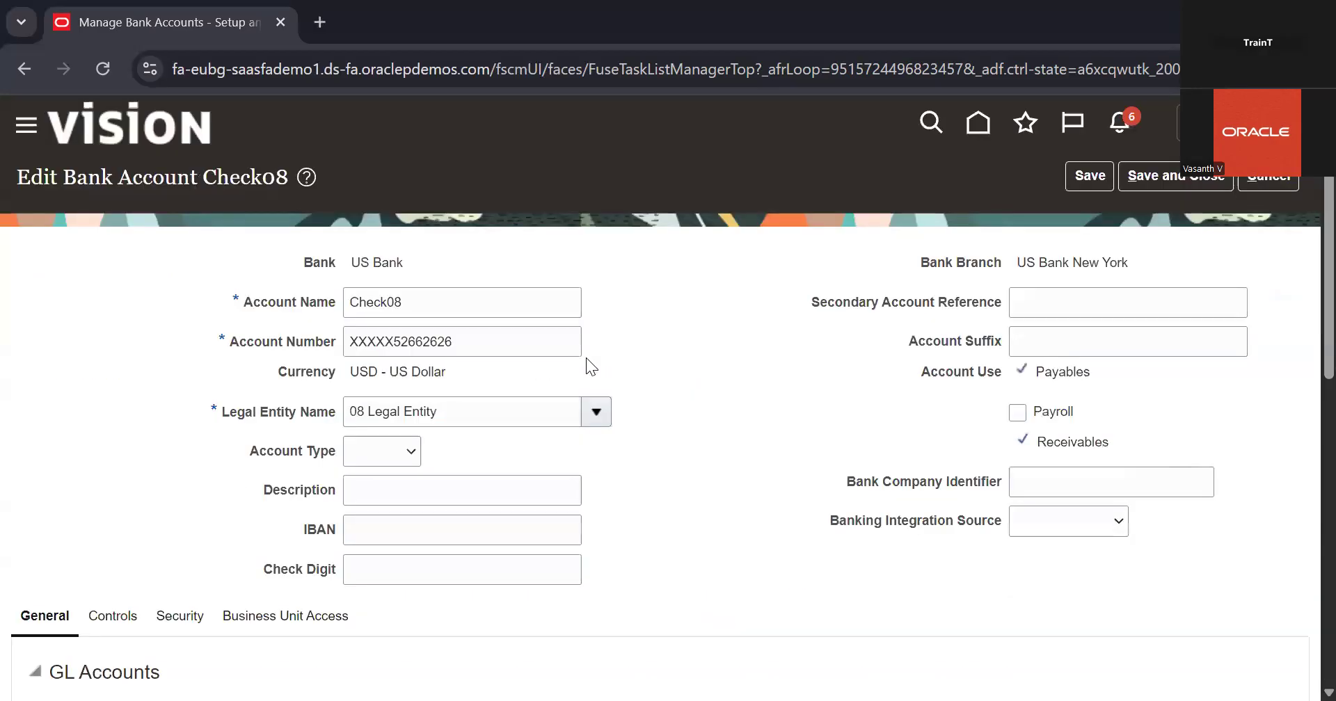
scroll(378, 462, down, 10)
scroll(379, 462, down, 1)
scroll(379, 462, up, 6)
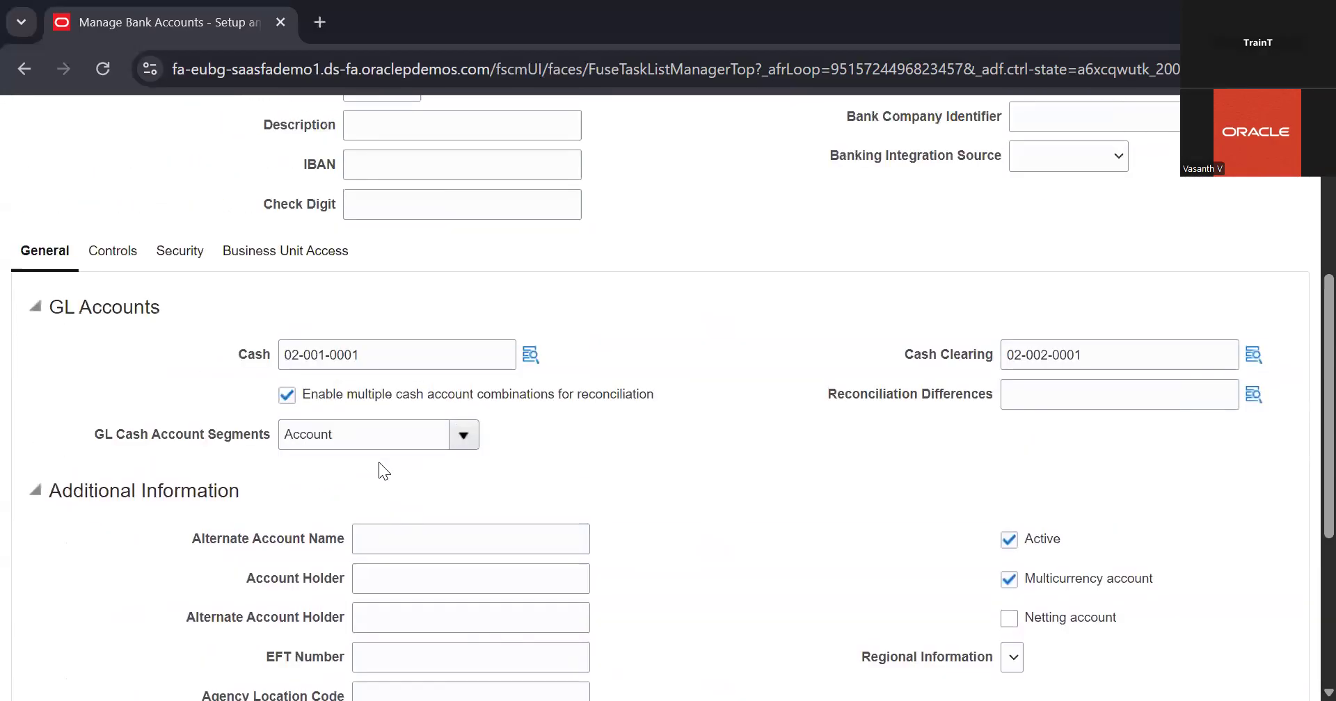
click(120, 320)
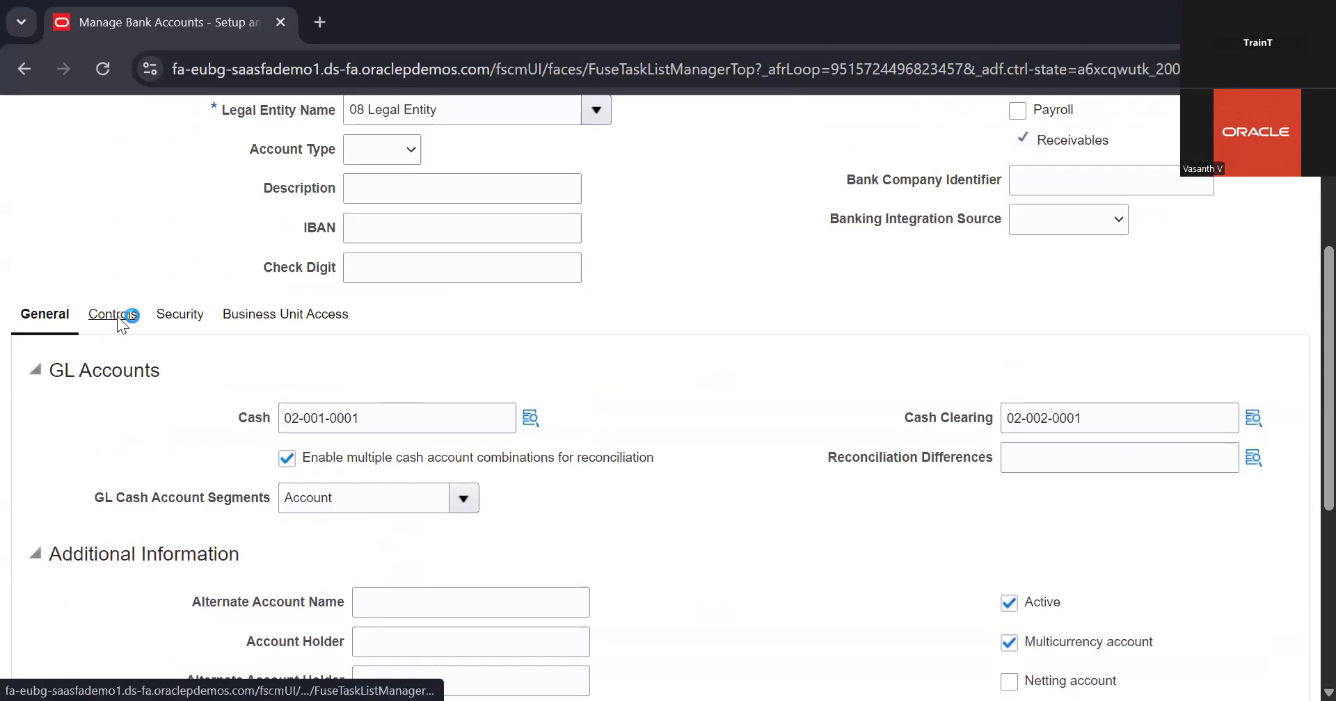
scroll(305, 440, down, 3)
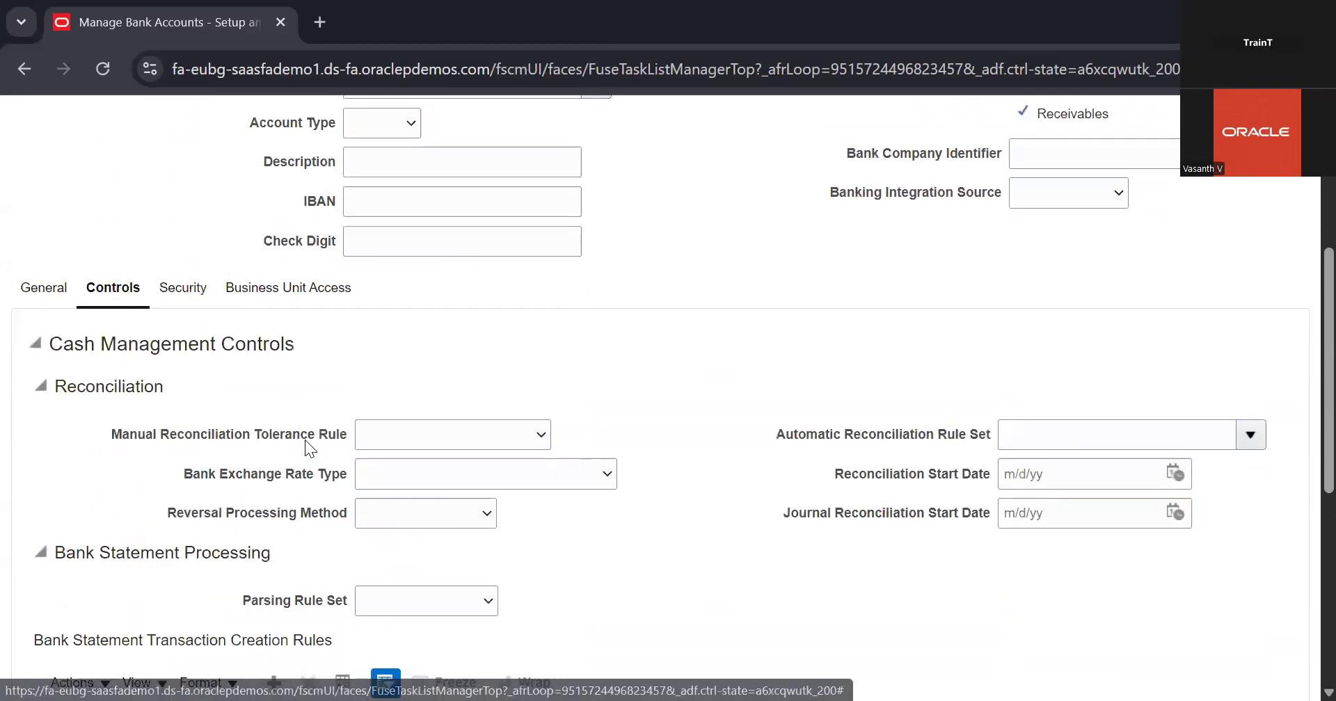
Add a bank statement transaction creation rule row and assign the rule Agios - 001 to it
scroll(305, 440, down, 3)
click(273, 351)
scroll(497, 369, down, 1)
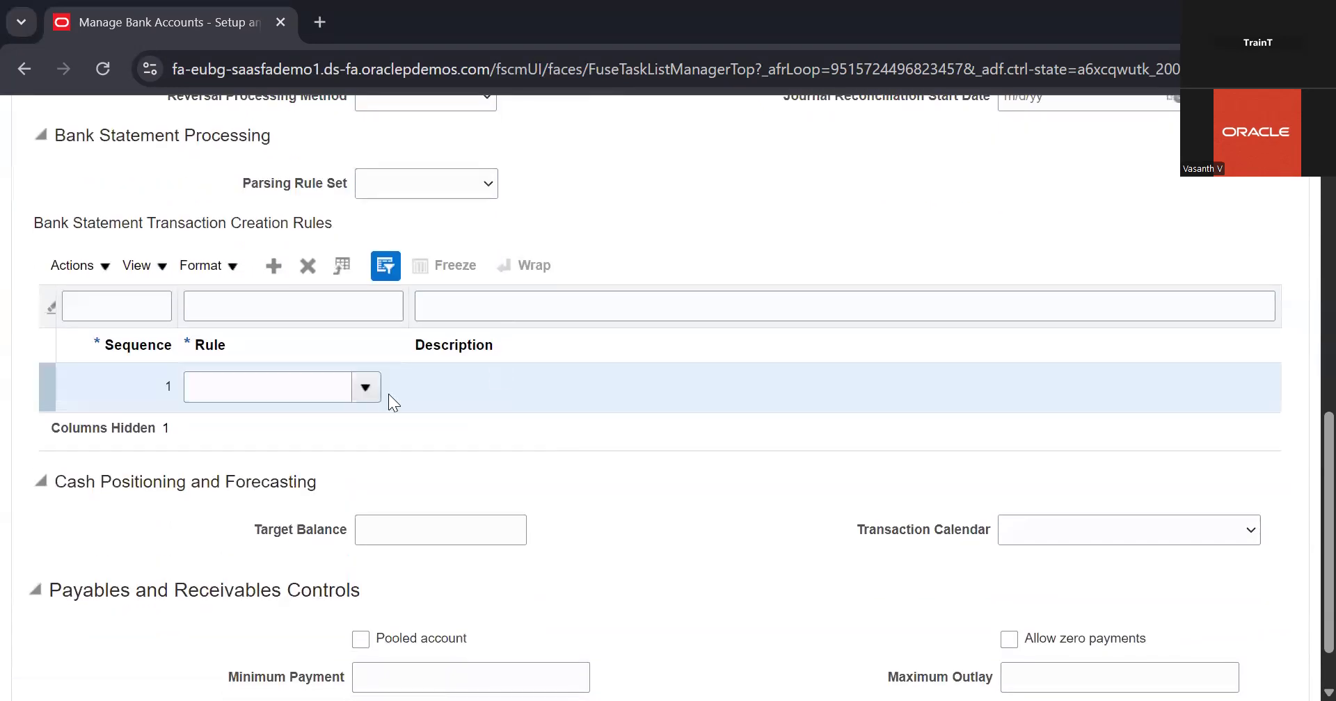
click(360, 387)
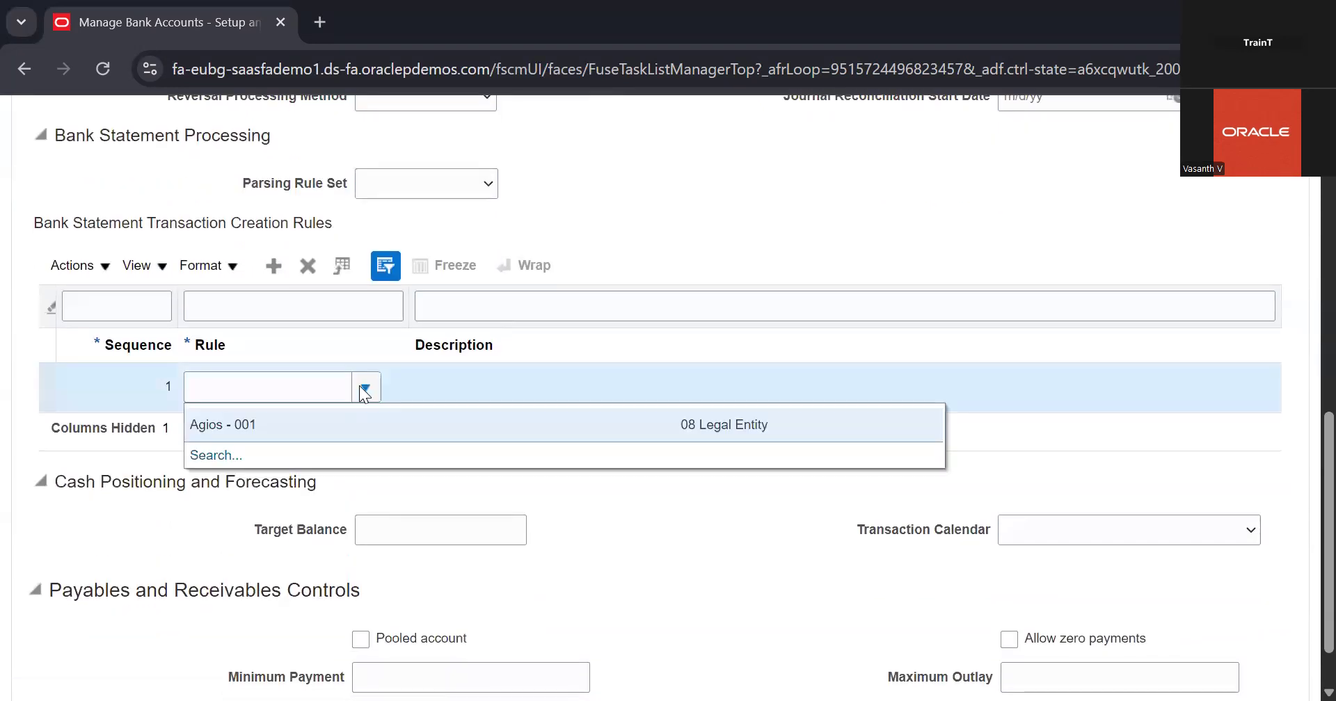
click(442, 426)
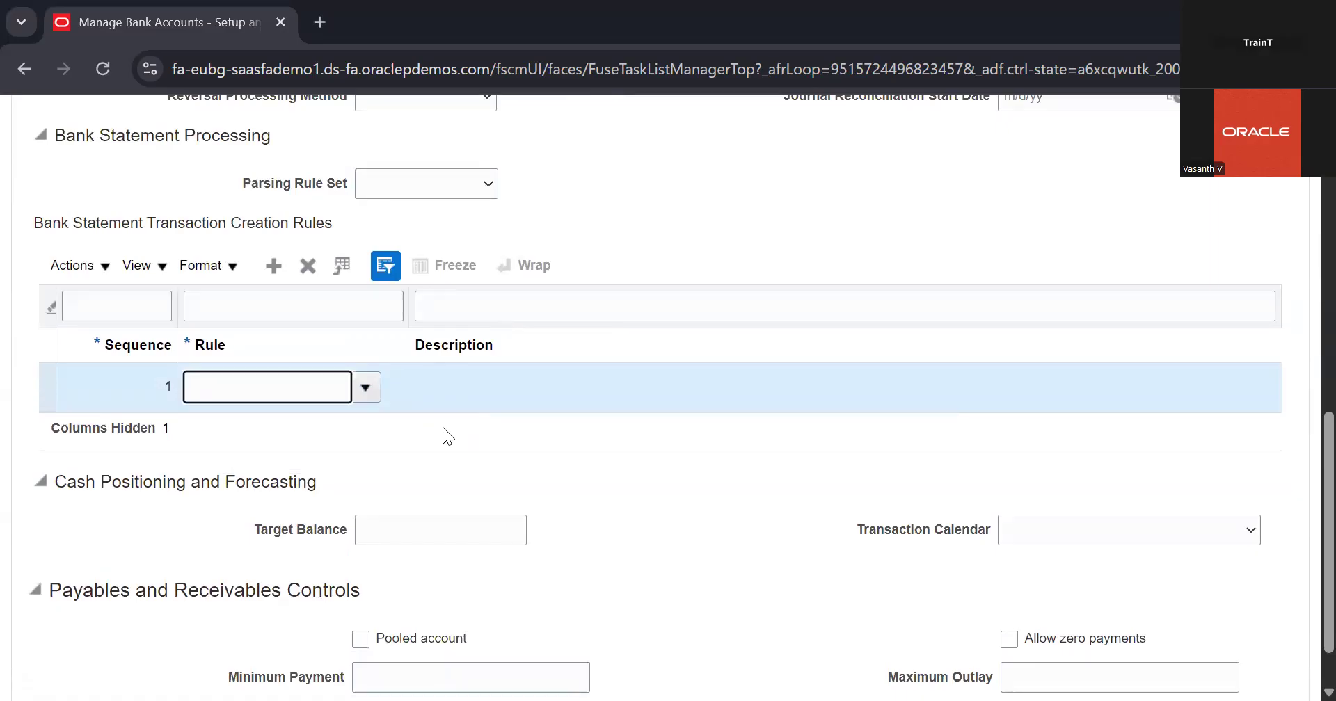
Review the account's reconciliation, bank statement processing and payables and receivables control settings
scroll(544, 422, up, 5)
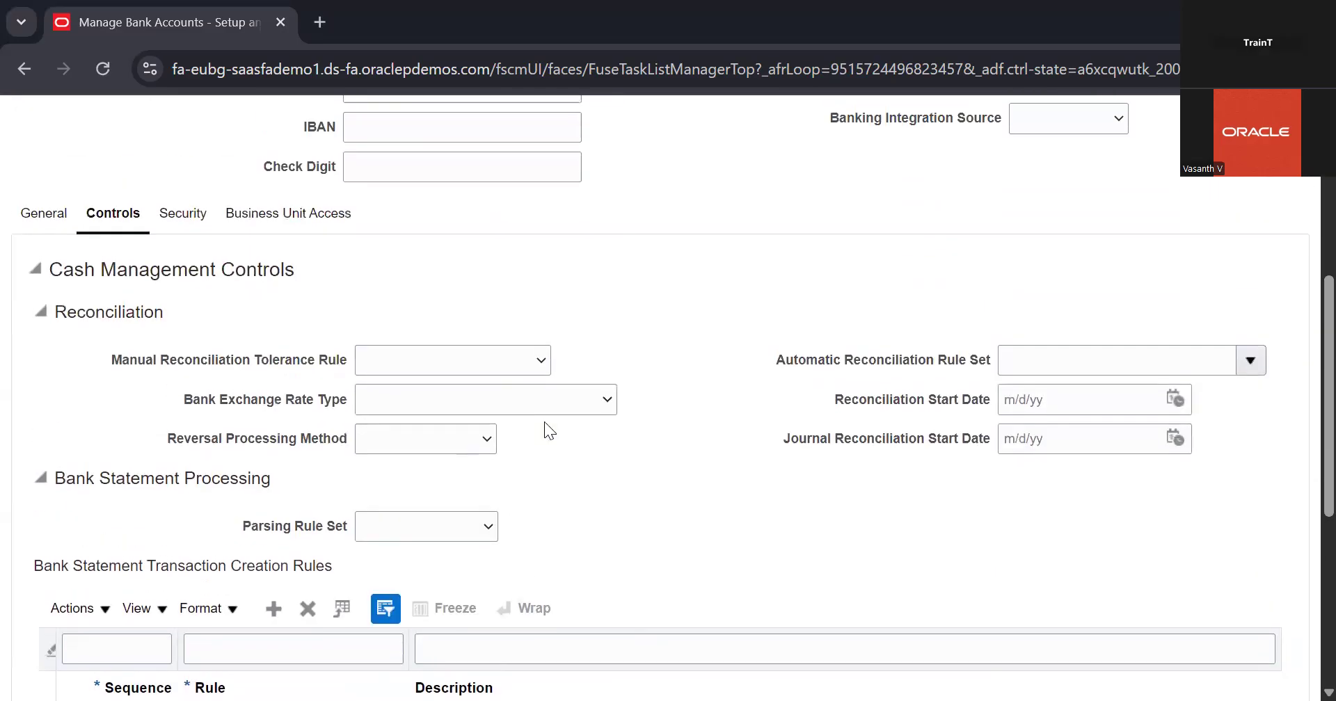
scroll(544, 421, up, 5)
scroll(545, 422, down, 10)
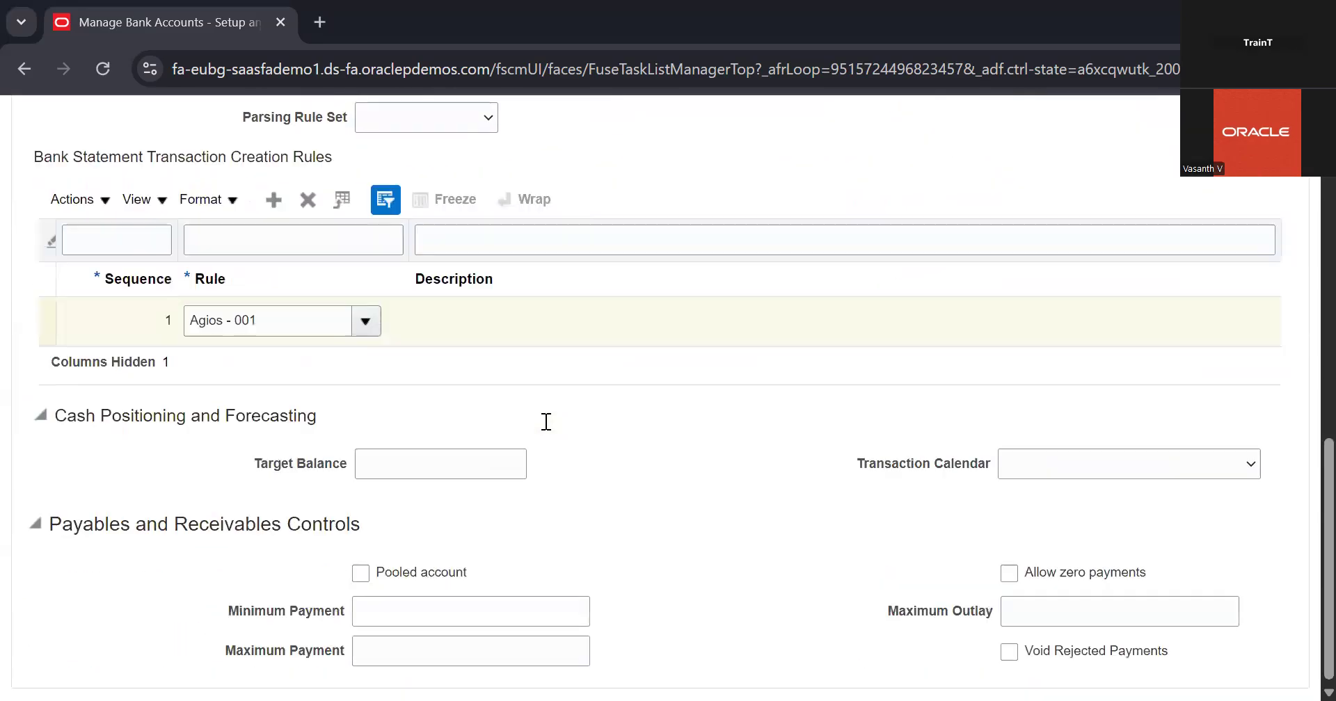
scroll(544, 422, up, 5)
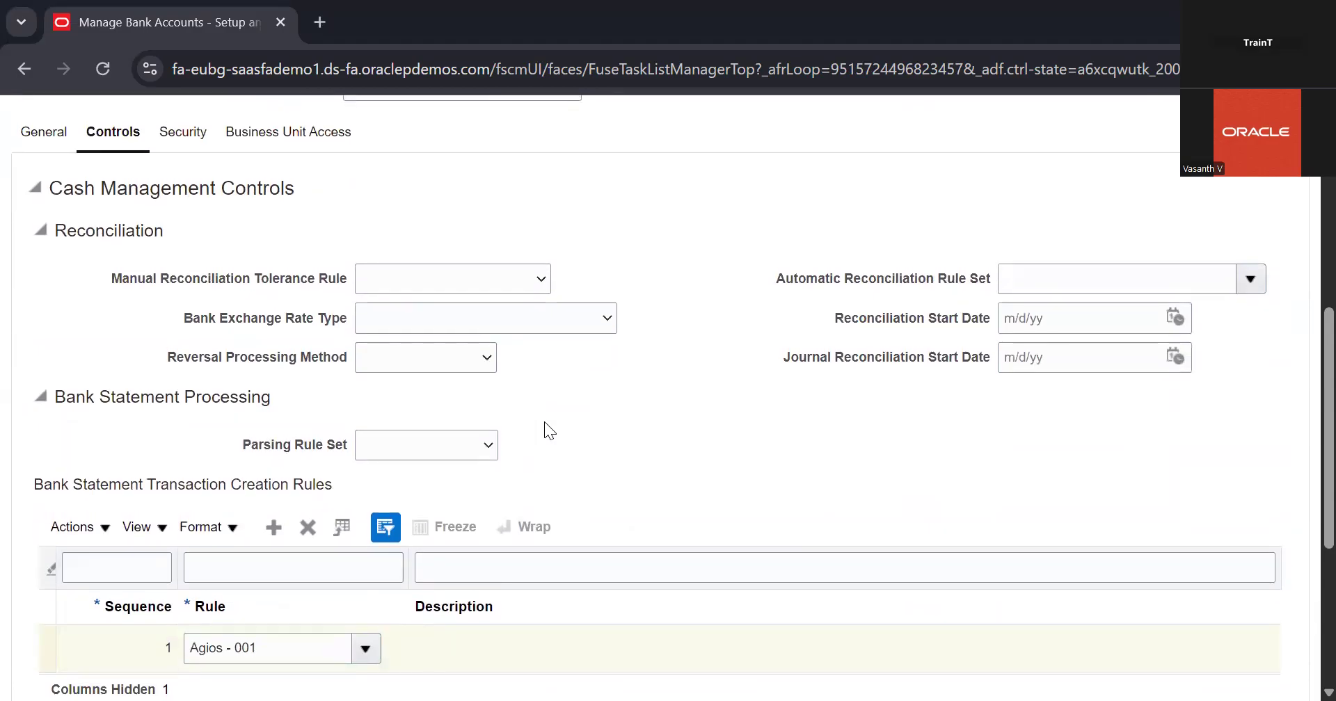
scroll(1002, 270, down, 1)
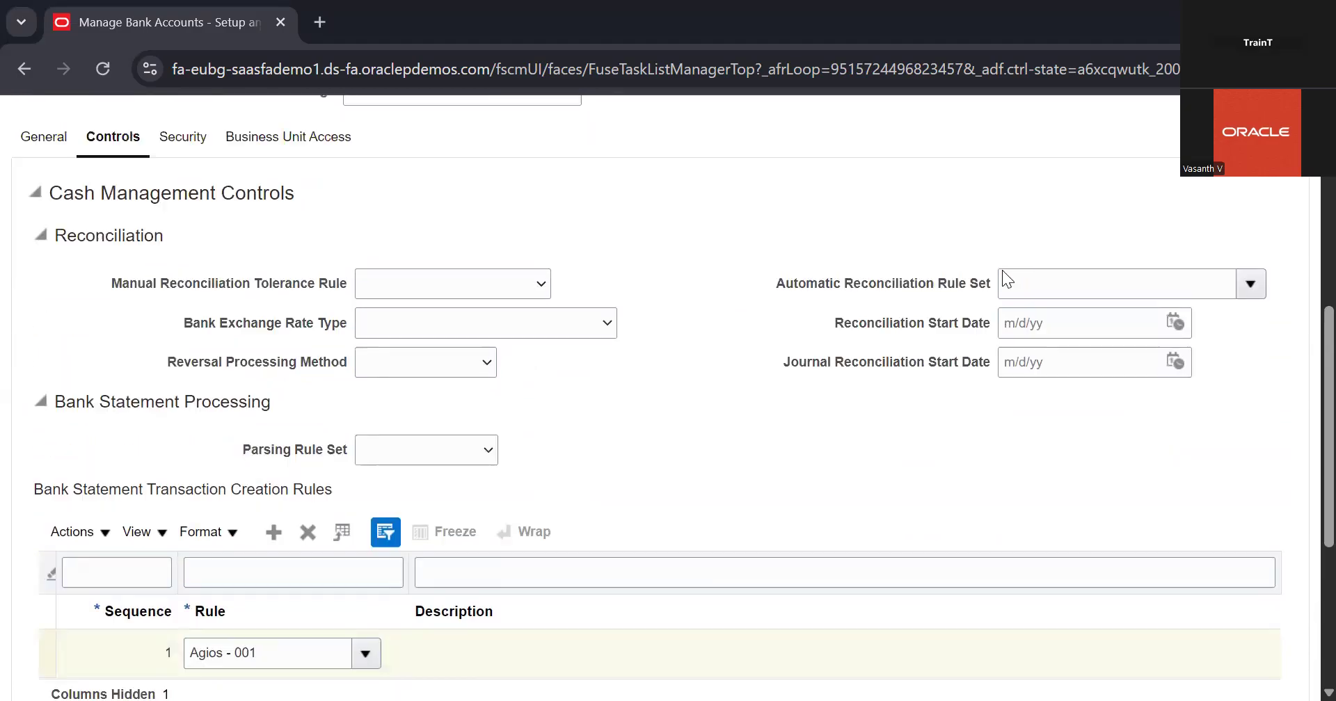
scroll(1002, 270, up, 8)
scroll(629, 477, down, 8)
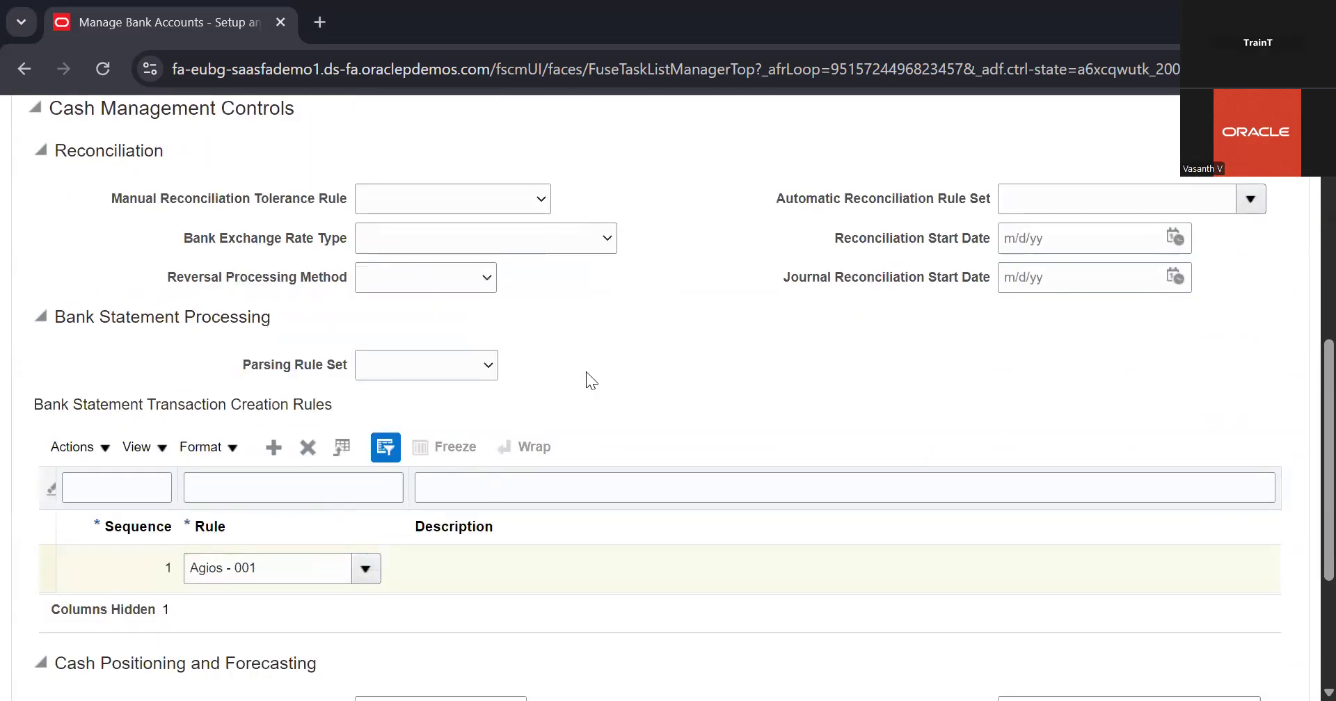
scroll(933, 249, up, 6)
scroll(933, 249, down, 2)
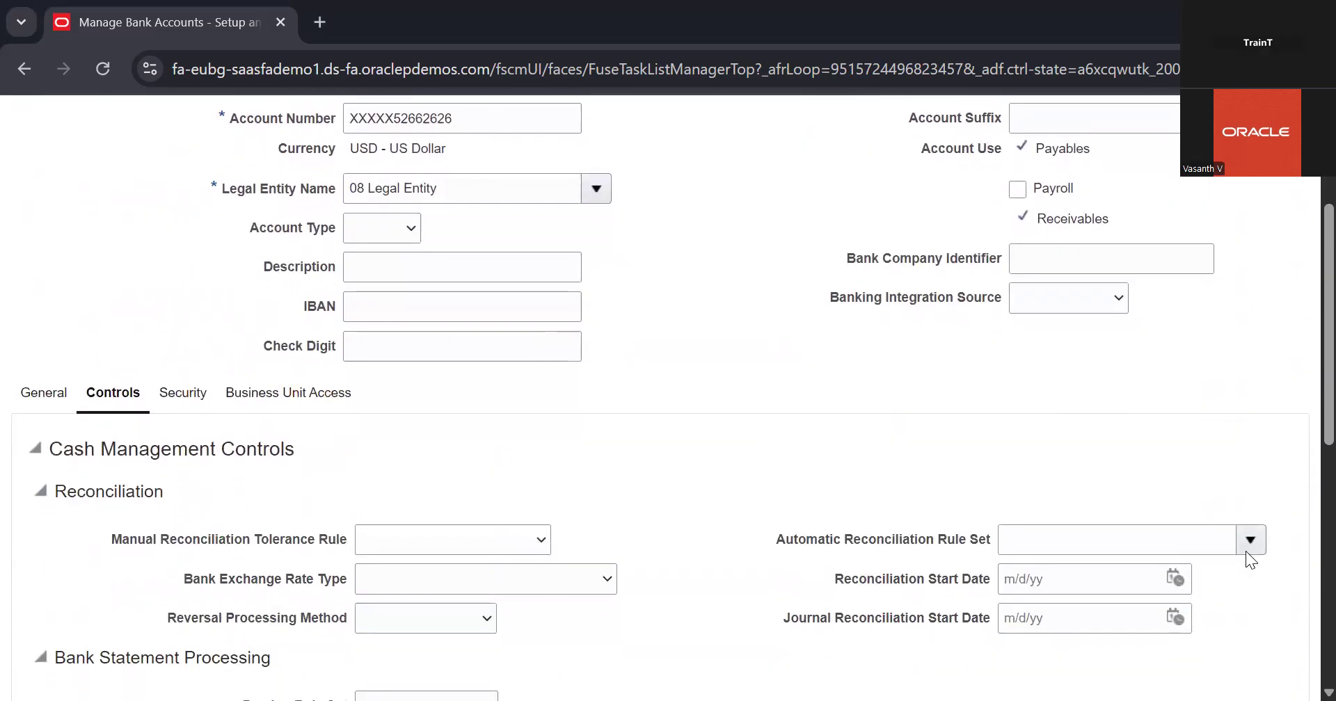
Save the Check08 bank account changes and close its edit page
scroll(1038, 458, up, 3)
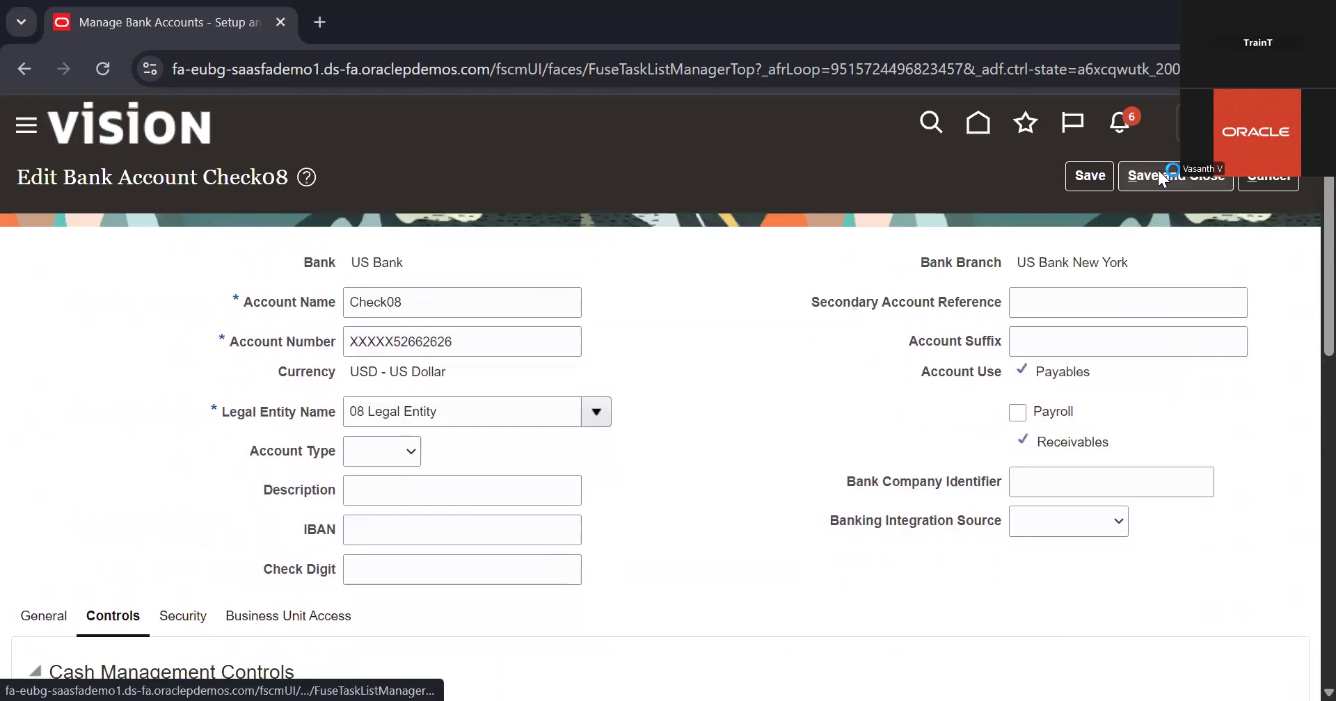
click(1158, 174)
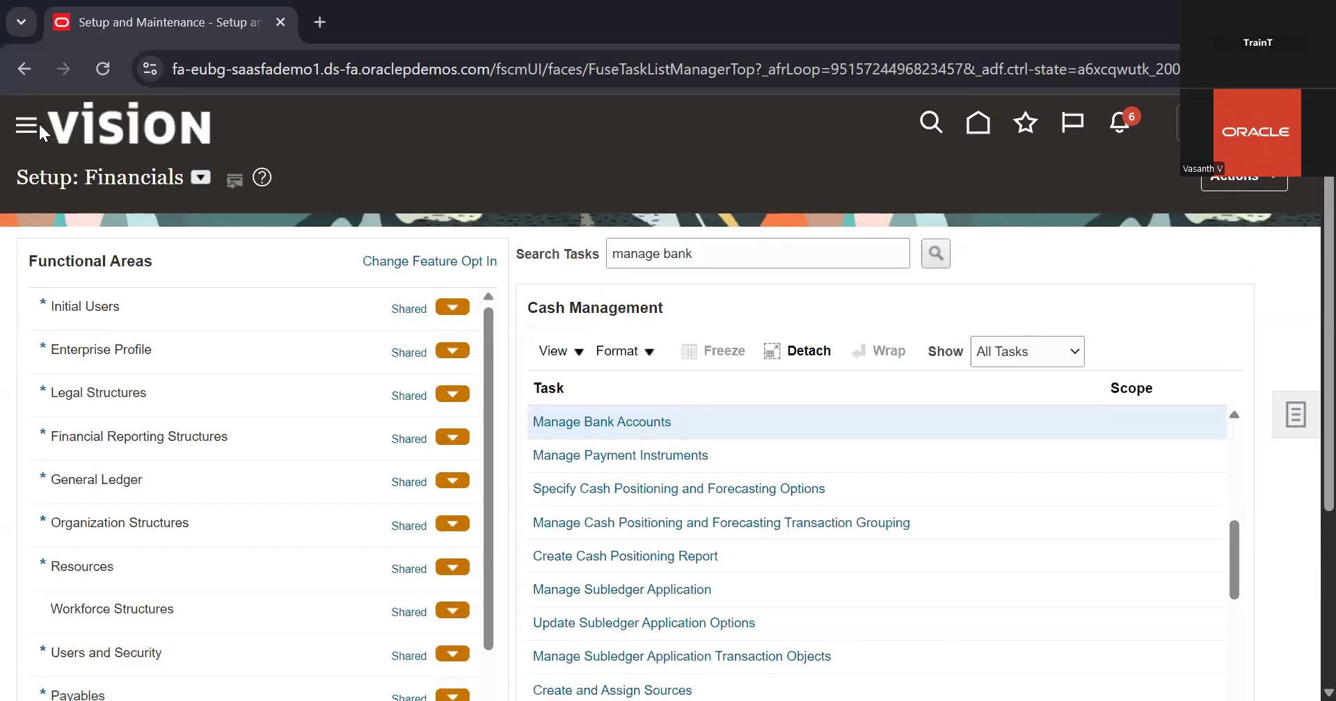
Open the Security Console from the application's Tools group
click(36, 128)
scroll(355, 179, down, 3)
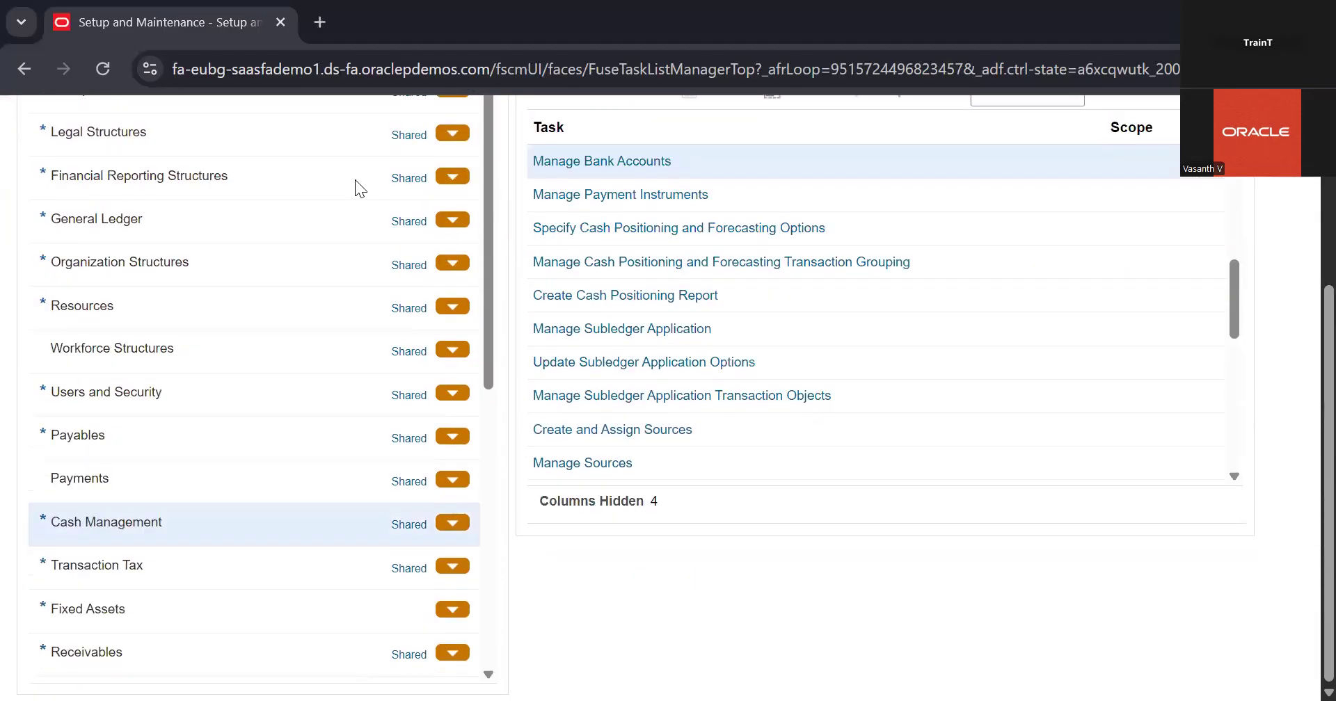
scroll(355, 179, down, 7)
scroll(355, 180, down, 5)
click(520, 541)
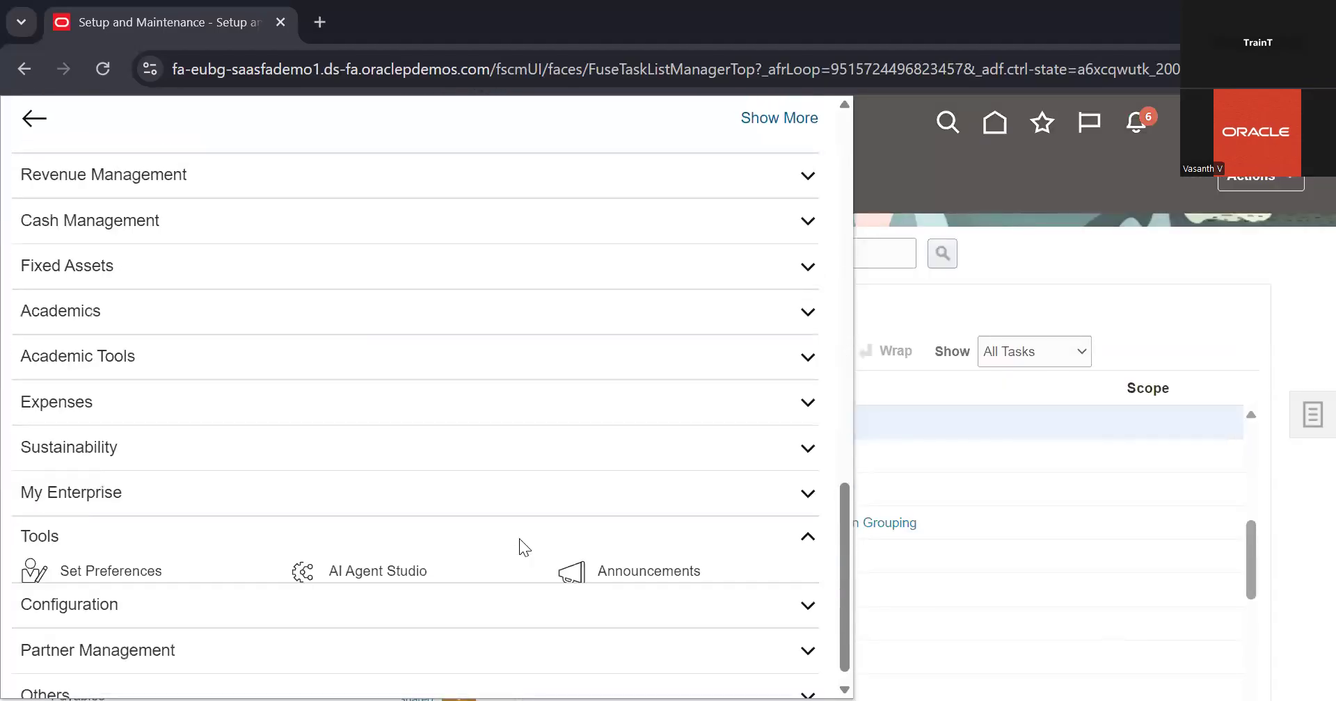
click(594, 339)
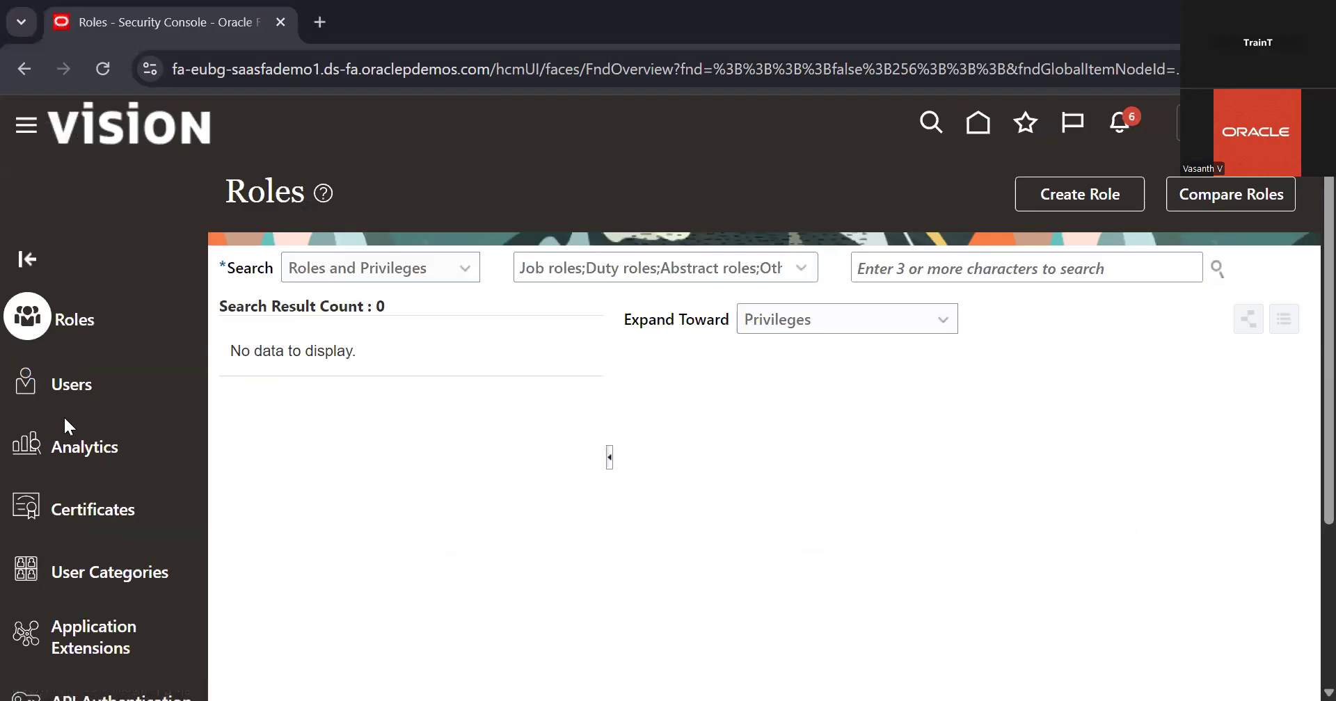
Search the user accounts by user name for 08_ and open the matching account's details
click(68, 387)
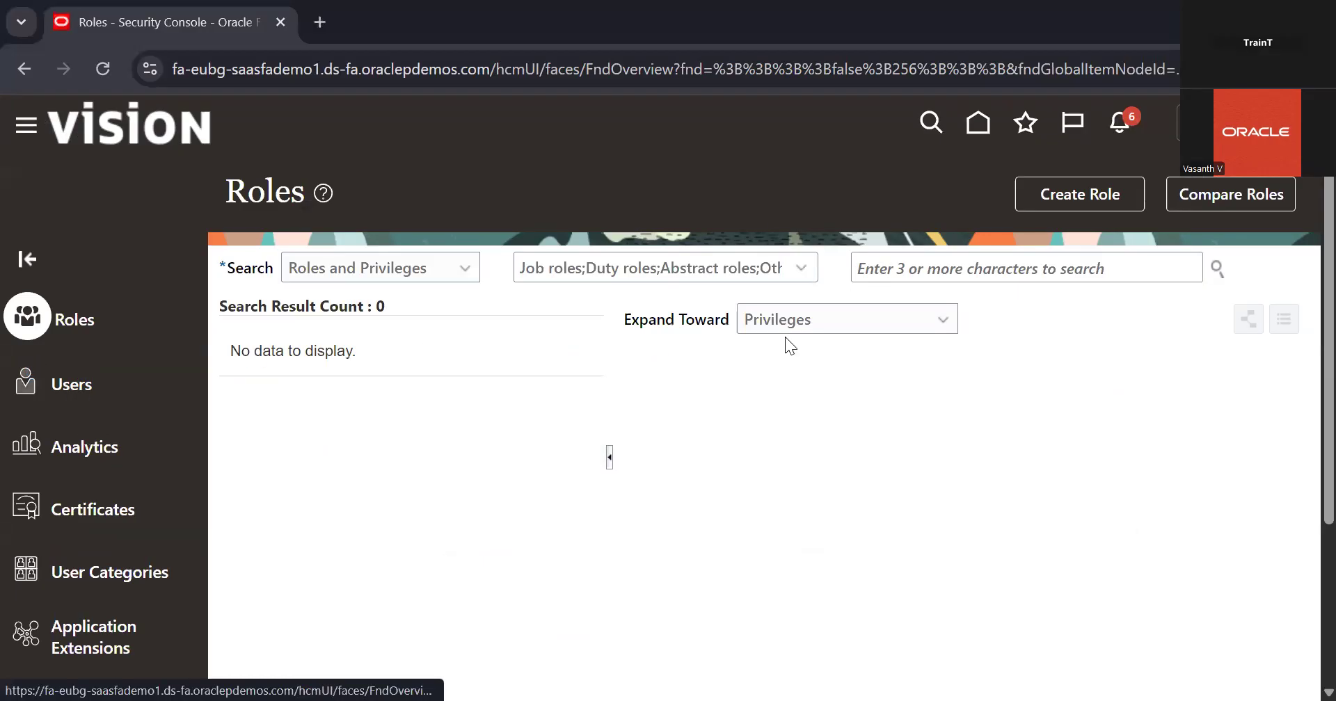
click(916, 256)
text(08_)
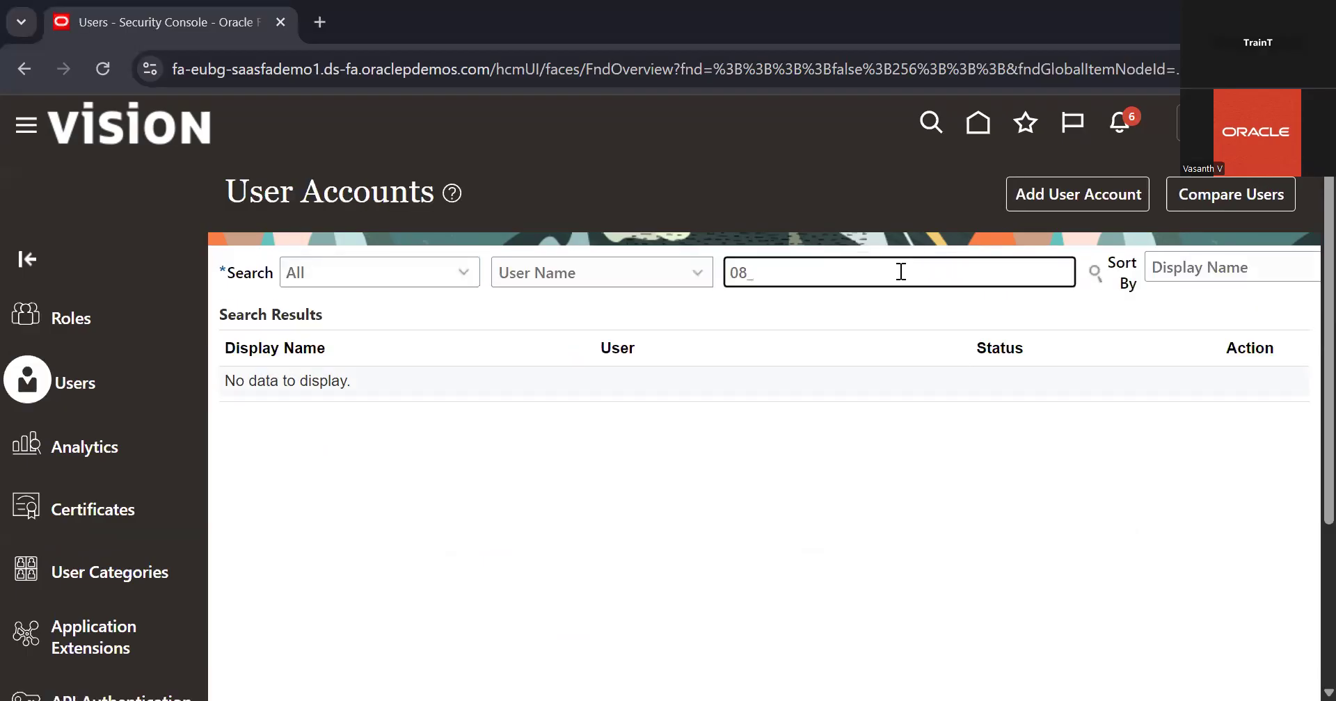
key(Return)
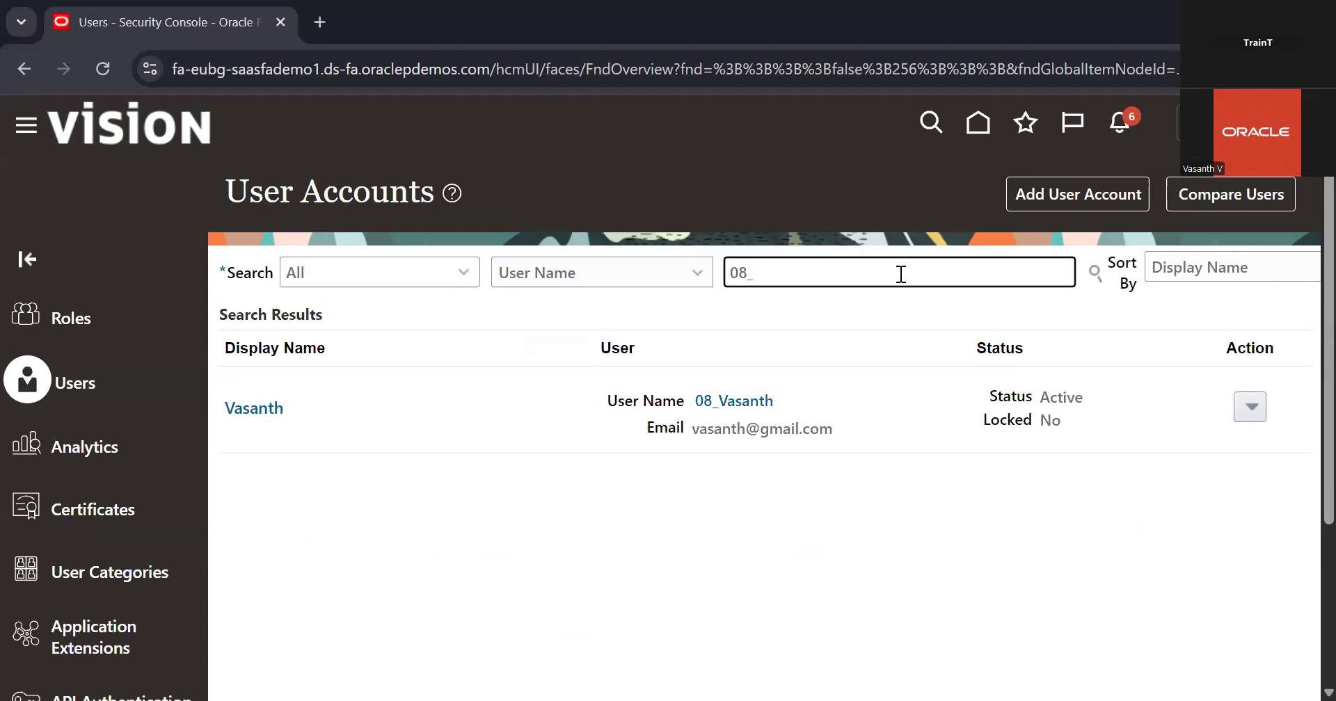
click(756, 400)
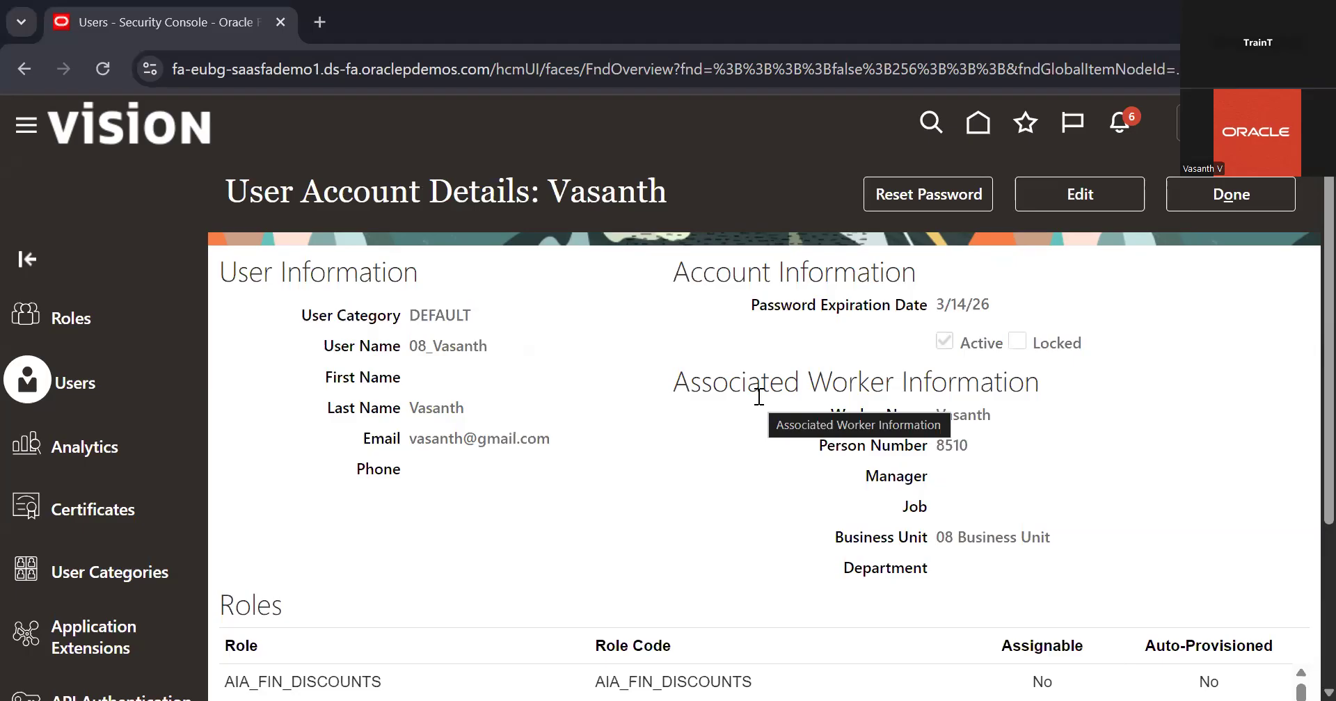
Open the user account for editing and start adding a role to it
click(1097, 183)
scroll(686, 414, down, 3)
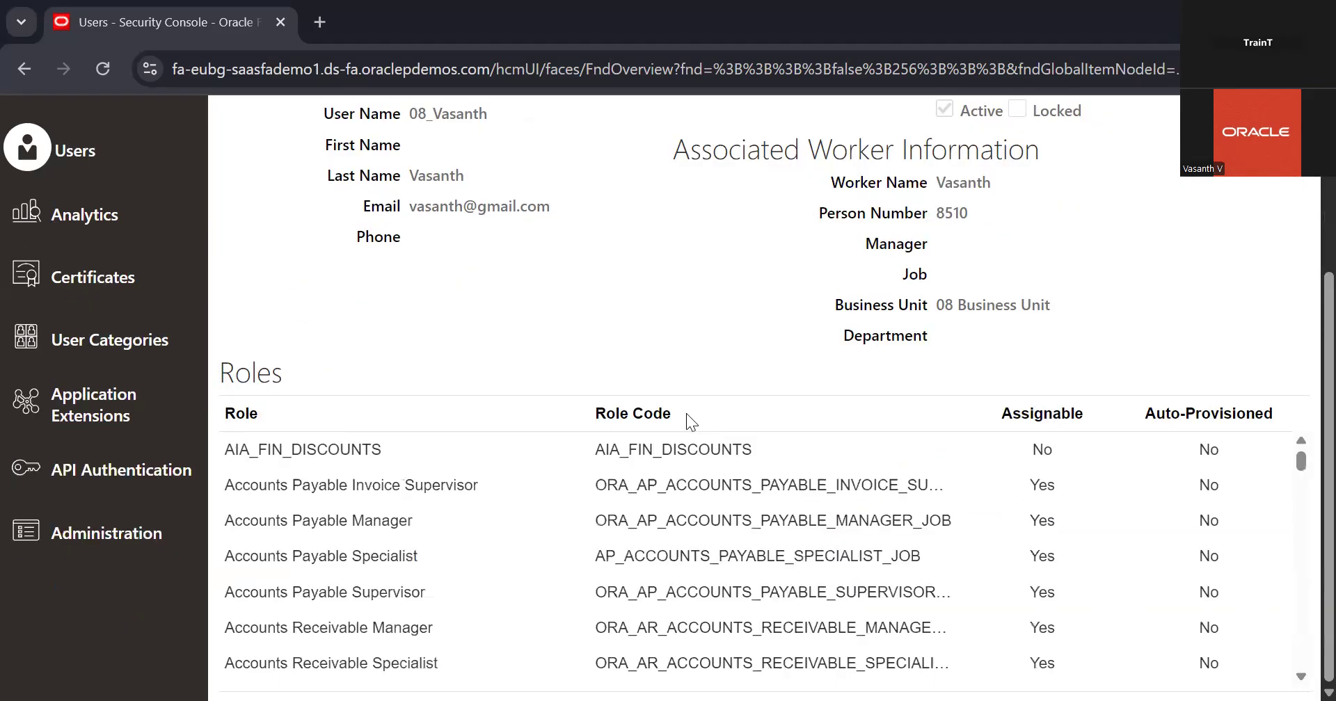
scroll(901, 414, down, 5)
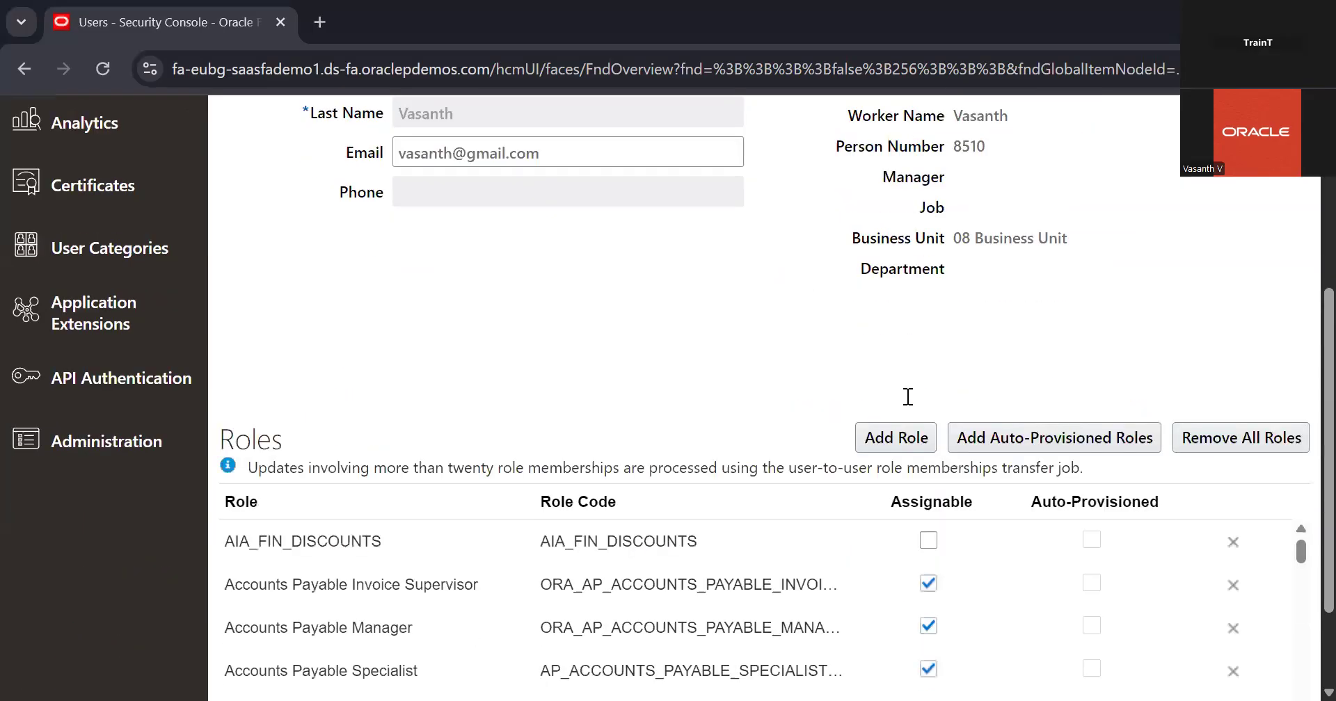
scroll(908, 397, down, 1)
click(906, 383)
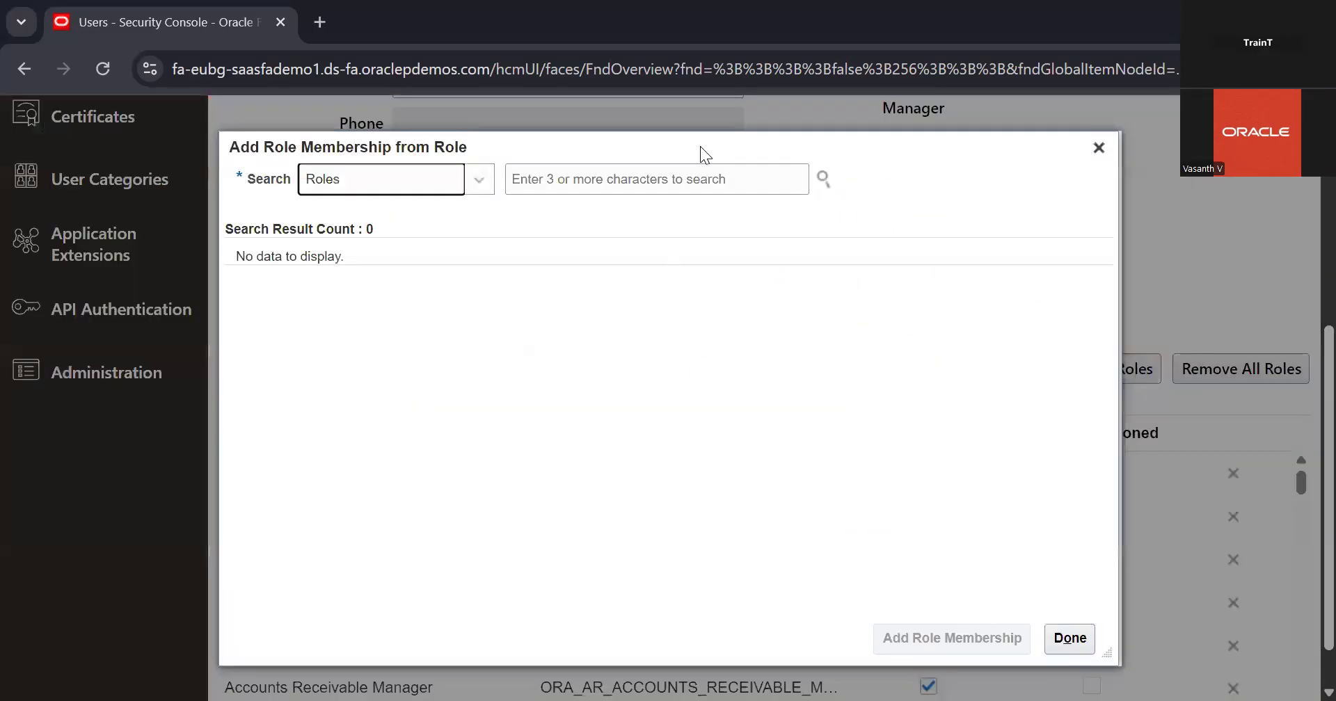
Search the roles for cash and add the Cashier role membership to the user account
key(Tab)
text(cos)
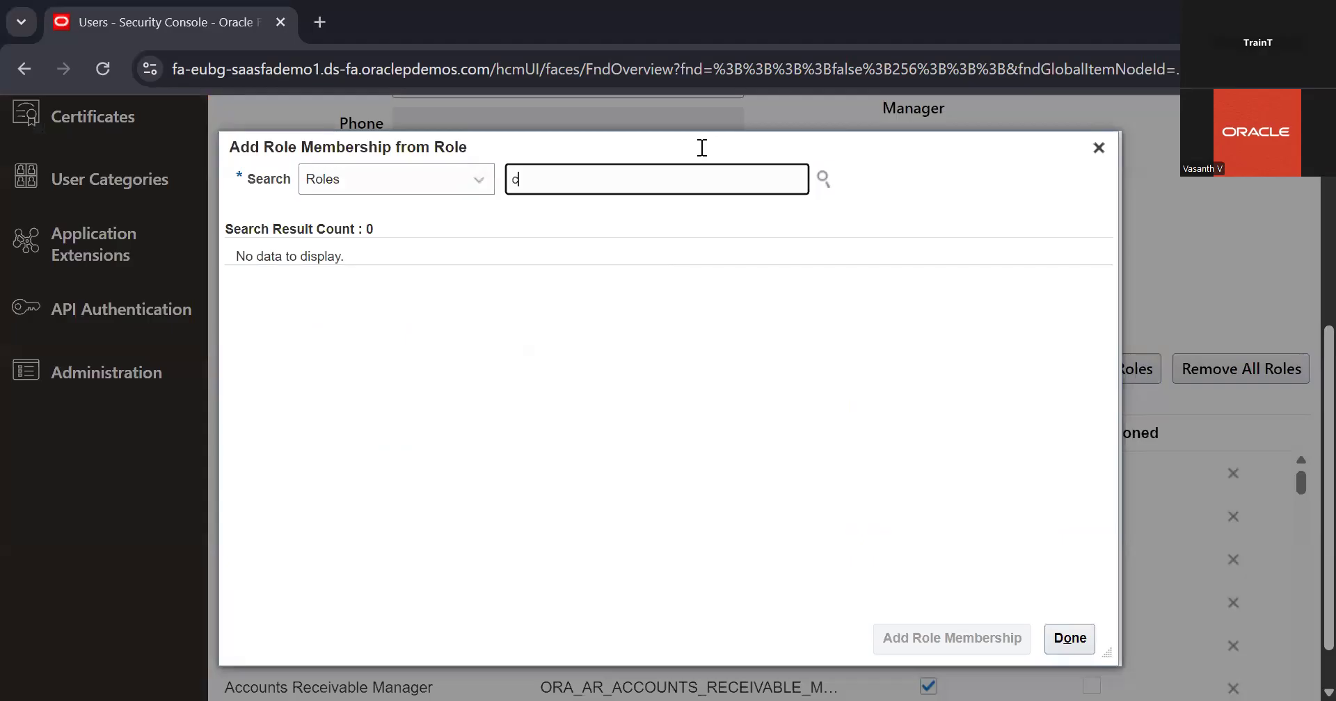
key(BackSpace)
key(BackSpace)
text(ash)
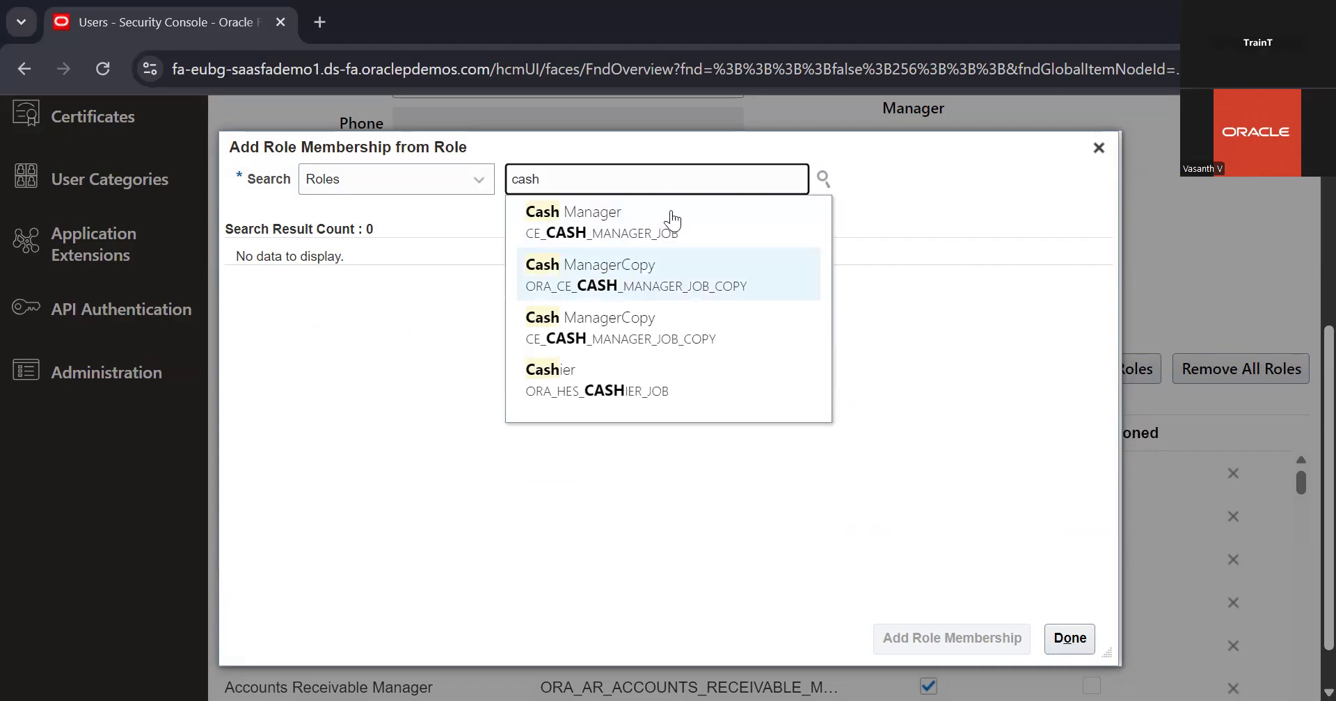
click(643, 371)
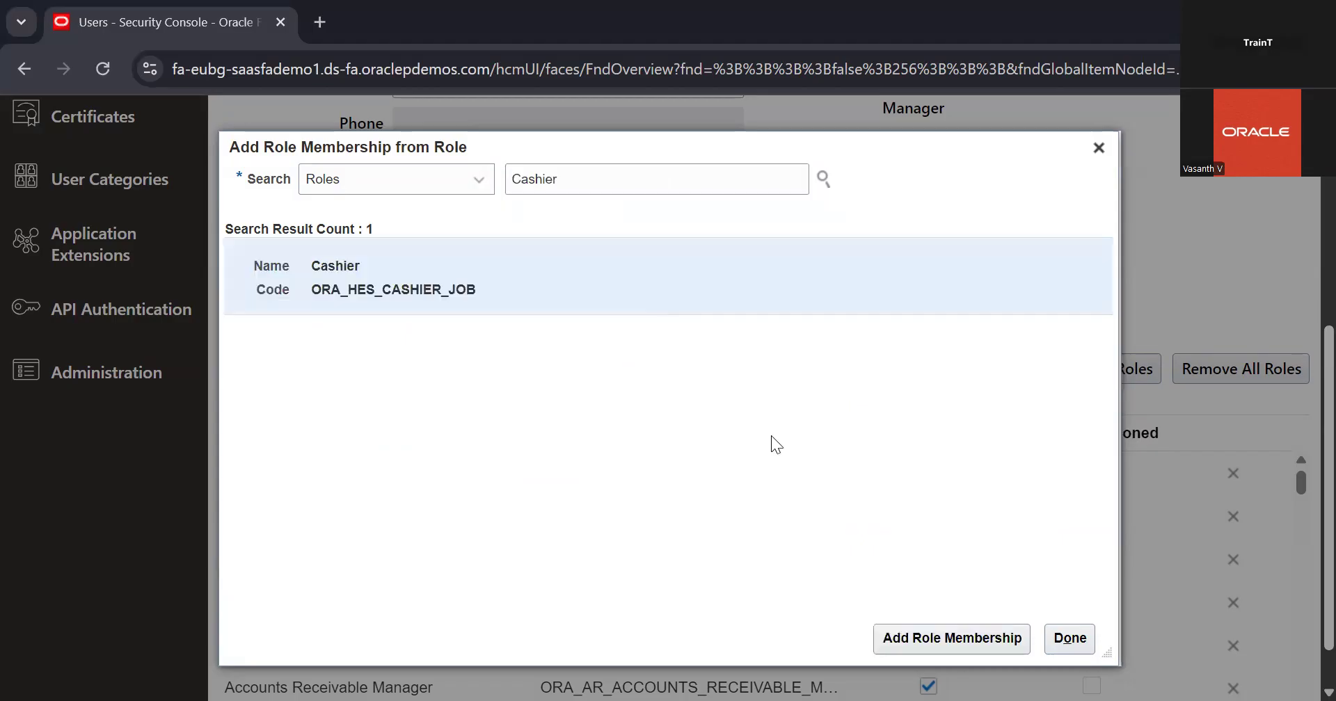
click(934, 639)
click(659, 185)
key(BackSpace)
key(BackSpace)
key(BackSpace)
key(BackSpace)
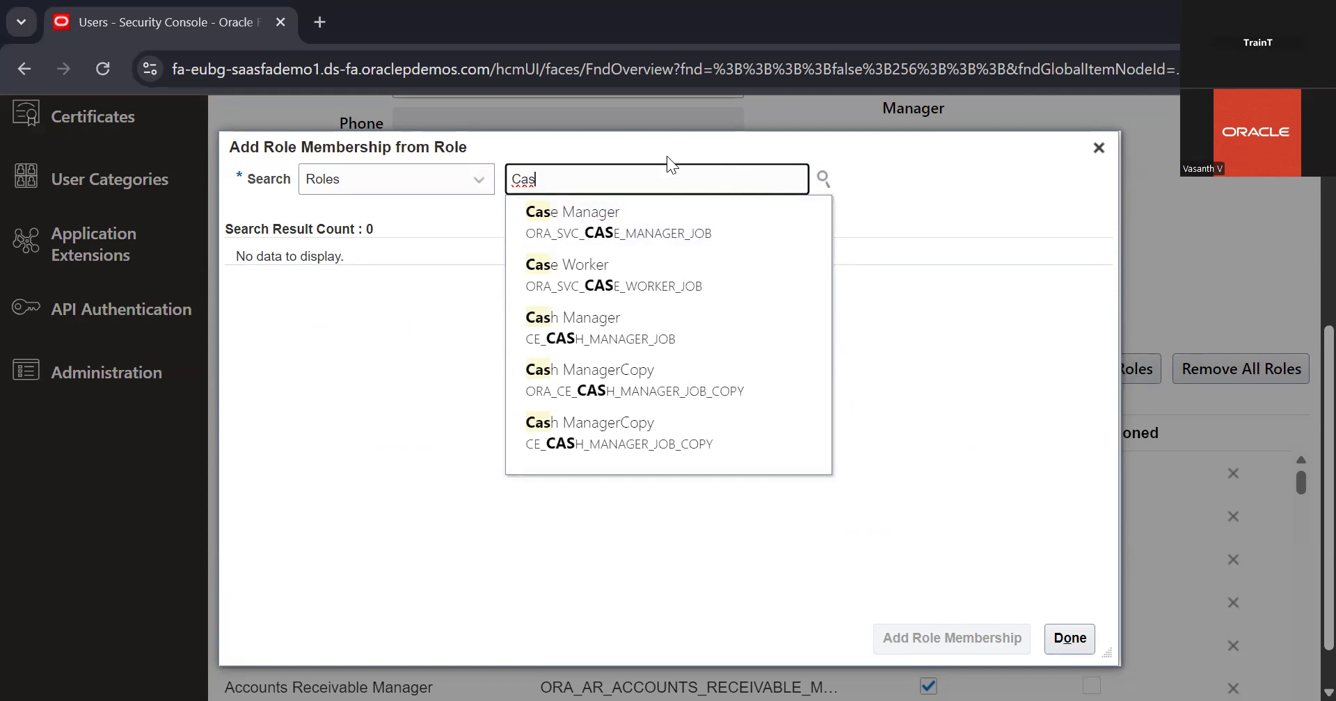
drag(664, 161, 661, 171)
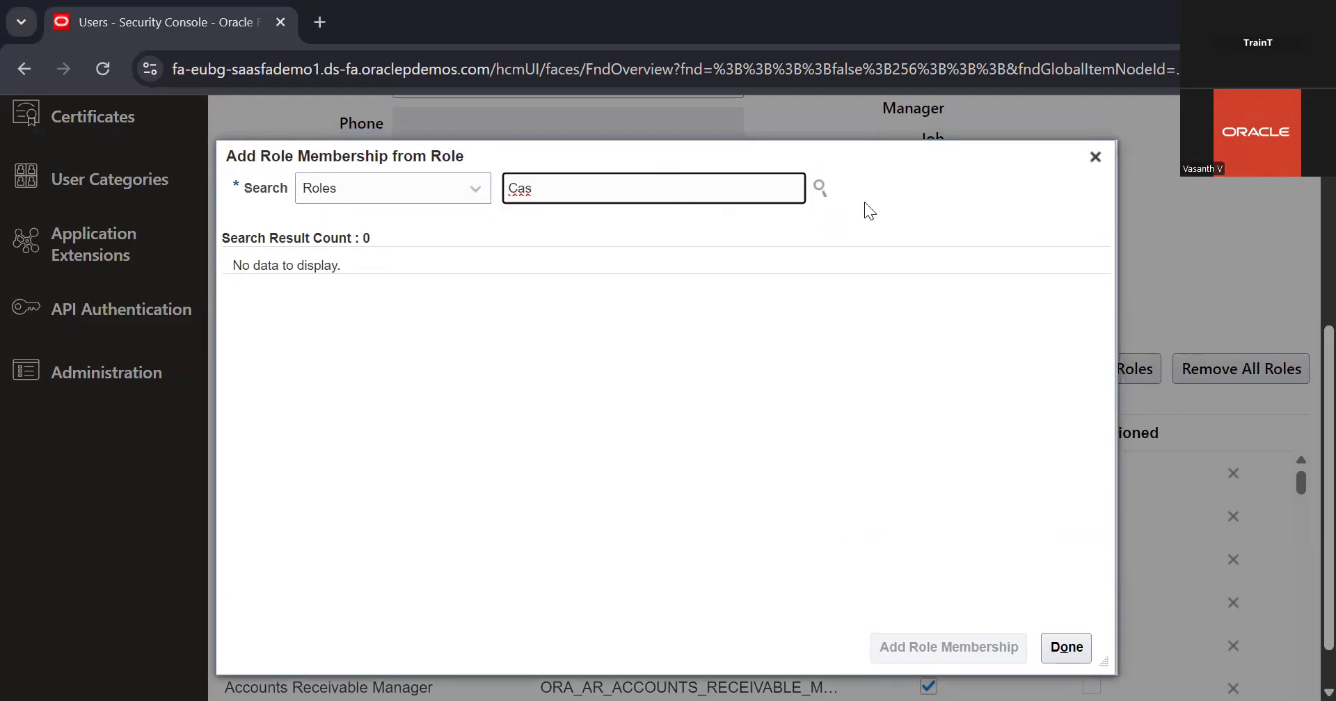
Close the role membership dialog, save the user account, and return to the user accounts list
click(1095, 156)
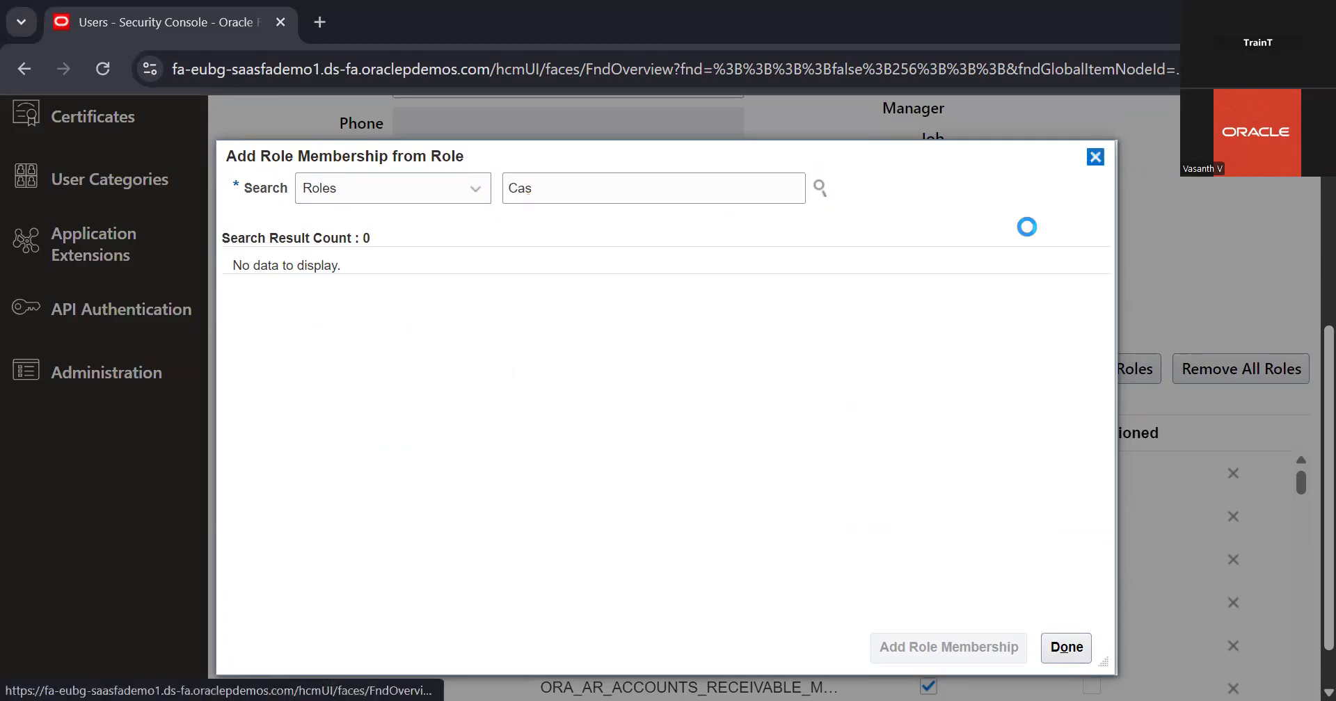
scroll(1121, 101, up, 4)
scroll(1120, 100, up, 1)
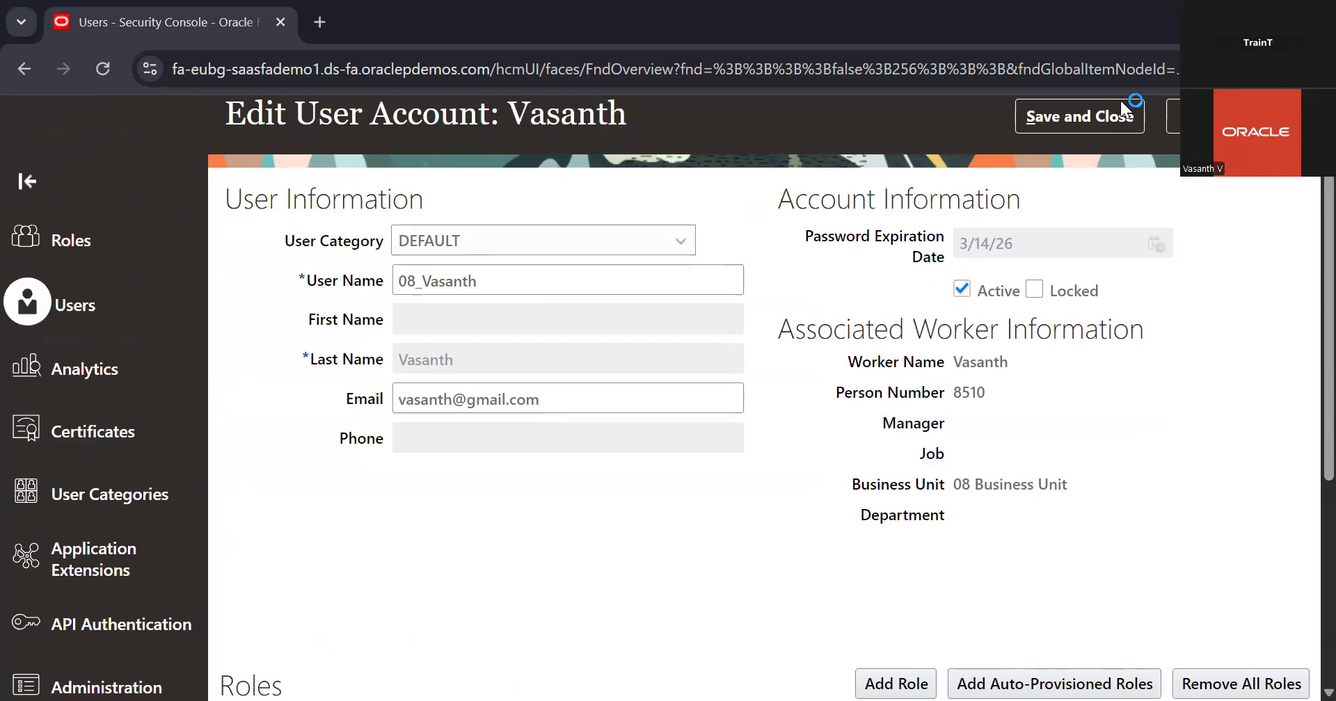
scroll(996, 353, down, 4)
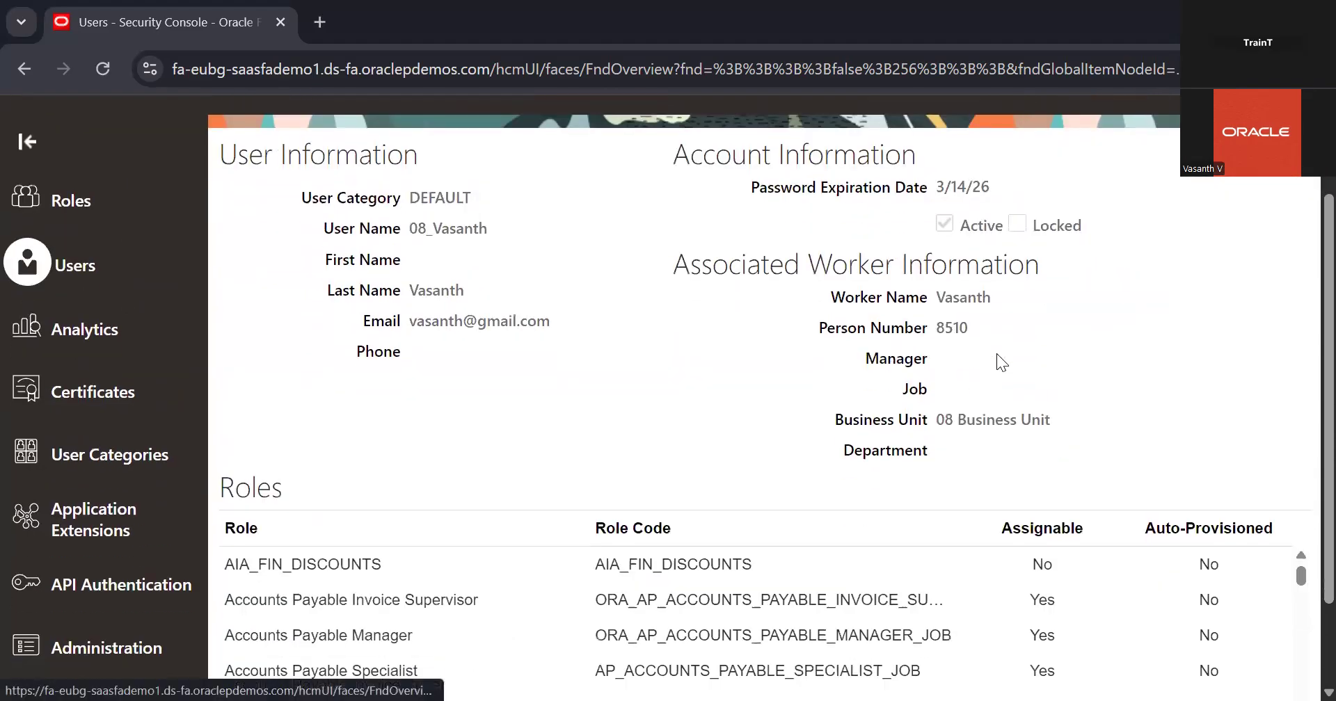
scroll(996, 353, up, 4)
click(1222, 200)
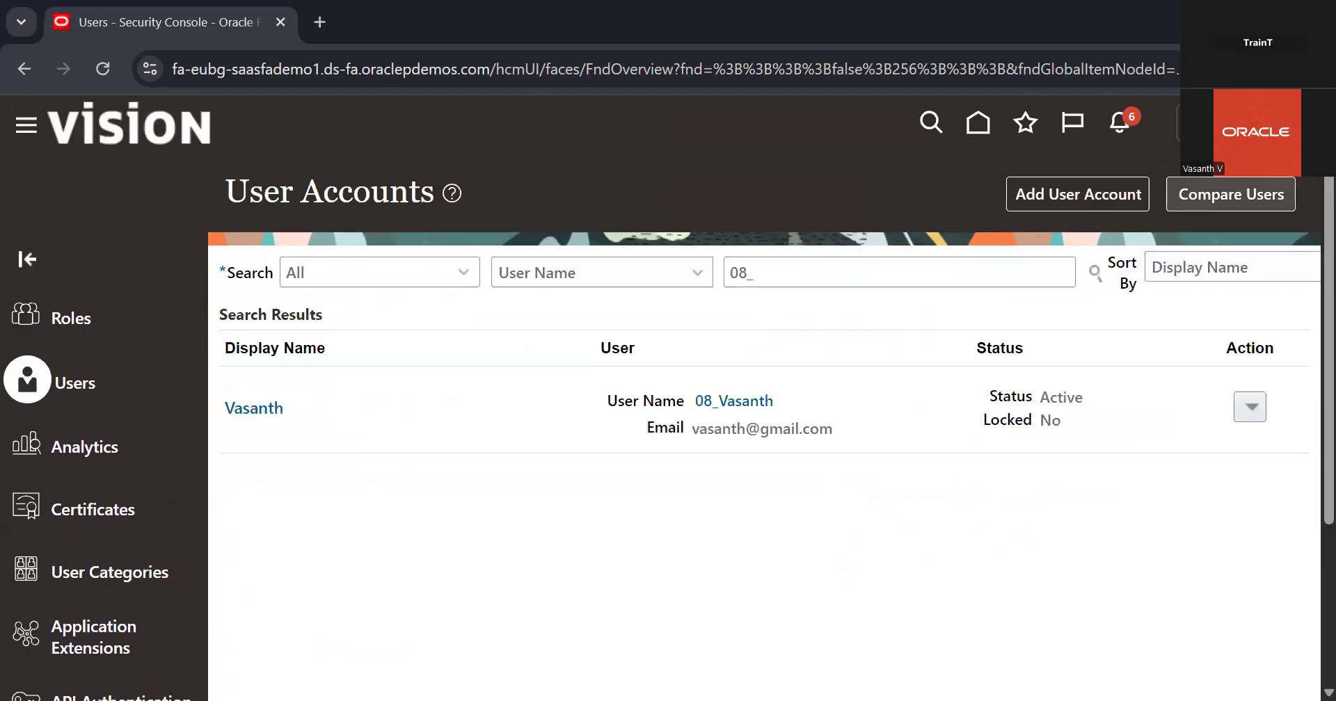
Go to Setup and Maintenance
click(1211, 124)
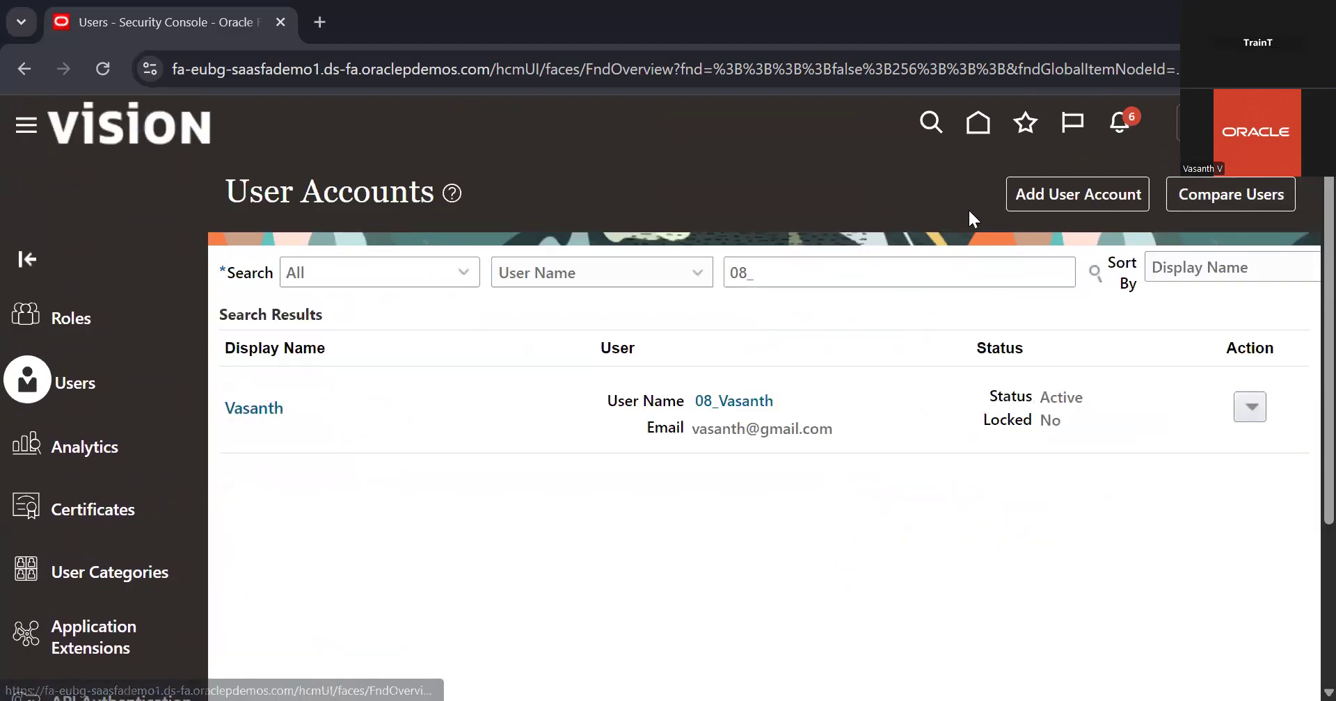
click(734, 183)
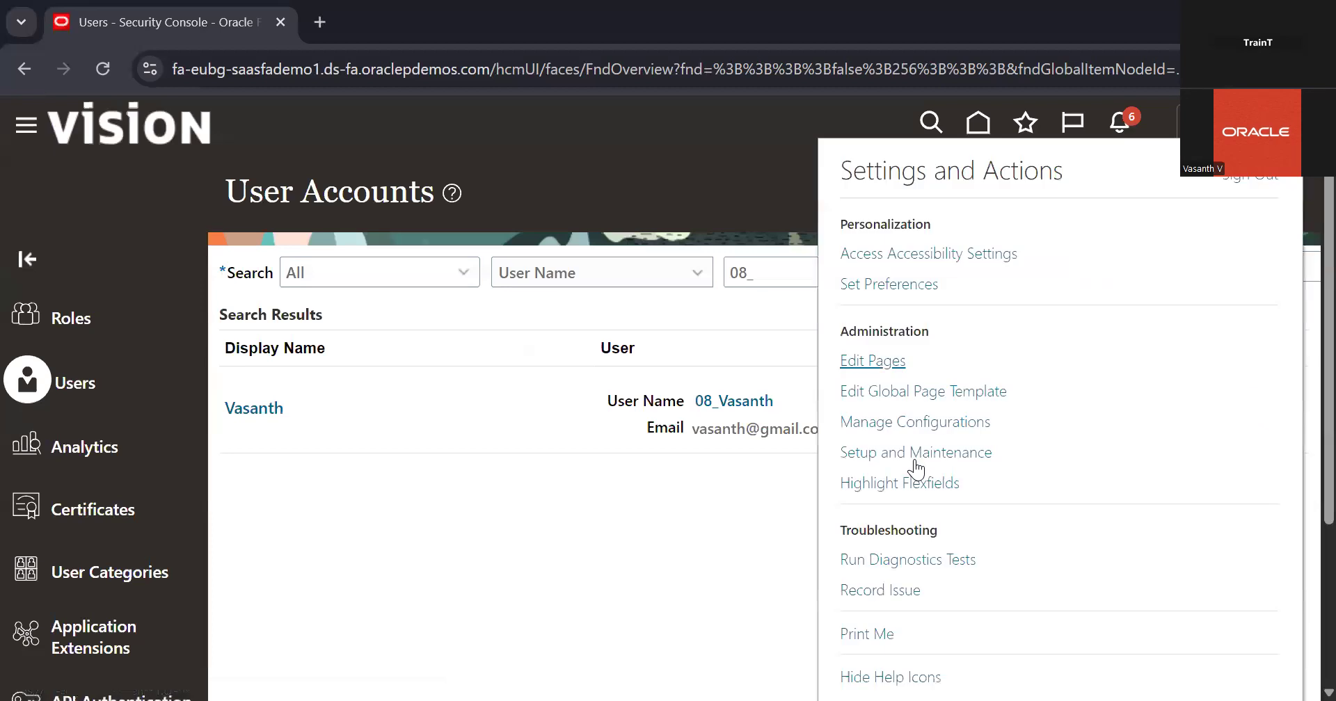
click(911, 455)
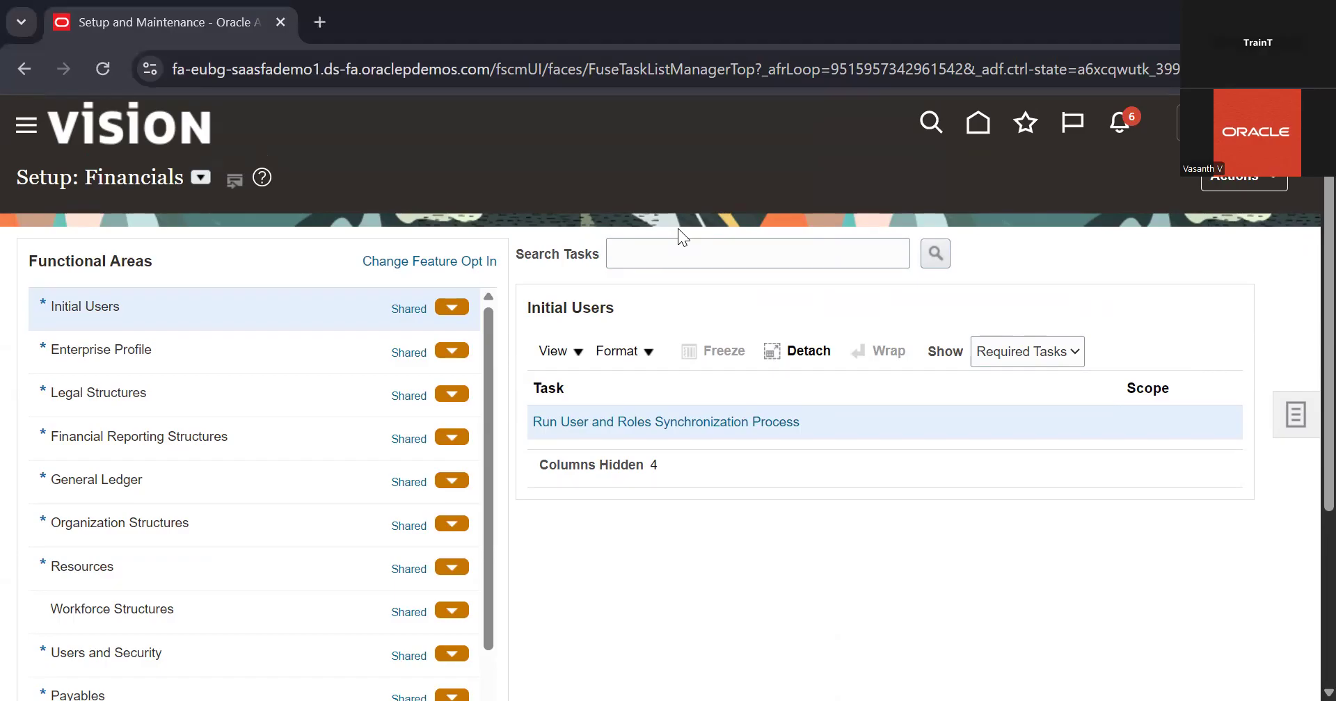
Search the setup tasks for "manage data acces" and open Manage Data Access for Users under Users and Security
click(775, 240)
text(manage data acces)
key(Return)
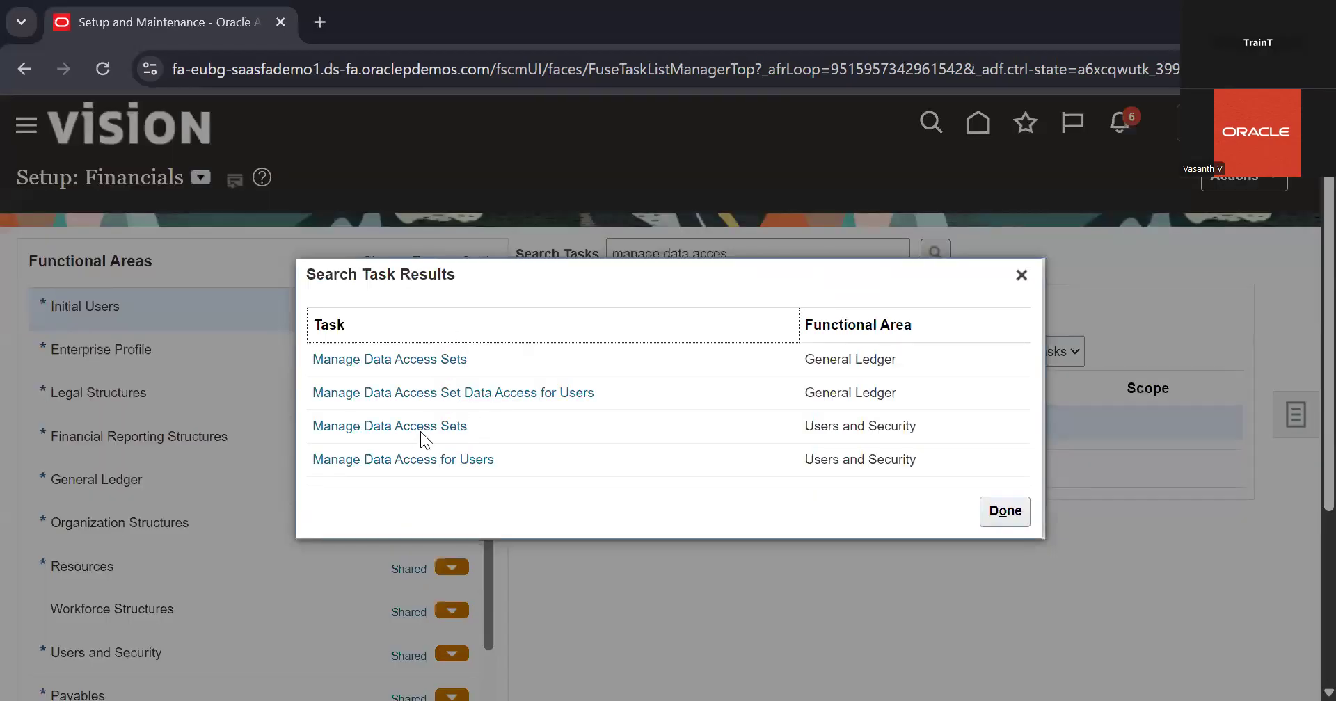
click(456, 460)
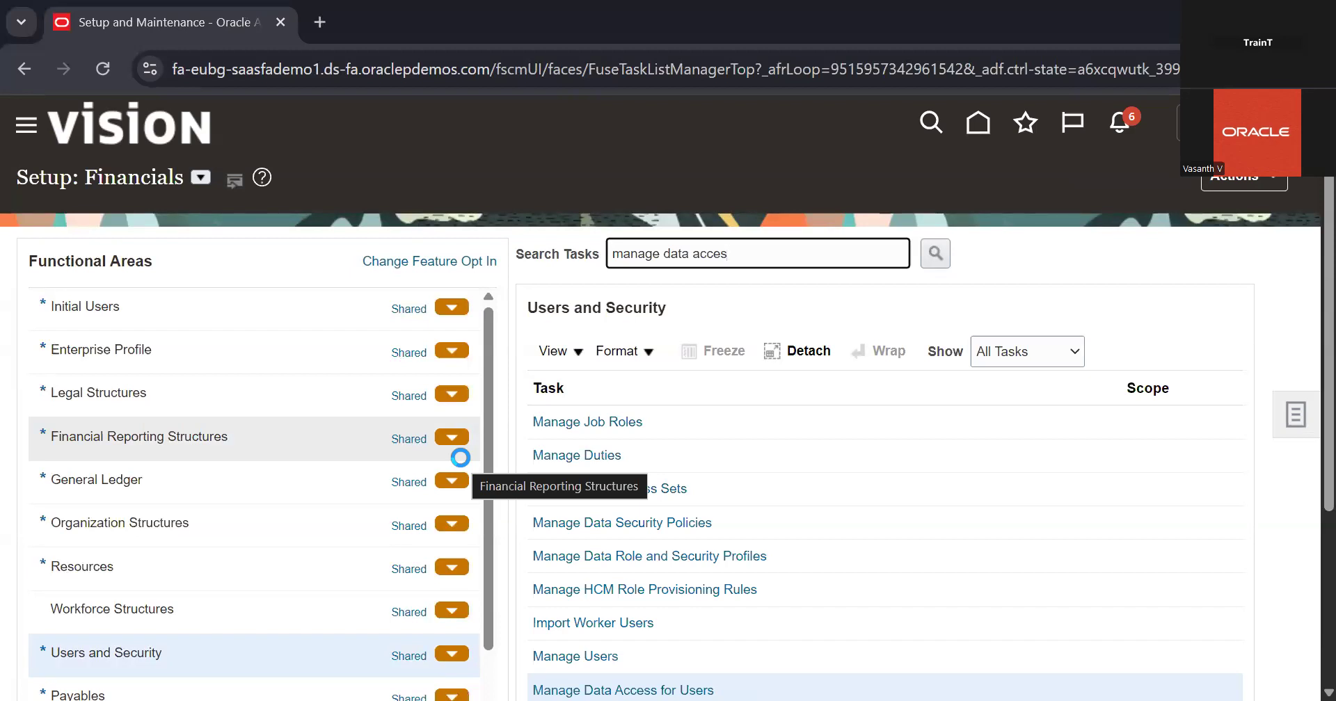
scroll(668, 507, down, 3)
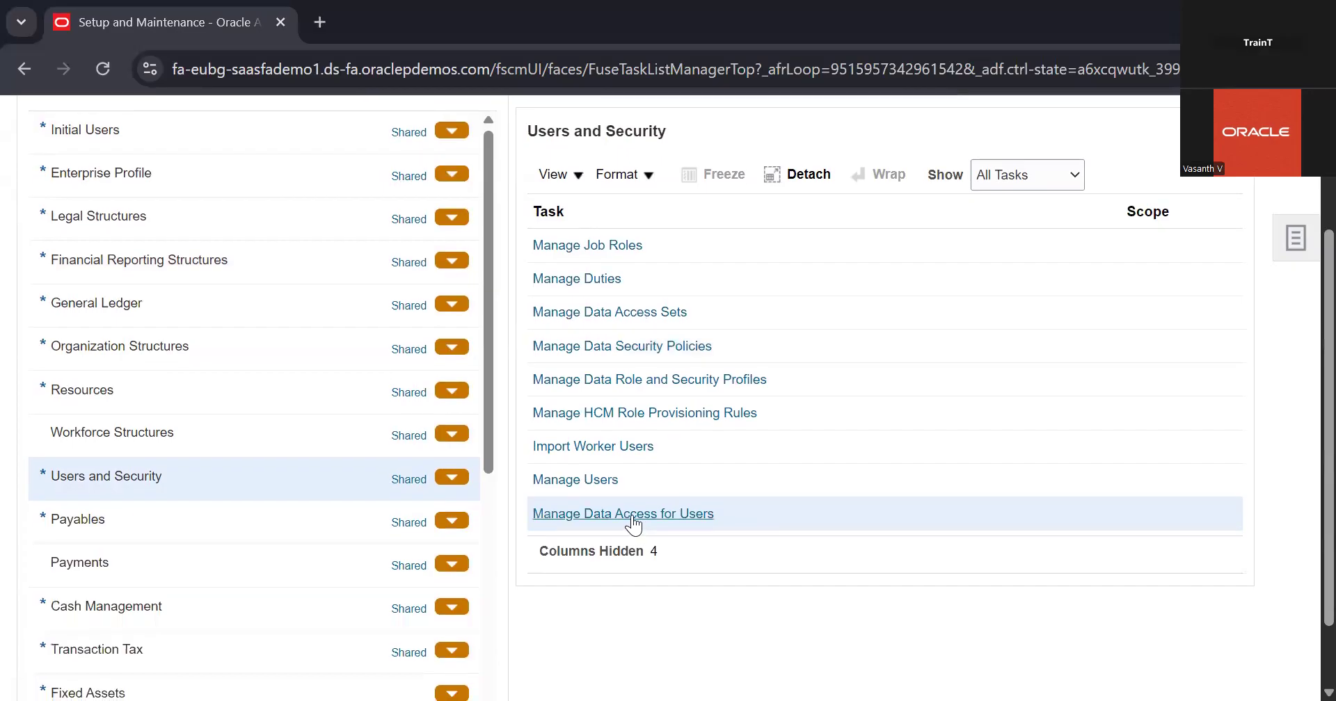
click(631, 515)
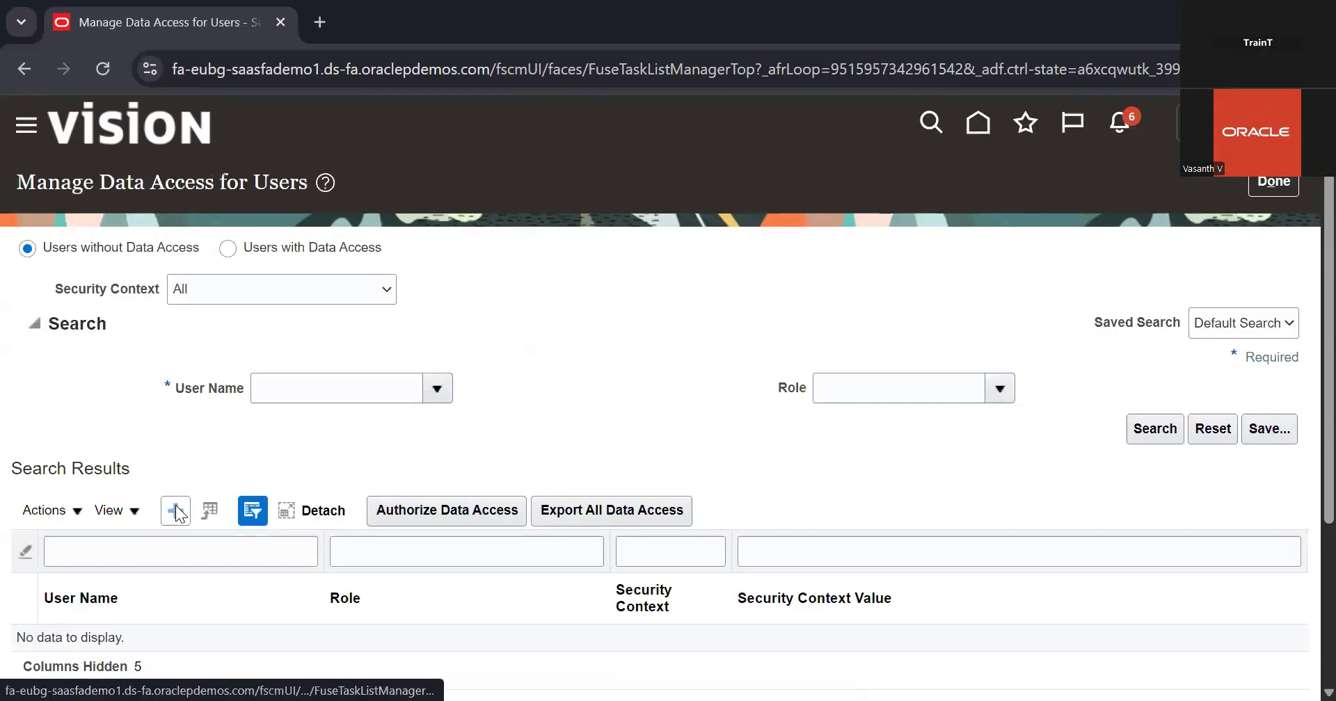
Create a data access row for the 08_ user account and assign the Cash Manager role to it
click(177, 511)
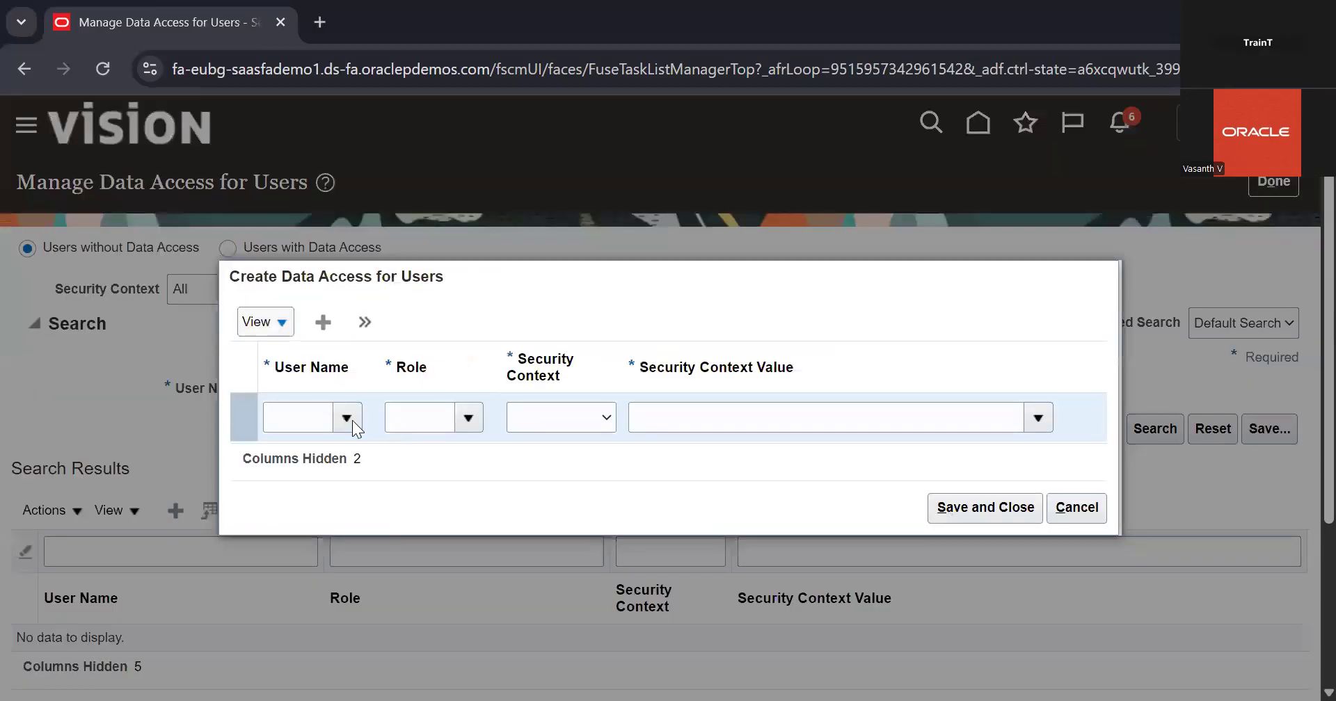
click(352, 421)
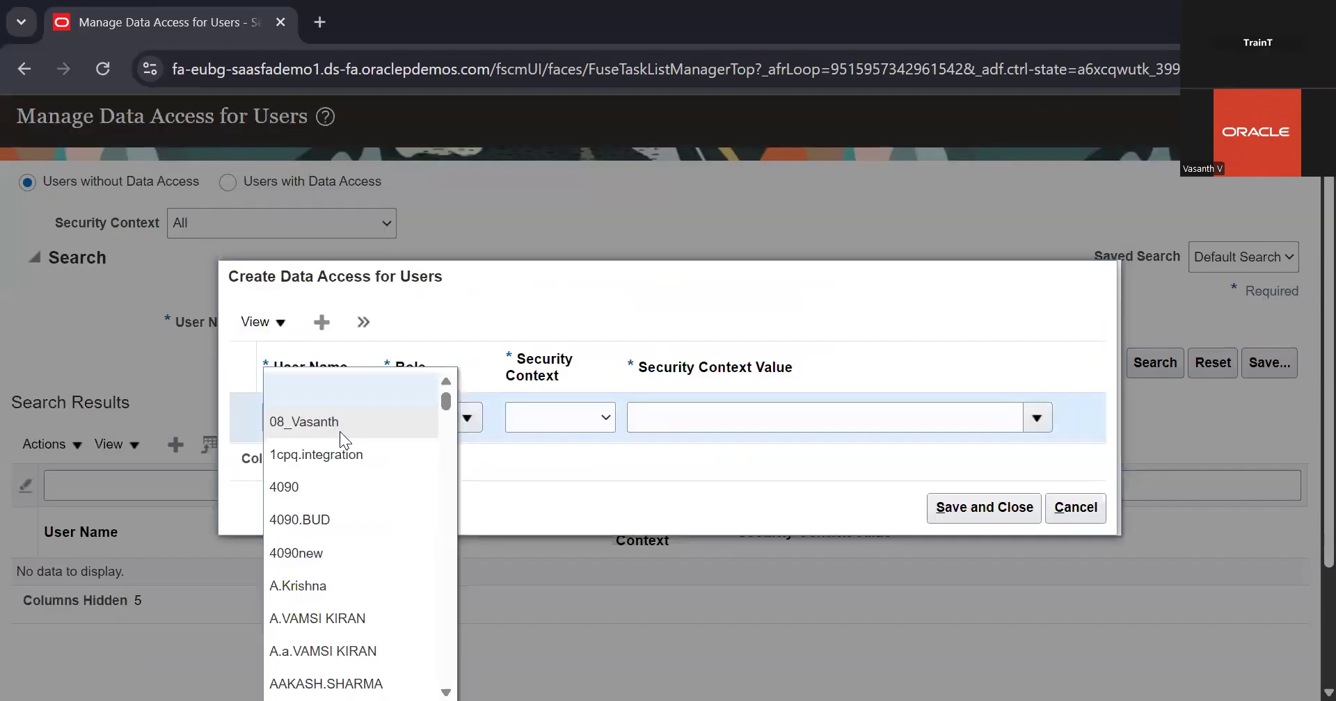
click(339, 432)
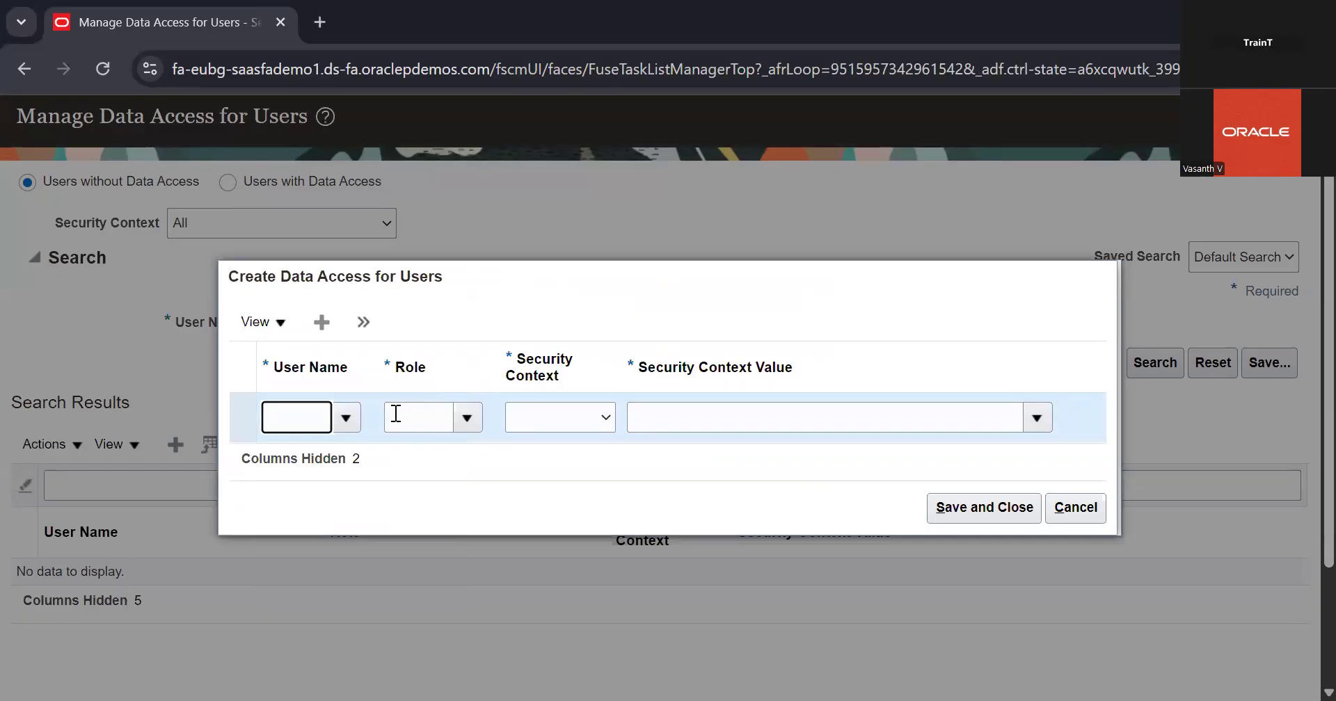
click(427, 418)
text(Cah)
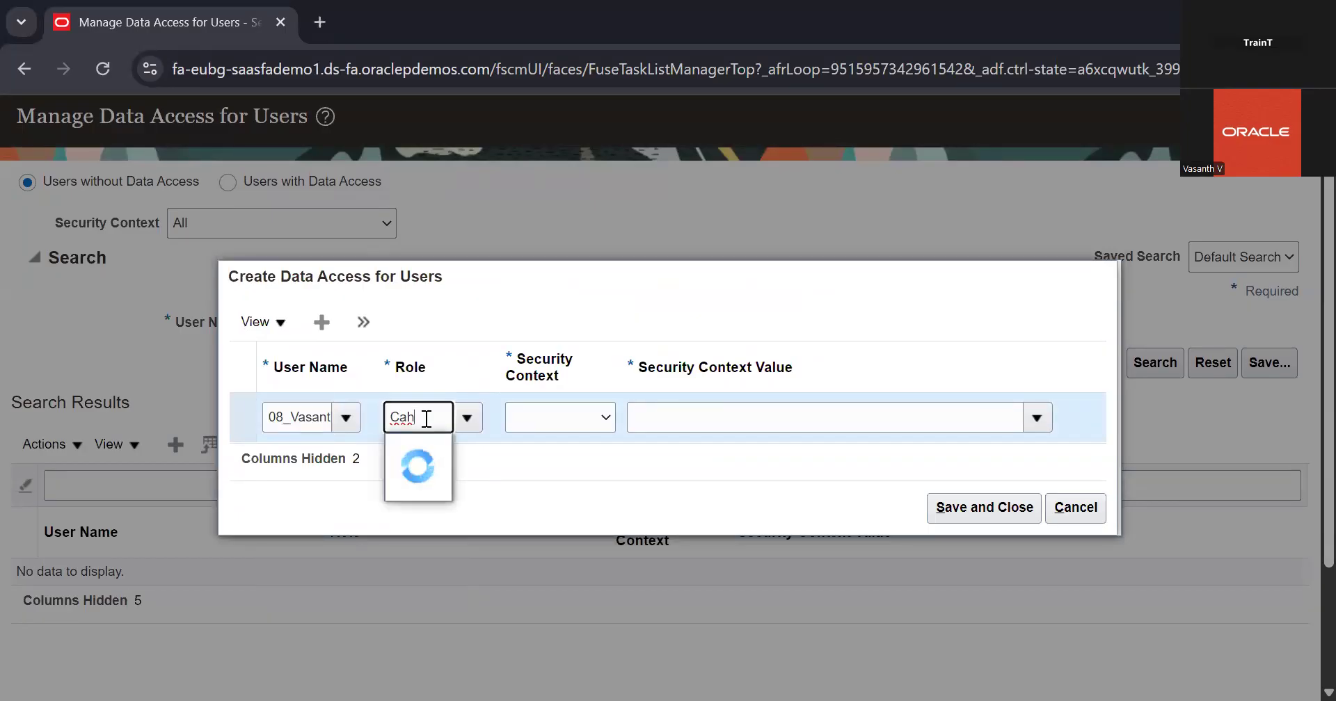
key(BackSpace)
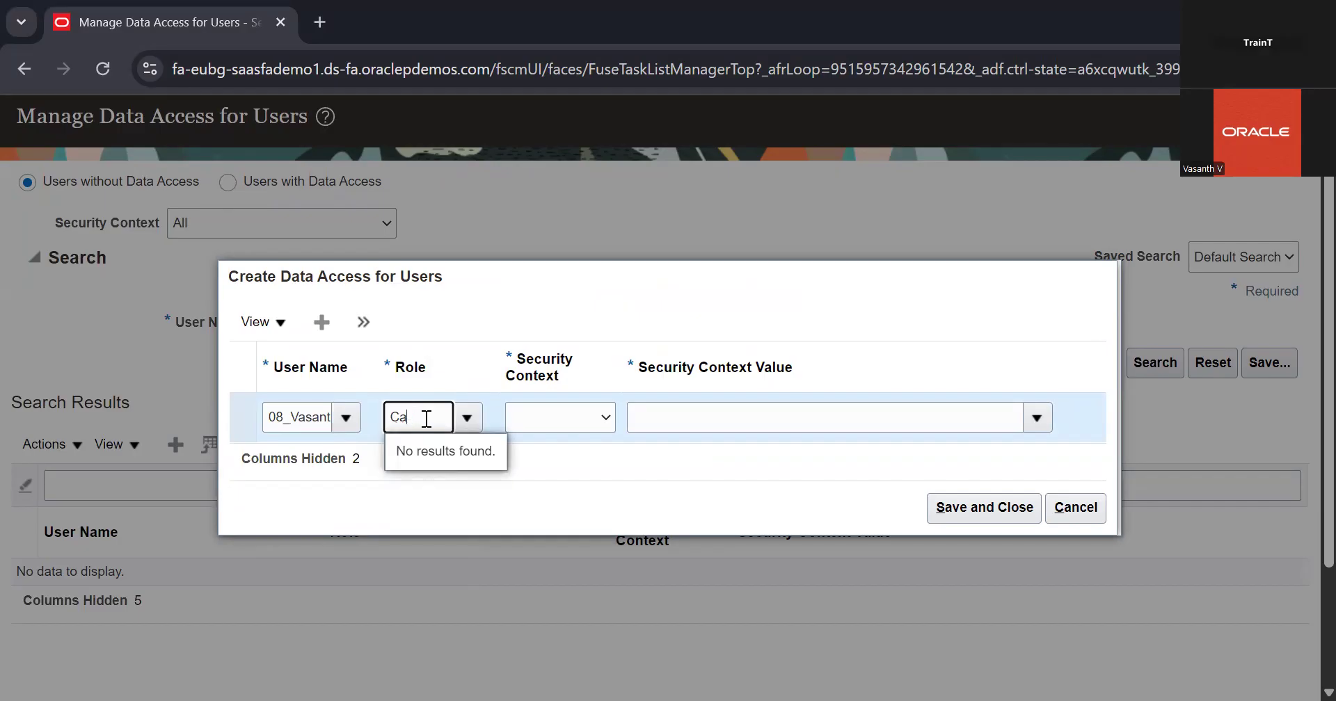
click(437, 451)
Set the security context of the Cash Manager row to Legal entity and view the available security context values
click(537, 422)
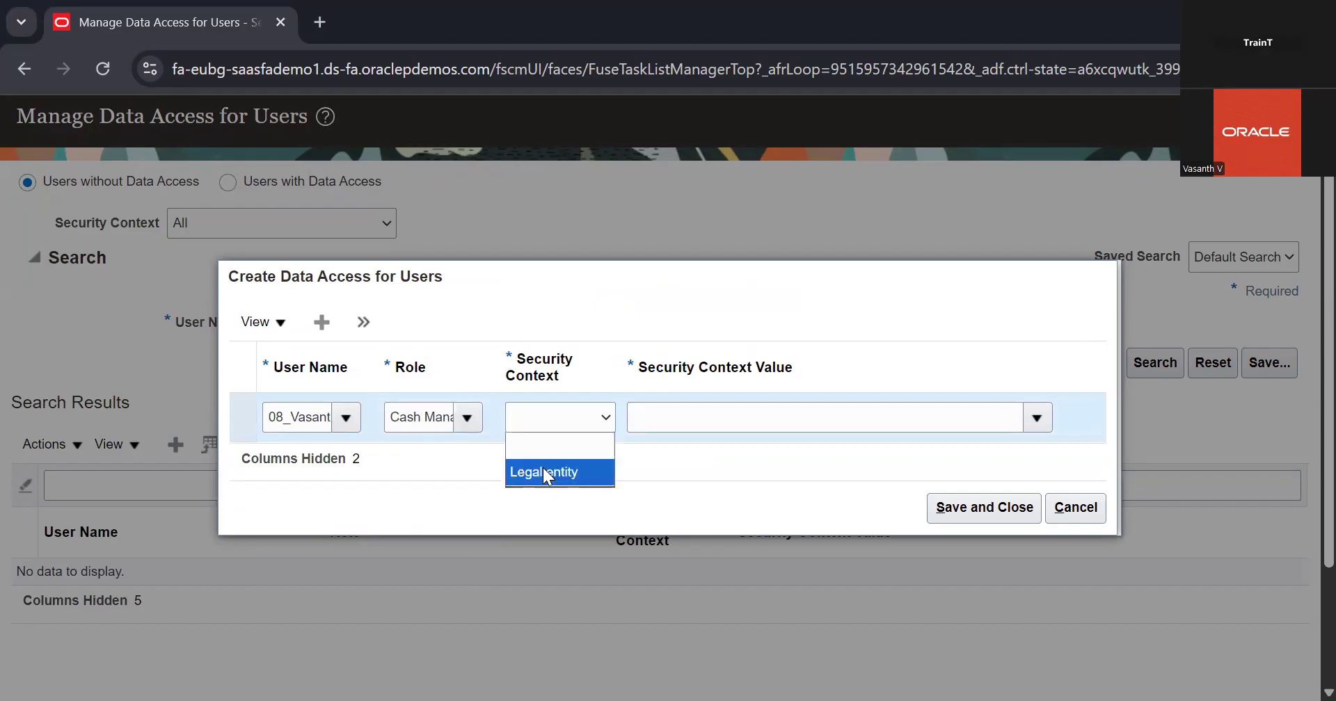
click(543, 471)
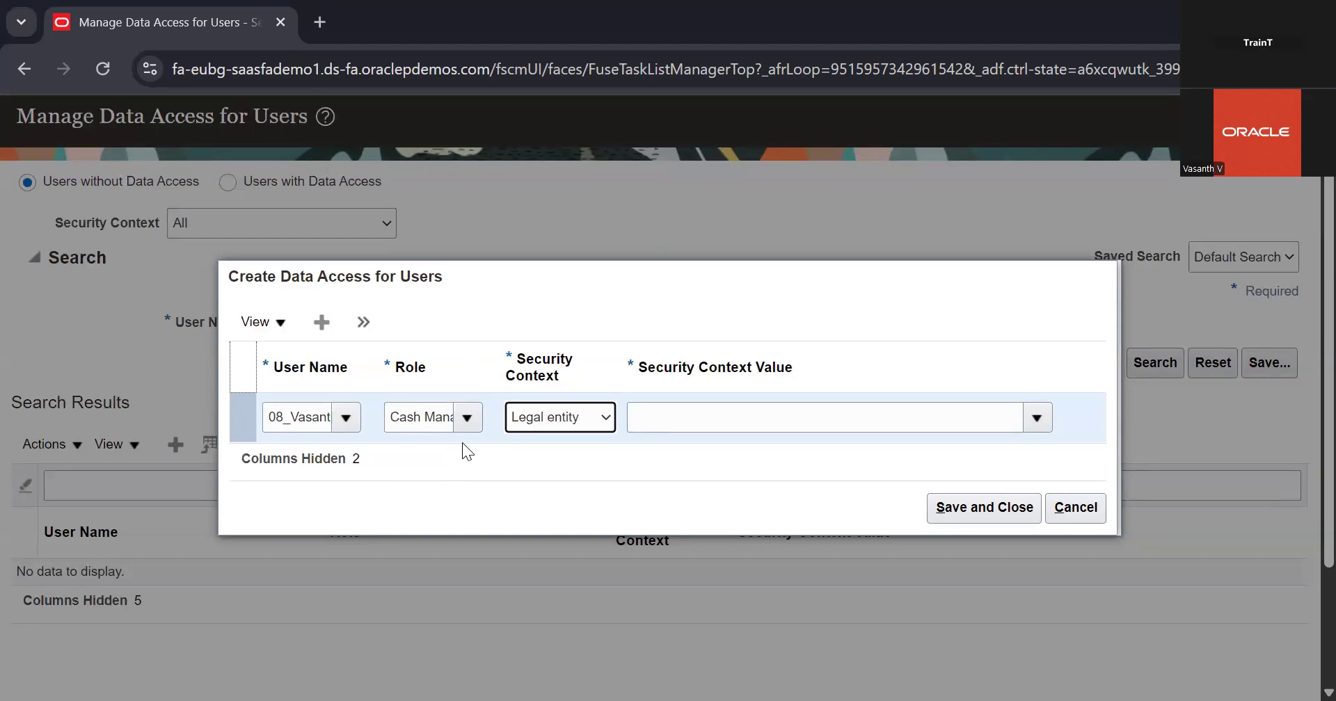
click(566, 418)
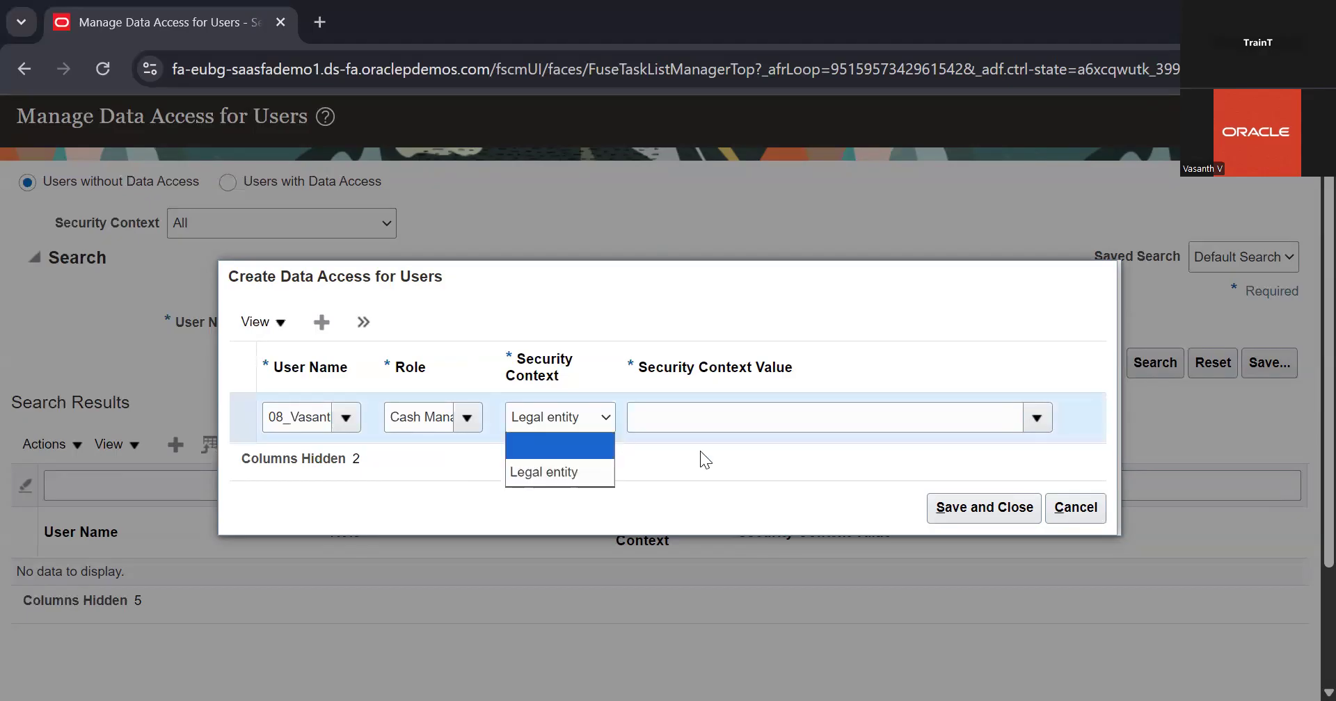
click(600, 419)
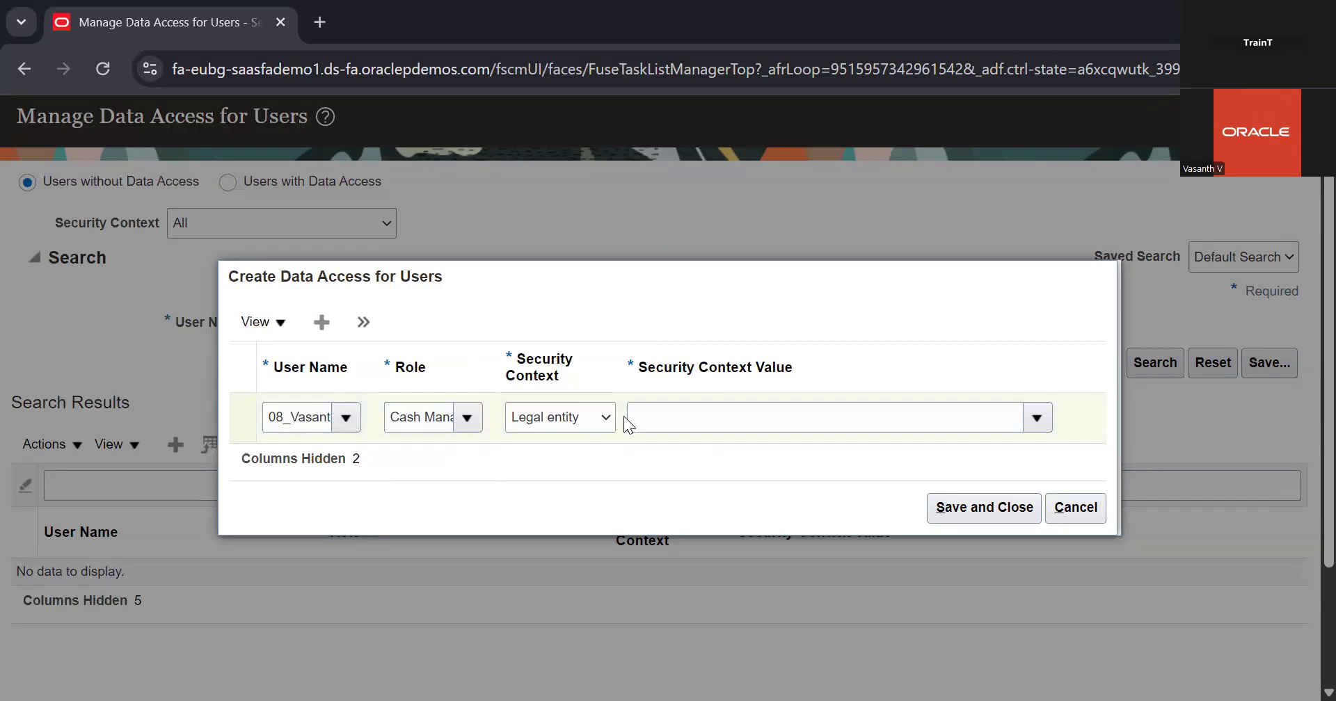
click(608, 417)
click(1055, 414)
click(1055, 415)
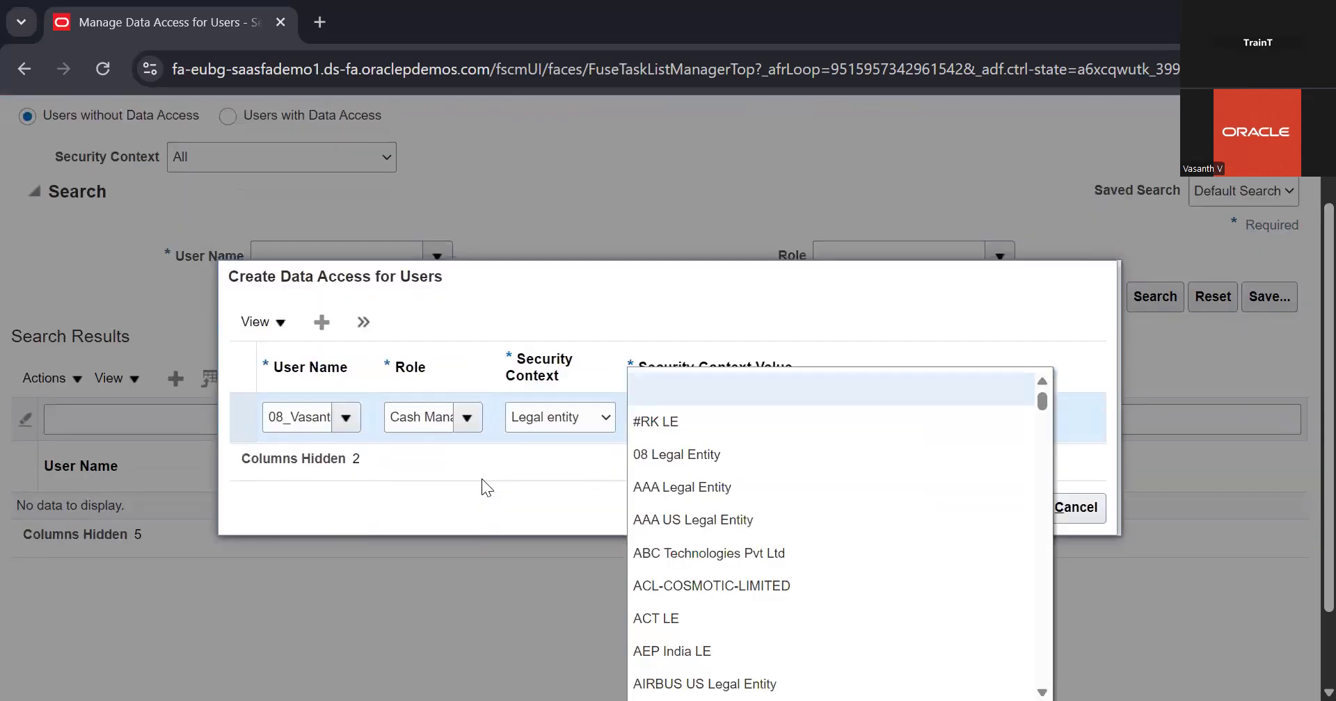
click(482, 479)
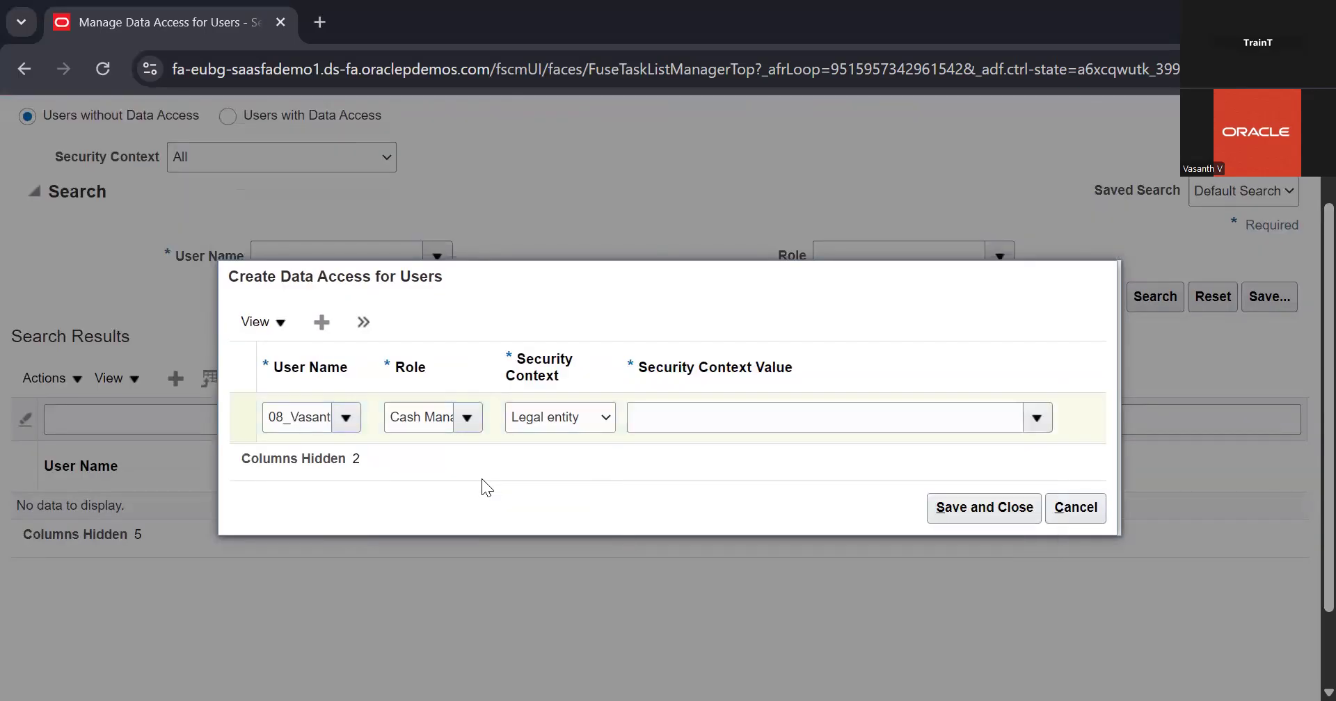
Switch the data access row's role to Accounts Payable Manager and set its security context to Business unit
click(469, 418)
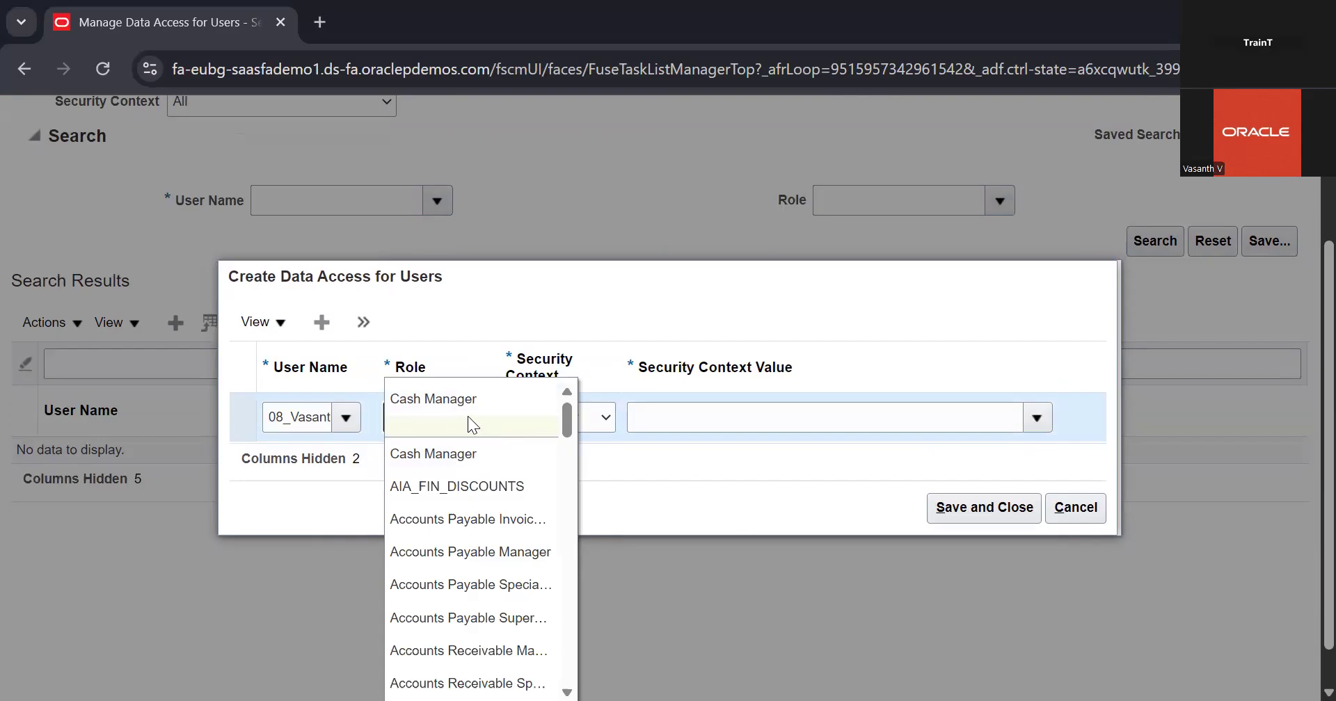
text(pa)
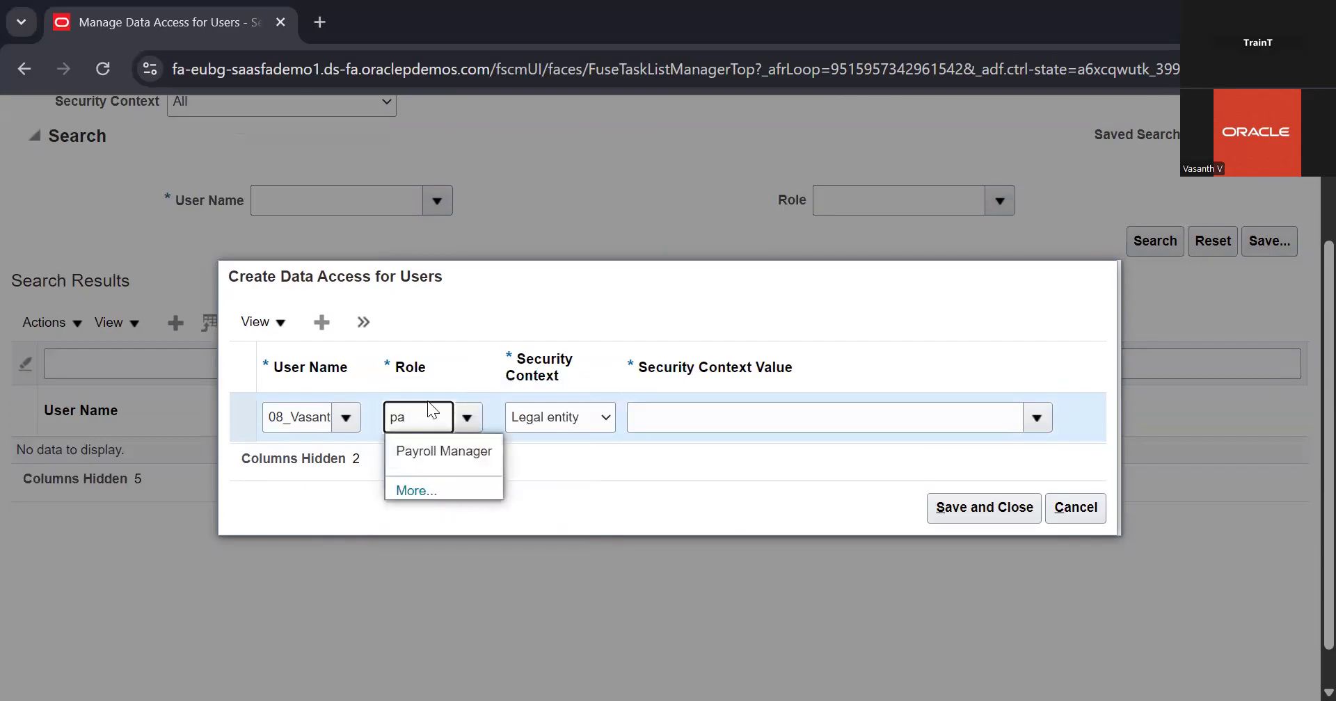
key(BackSpace)
key(BackSpace)
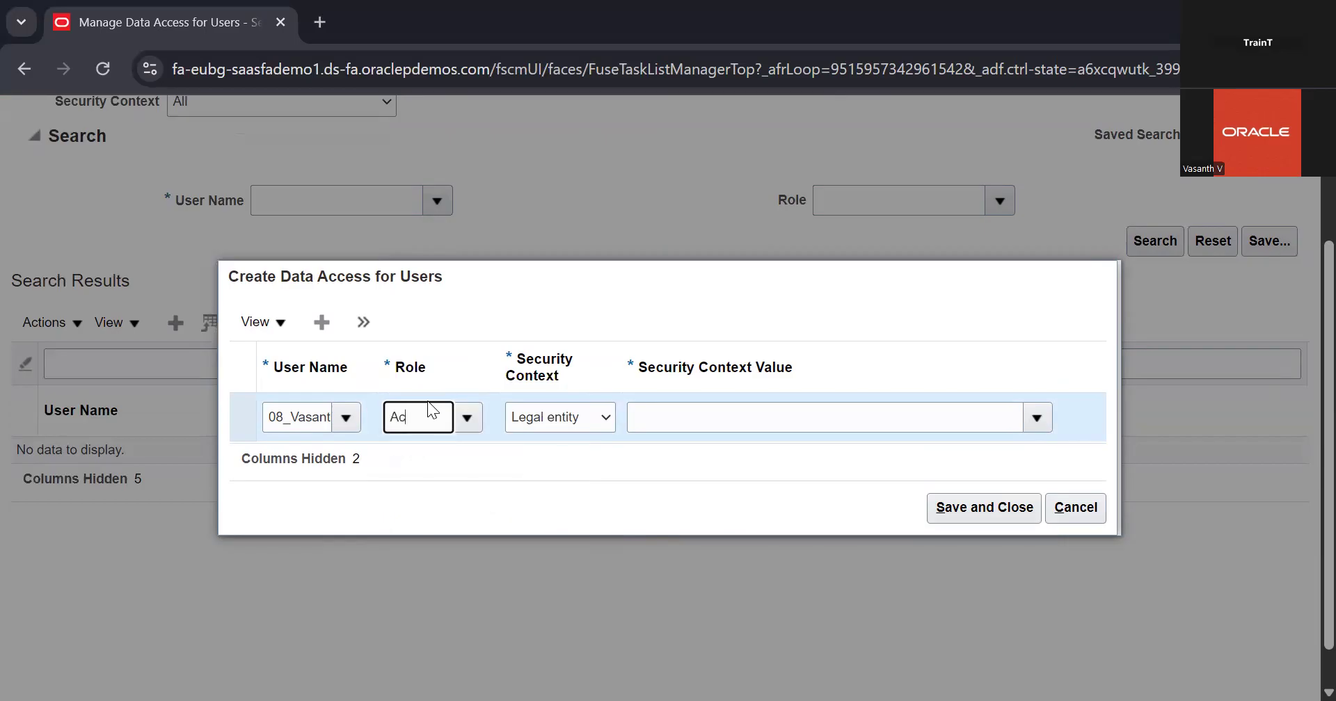
text(Accounts)
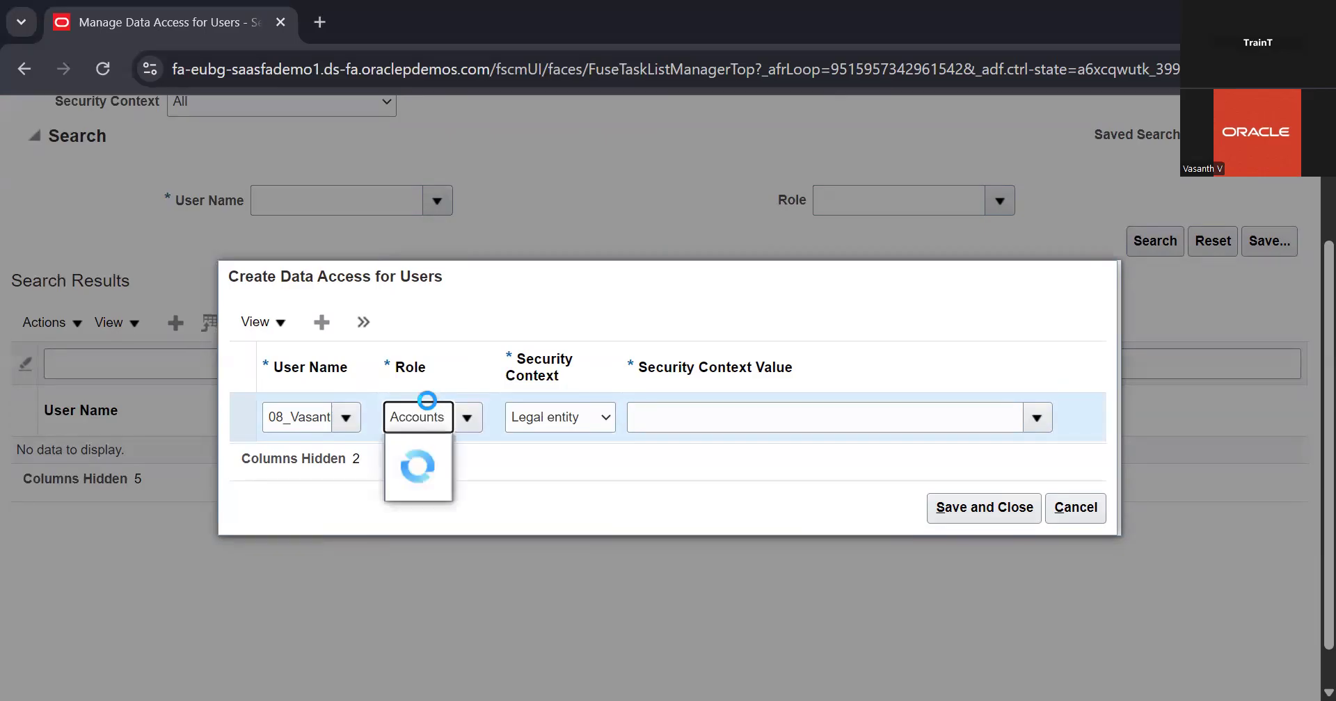
click(433, 487)
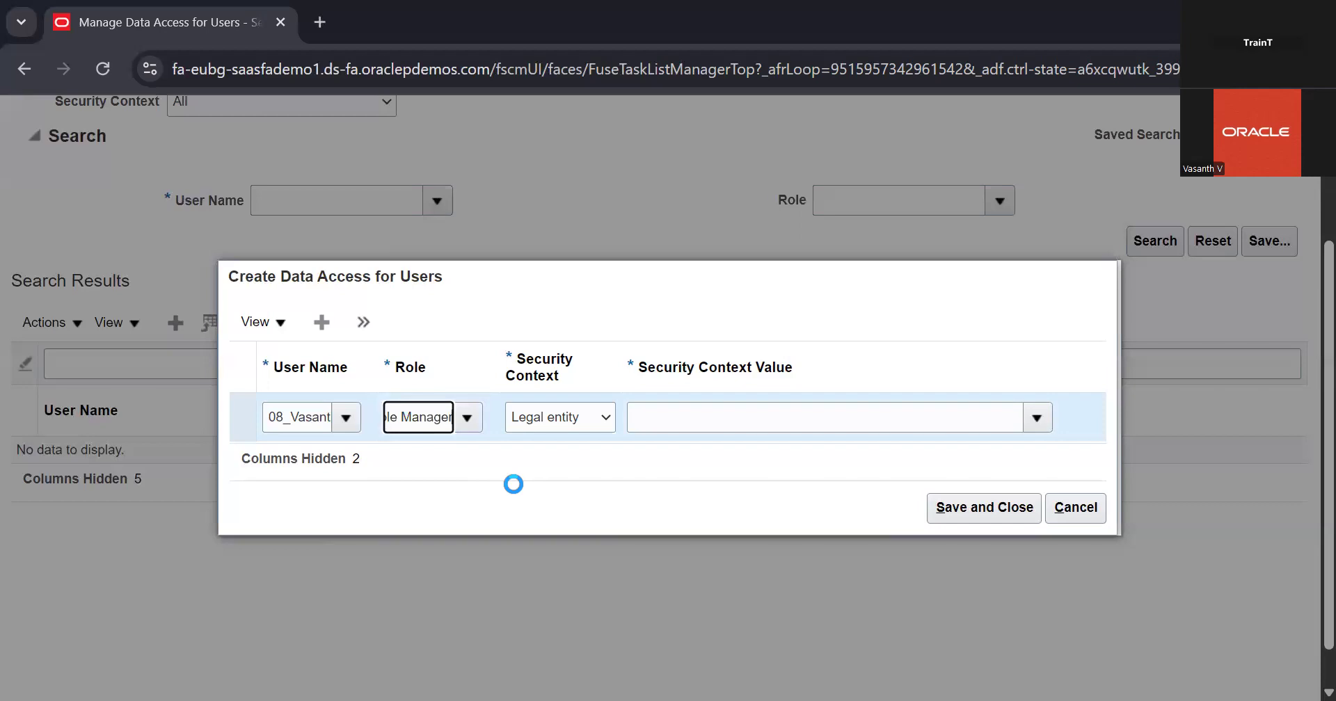
click(581, 417)
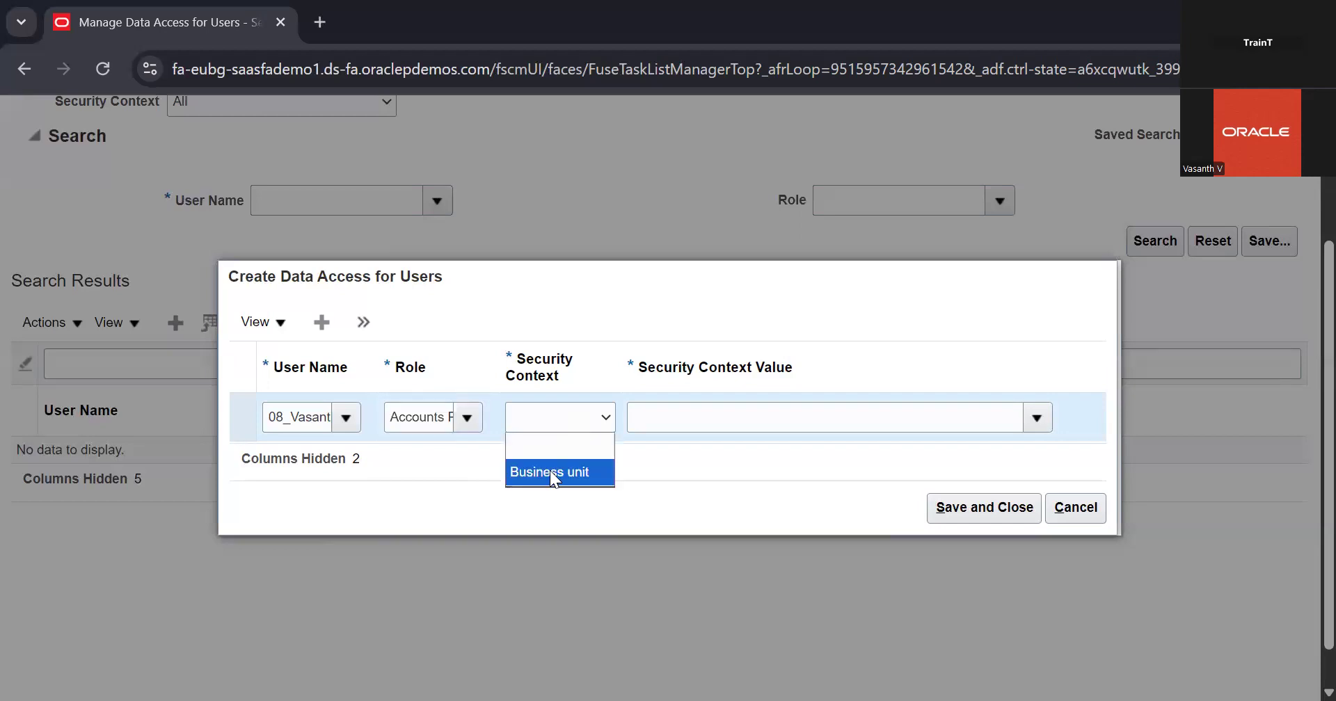
click(549, 474)
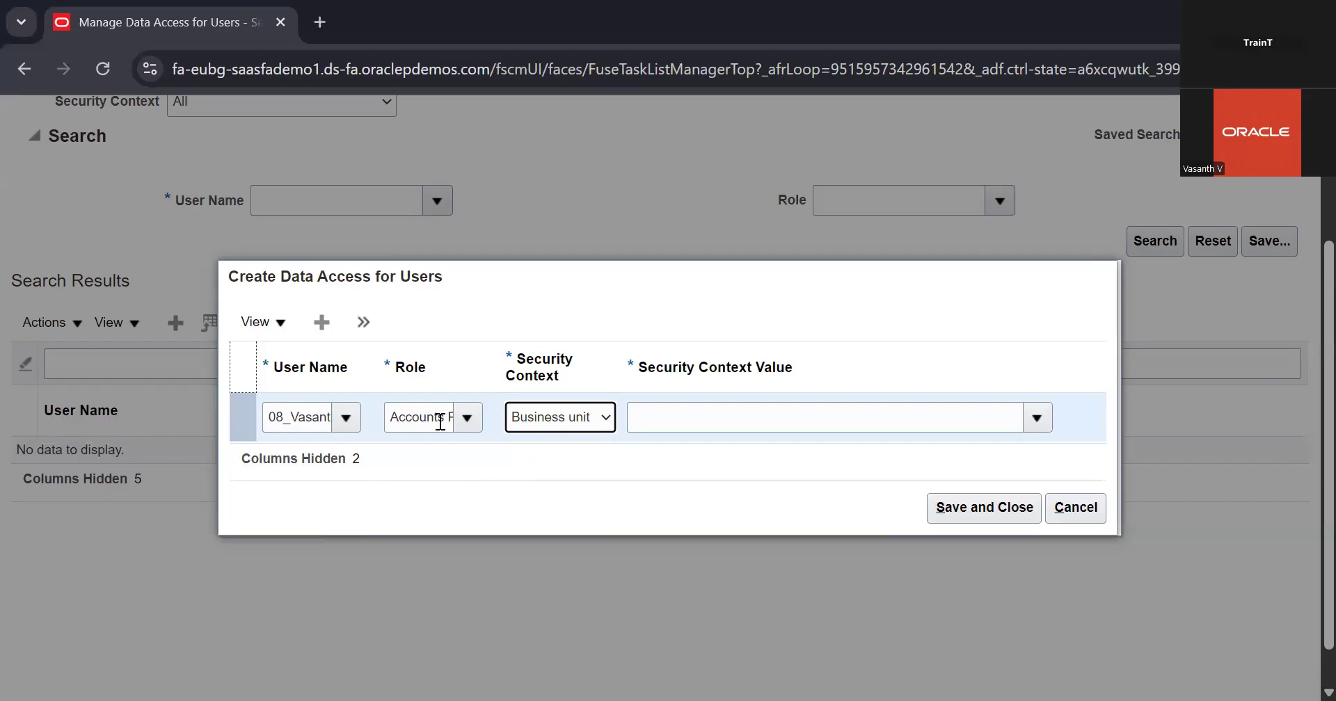
click(546, 417)
click(641, 454)
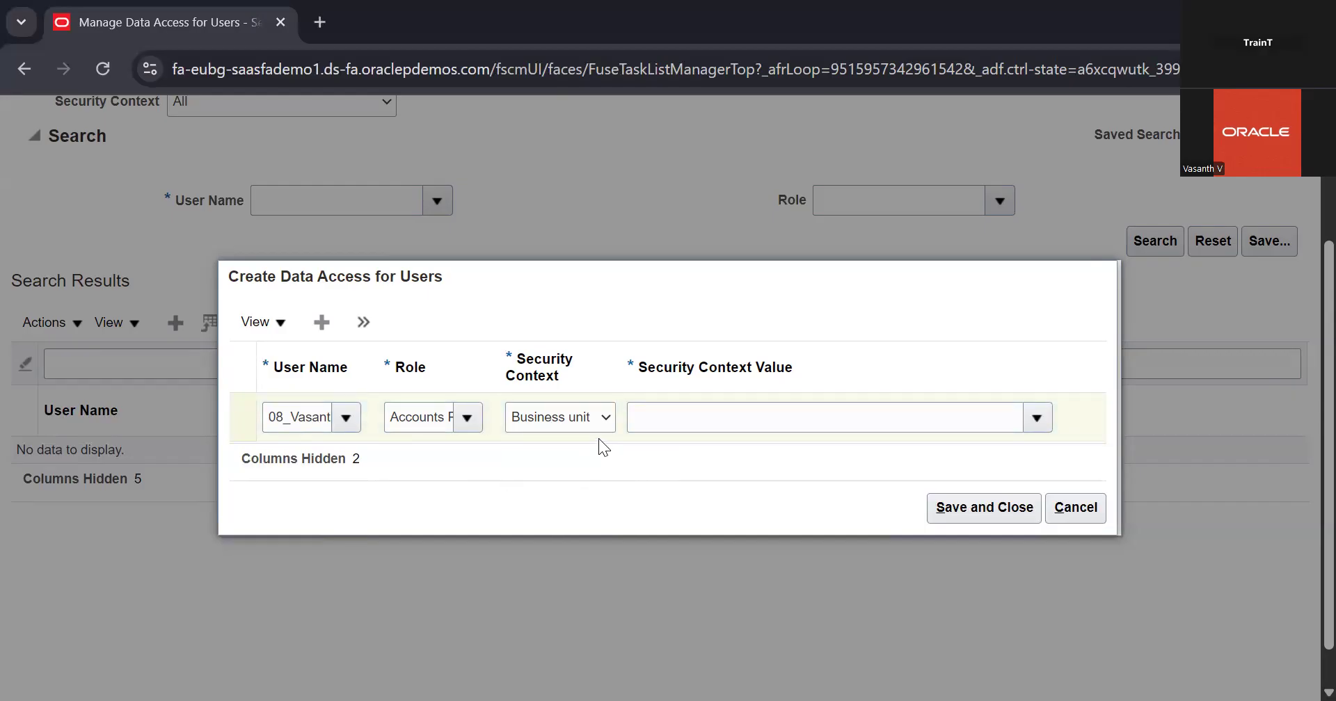
Set the row's role back to Cash Manager, with security context Legal entity and security context value 08 Legal Entity
click(469, 419)
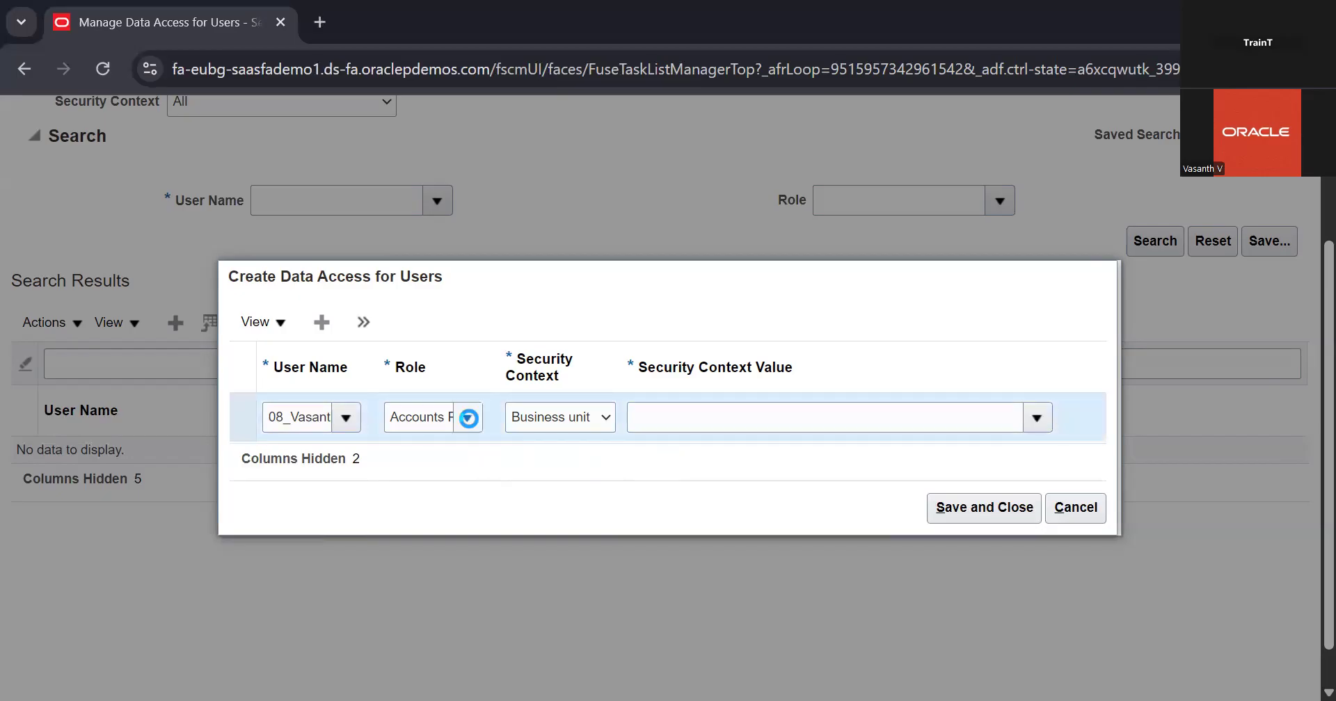
click(509, 446)
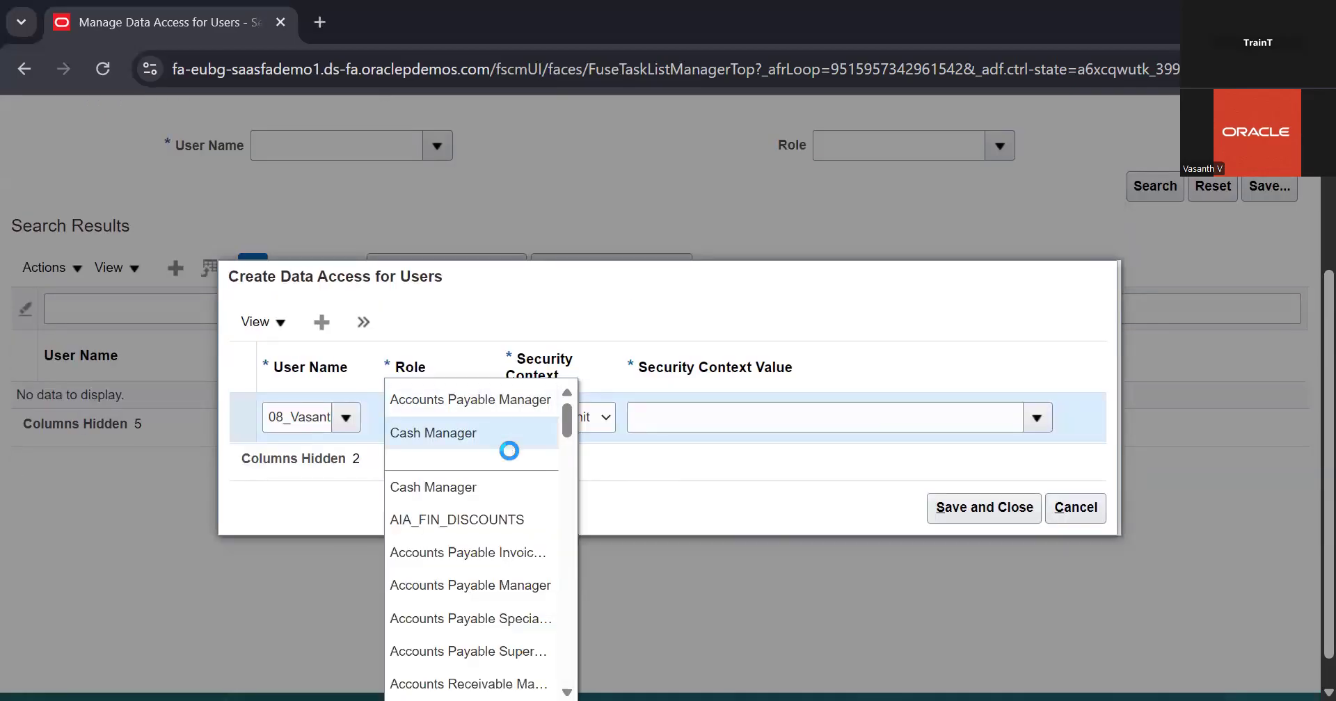
click(584, 423)
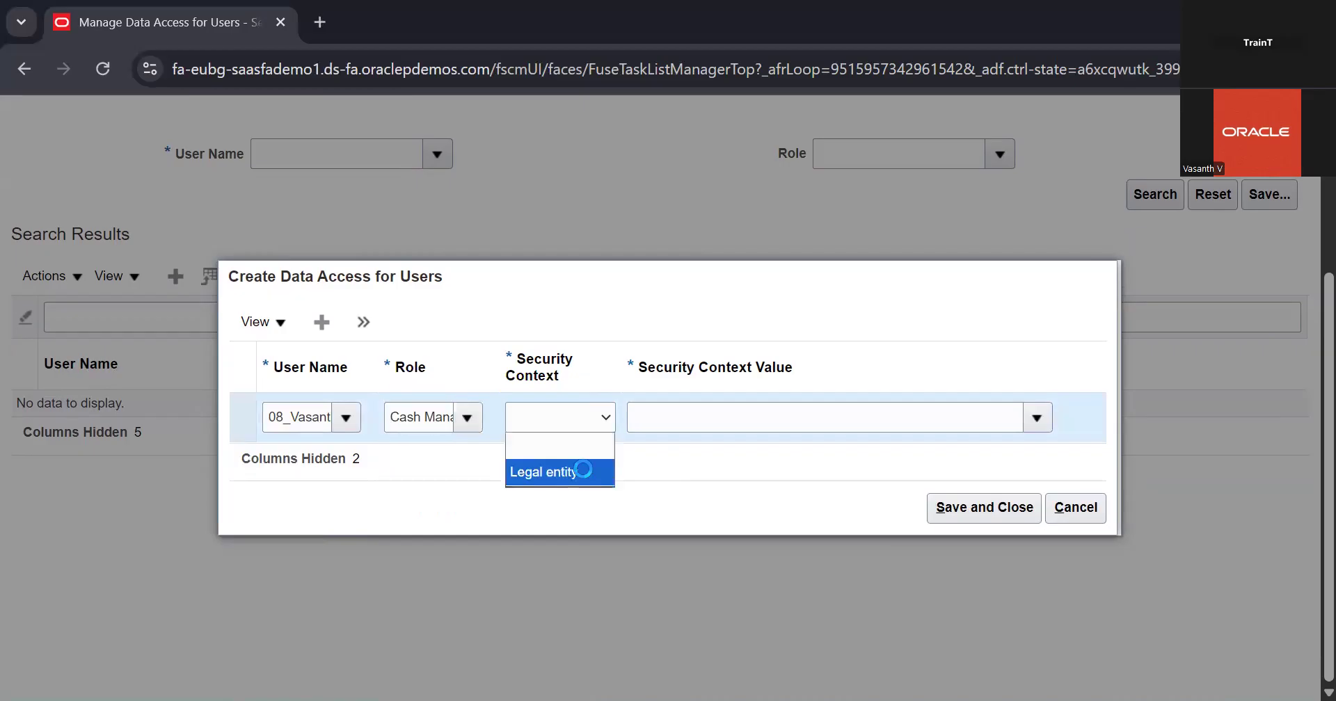
click(571, 472)
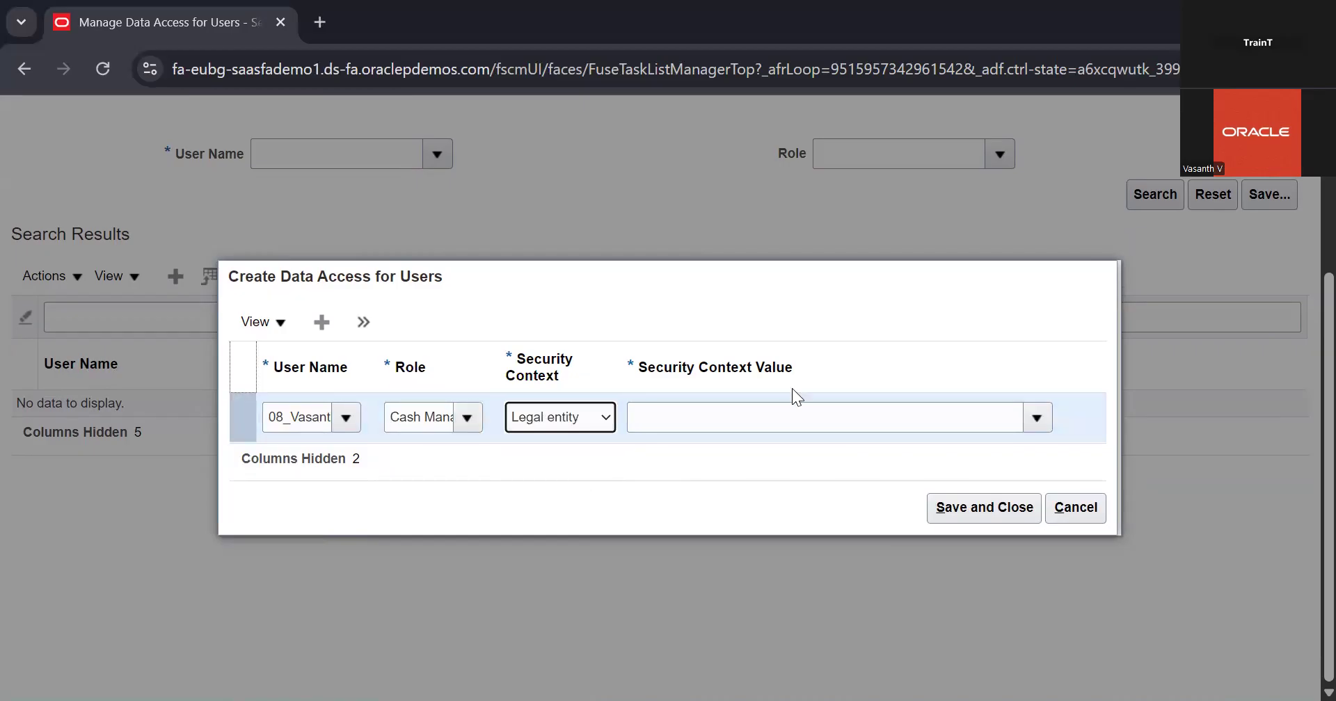
click(951, 416)
text(08)
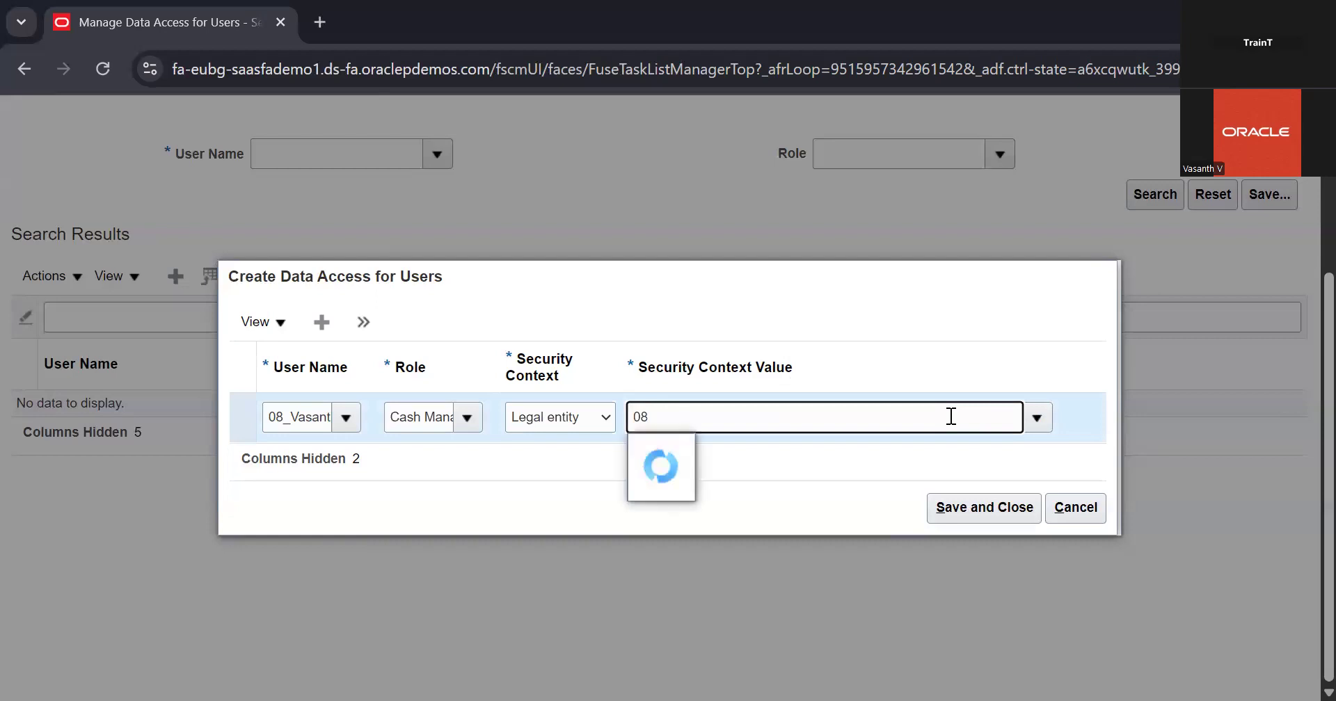
click(714, 449)
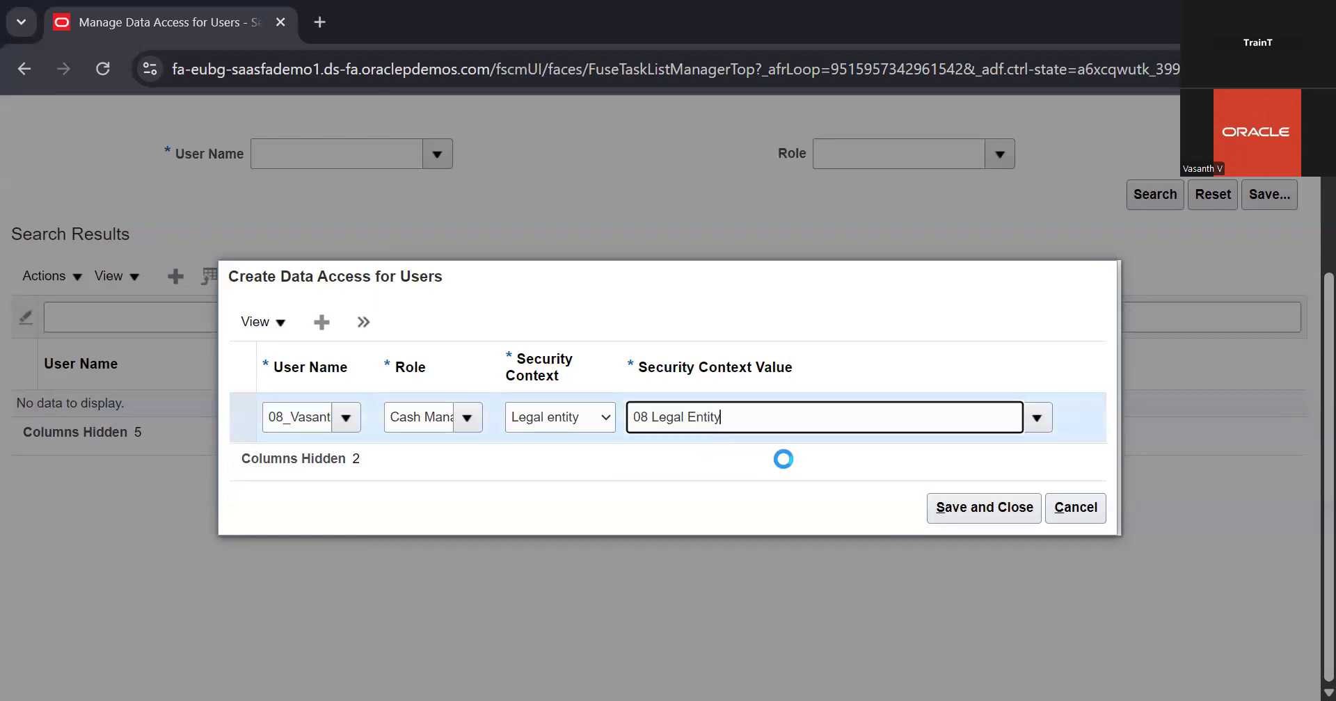
Add a second data access row for the 08_ user account and assign the Cashier role to it
drag(787, 462, 322, 323)
click(322, 323)
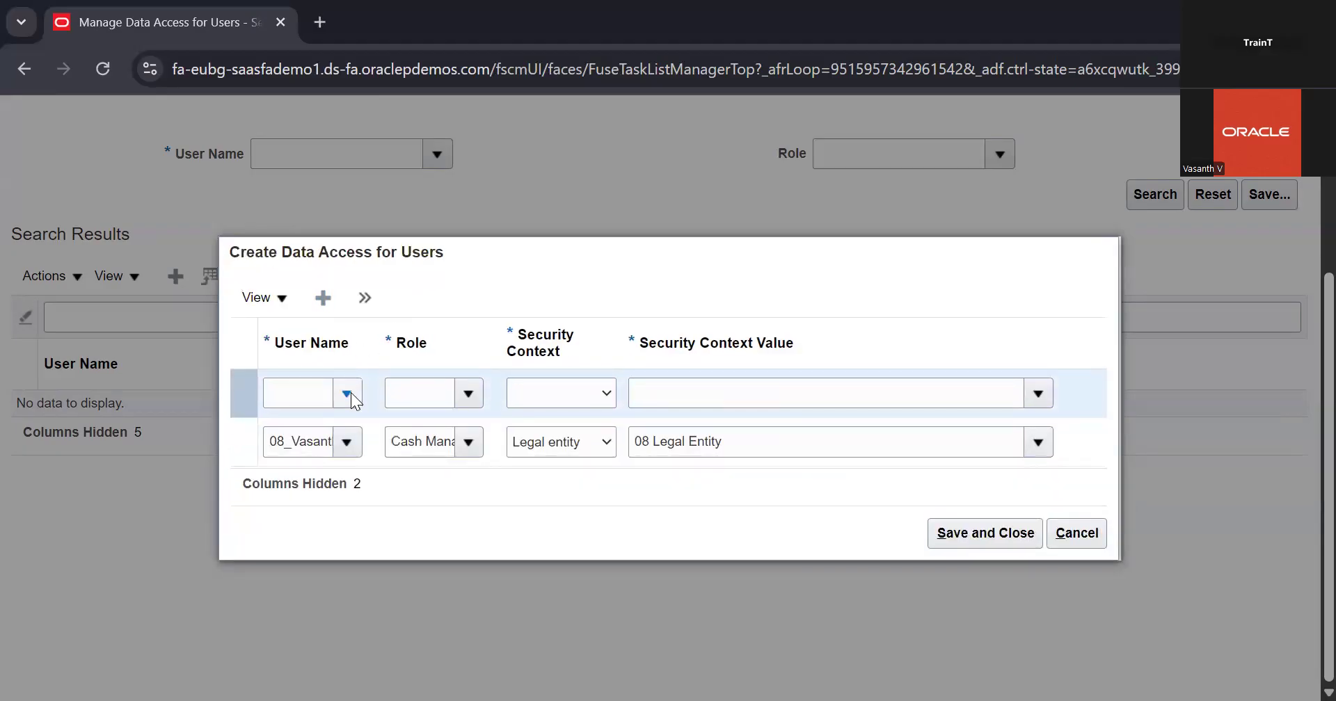
click(347, 394)
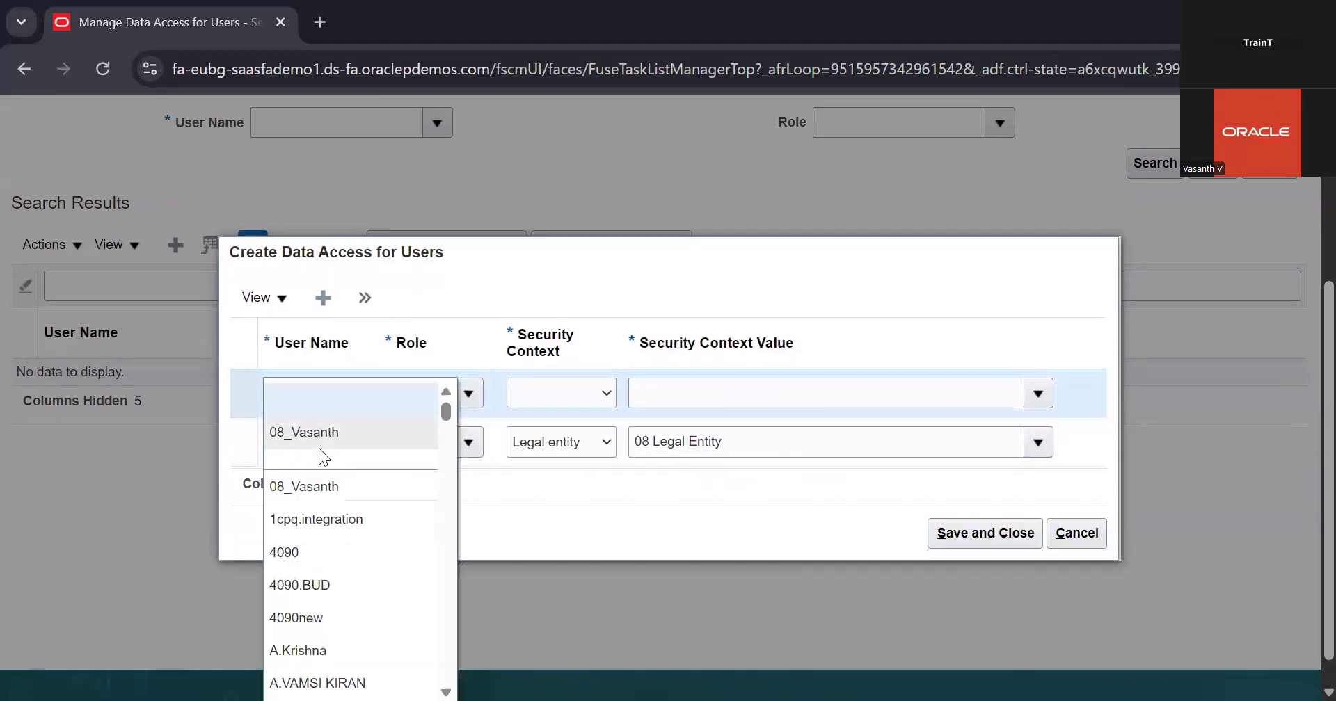
click(318, 448)
click(444, 398)
text(Cas)
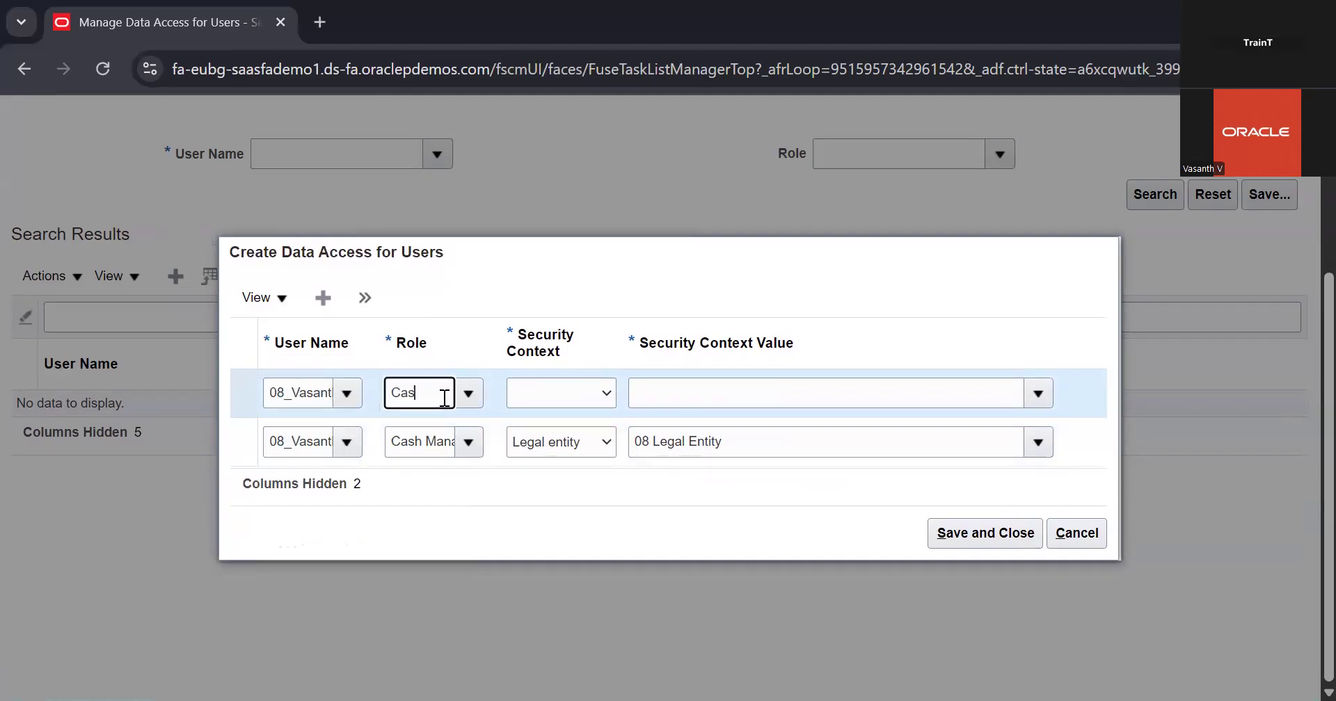
click(417, 454)
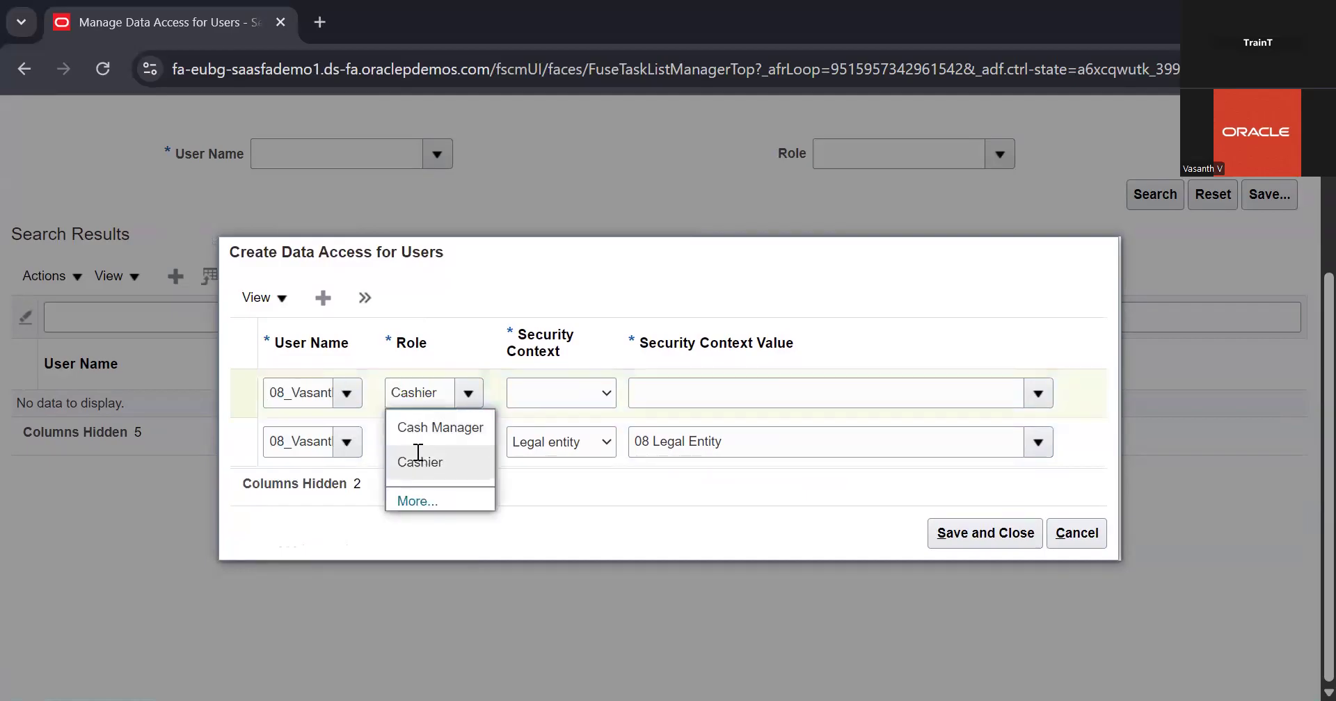
Give the Cashier row the Reference data set security context with value 08 Business Unit, and save and close the data access rows
drag(587, 367, 572, 391)
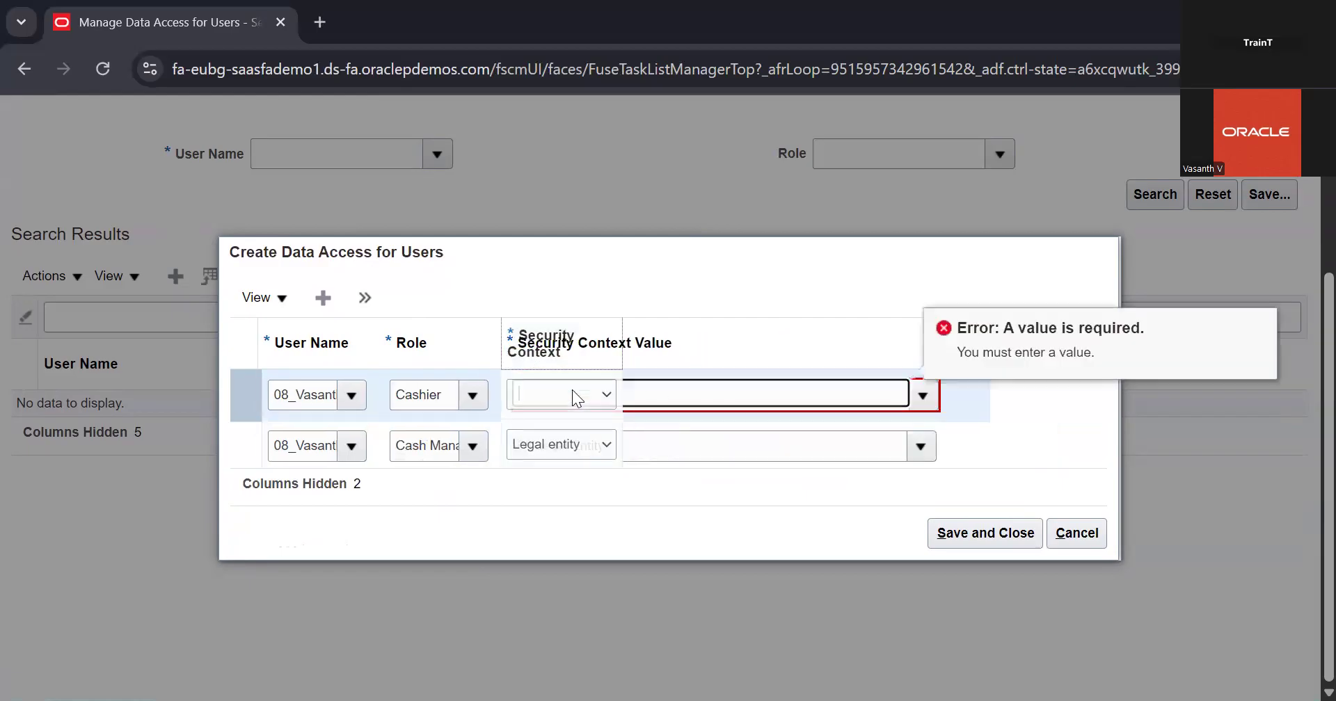
click(572, 391)
click(548, 445)
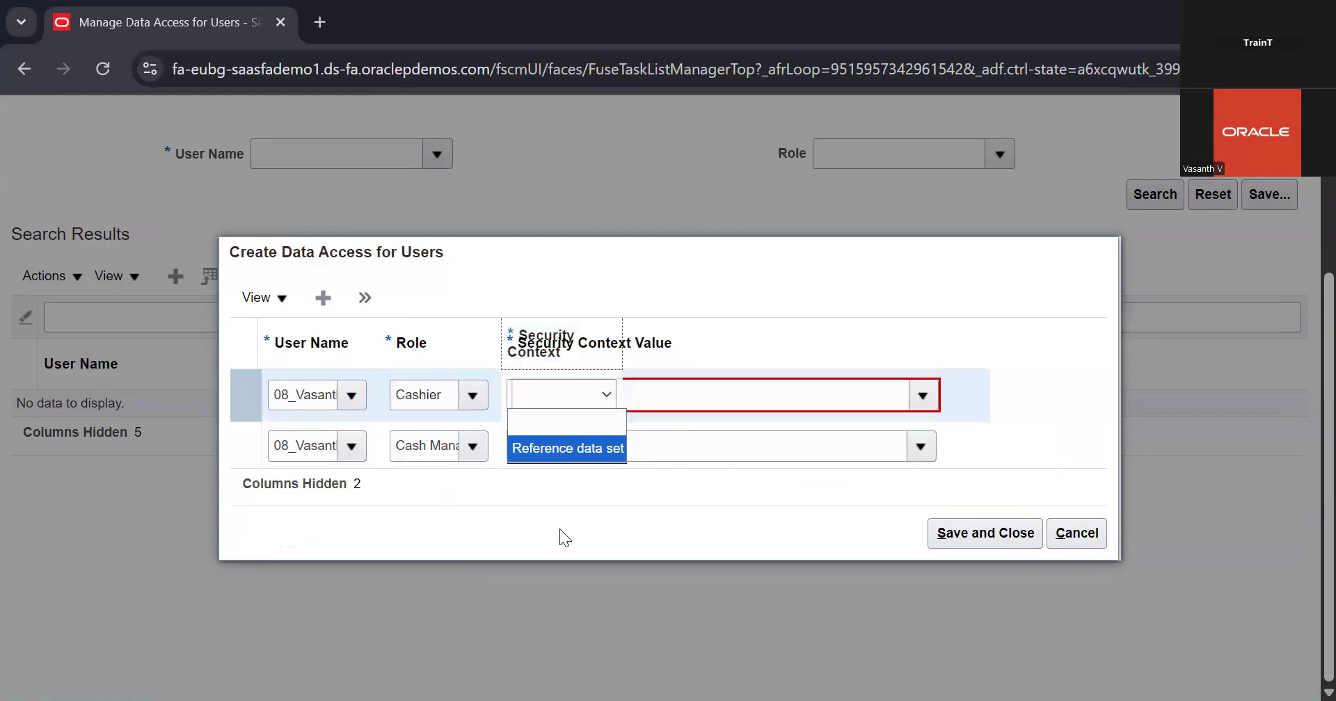
click(545, 408)
click(677, 390)
click(743, 394)
click(923, 396)
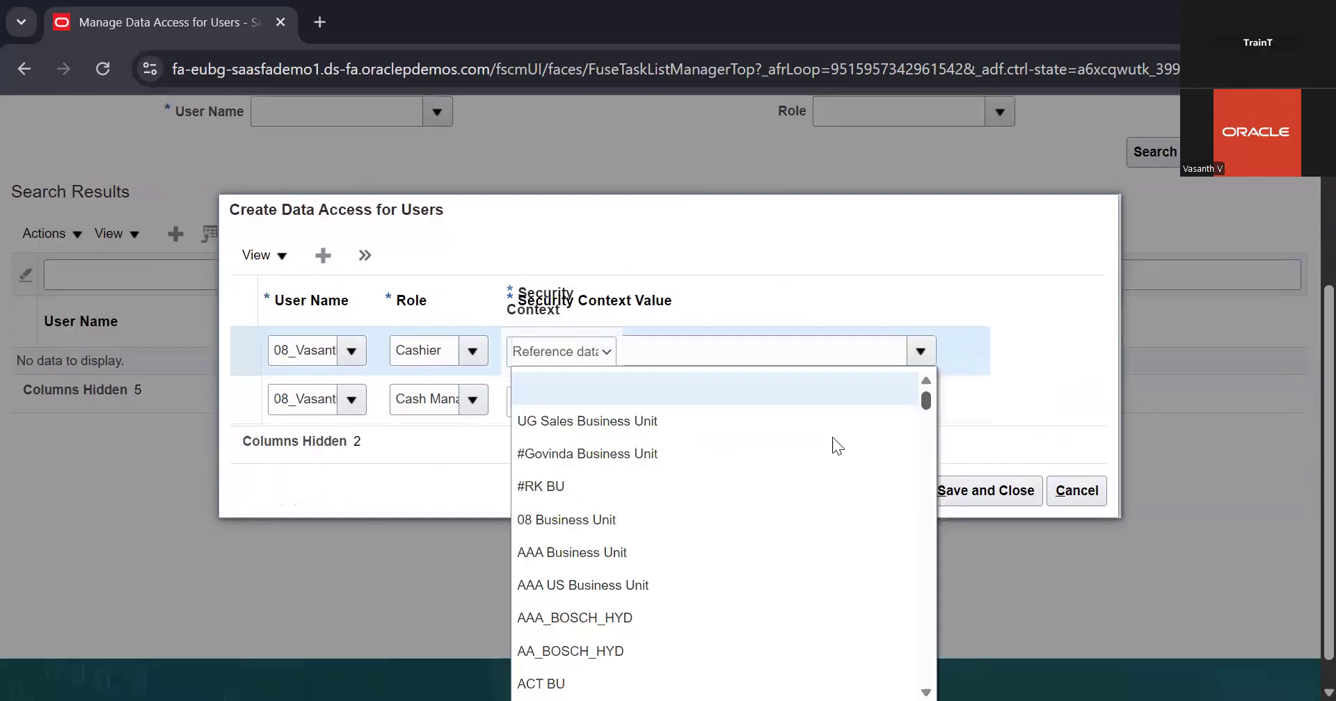
click(771, 516)
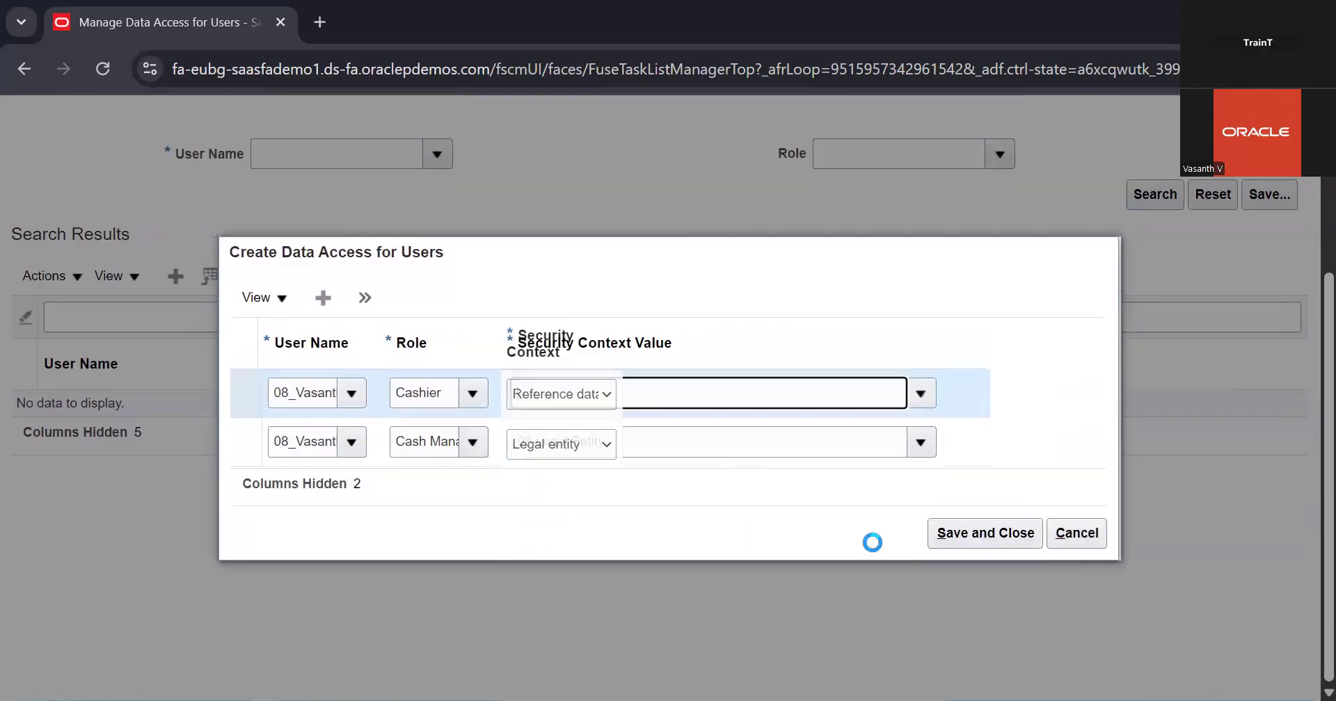
click(959, 538)
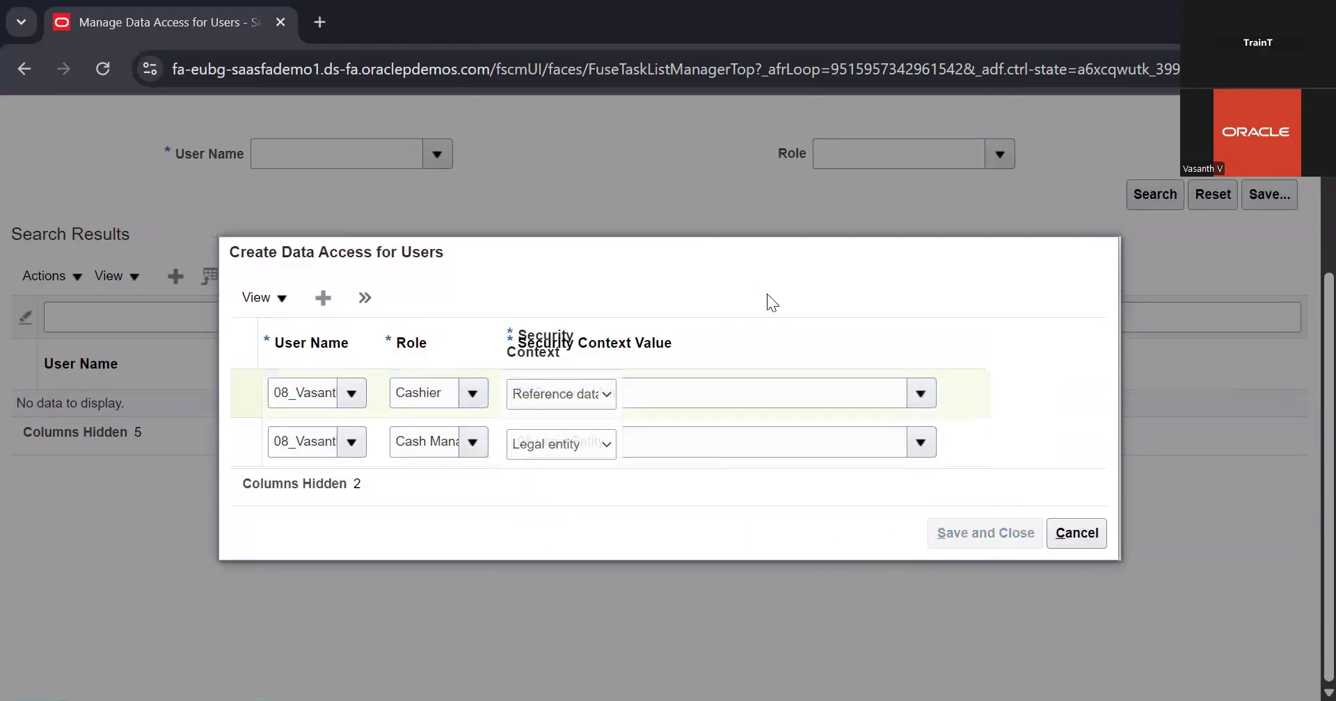
Finish the Manage Data Access for Users task and sign out of the application
scroll(875, 364, up, 3)
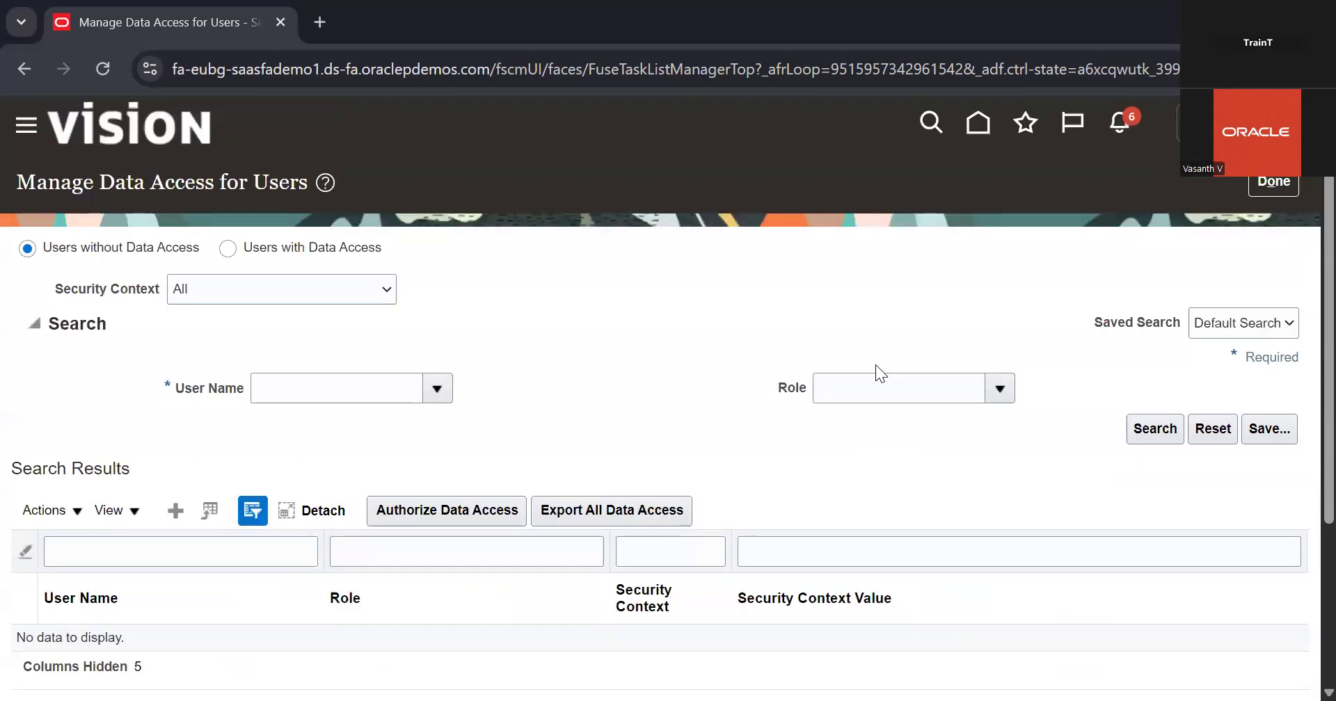
key(ctrl+minus)
key(ctrl+minus)
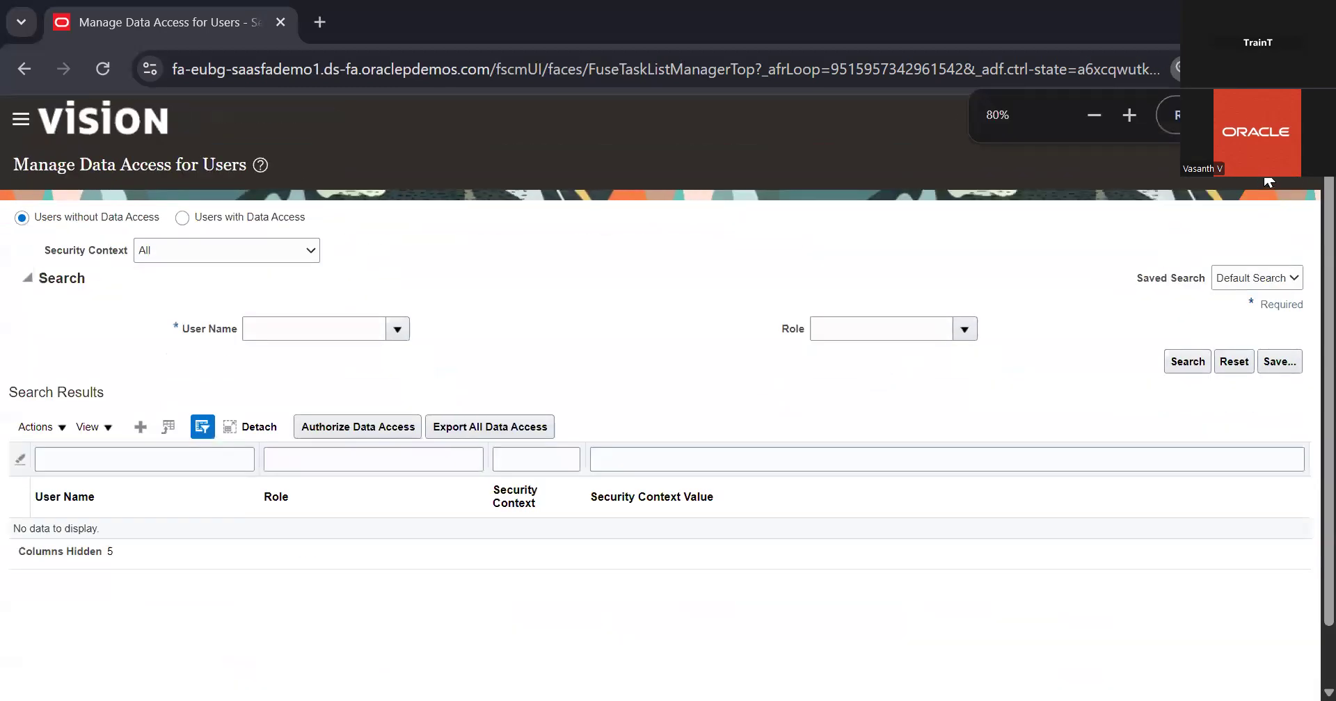
click(1269, 182)
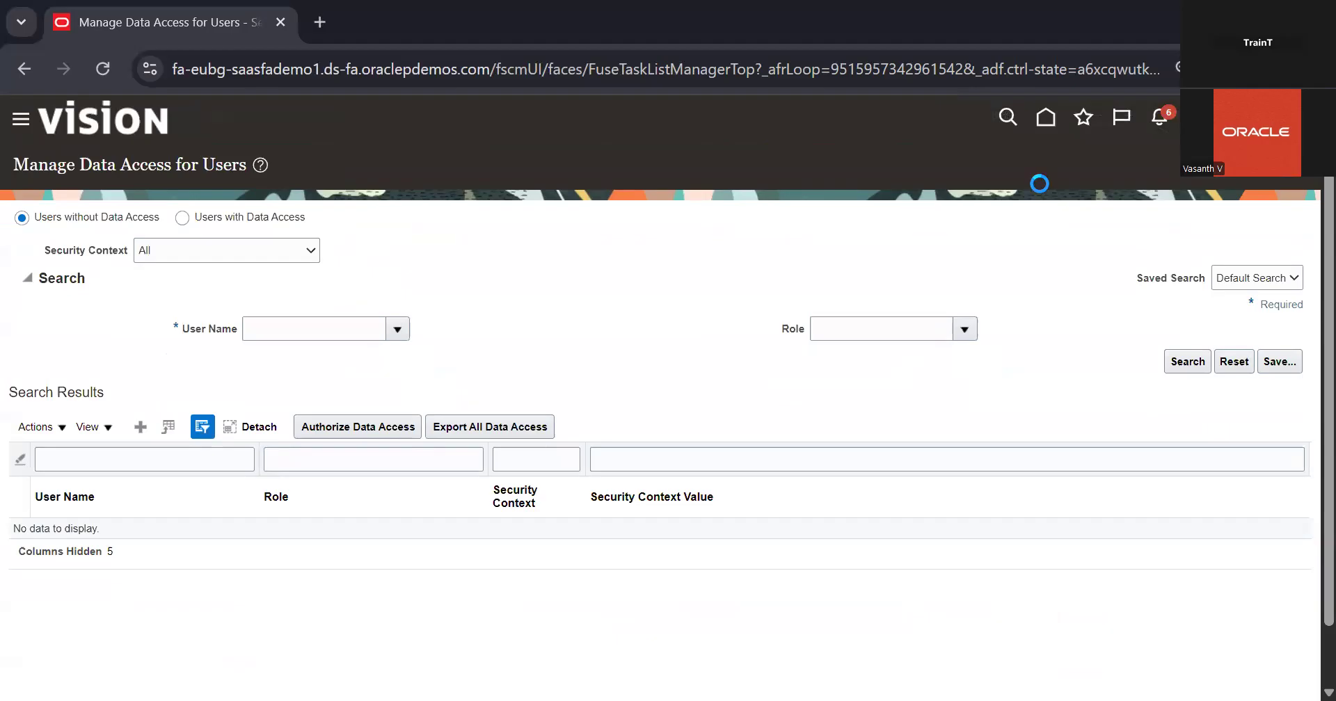
click(1241, 118)
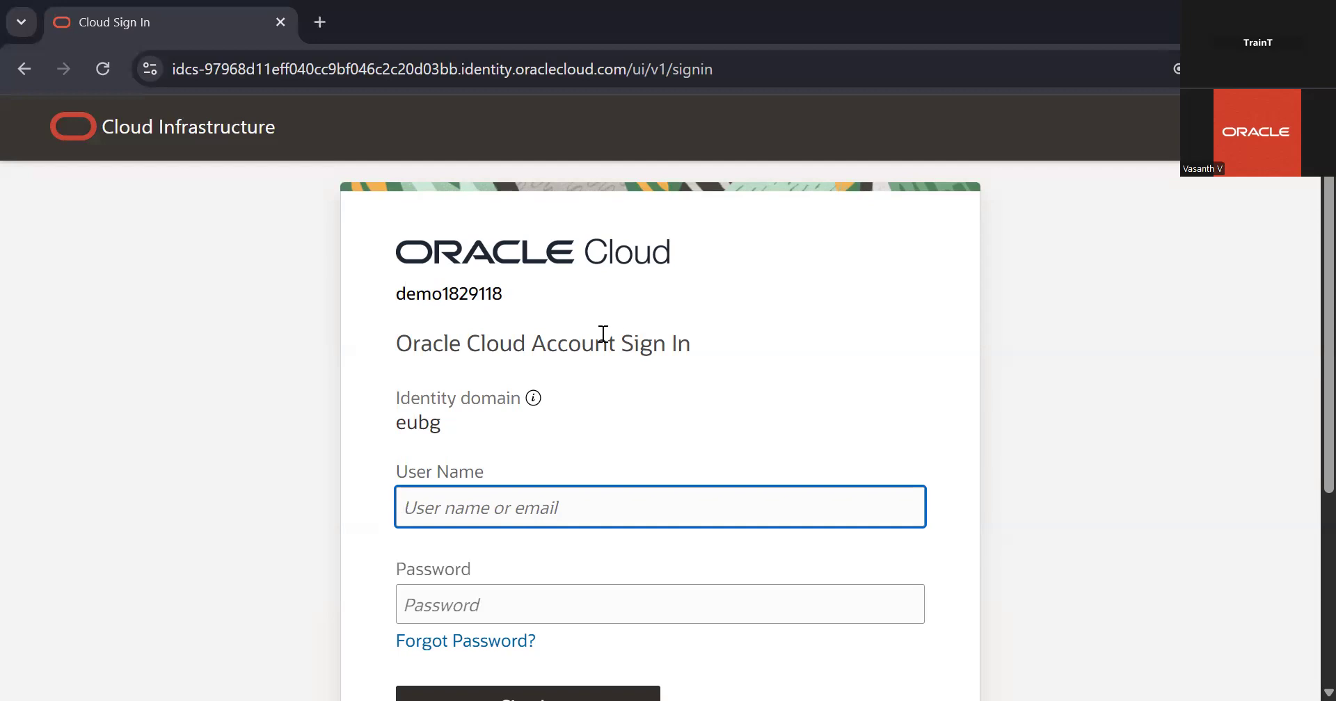
Sign in to Oracle Cloud with the saved 08_ user account, entering the Windows PIN to fill in its password
scroll(585, 361, down, 1)
click(572, 396)
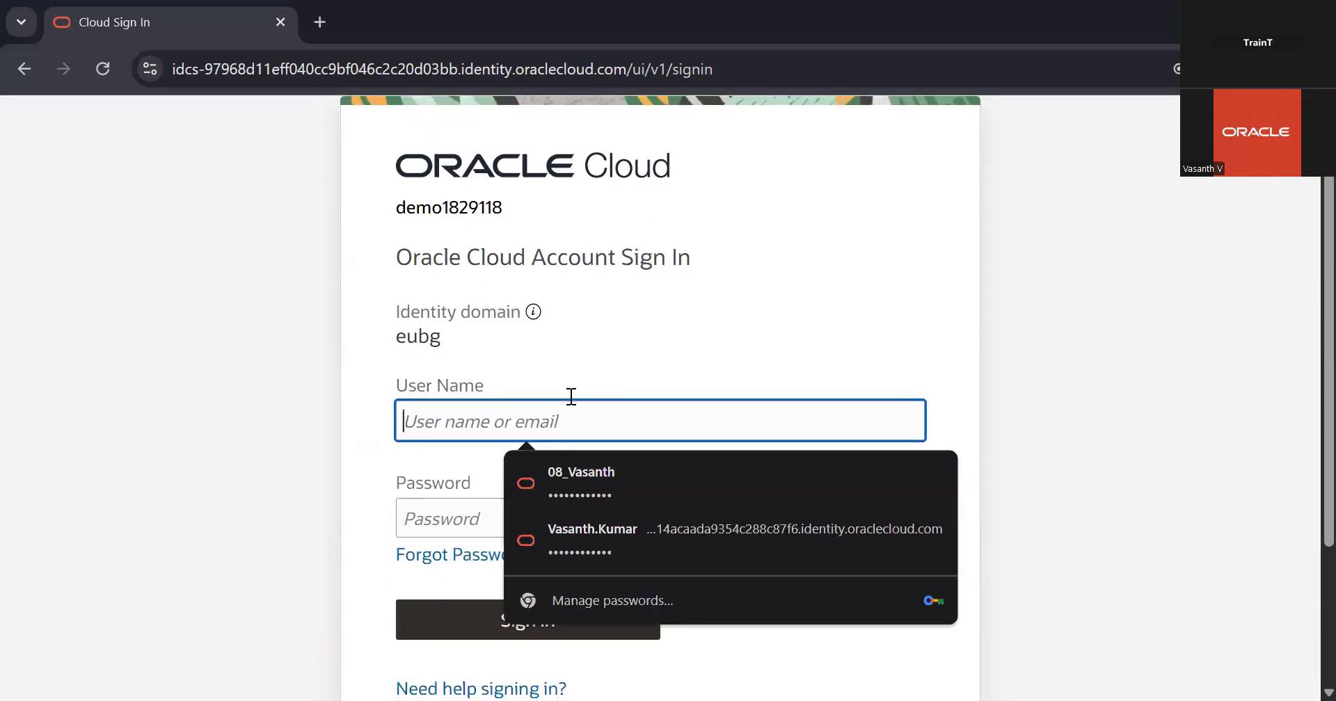
click(634, 465)
text(••••)
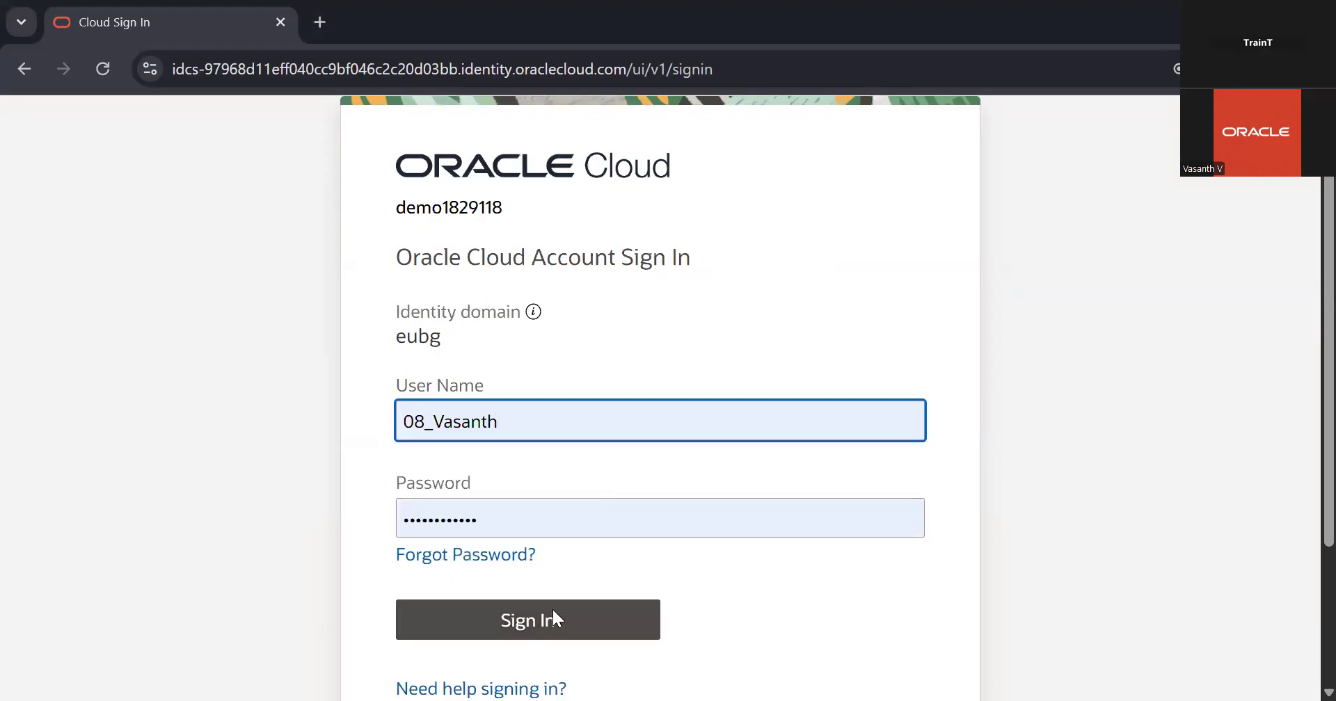
click(553, 610)
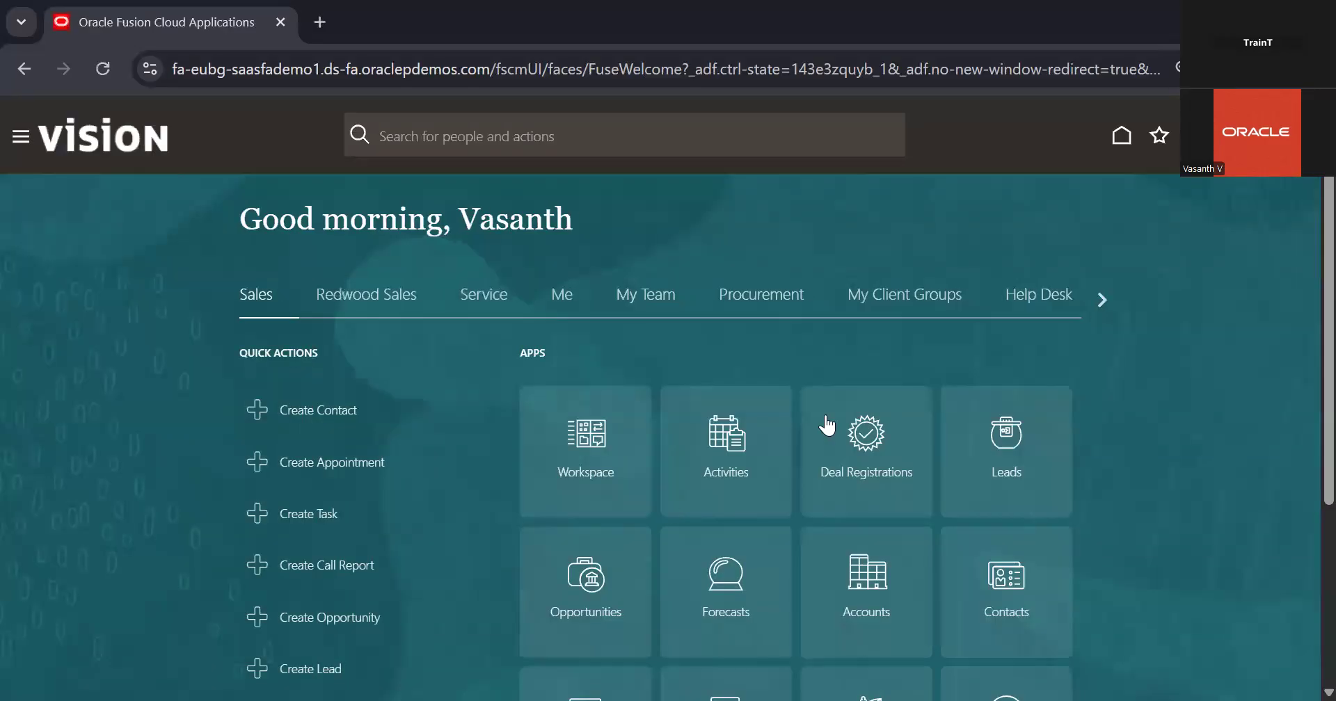
Go to Bank Statements and Reconciliation under Cash Management and start creating a bank statement
click(1099, 299)
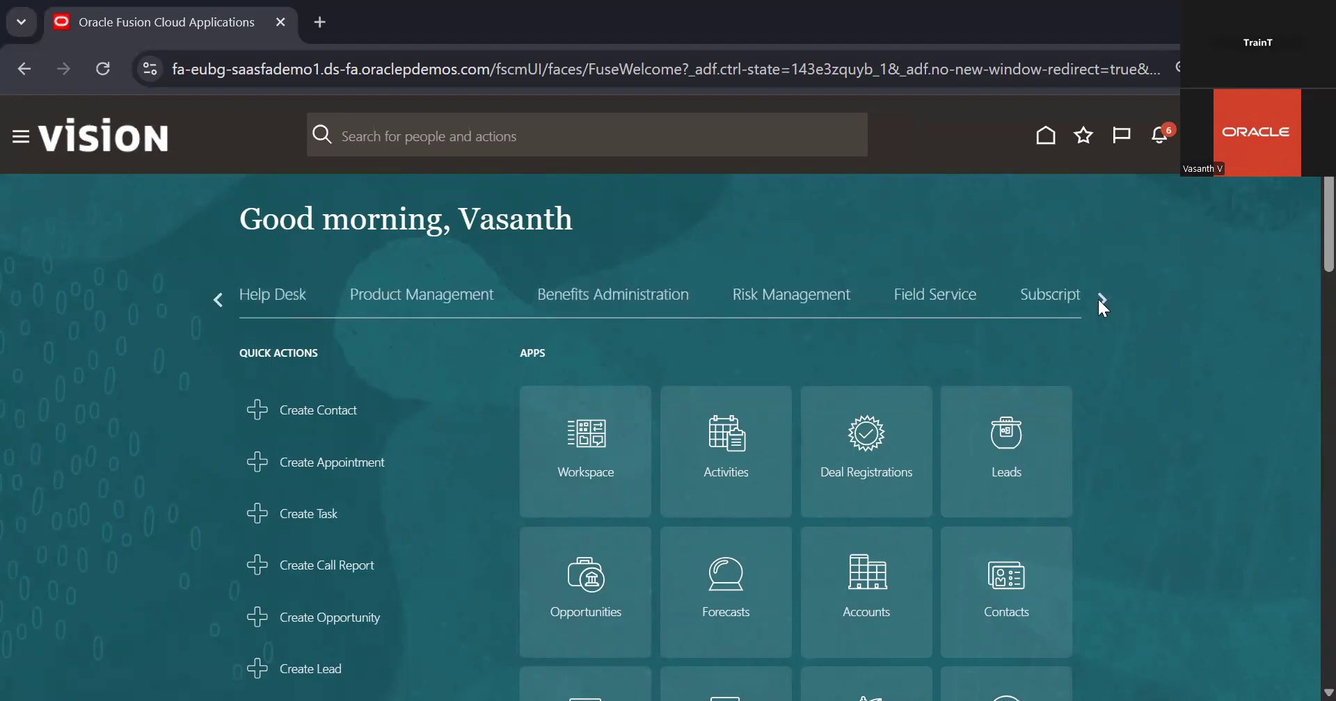
click(1099, 299)
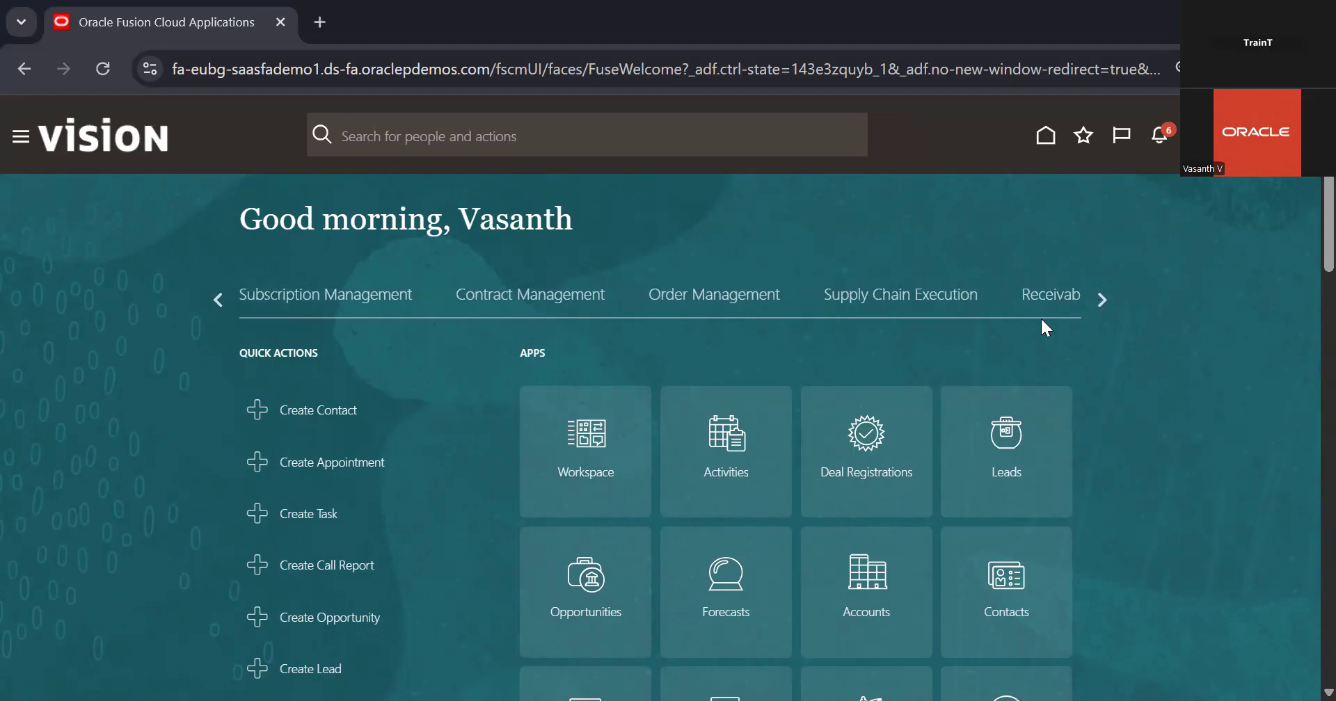
click(1103, 299)
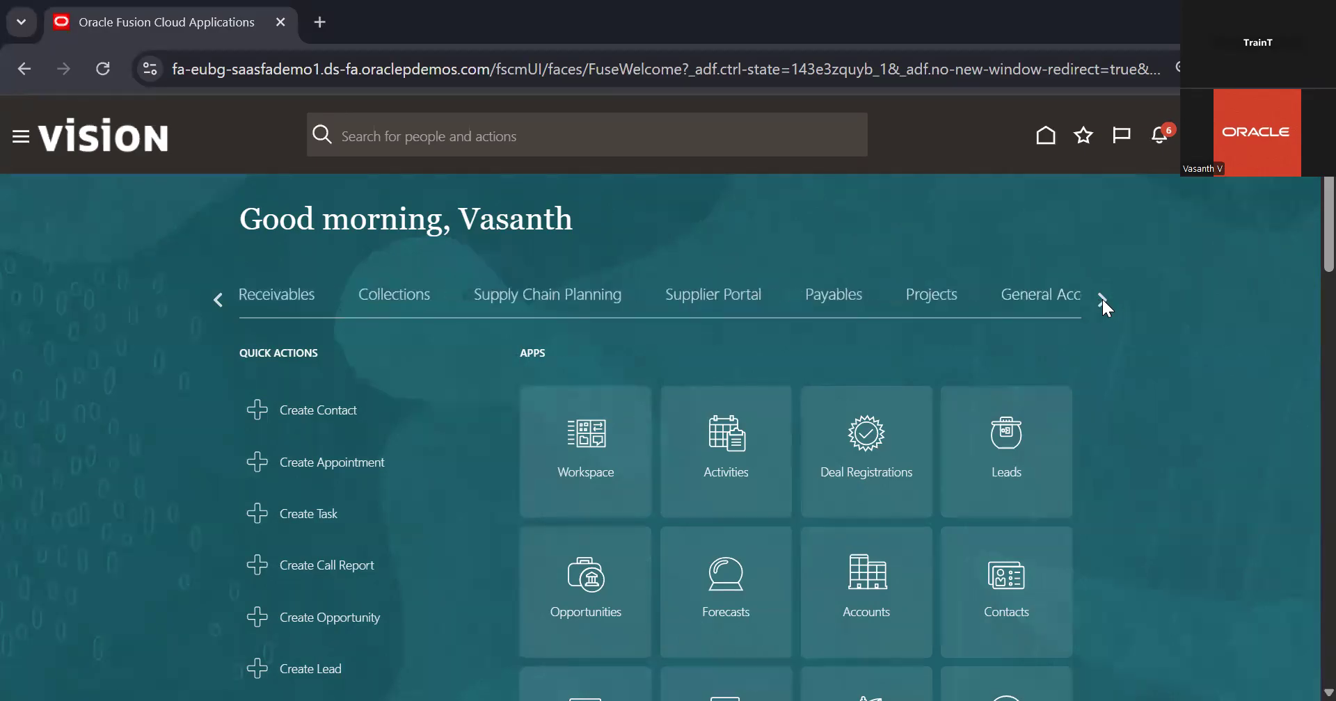
click(1102, 299)
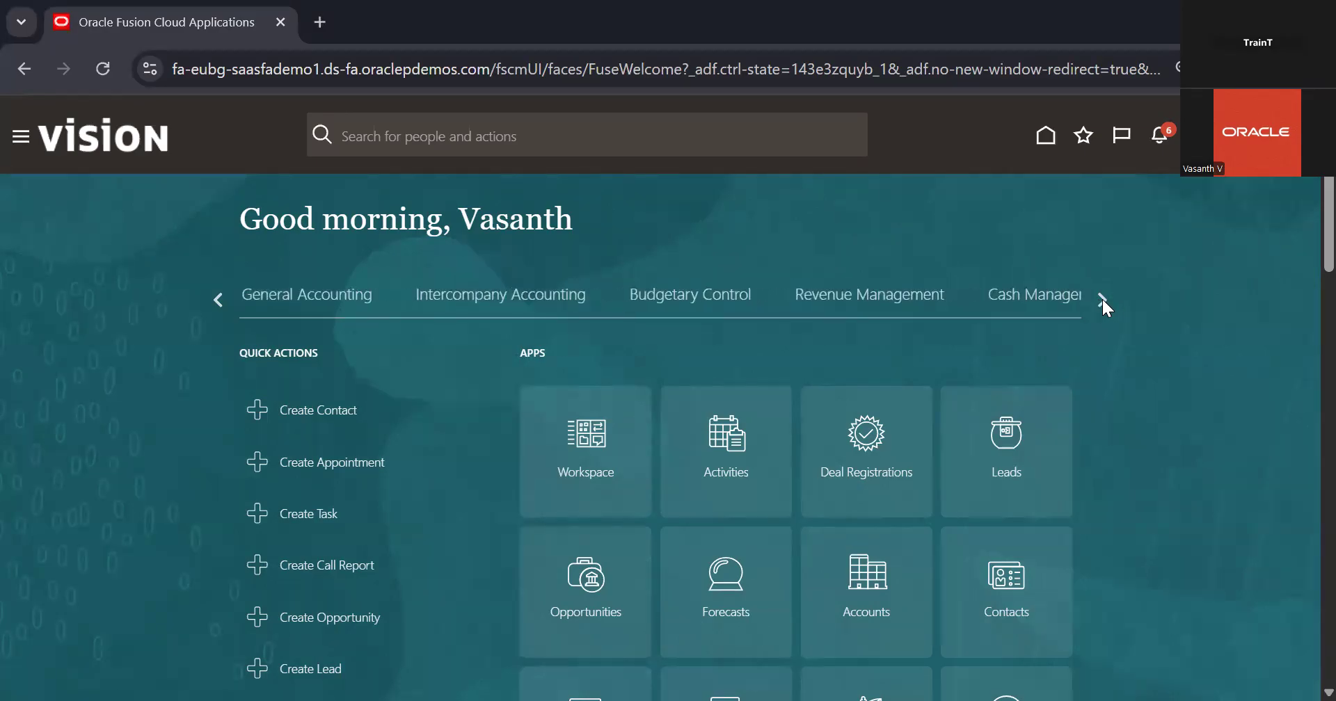
click(1053, 297)
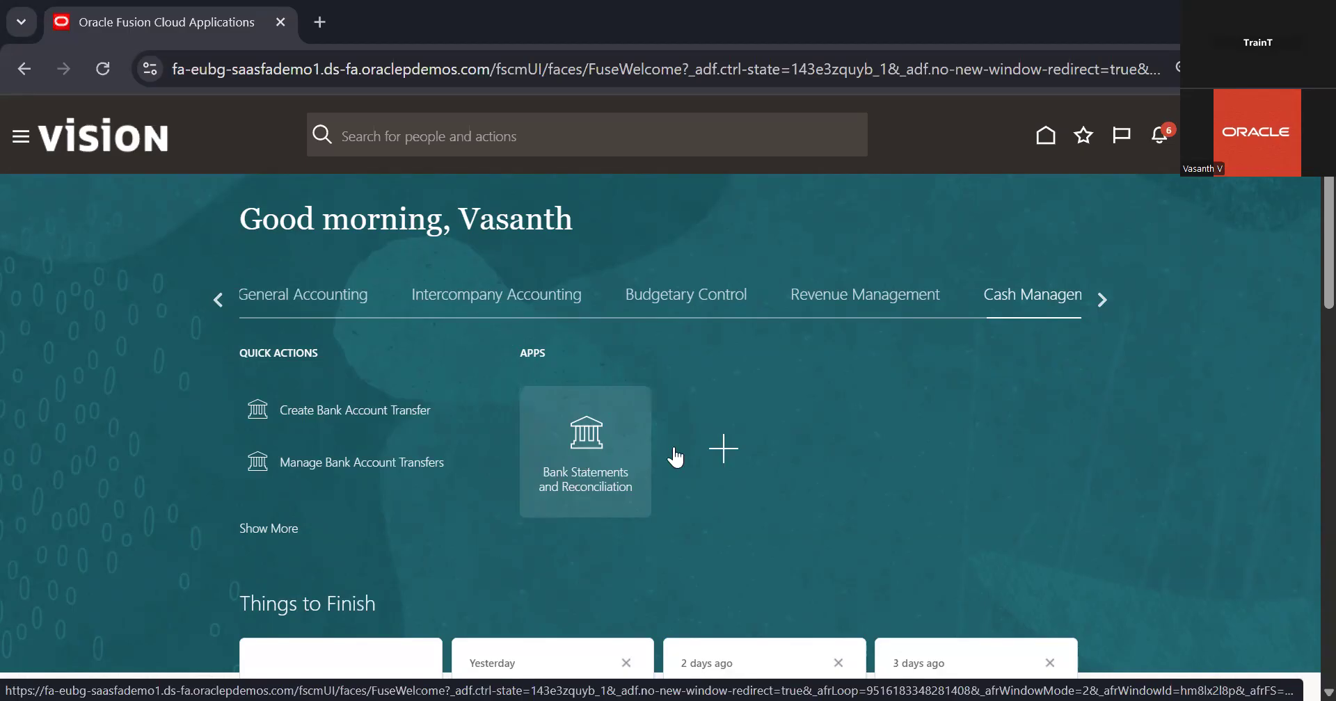
click(597, 433)
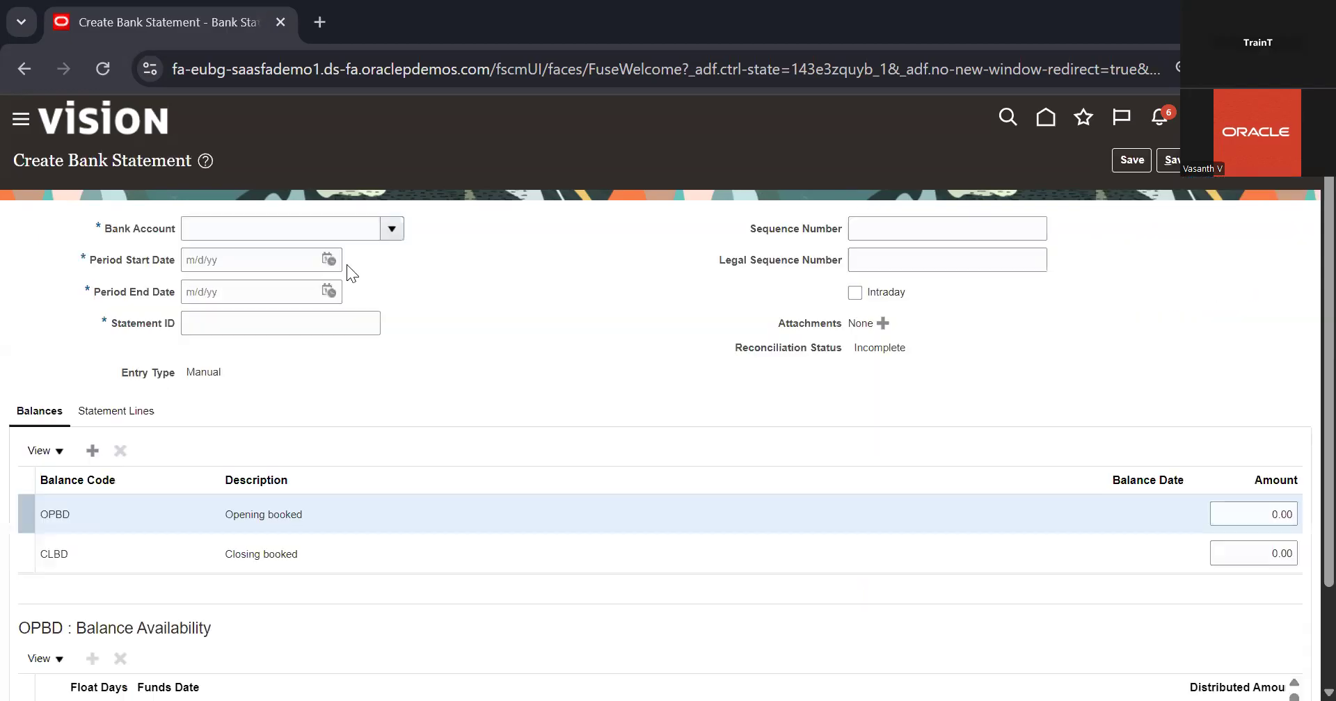
Search the bank accounts for the new statement by the account name 08
click(393, 230)
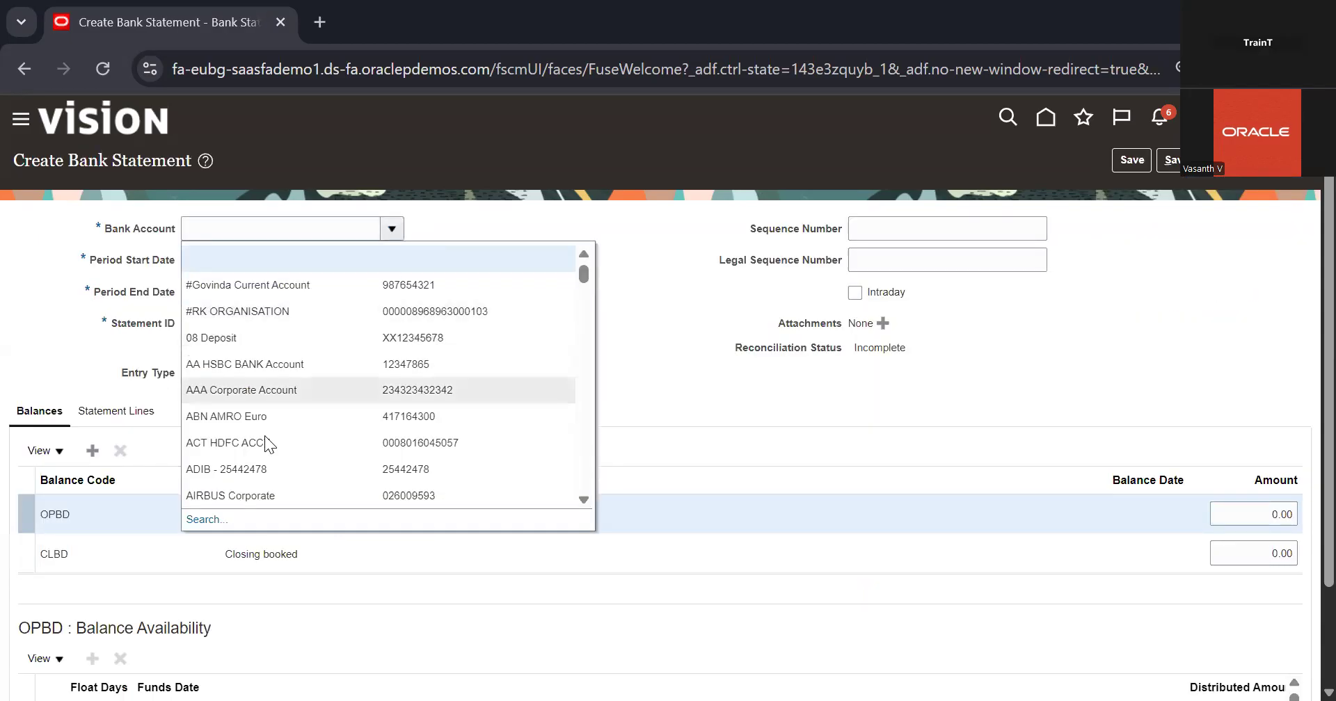
scroll(264, 436, down, 2)
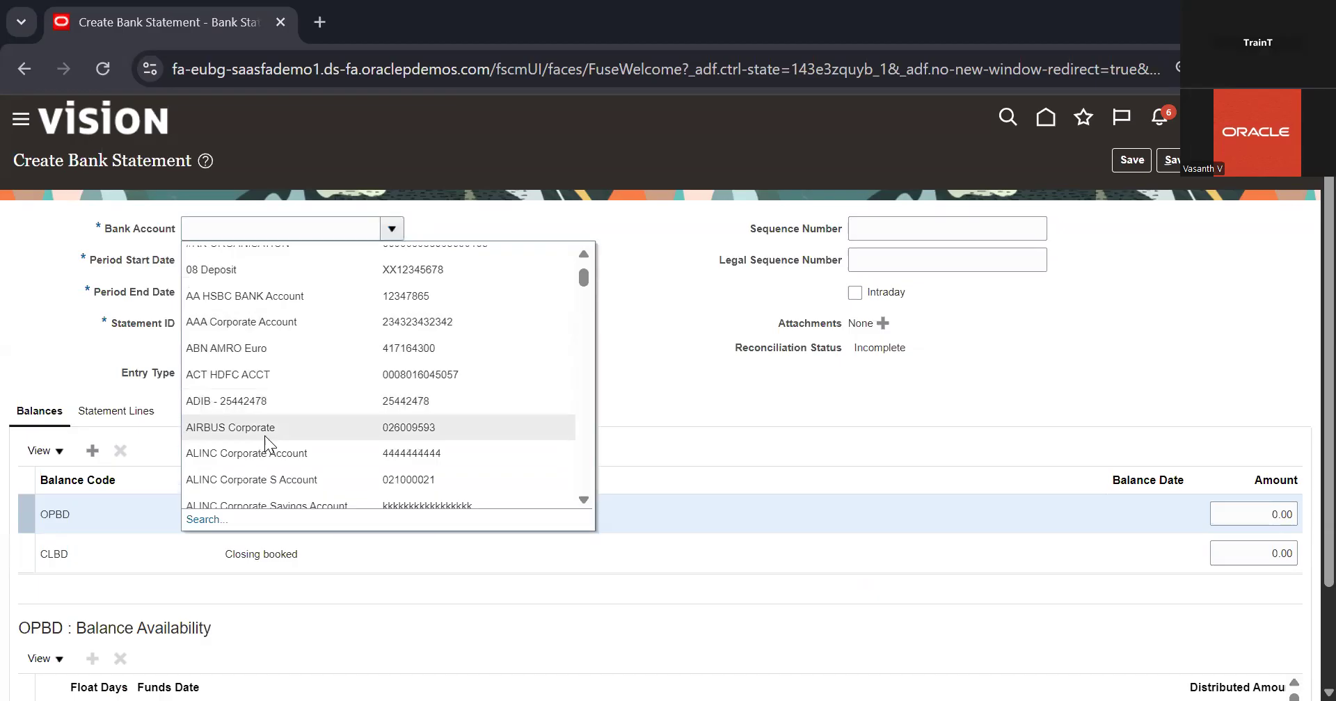
click(202, 522)
click(616, 312)
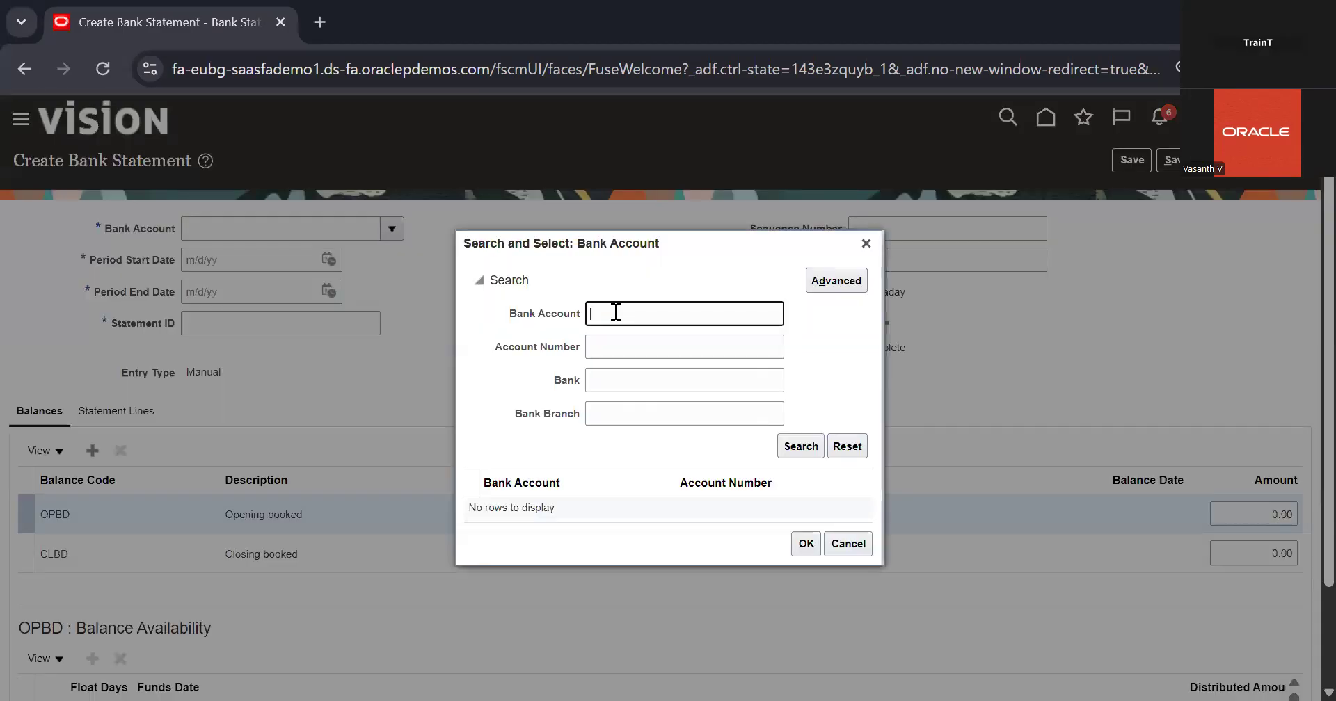
text(08)
click(800, 446)
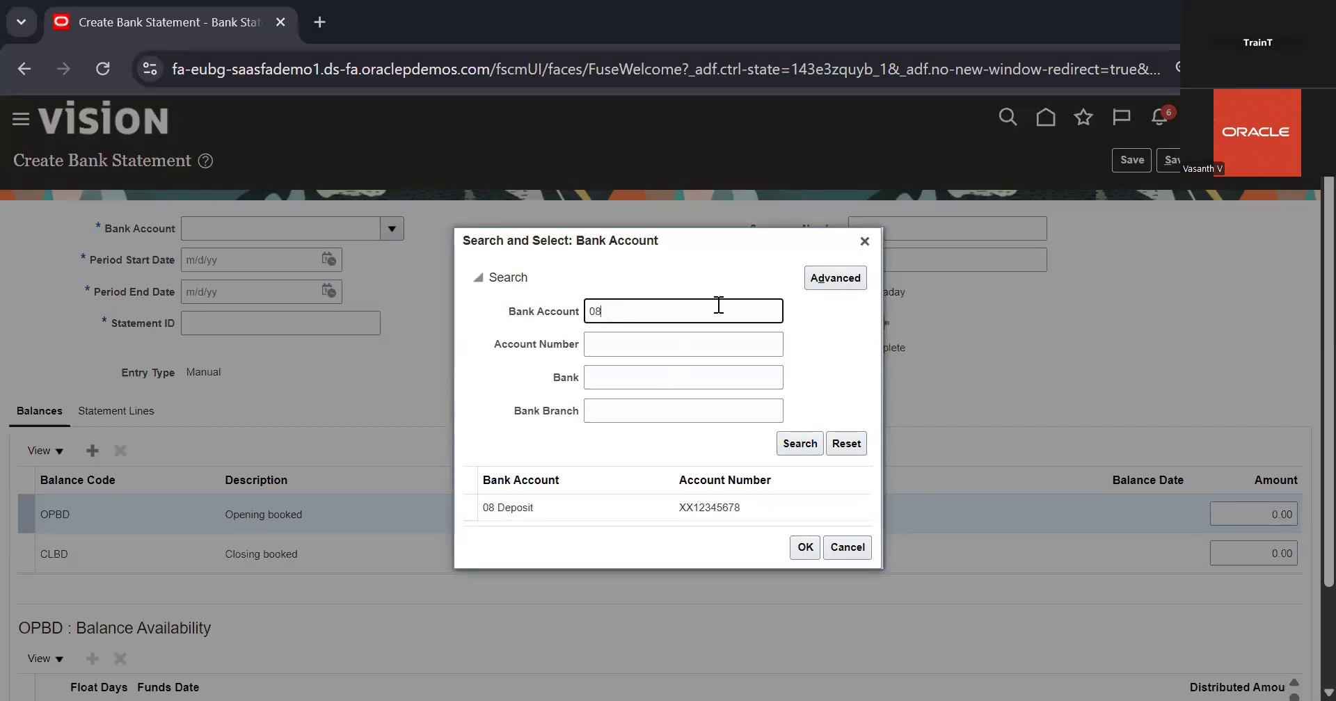
Search the bank accounts for "check" instead and select Check08 as the statement's bank account
key(BackSpace)
key(BackSpace)
click(654, 340)
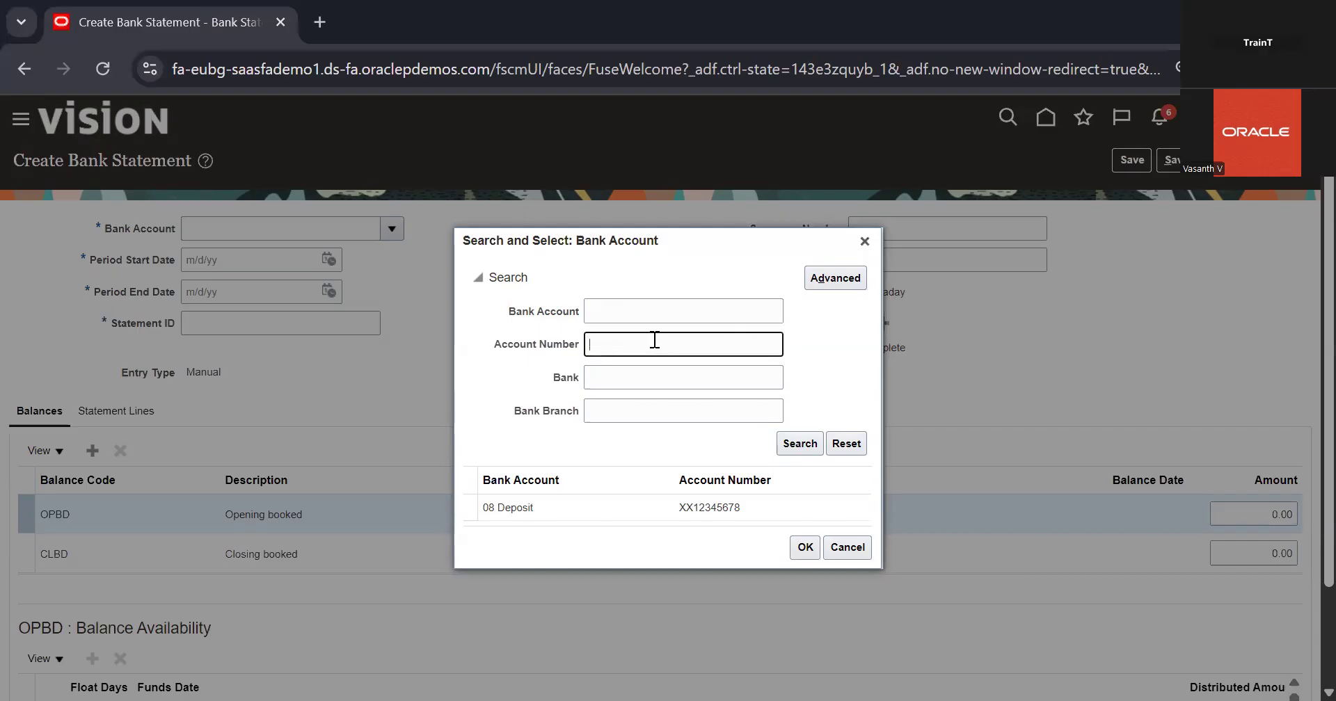
click(657, 318)
text(ched)
text(k)
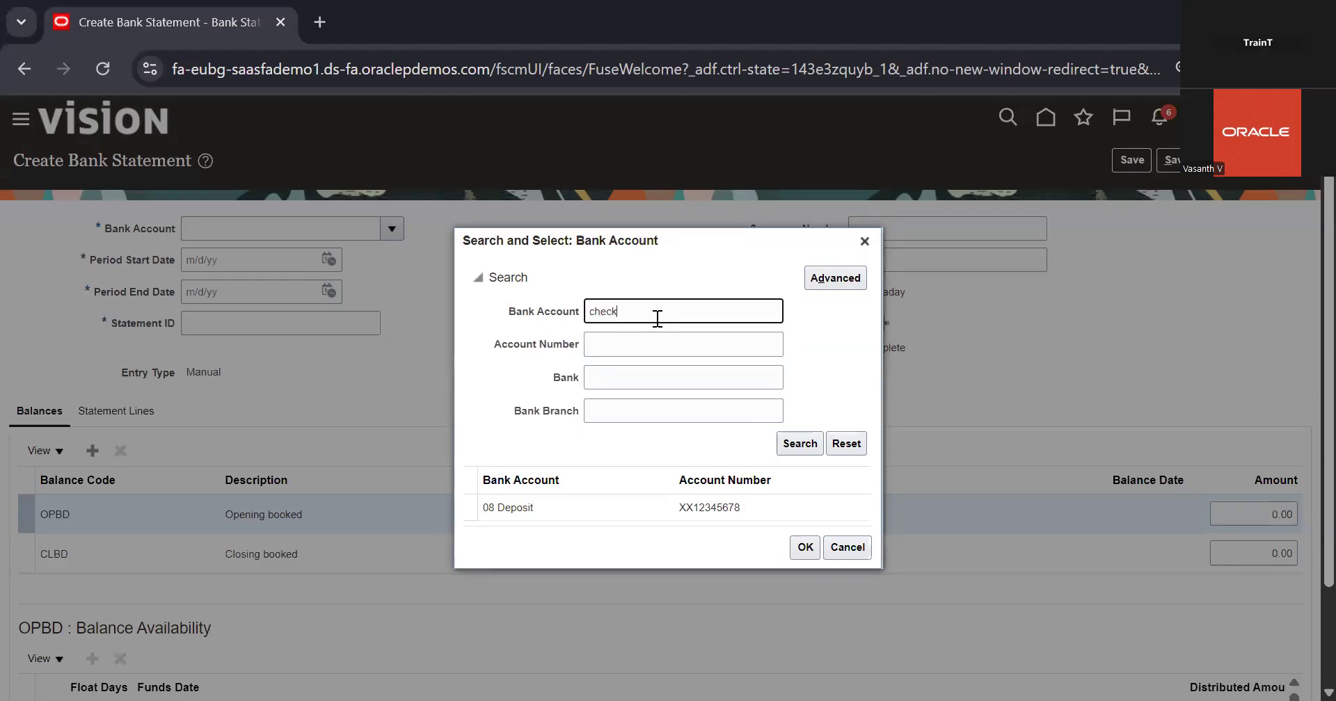
click(600, 515)
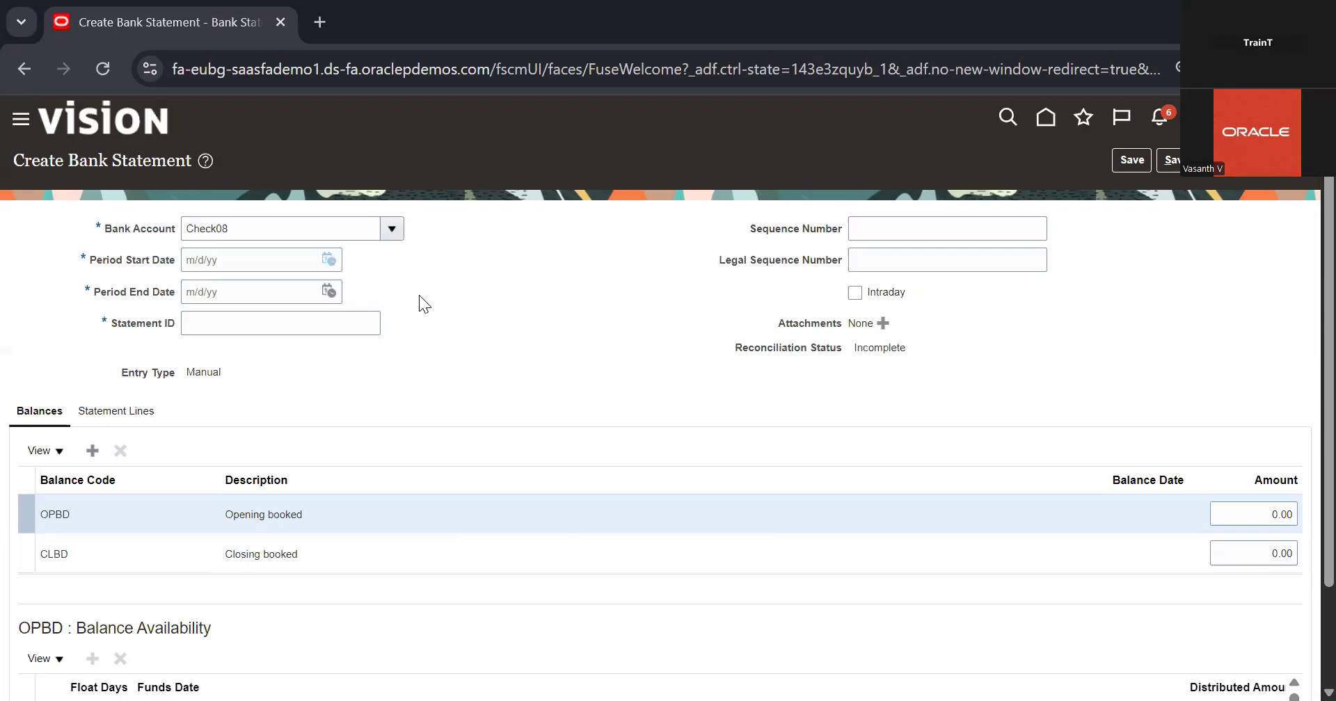
Set the statement's period start date to 12/1/25 and its period end date to 12/16/25
click(329, 261)
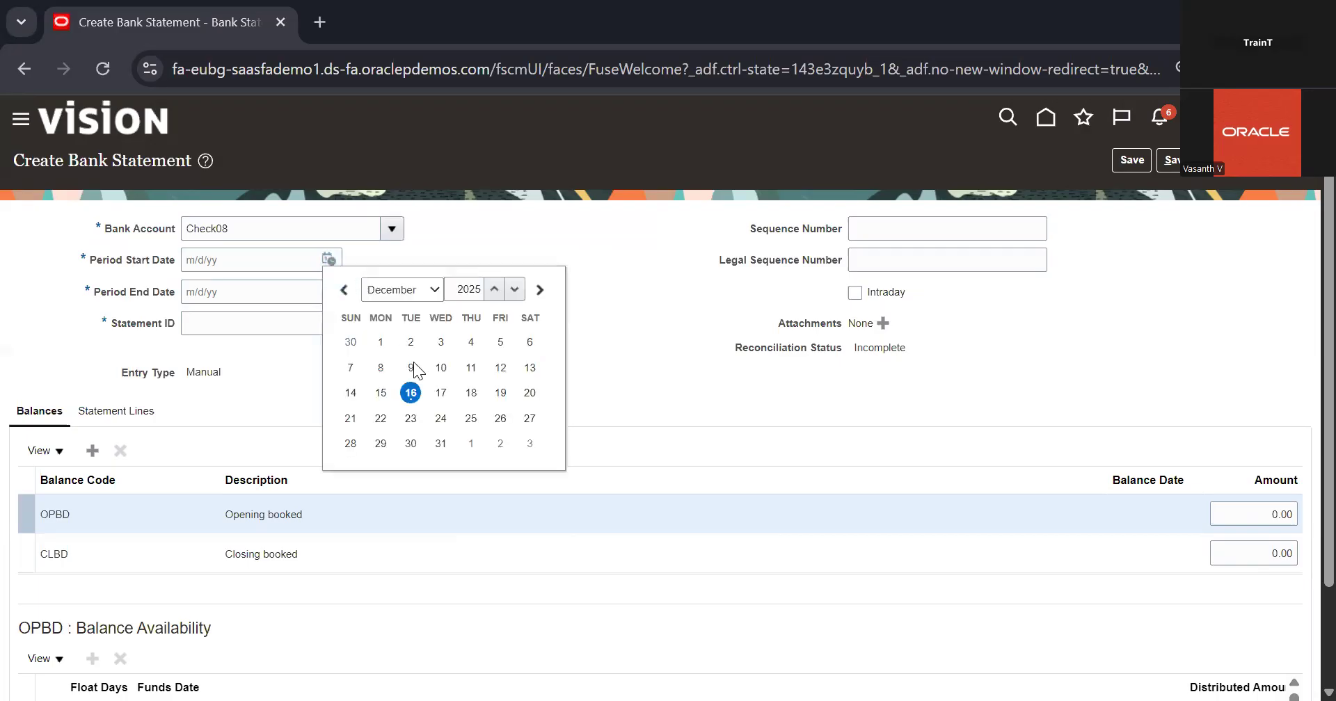
click(381, 341)
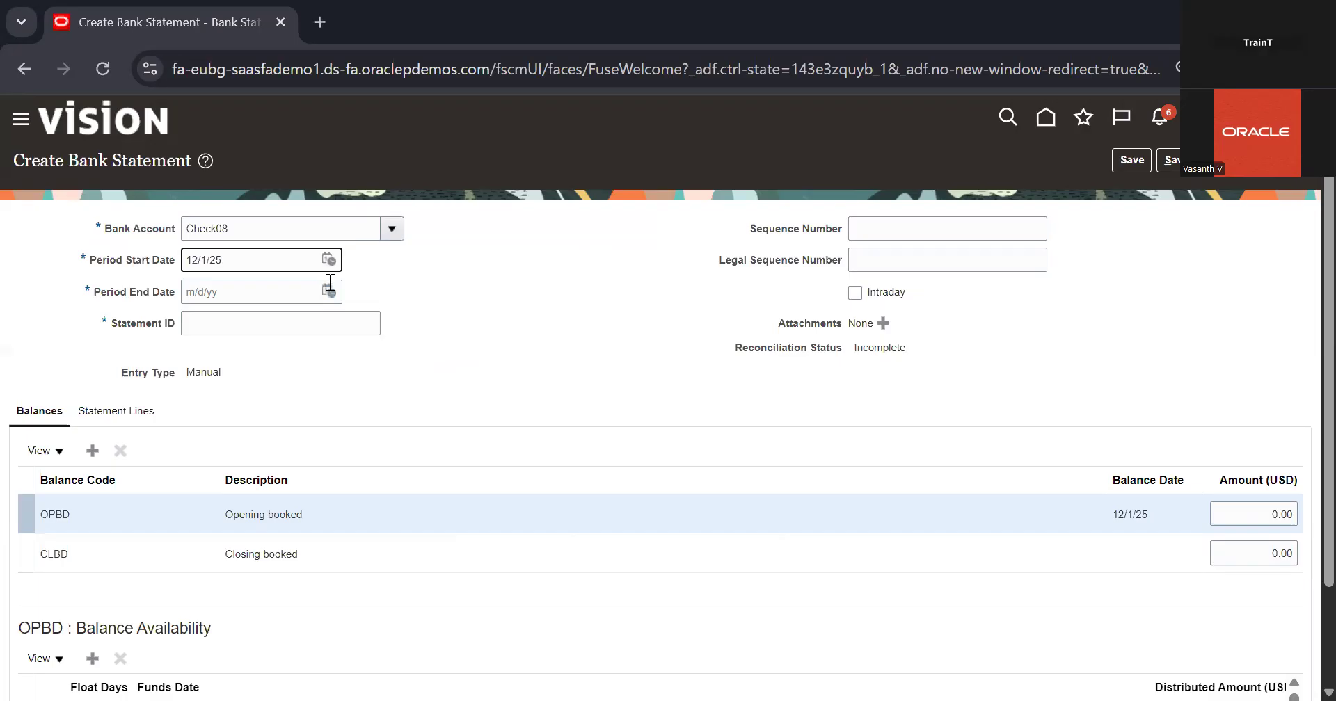
click(331, 294)
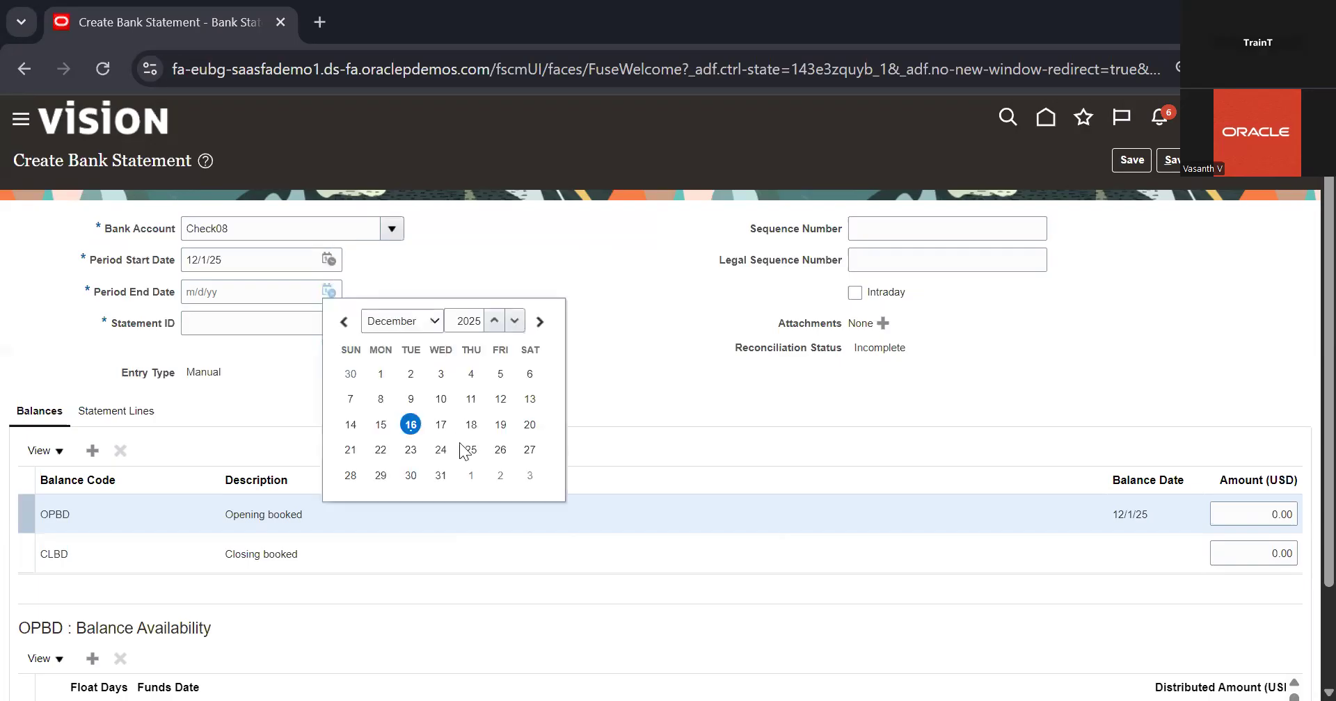
click(434, 476)
click(413, 432)
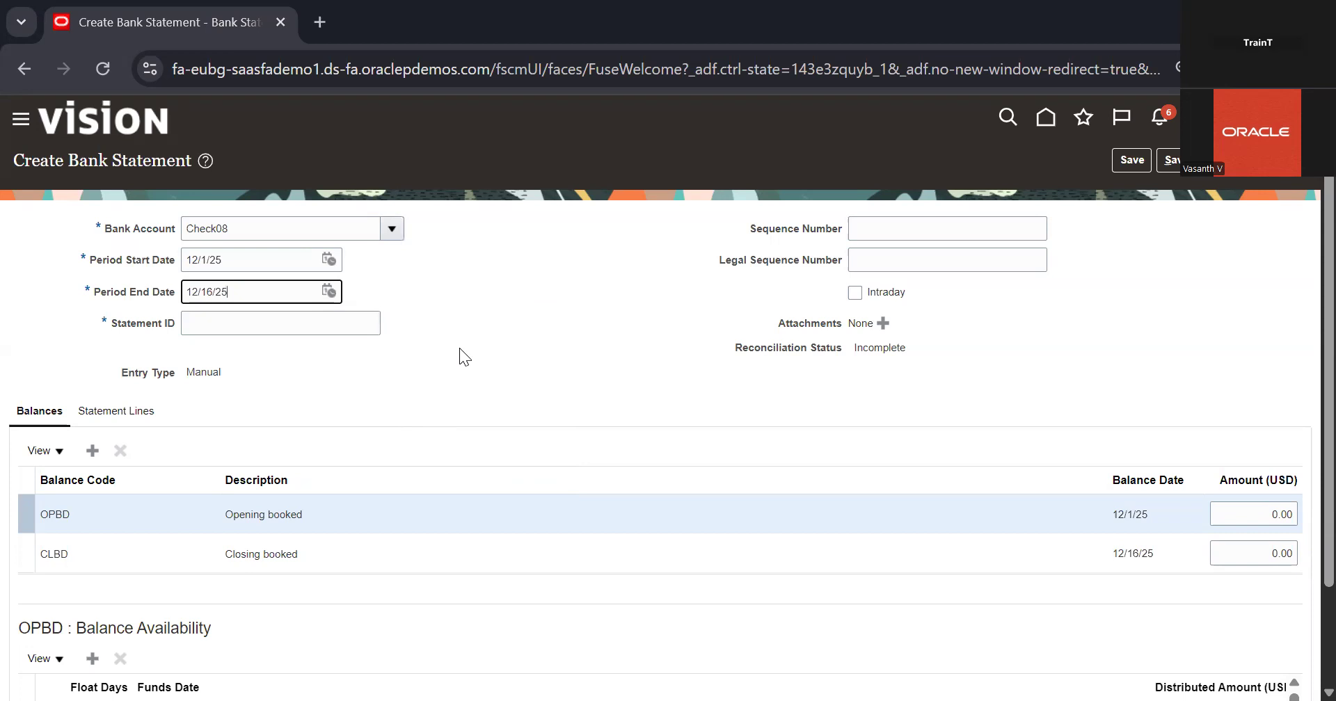
click(492, 347)
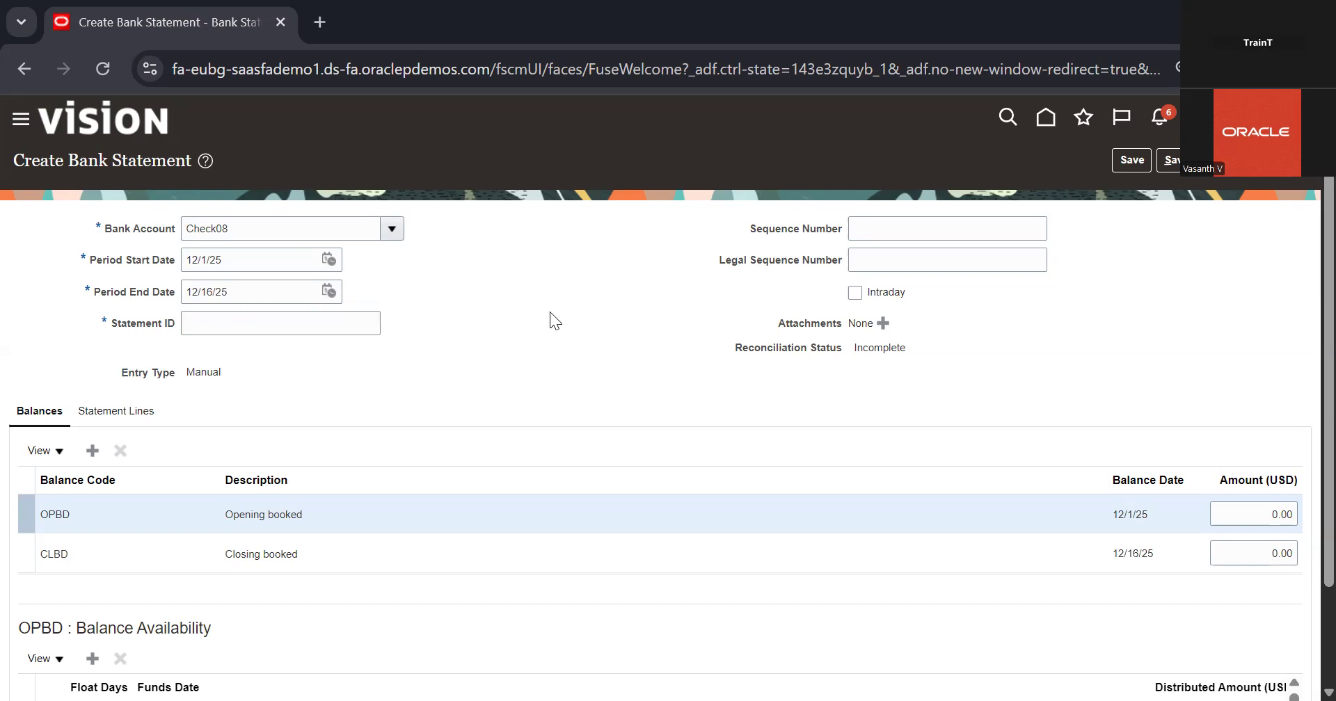
Enter 7824 as the statement ID of the new bank statement
click(339, 323)
text(7824)
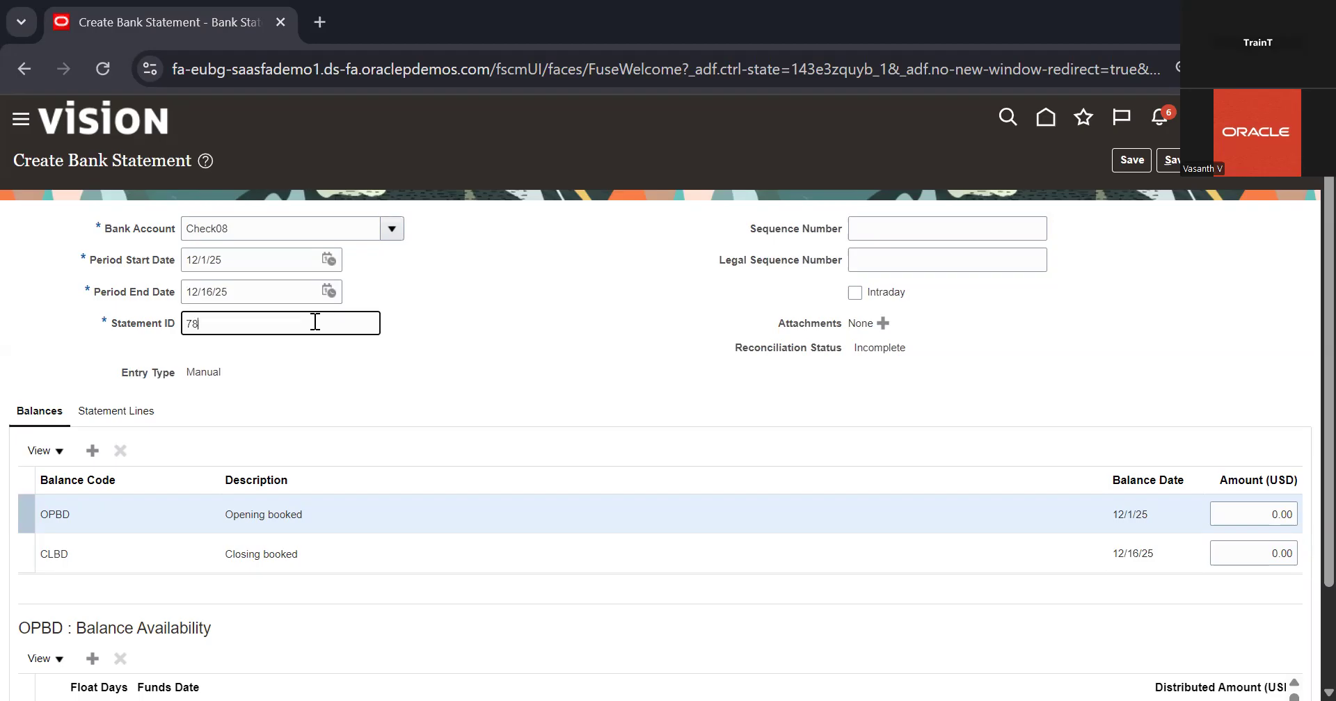
click(472, 379)
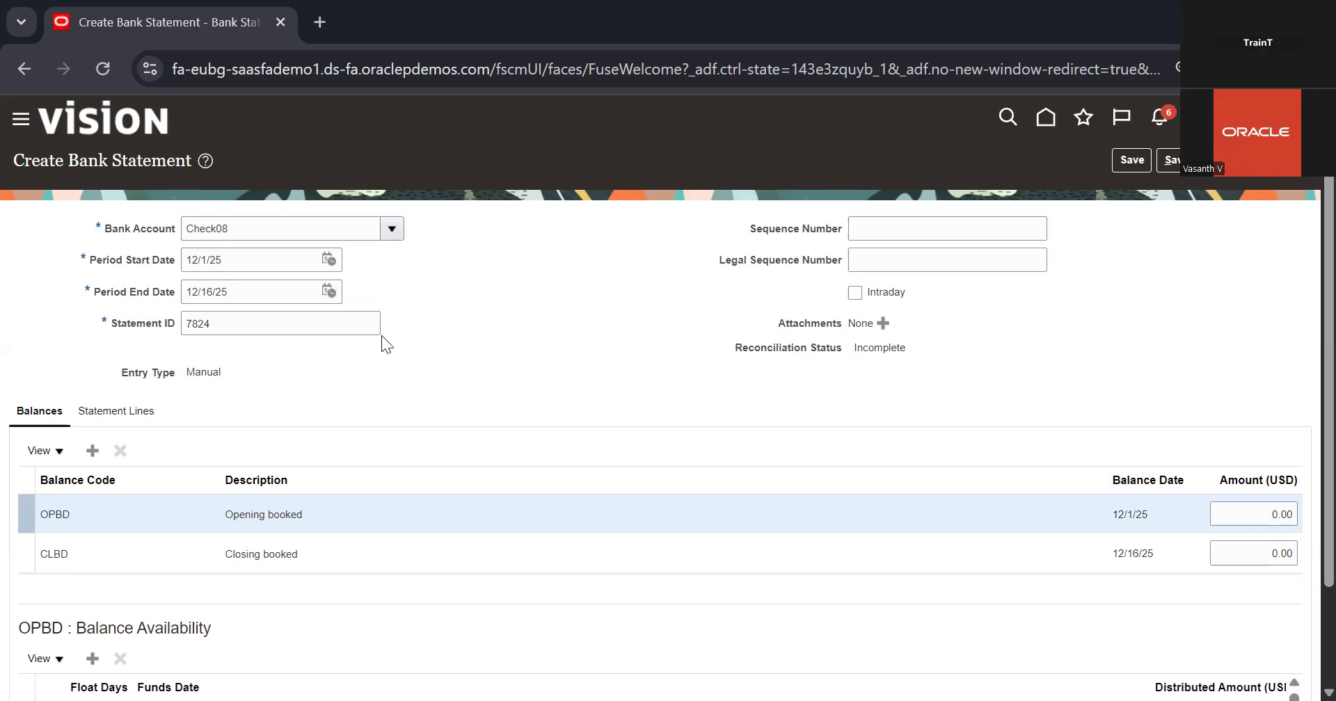
Replace the statement ID with 100
double_click(308, 314)
text(100)
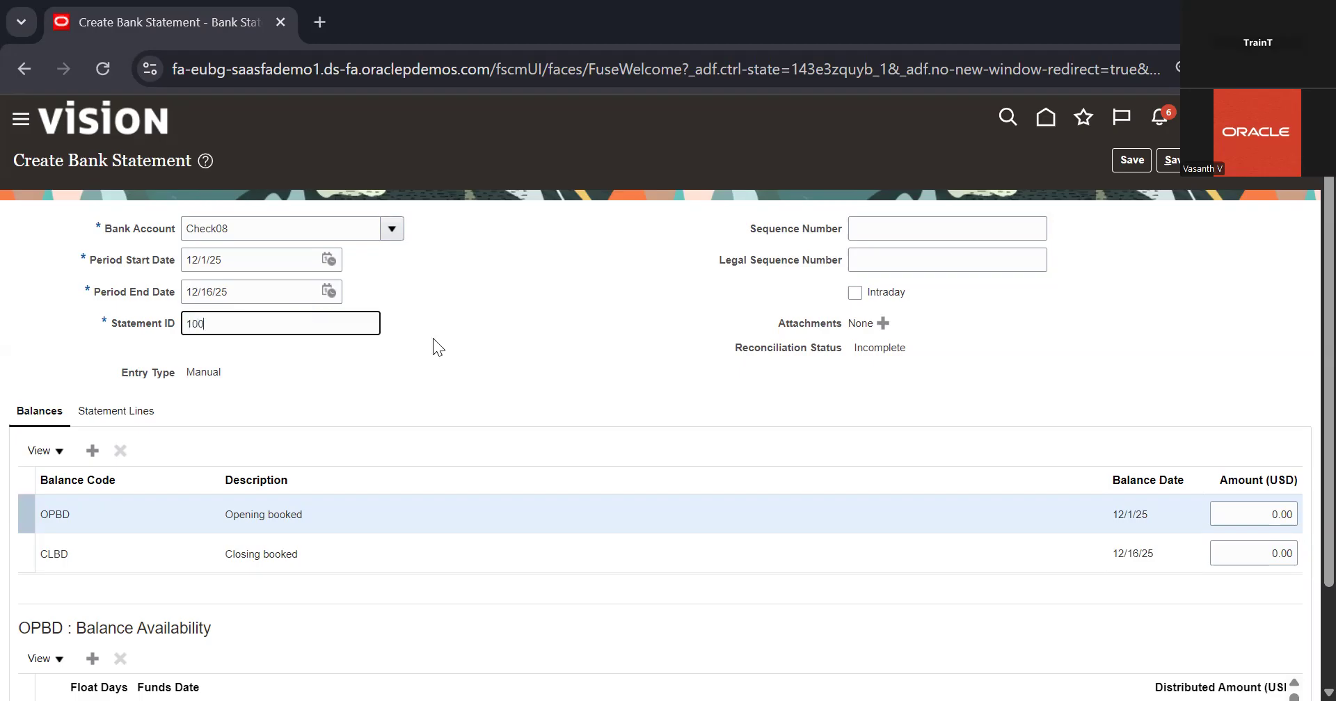
click(574, 364)
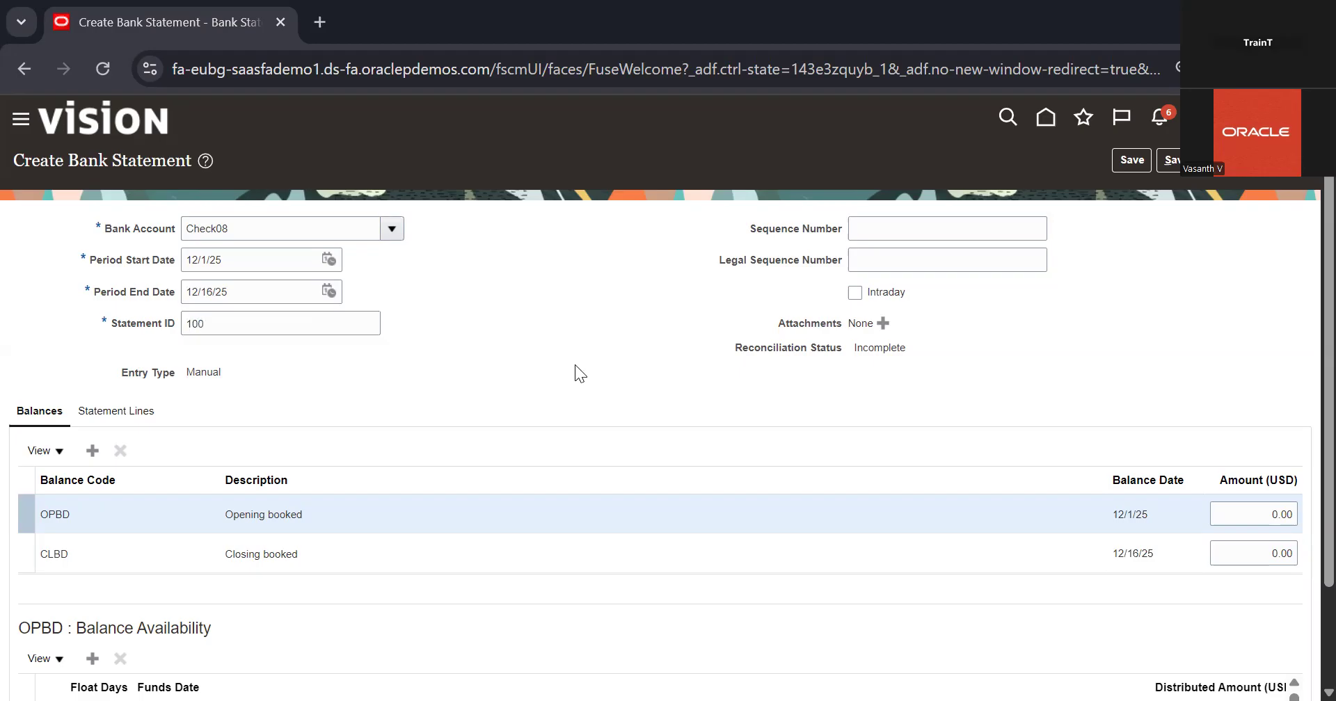
Add a new line to the statement lines of the bank statement
scroll(703, 405, down, 1)
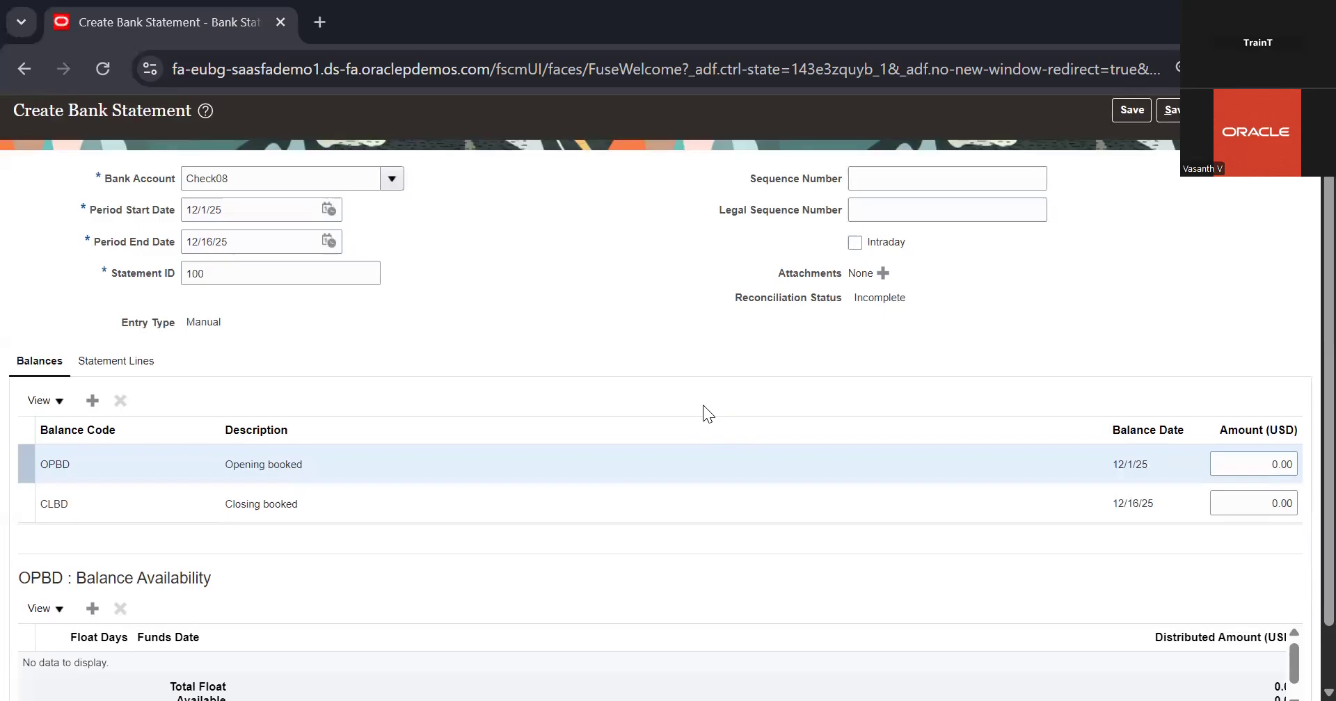
scroll(703, 405, down, 1)
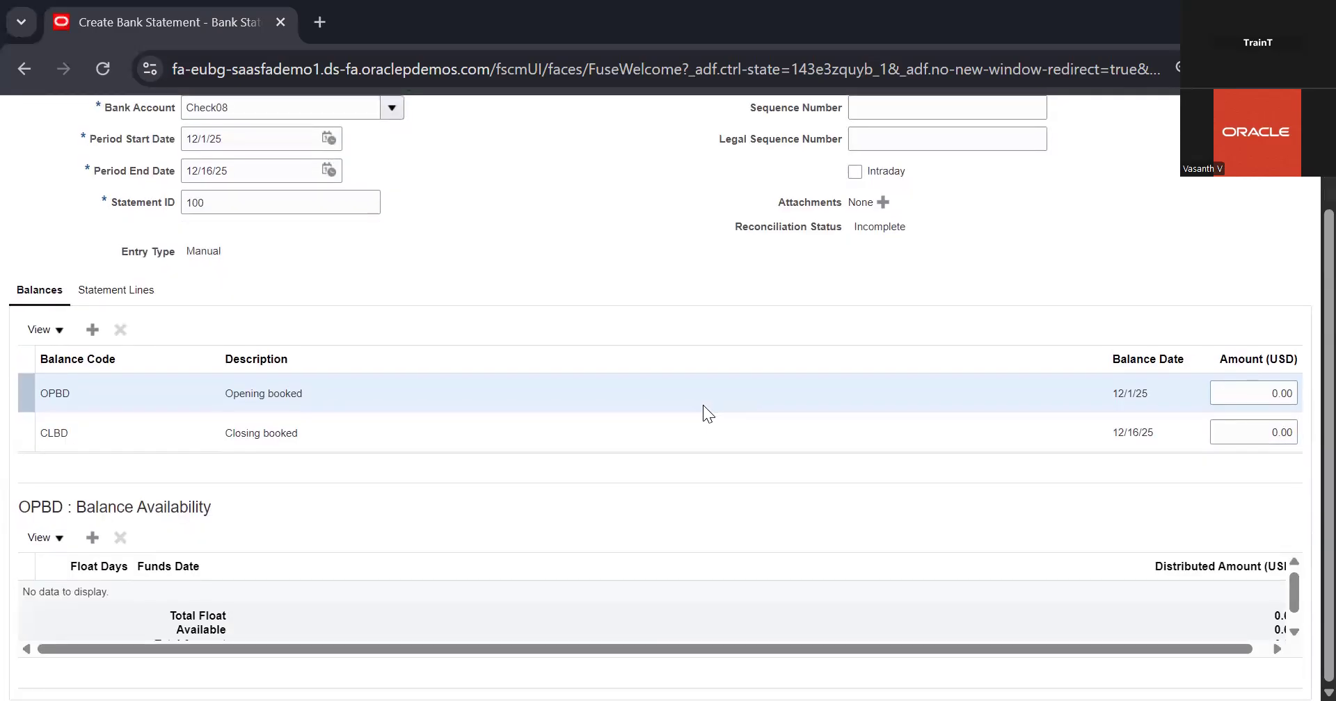
scroll(703, 405, up, 1)
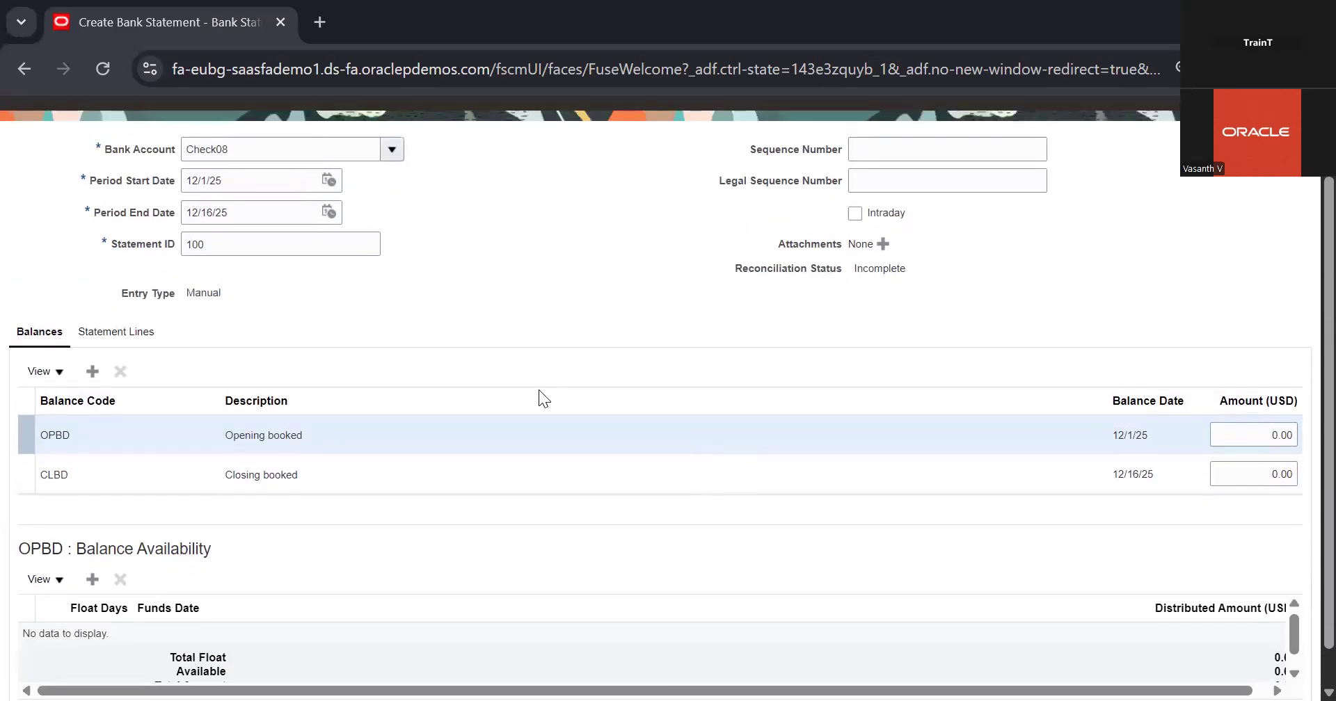
click(125, 332)
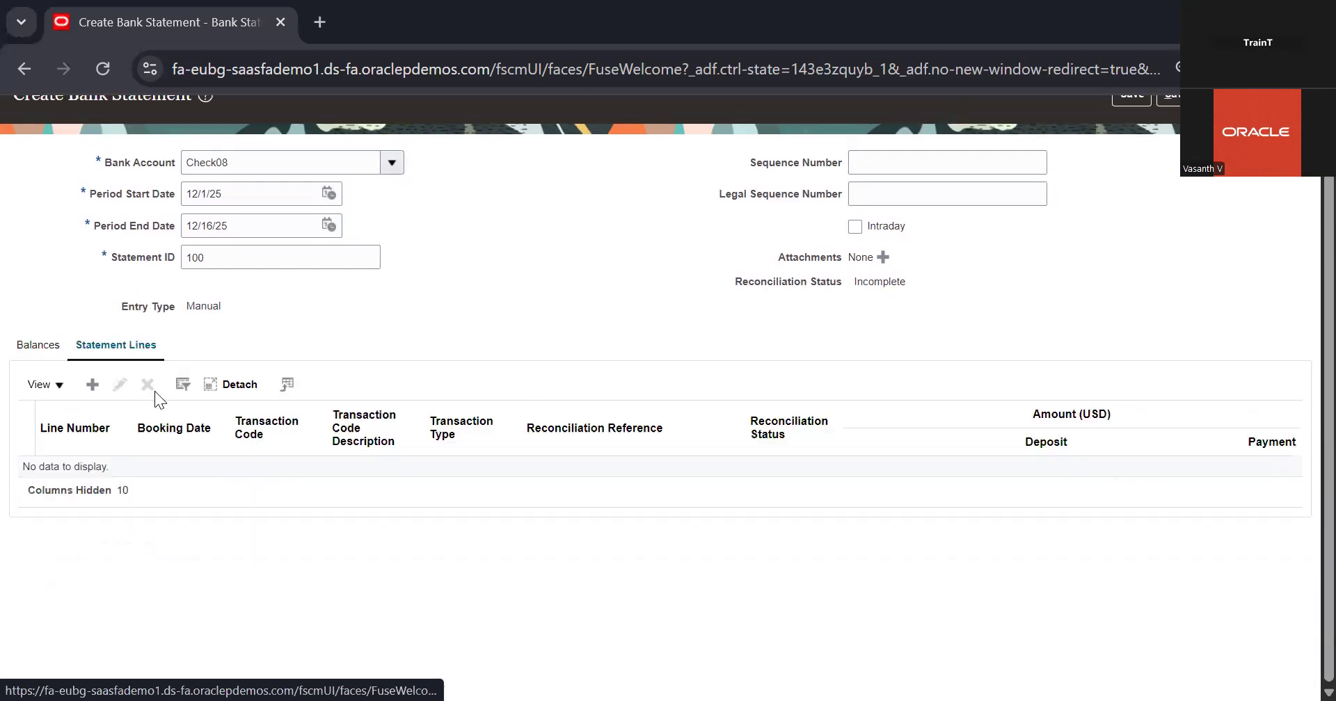
click(94, 393)
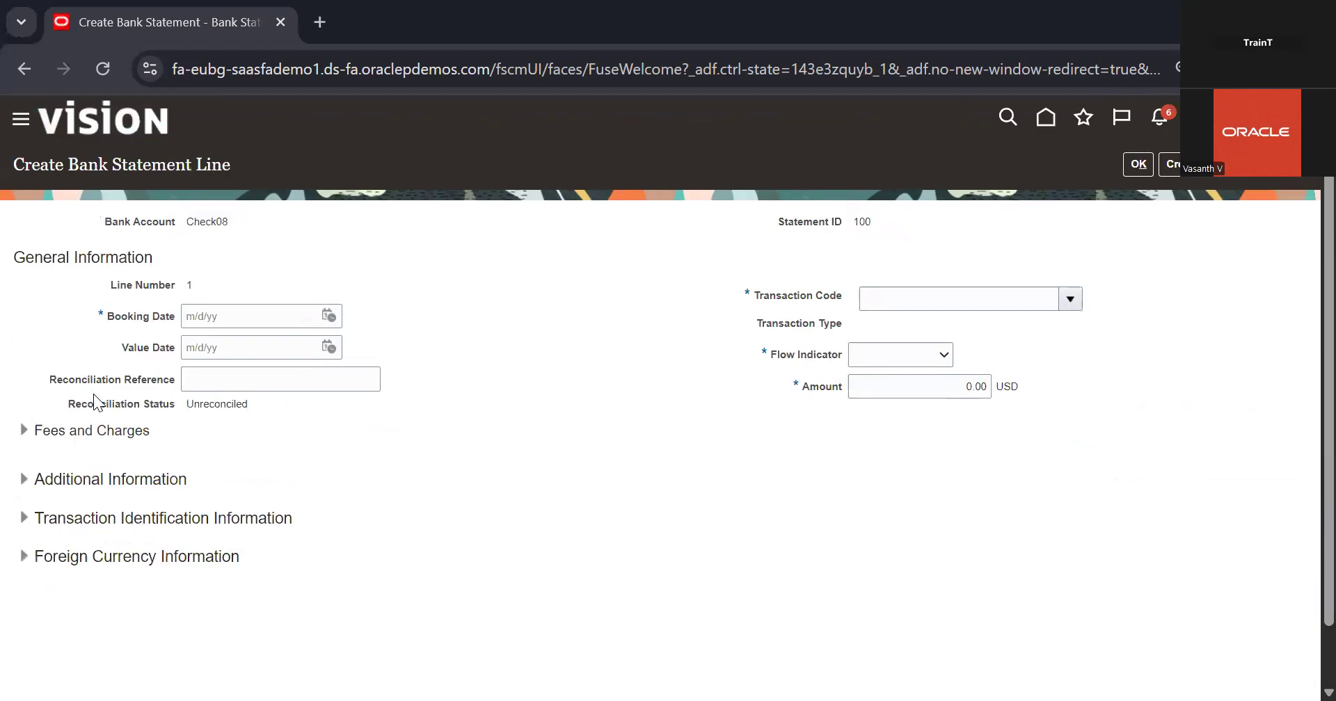
Search the transaction codes for 7824 and assign that code to the bank statement line
click(1072, 300)
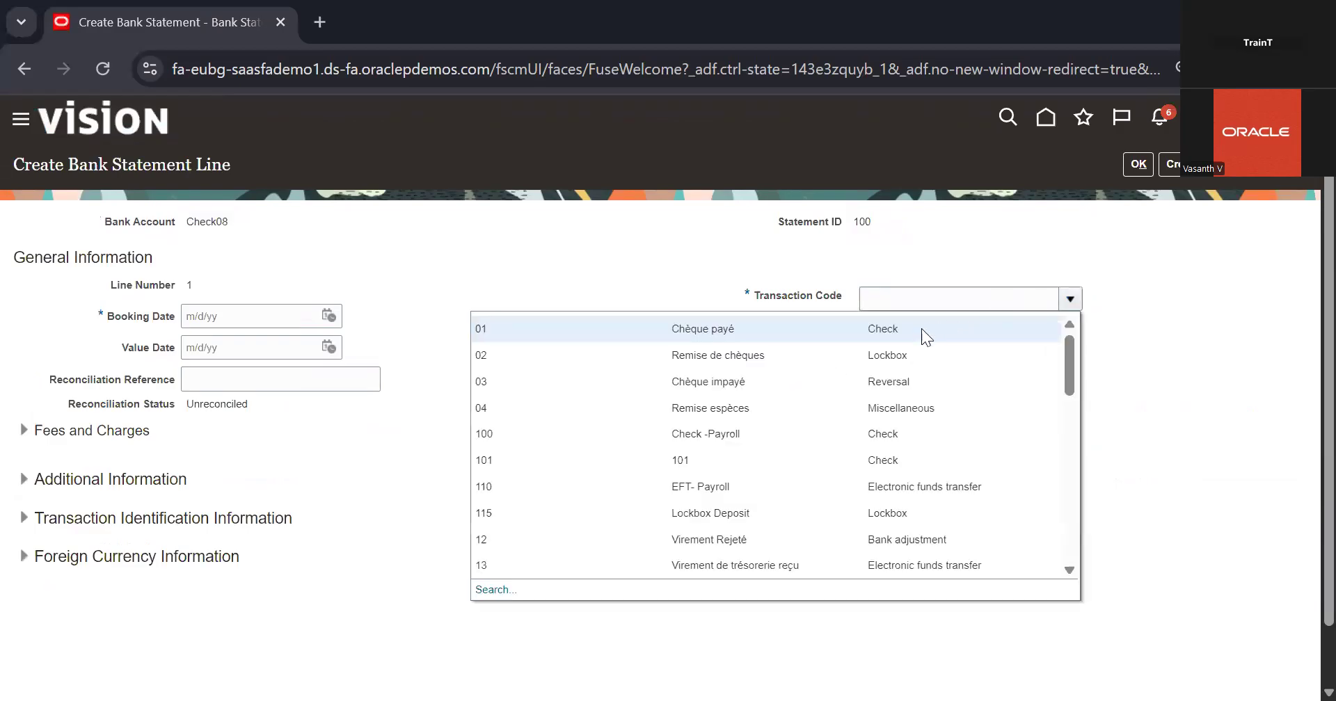
scroll(883, 425, down, 5)
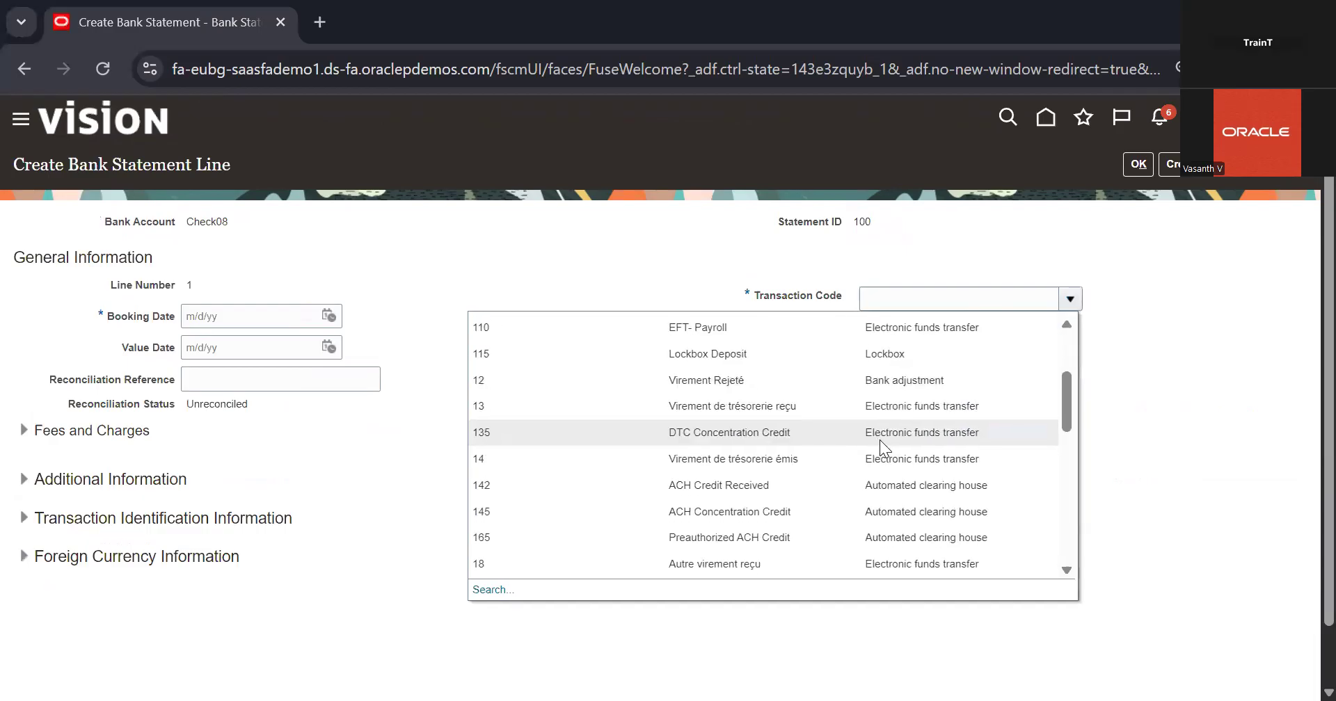
scroll(882, 437, down, 2)
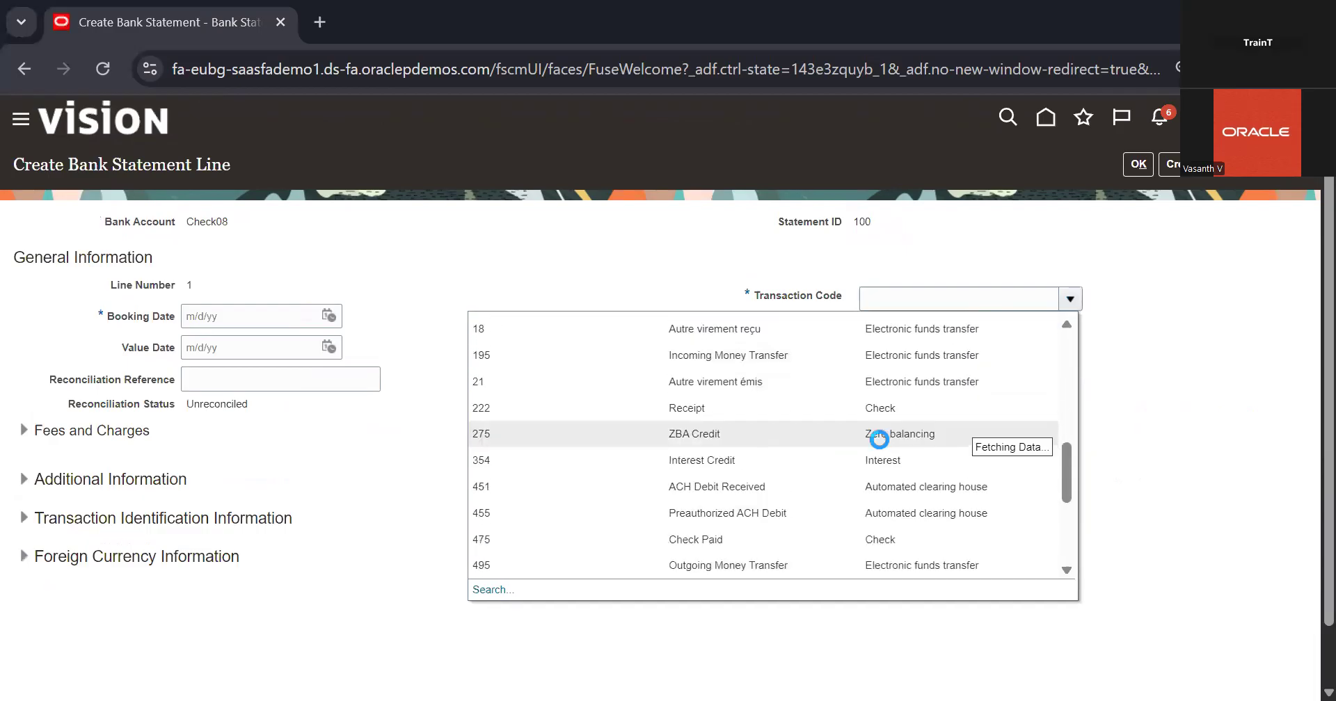
scroll(731, 487, down, 3)
click(494, 590)
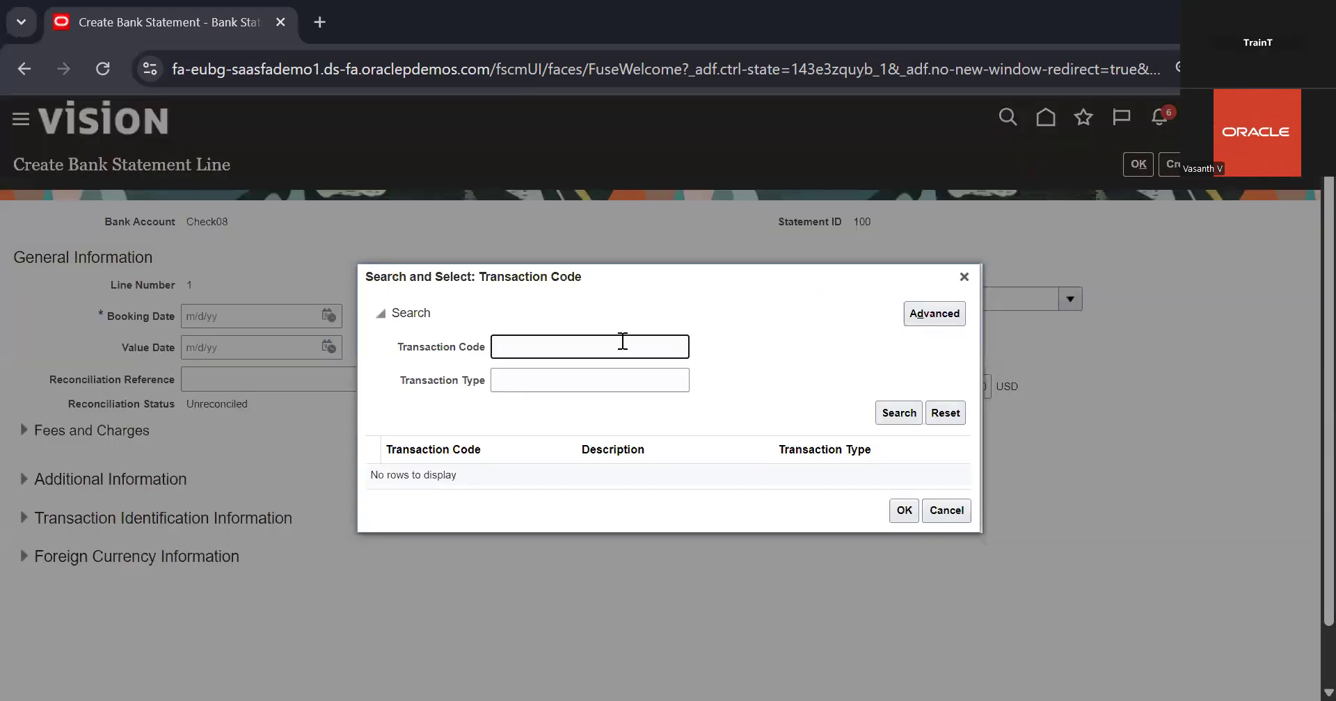
text(783)
key(BackSpace)
text(24)
key(Return)
click(778, 478)
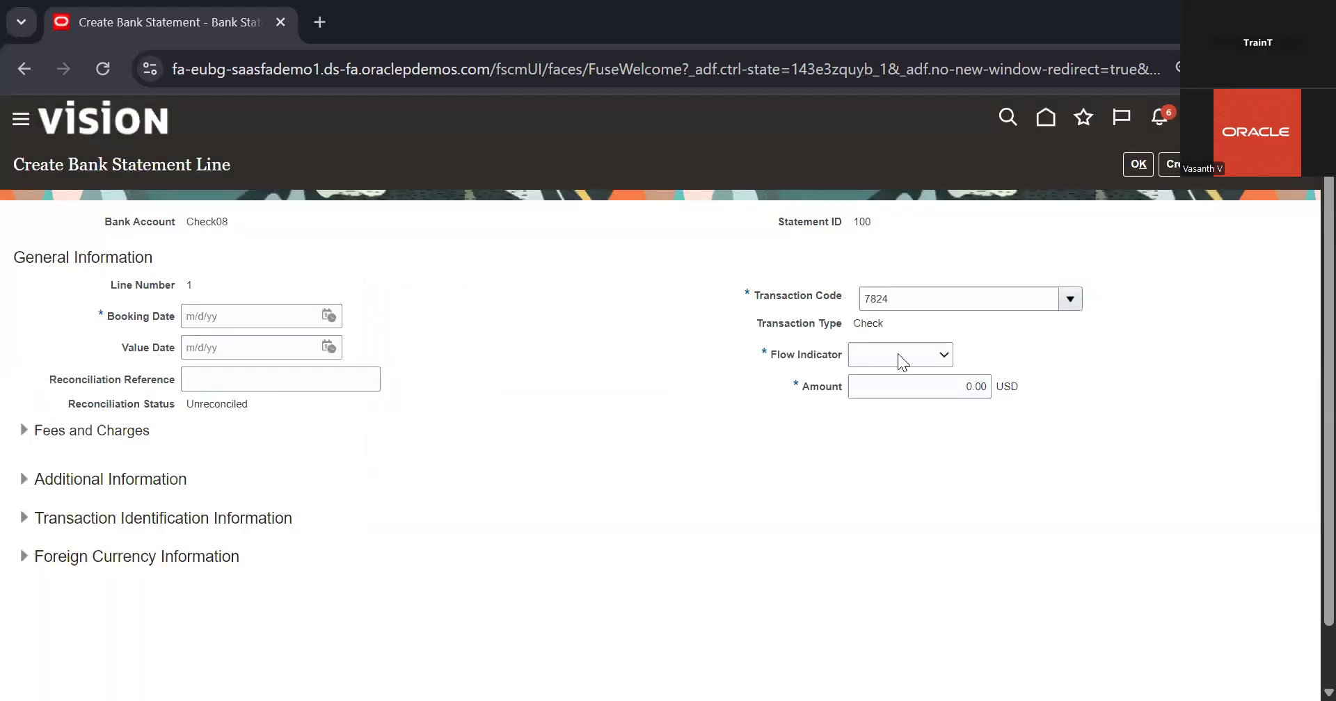
Set the flow indicator of the bank statement line to Credit
click(898, 353)
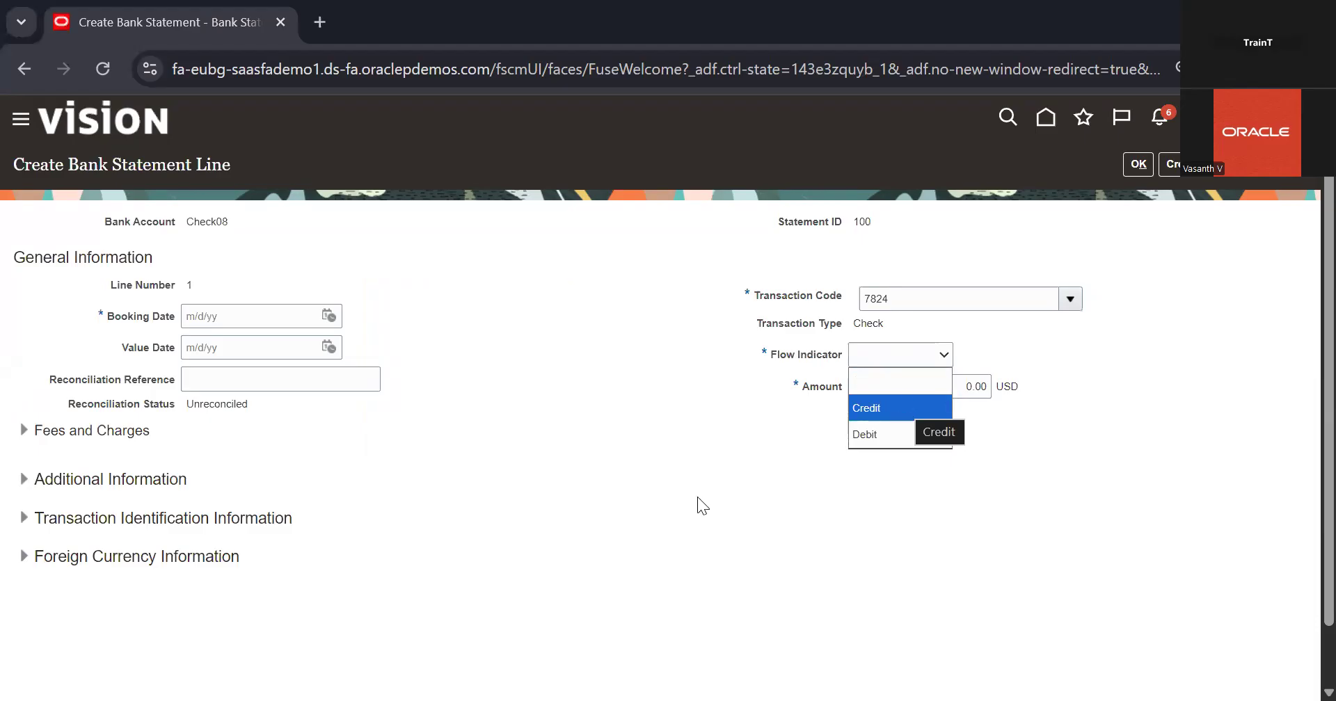
key(Return)
scroll(766, 486, up, 1)
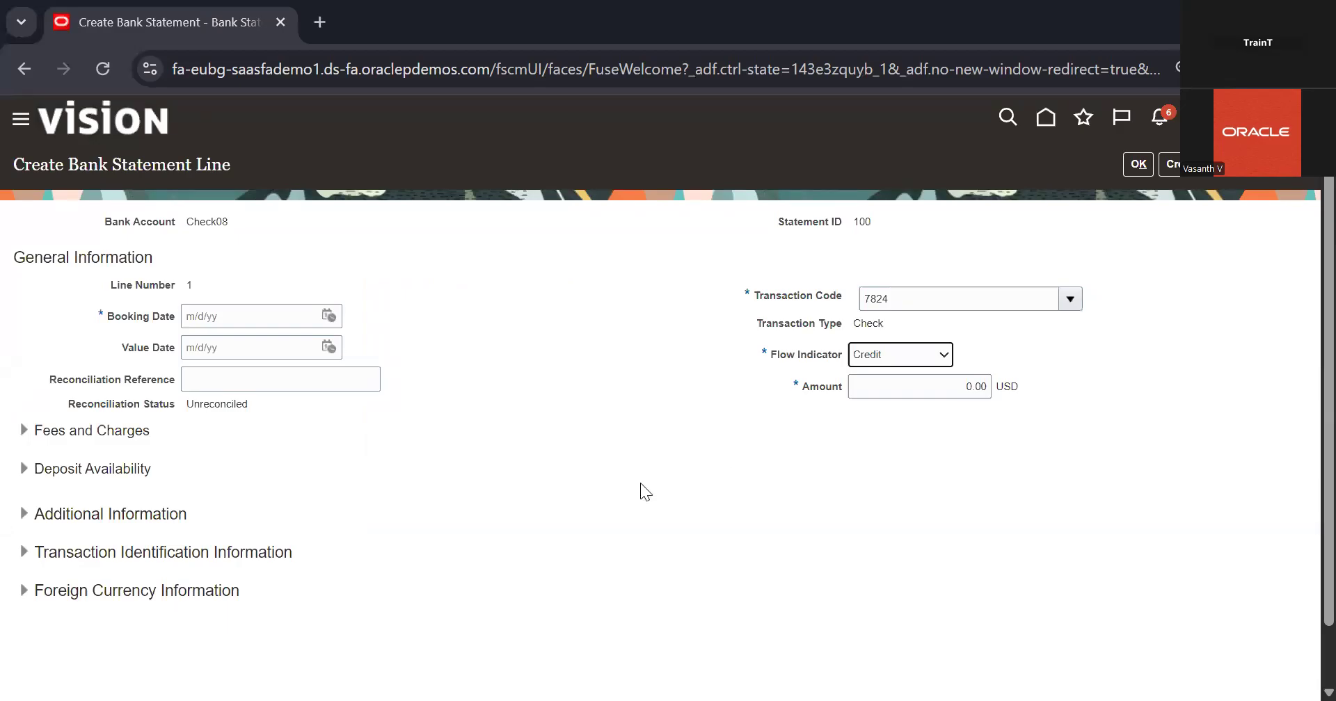
Enter 1,000 USD as the amount of the bank statement line
click(979, 387)
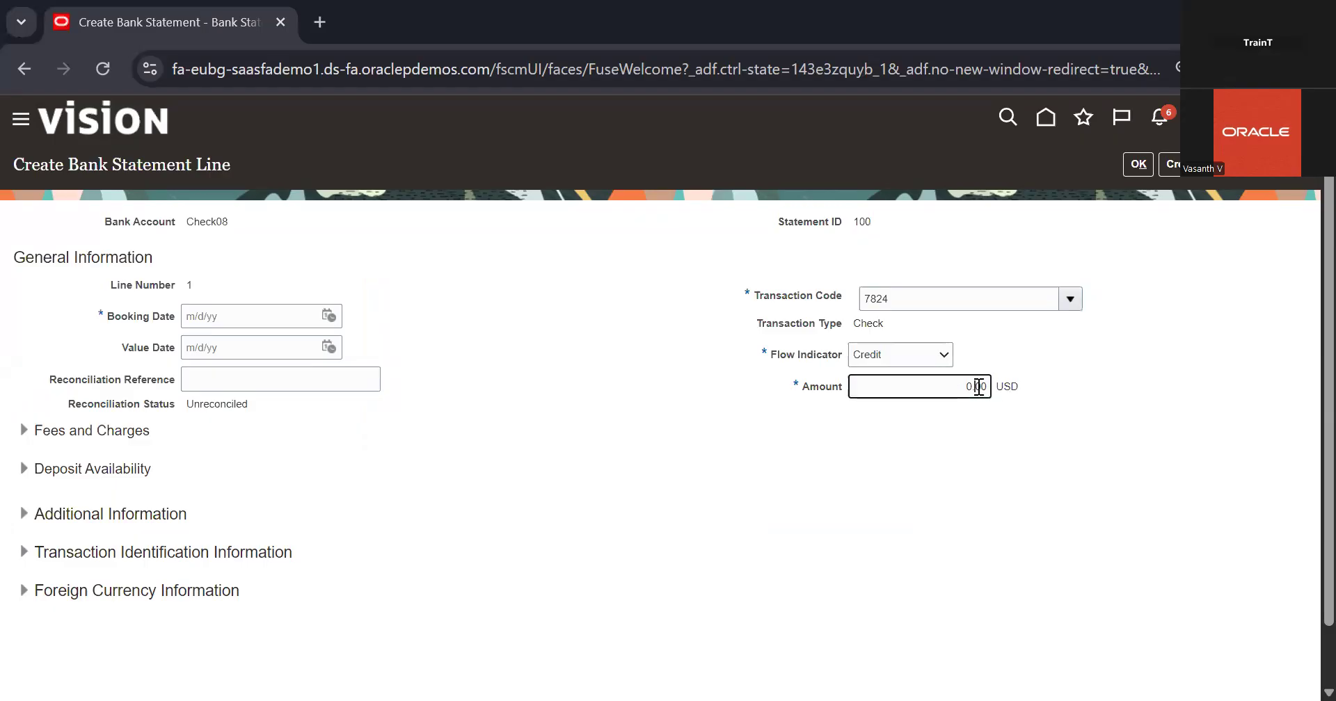
text(100)
key(BackSpace)
key(BackSpace)
key(BackSpace)
key(BackSpace)
key(BackSpace)
key(Delete)
key(Delete)
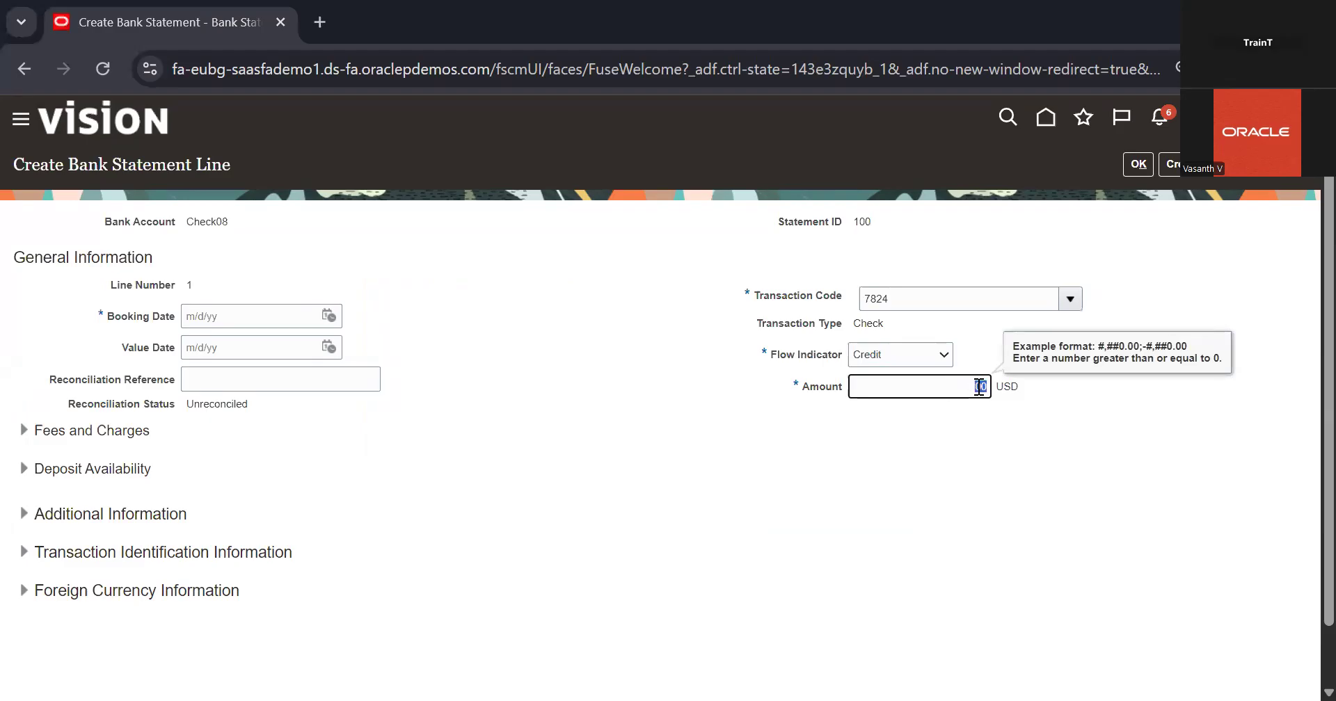
text(1,000)
click(982, 445)
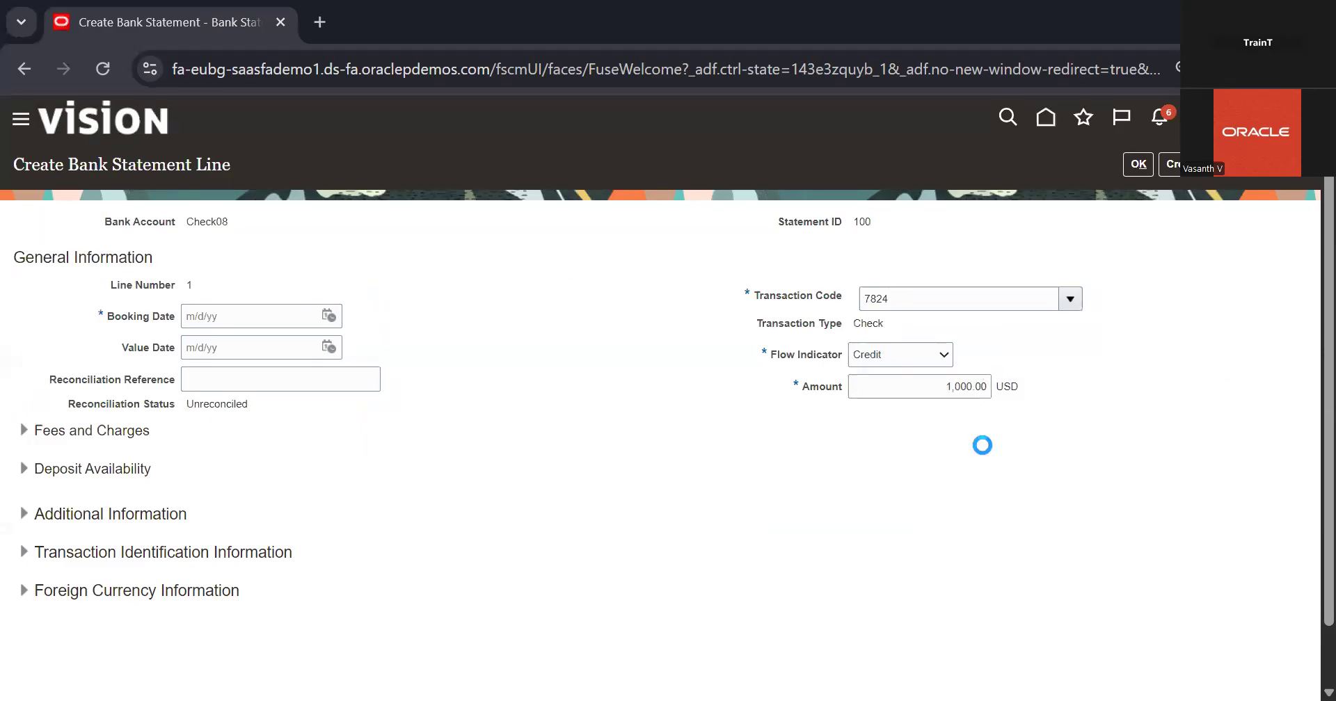
Set the booking date of the statement line to 12/16/25 and confirm the line
click(1141, 171)
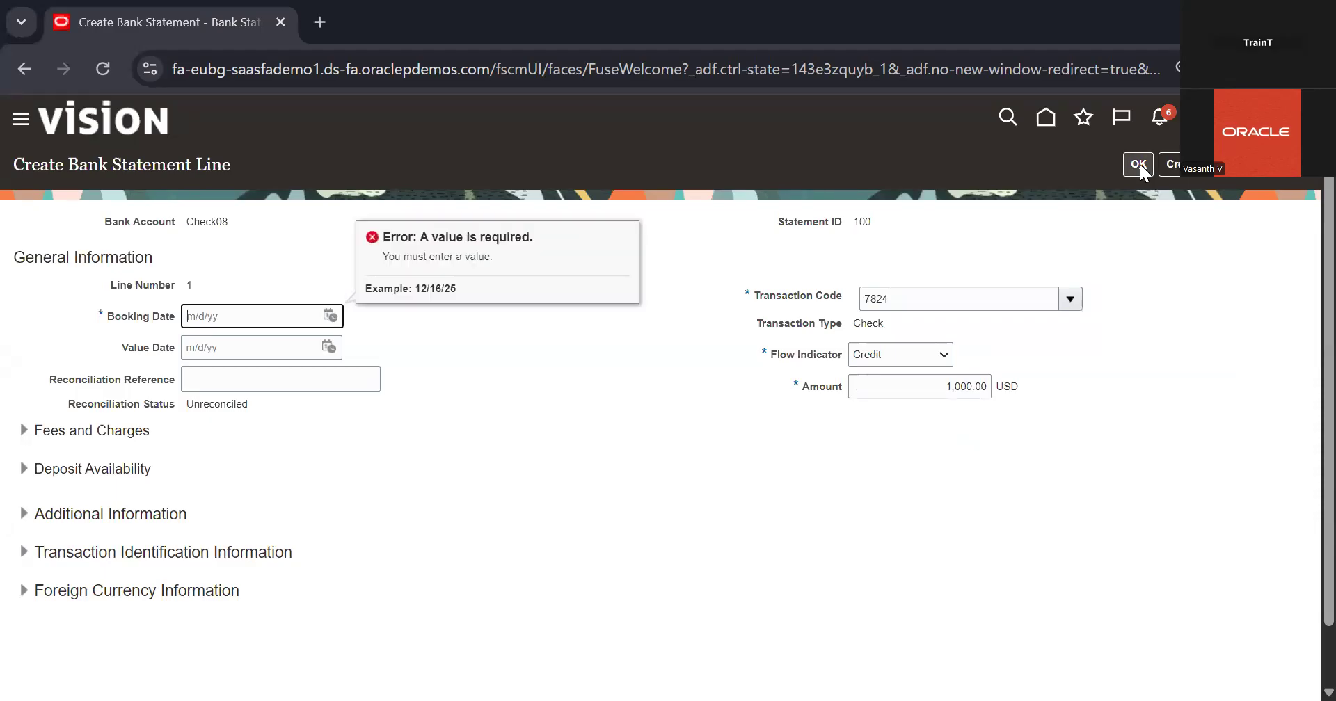
click(328, 317)
click(411, 450)
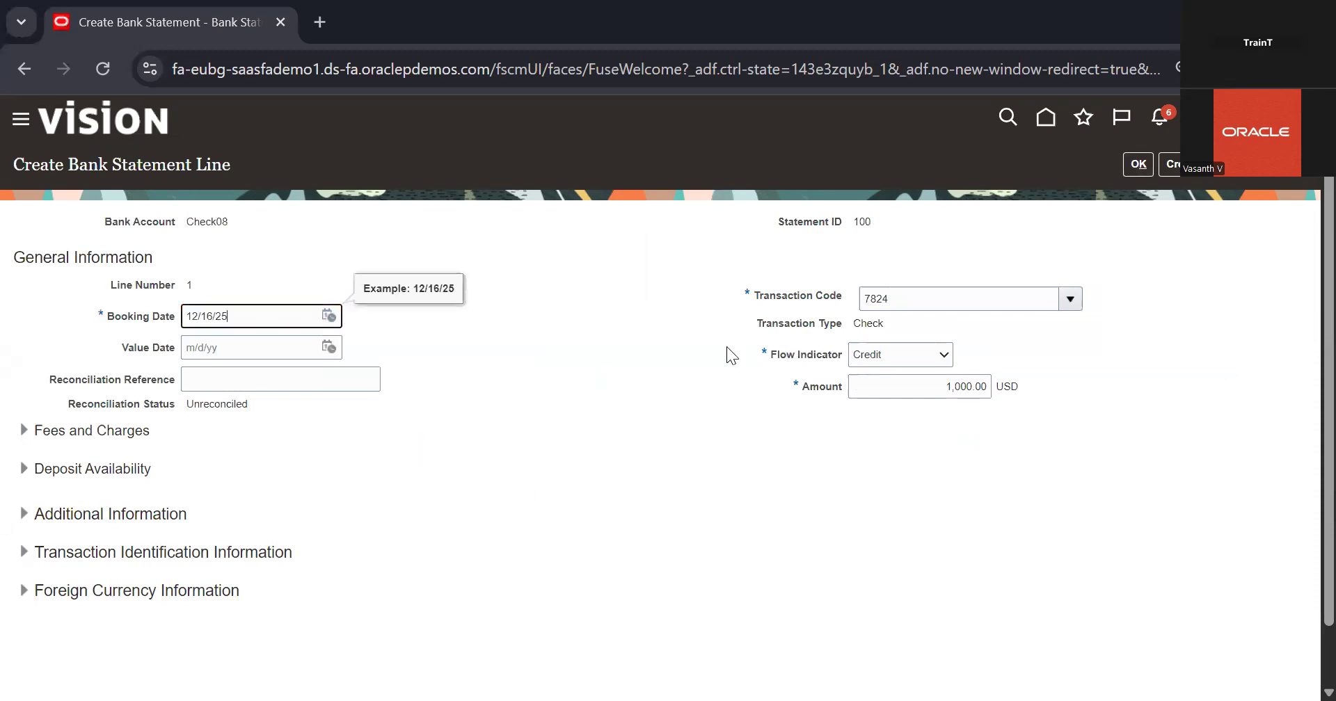
click(1139, 164)
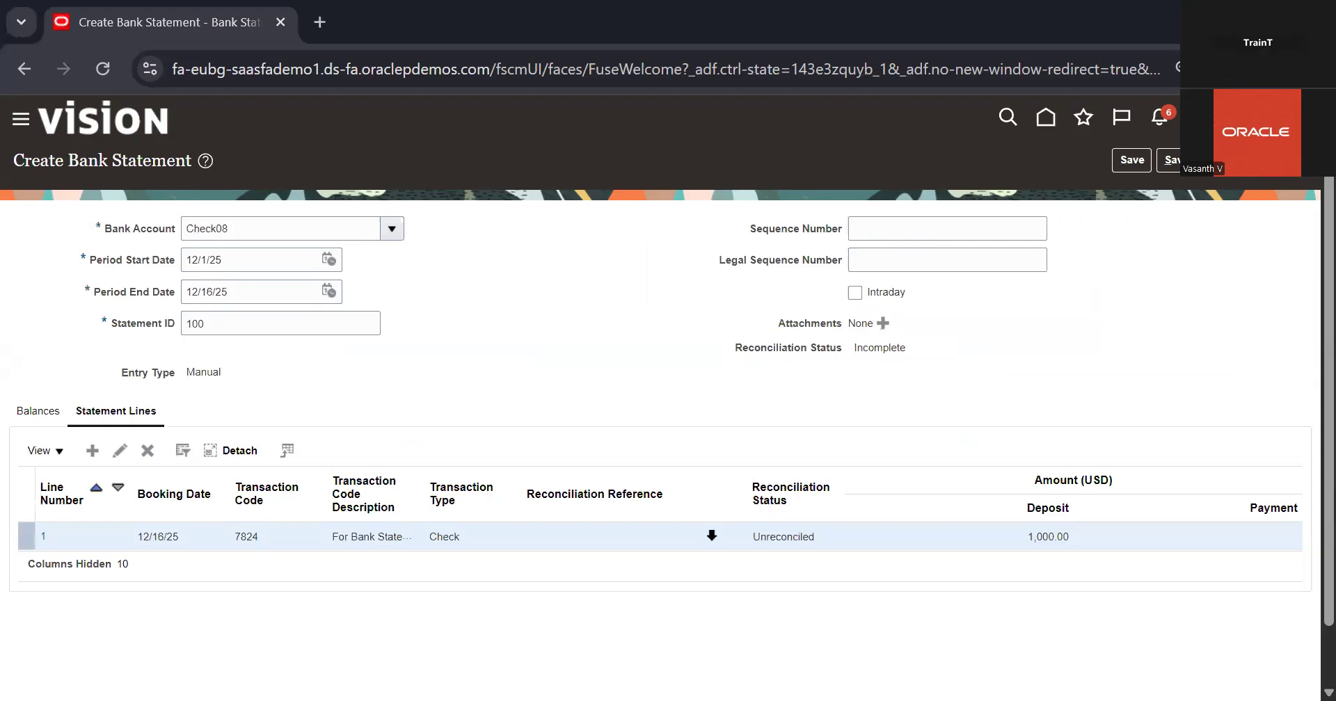
Review the statement line, save and close bank statement 100, and dismiss the confirmation
scroll(755, 581, down, 2)
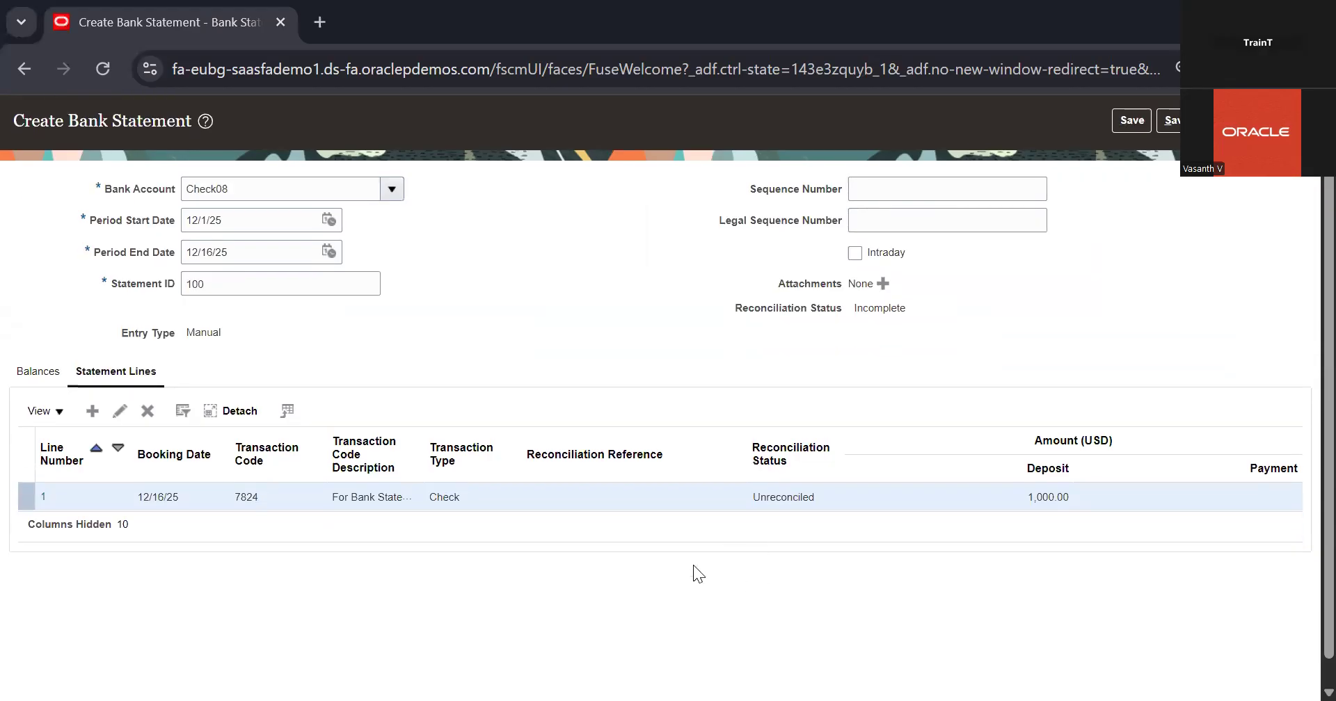
scroll(518, 486, up, 2)
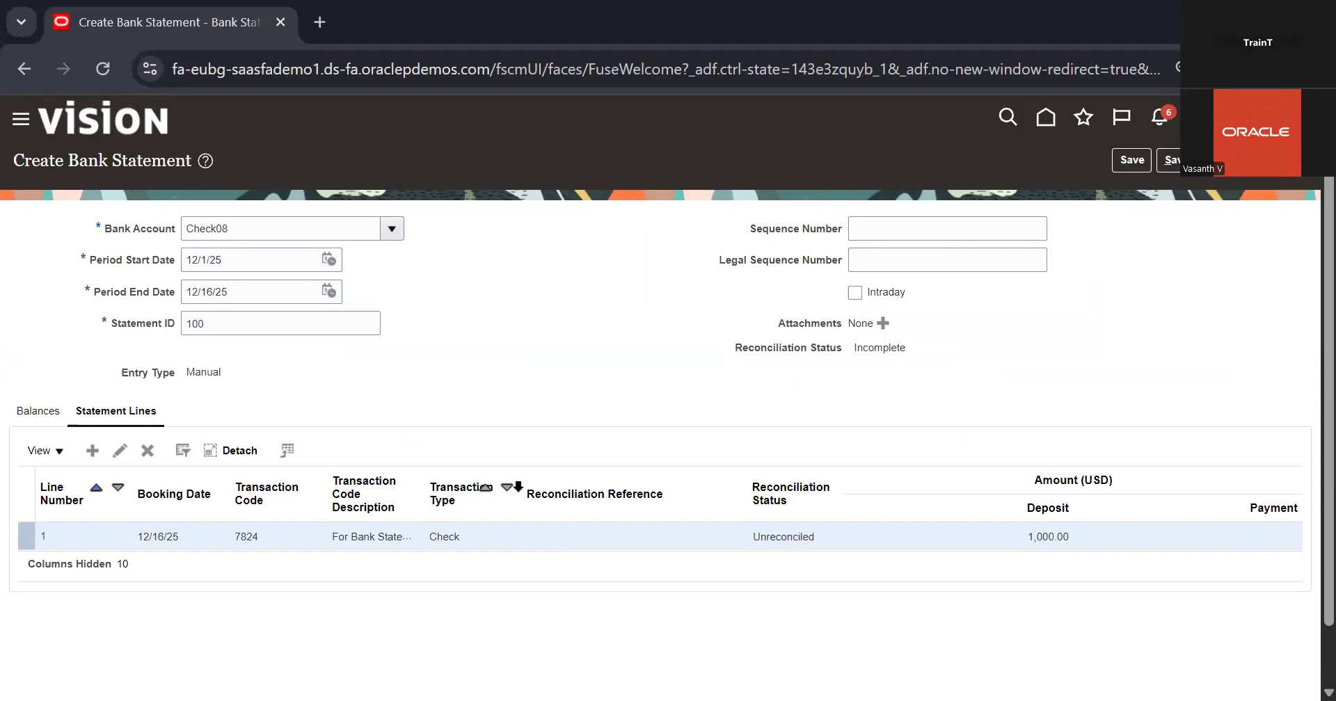
scroll(518, 486, down, 3)
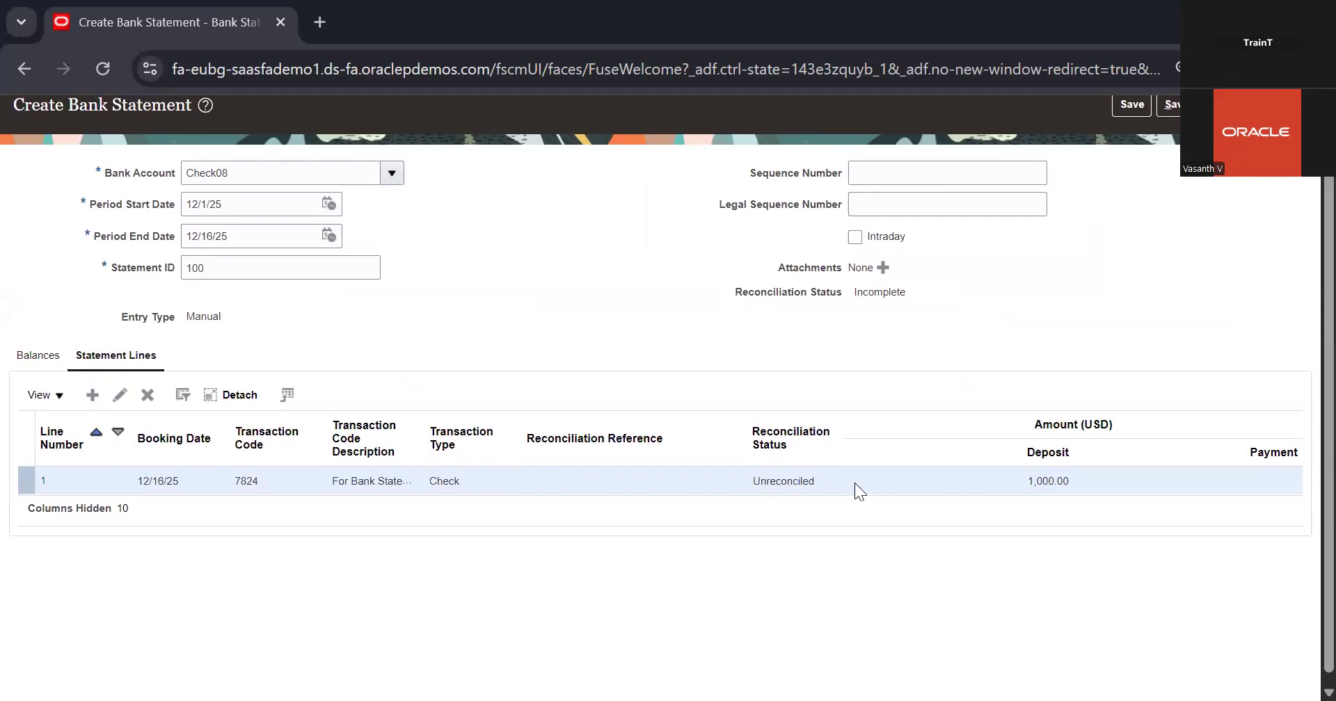
scroll(855, 483, up, 3)
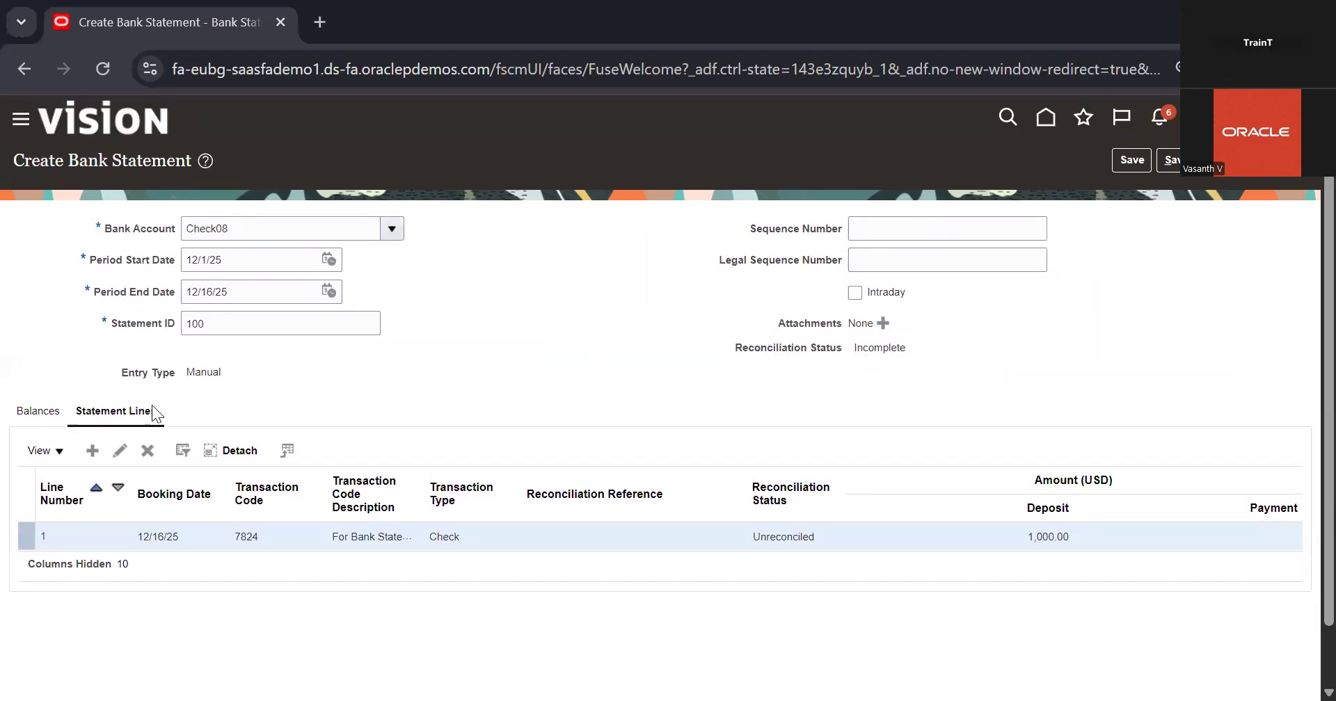
click(1143, 156)
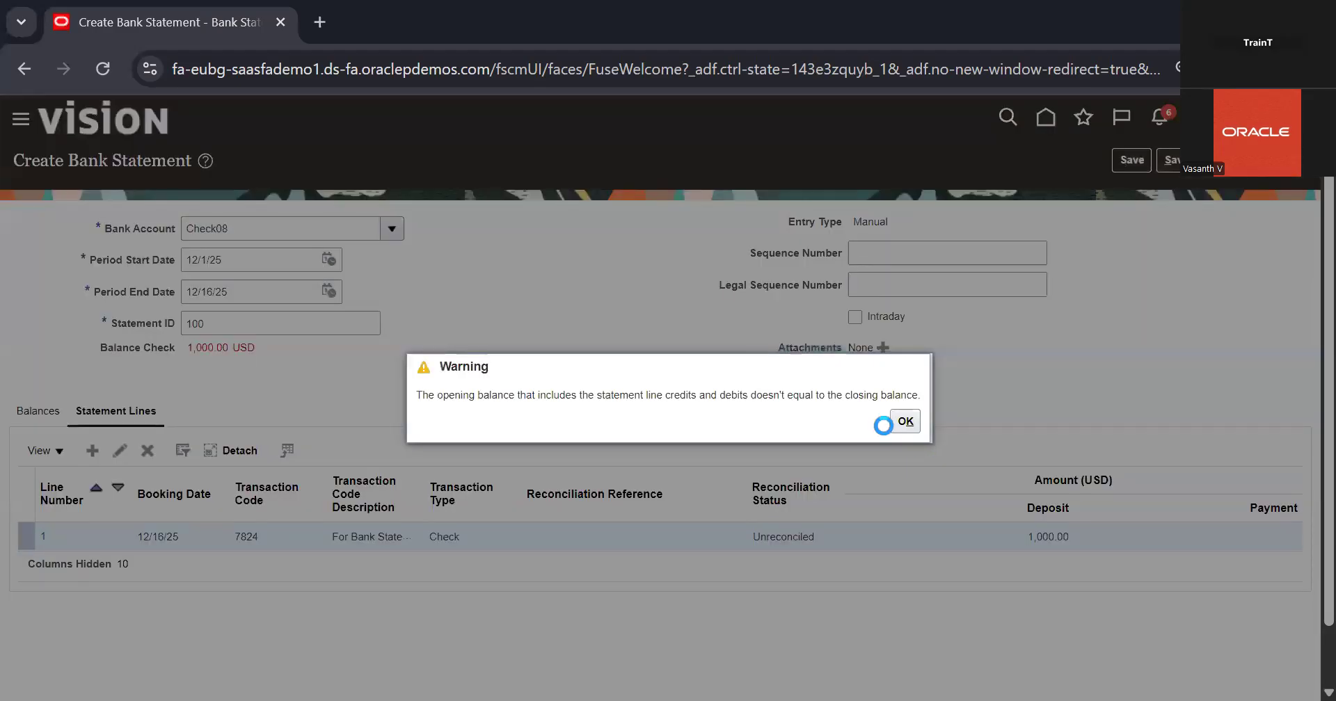
click(905, 422)
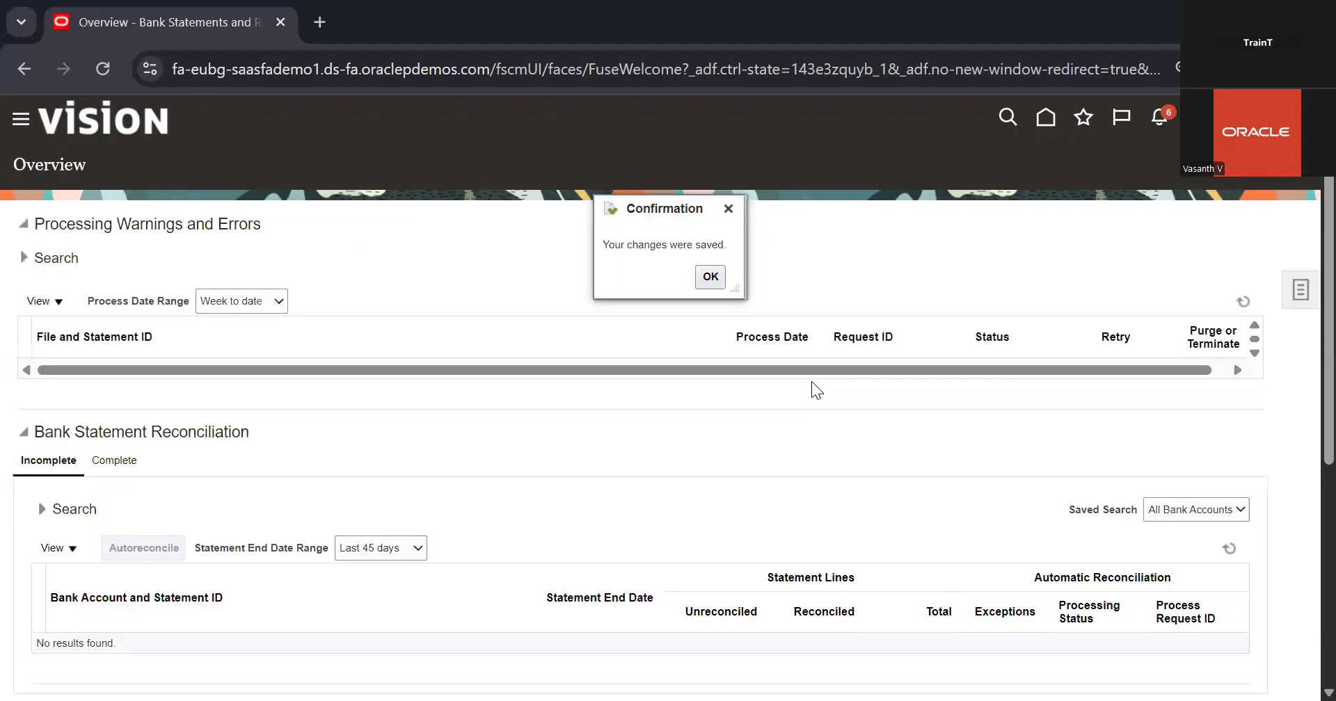
click(717, 281)
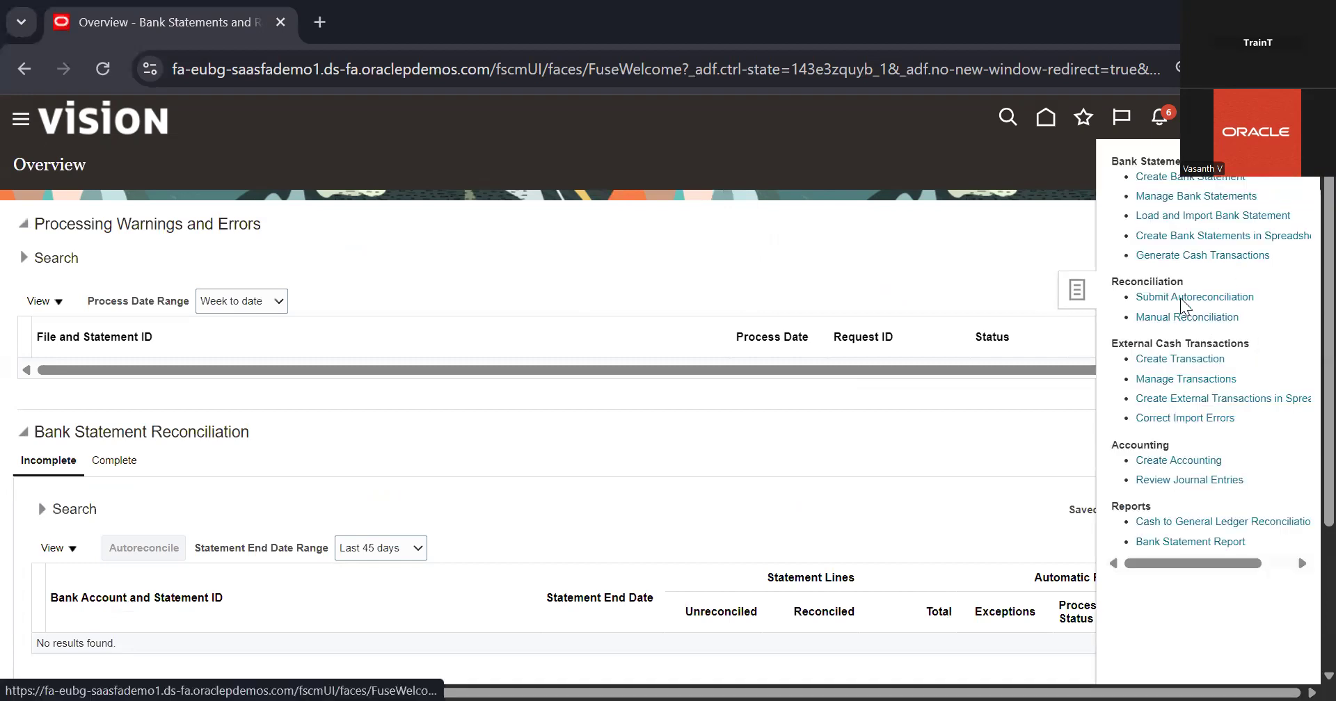
Open the bank statement management page, expand the Check08 account and open its statement 100
scroll(1174, 236, down, 1)
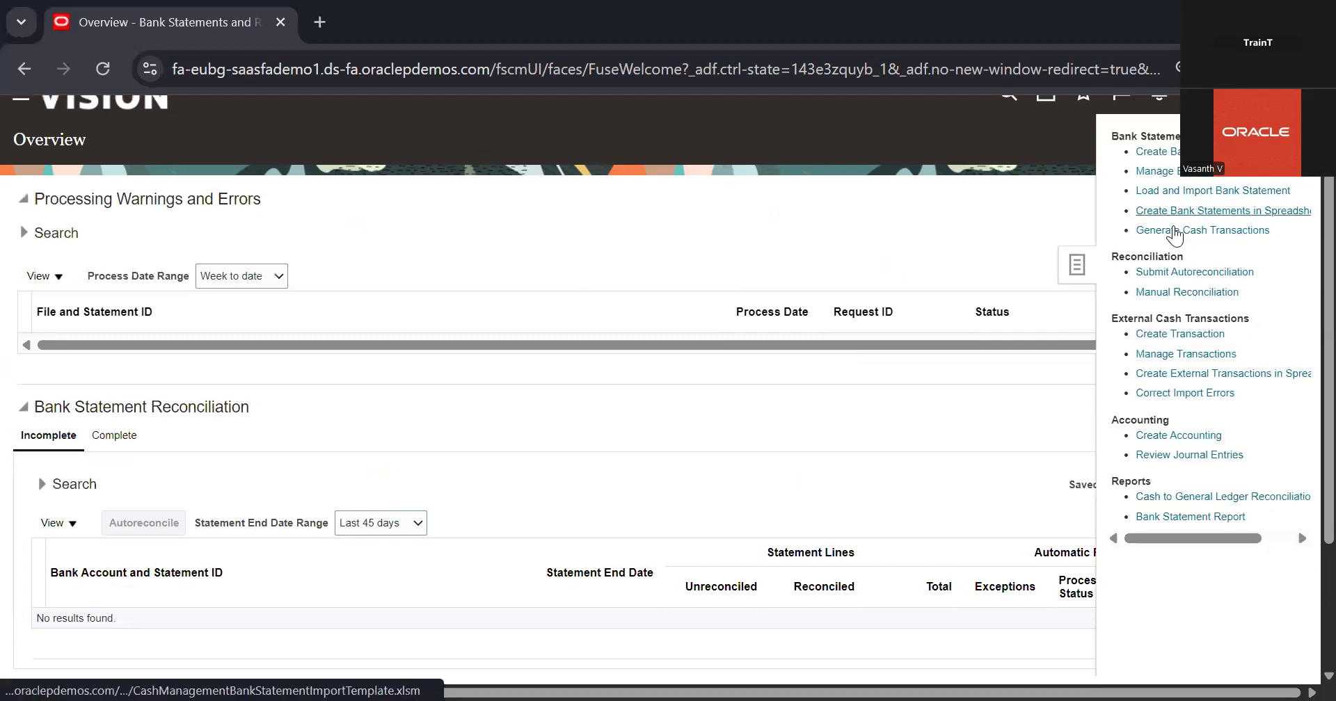
click(1208, 166)
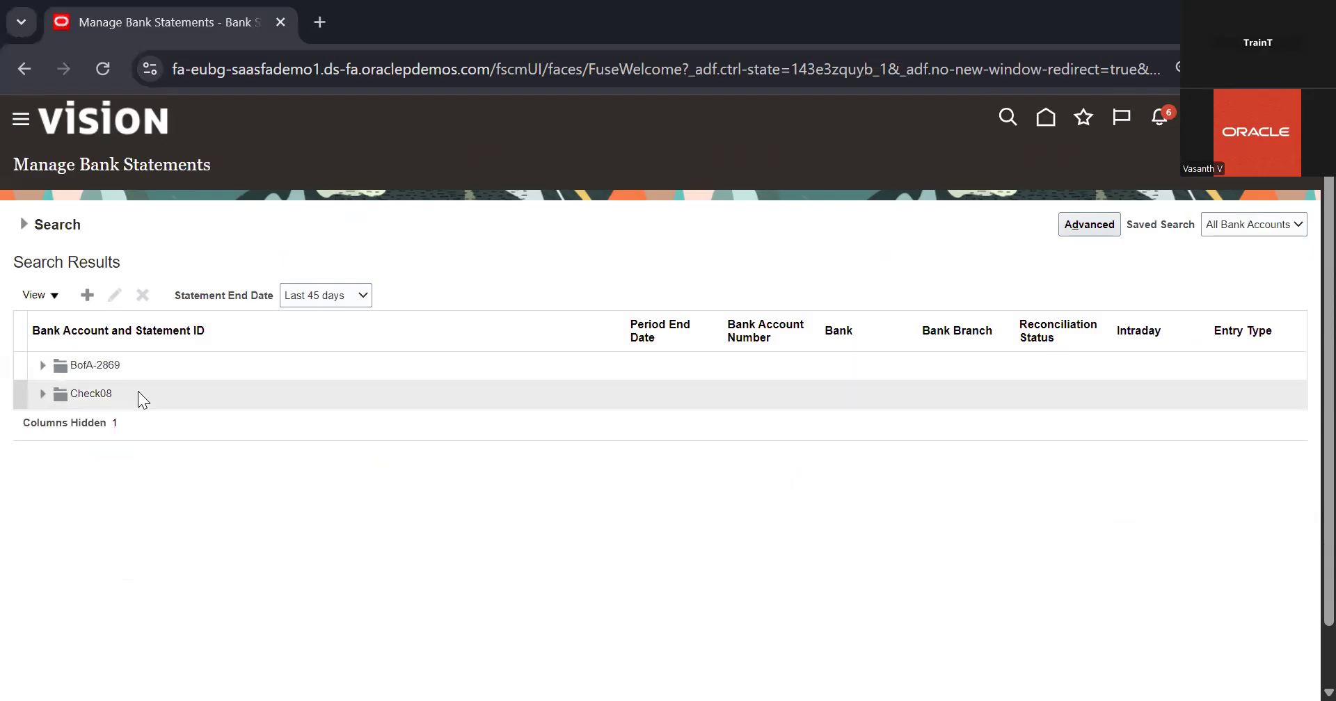
click(138, 394)
click(42, 394)
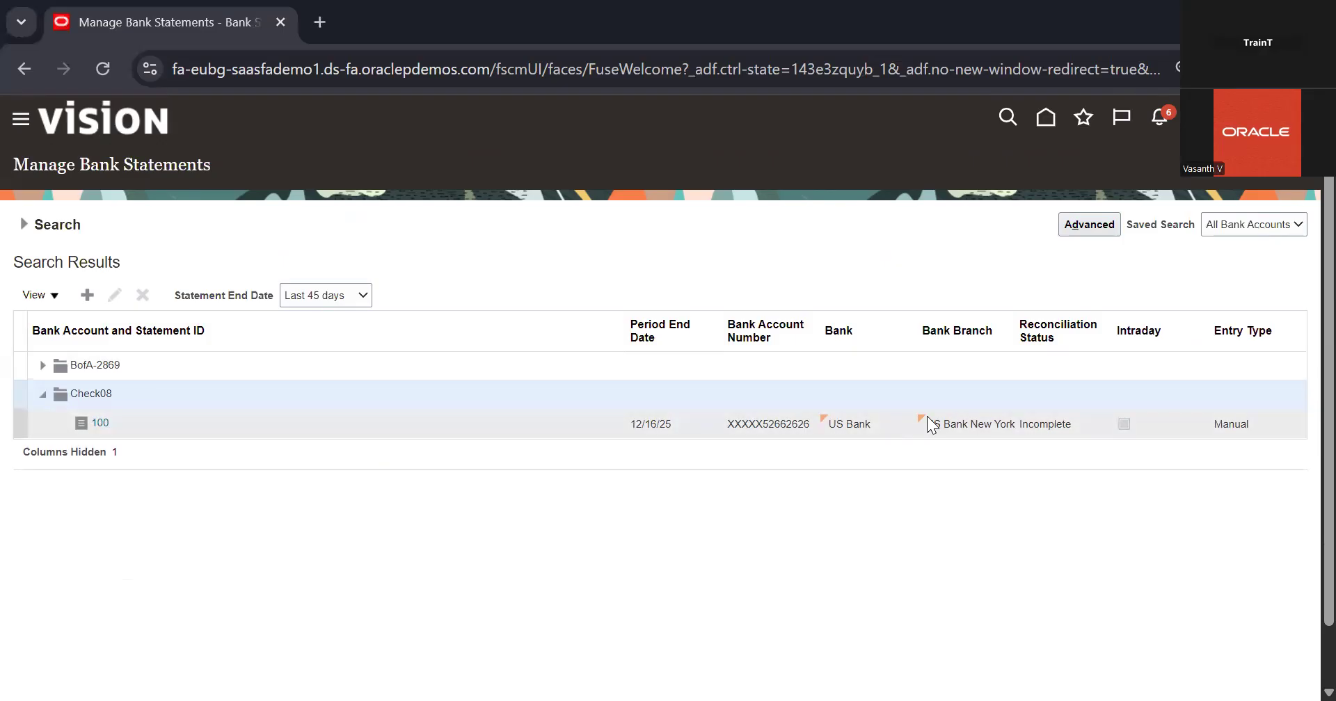
click(99, 424)
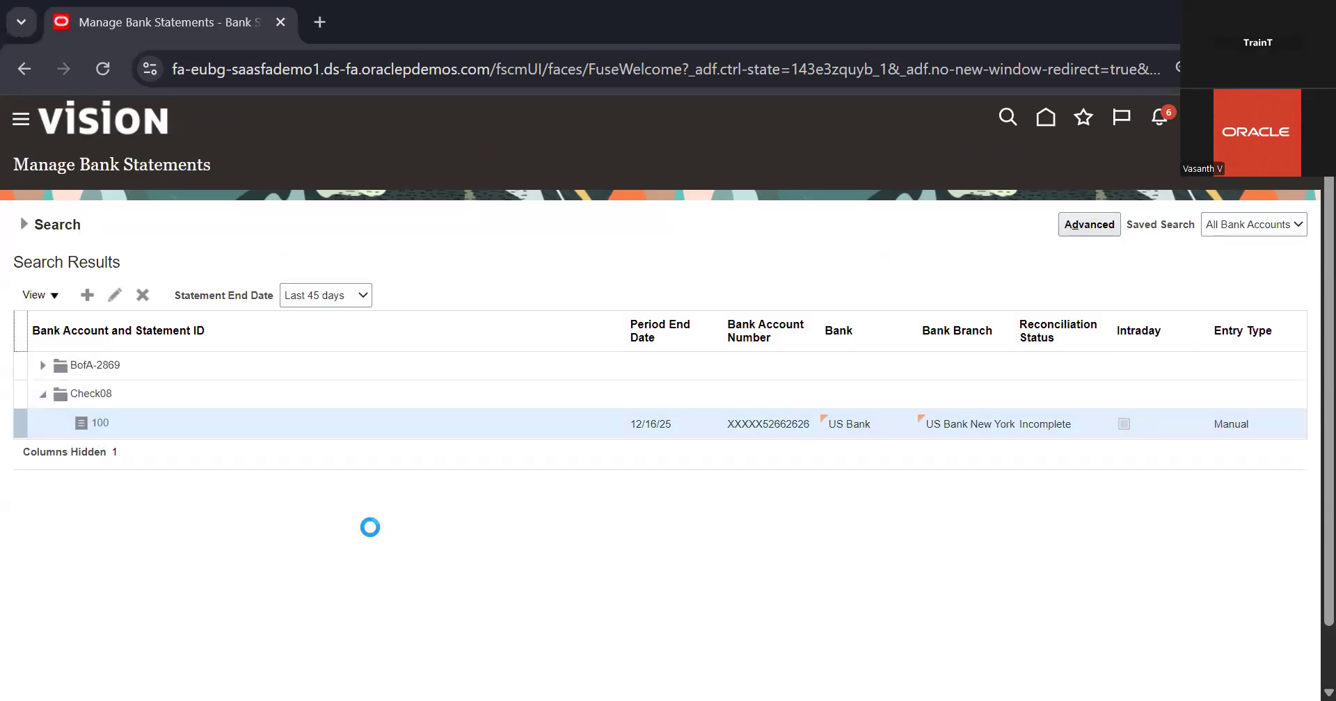
Examine the header, reconciliation status and balances of bank statement 100, and close the statement
scroll(501, 491, down, 1)
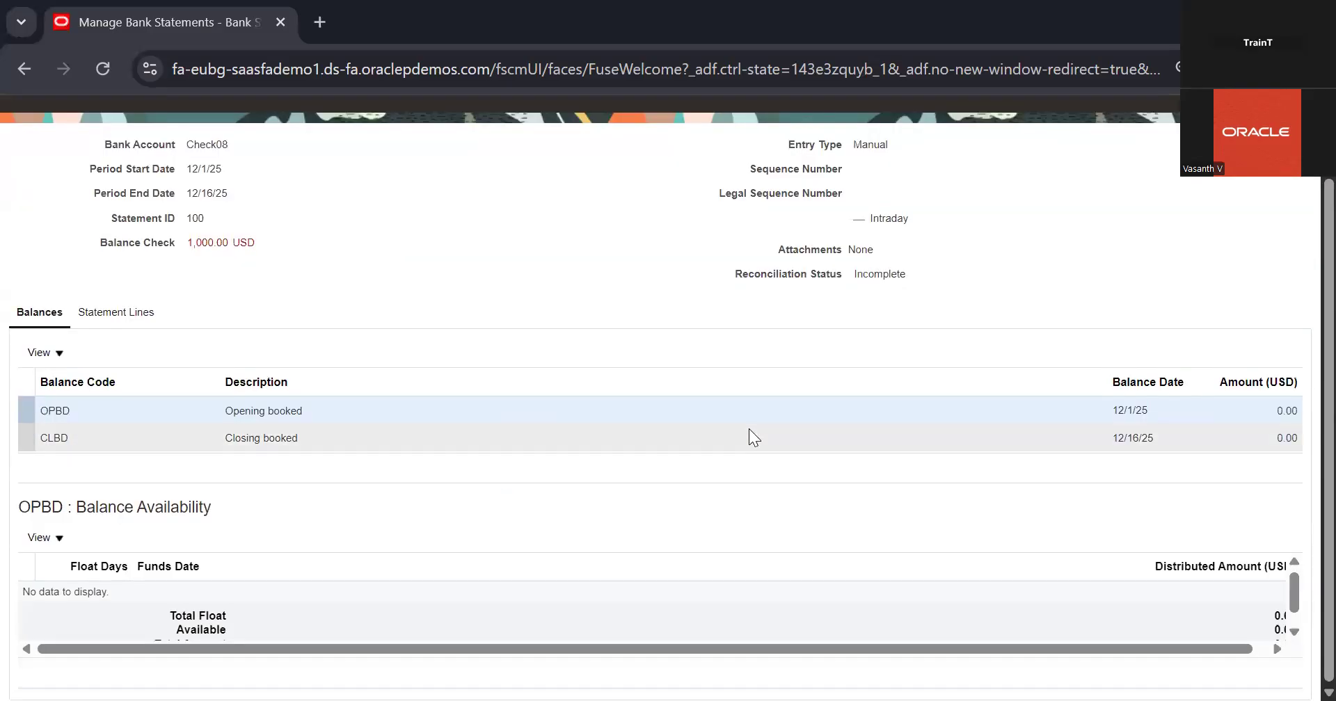
scroll(749, 429, up, 1)
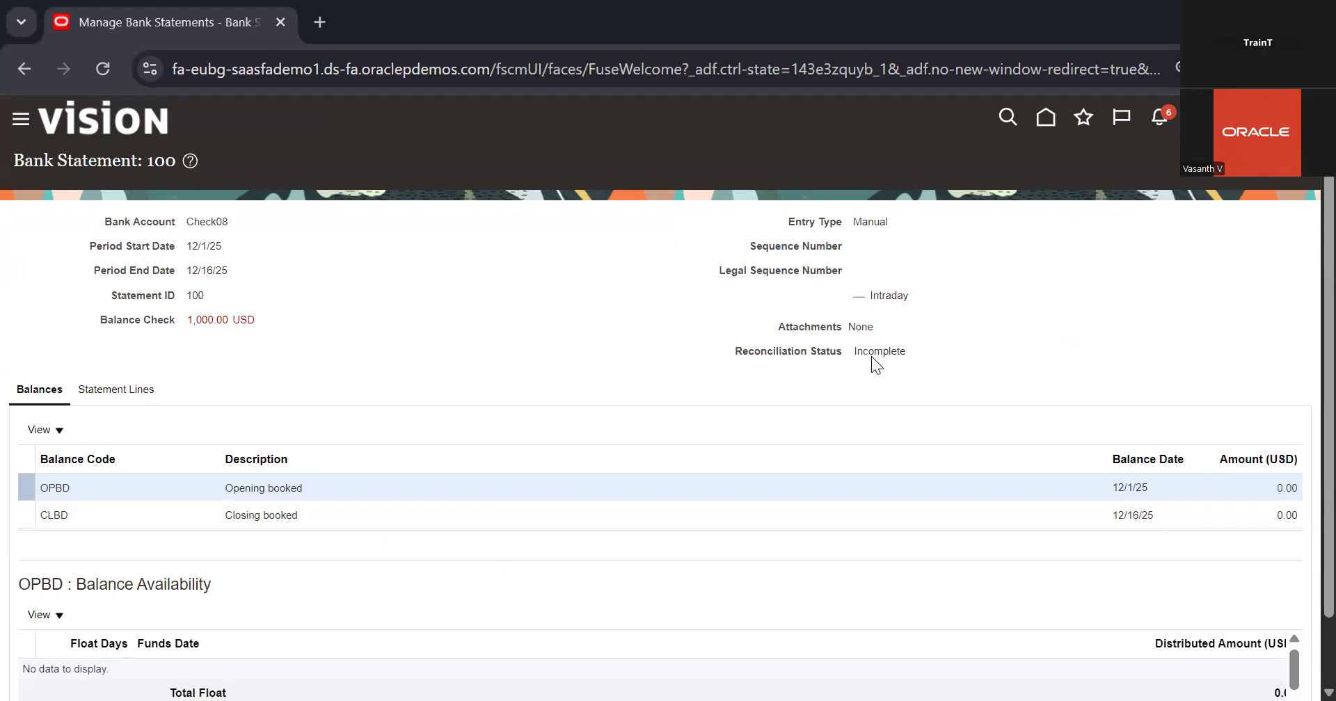
scroll(485, 271, down, 1)
scroll(486, 272, up, 1)
click(1282, 163)
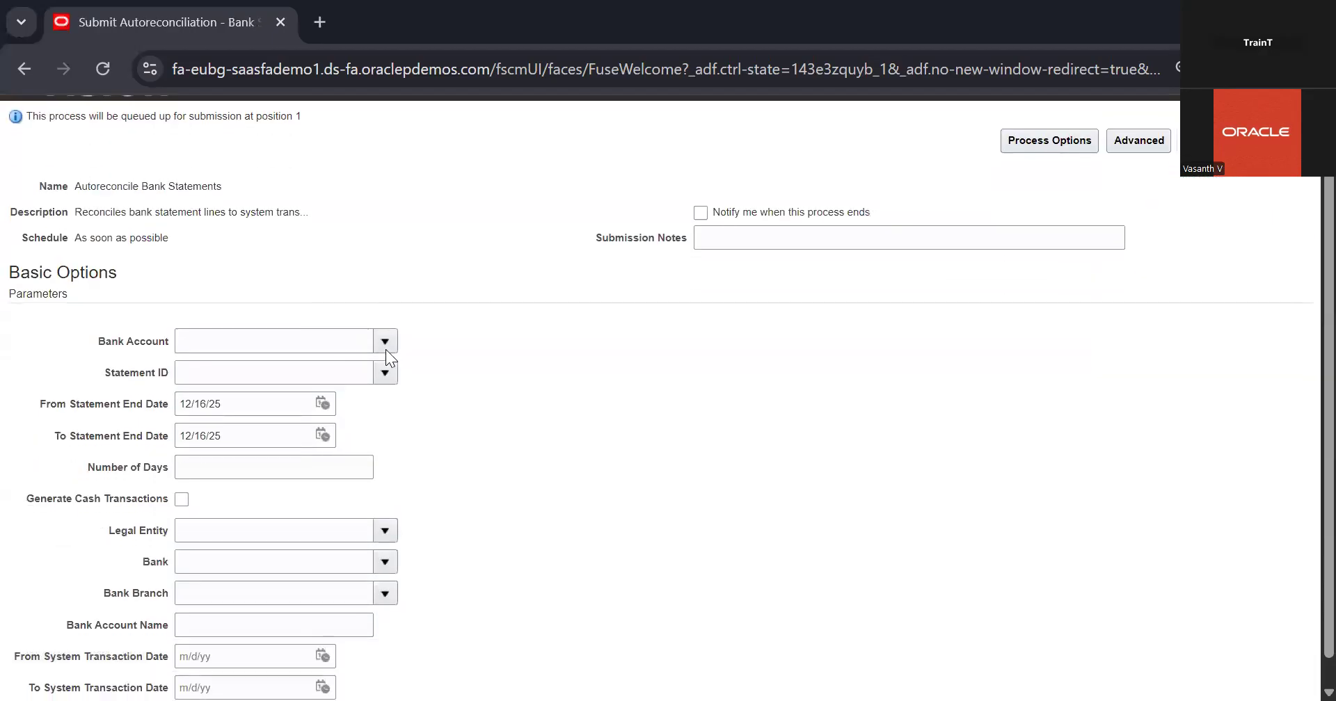
Look through the bank account choices and parameters of the autoreconciliation process, and leave it without submitting
click(386, 342)
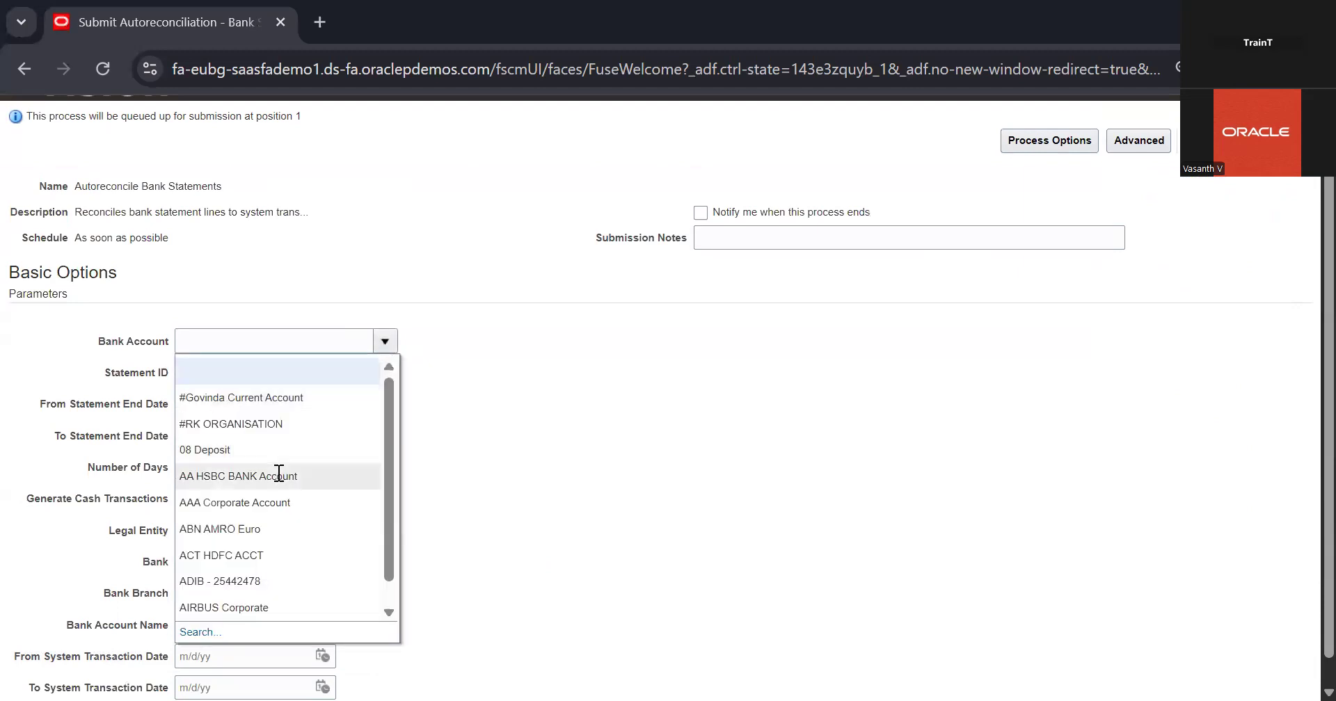
click(564, 457)
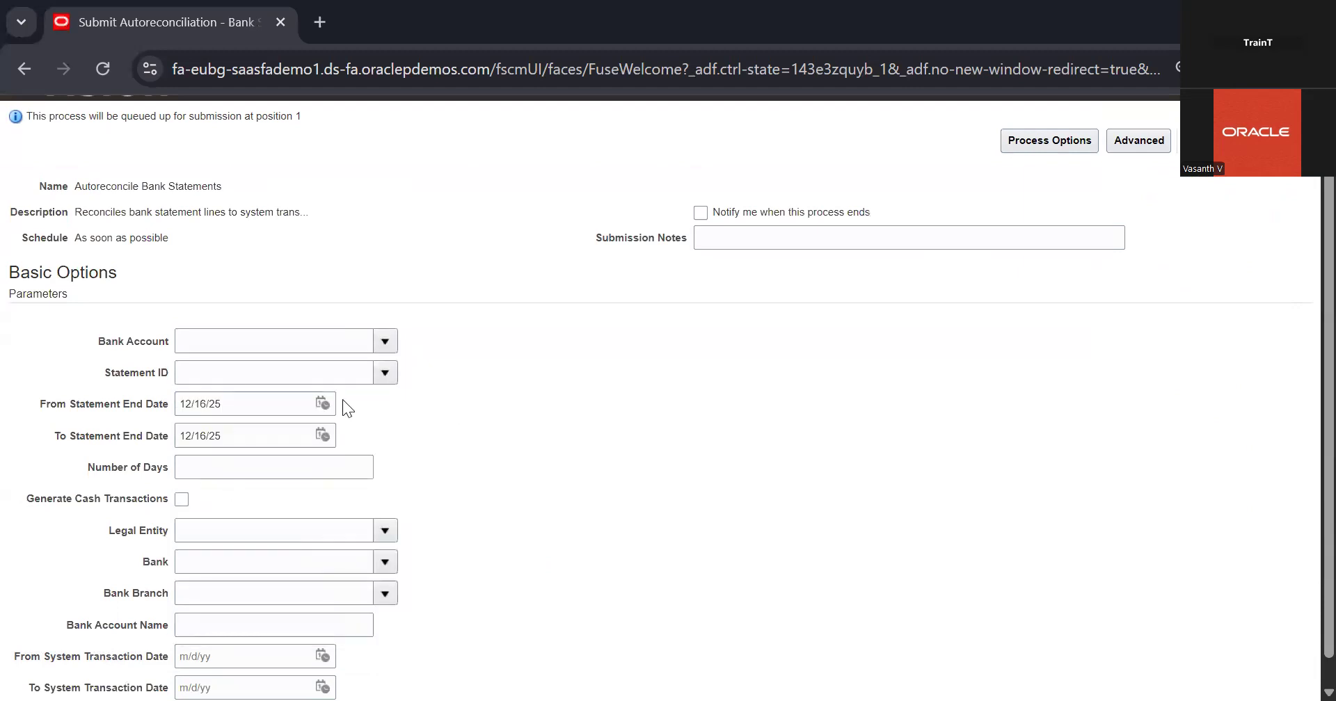
scroll(343, 400, down, 1)
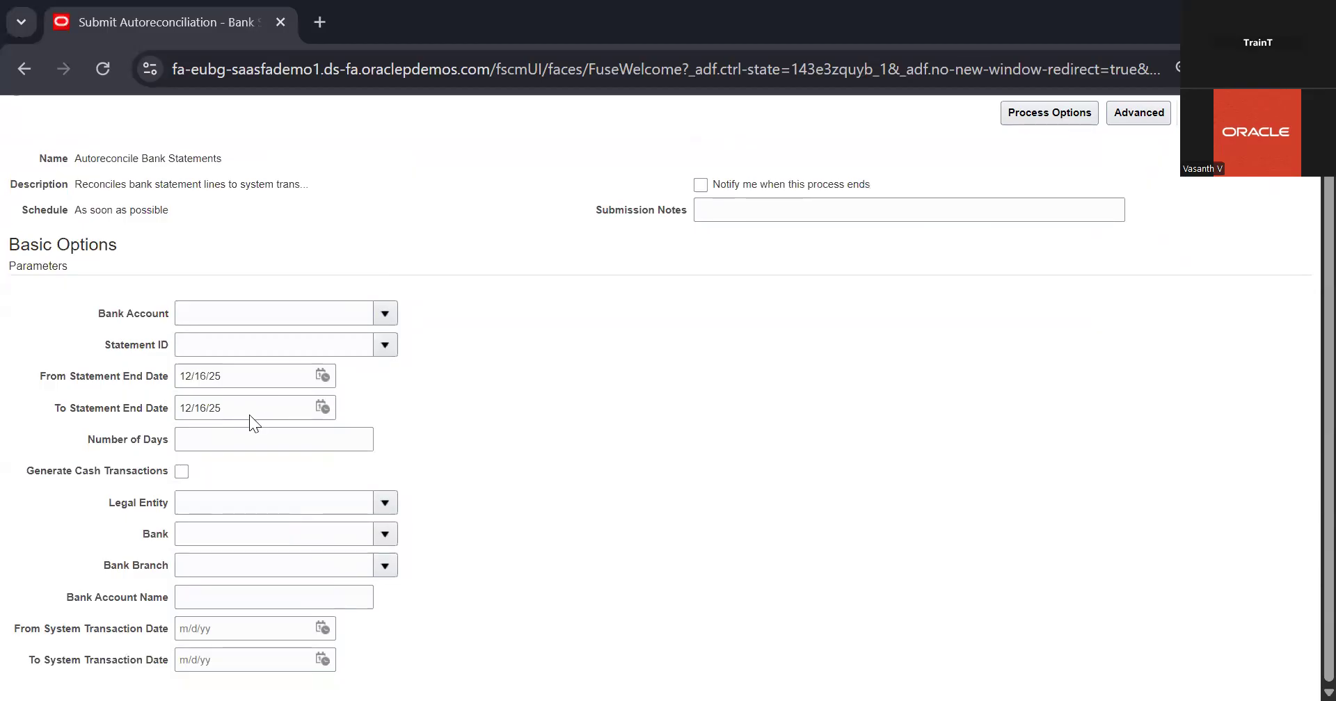
scroll(905, 251, up, 1)
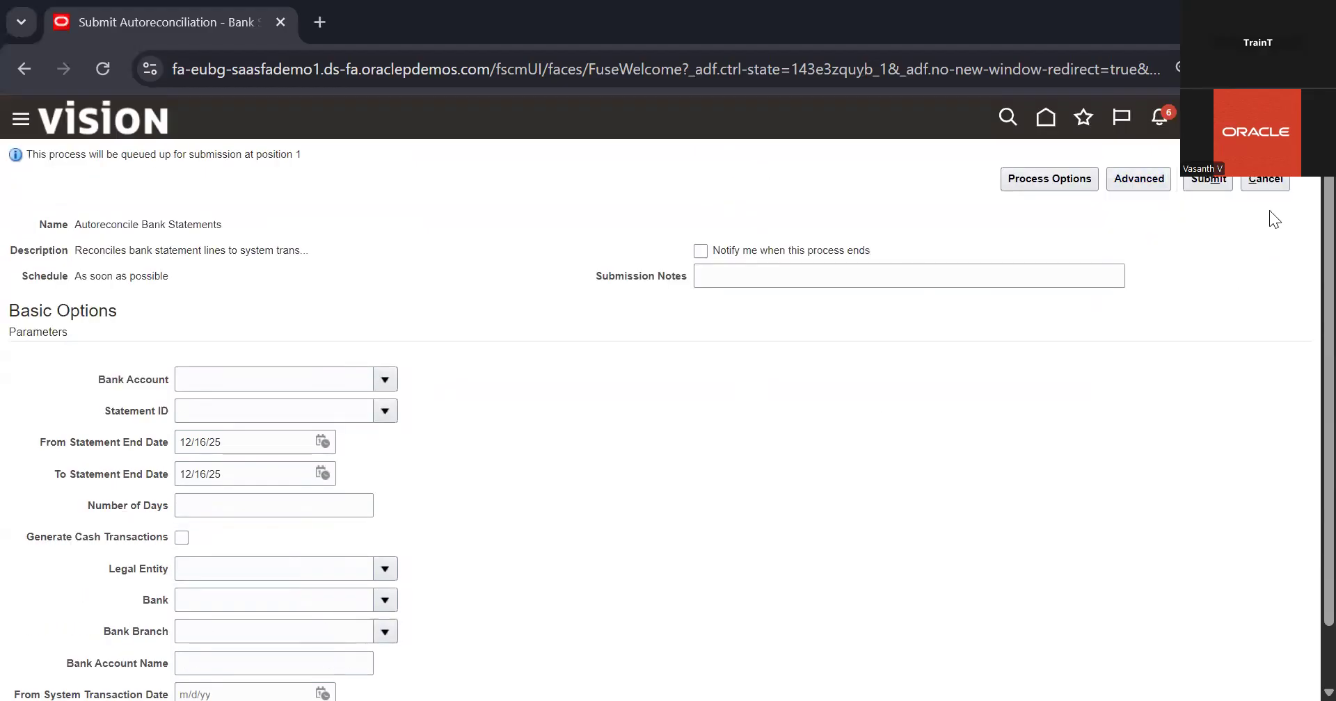
click(1271, 189)
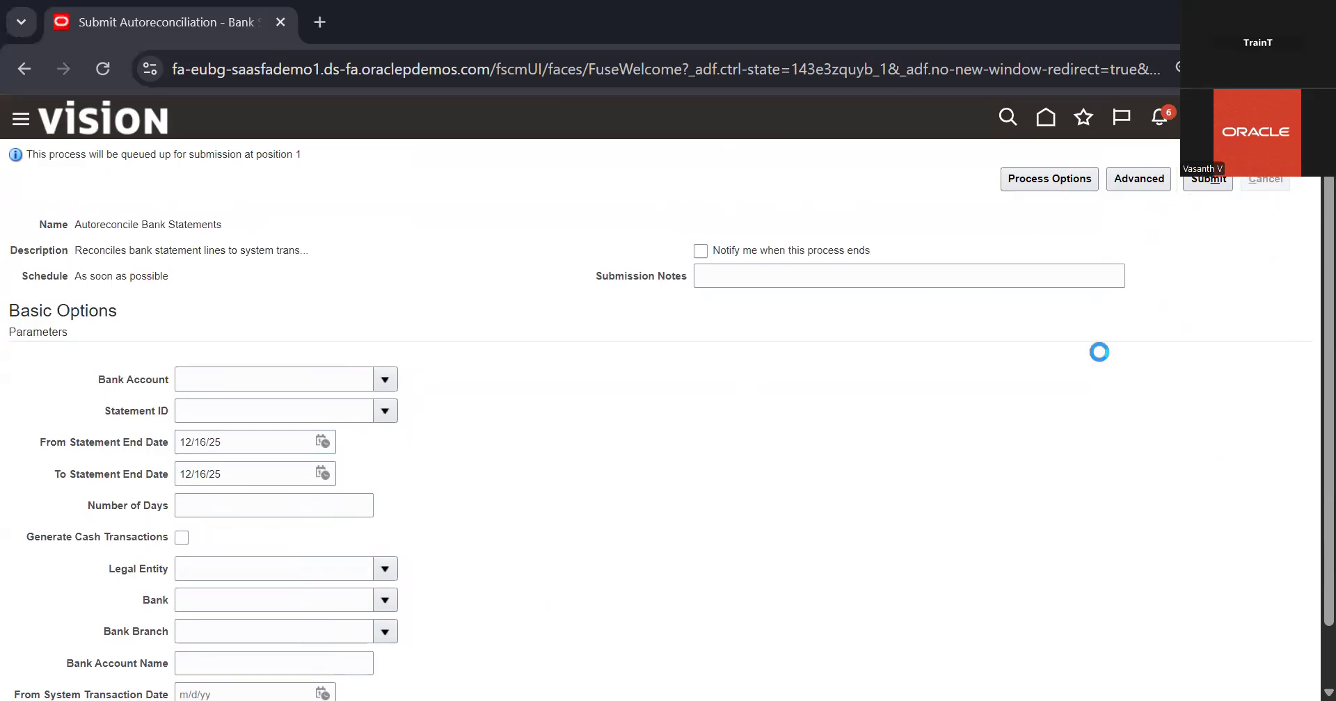
Open the Manual Reconciliation page and look at the available bank accounts
click(1300, 289)
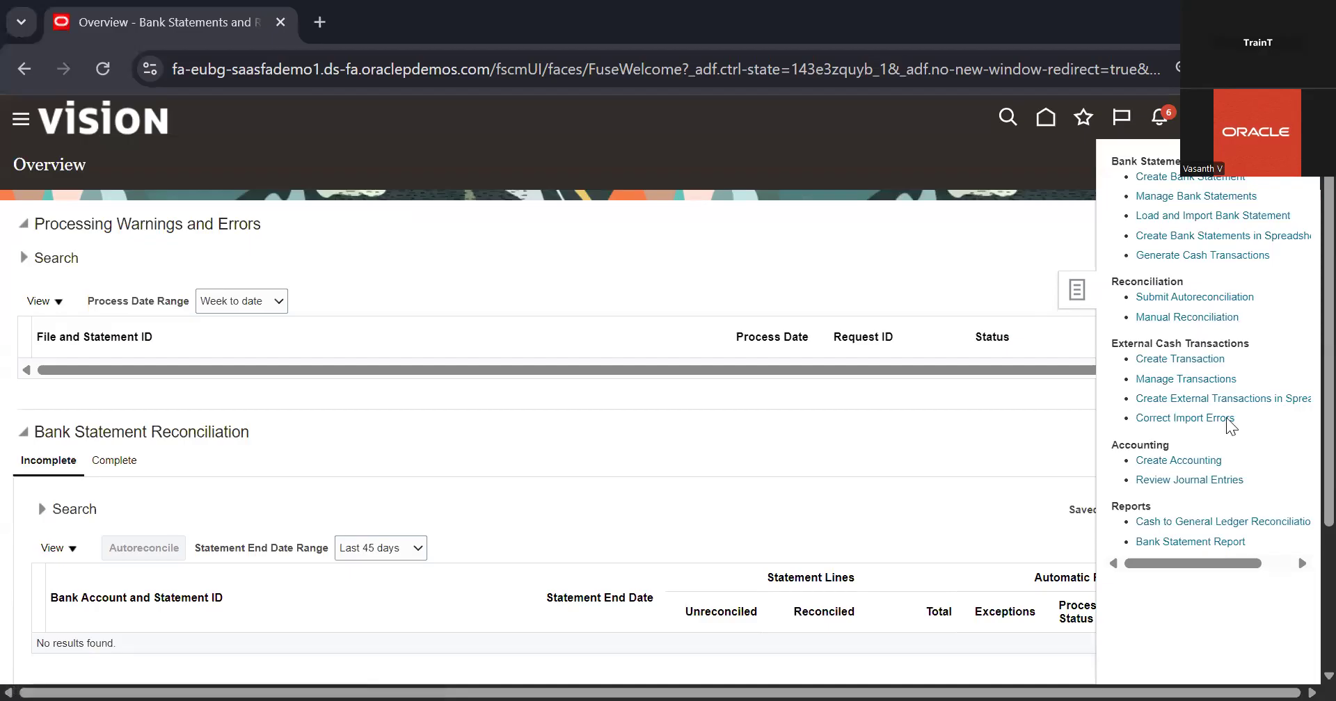
click(1173, 321)
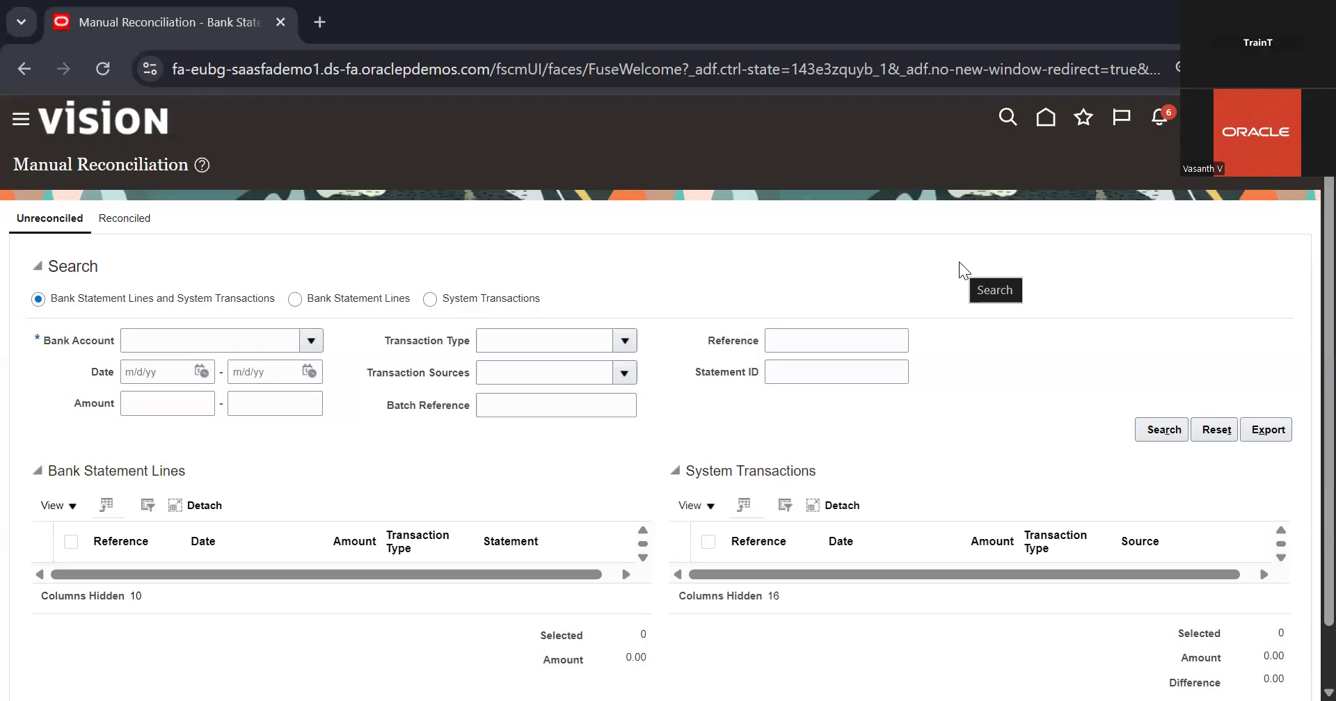
click(308, 343)
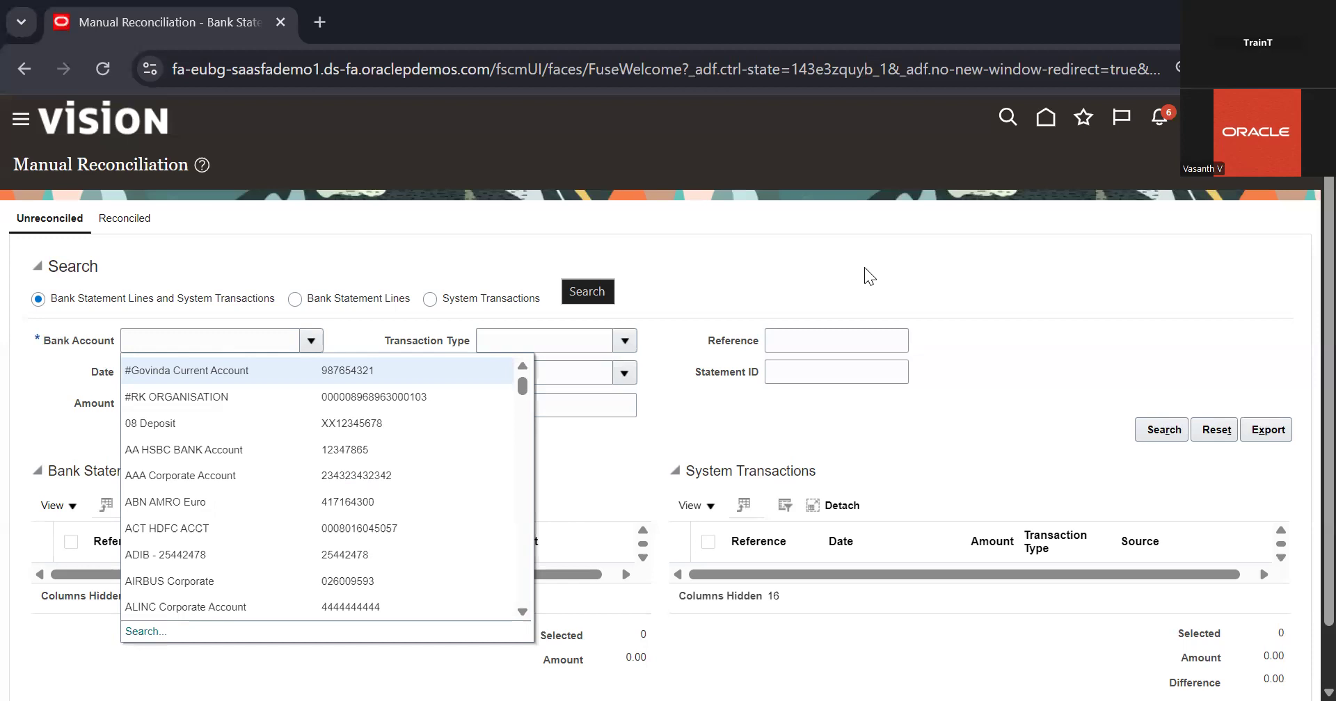
click(883, 447)
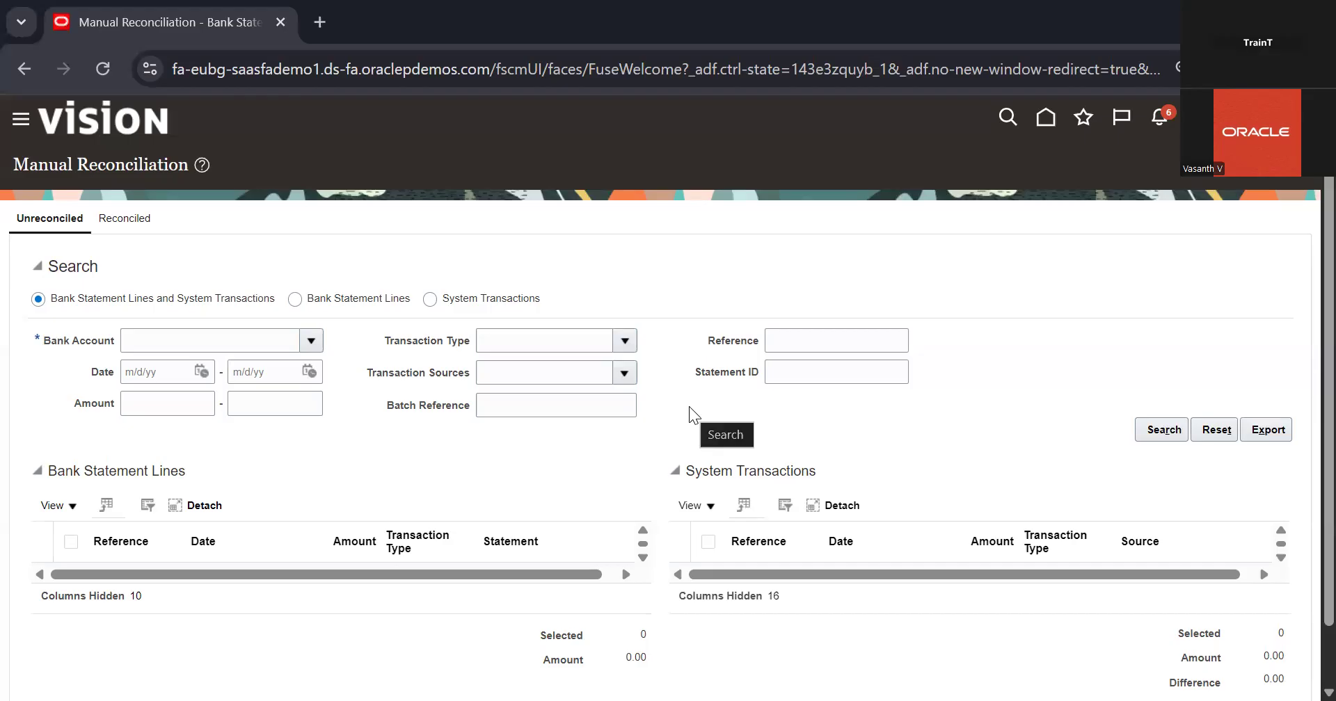
Look up Check08 as the bank account and search its unreconciled bank statement lines and system transactions
click(304, 342)
scroll(259, 478, down, 3)
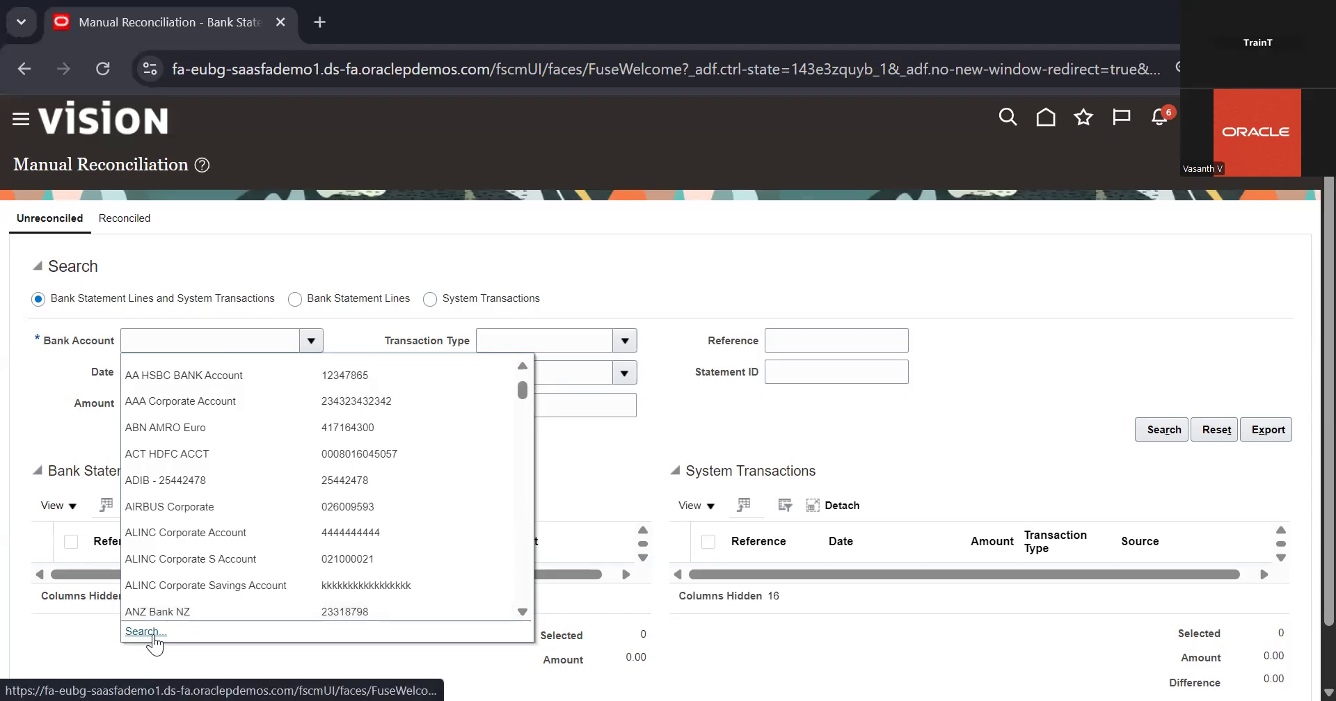
click(149, 634)
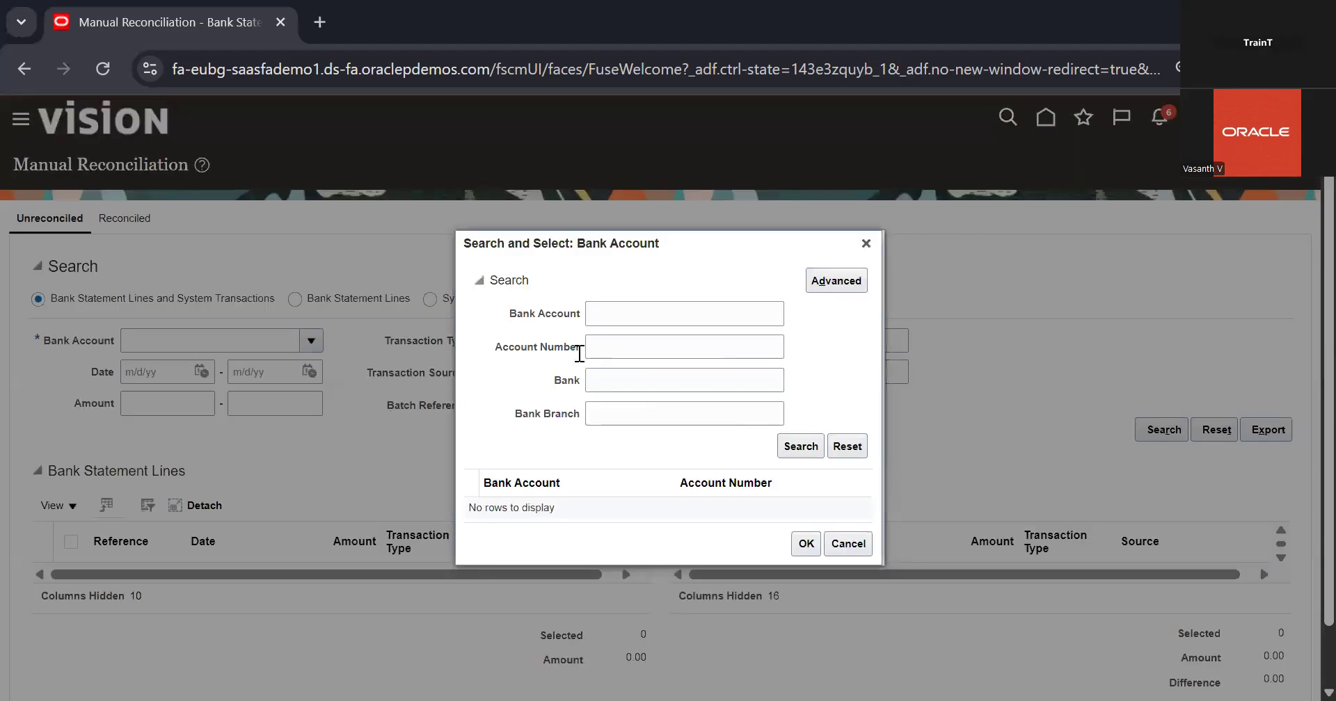
text(che)
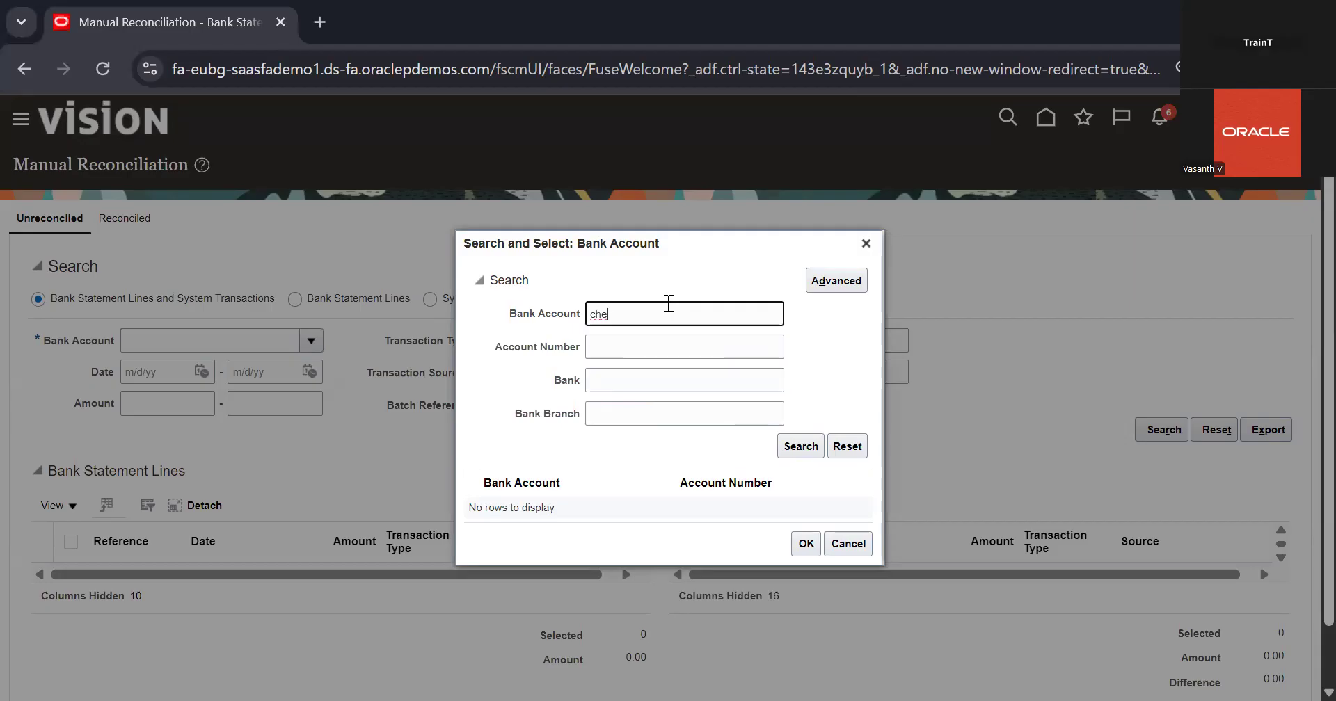
key(Return)
double_click(724, 500)
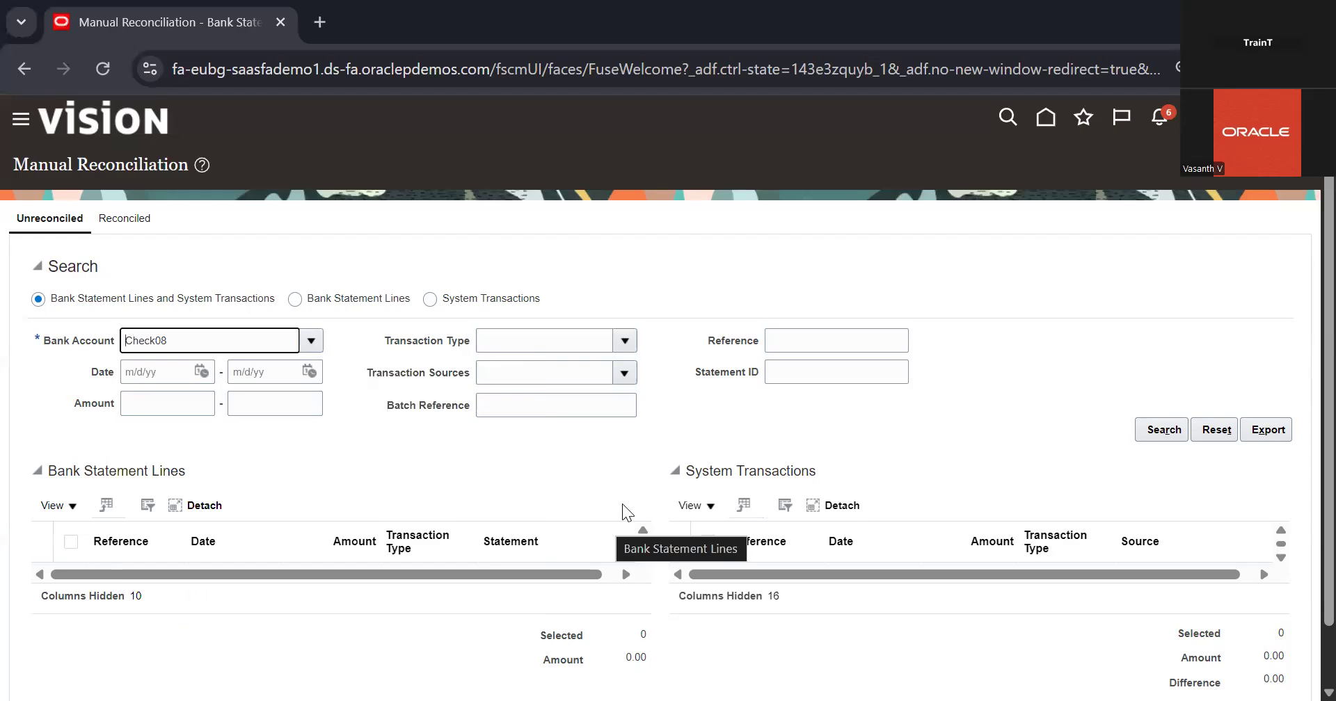
click(1140, 438)
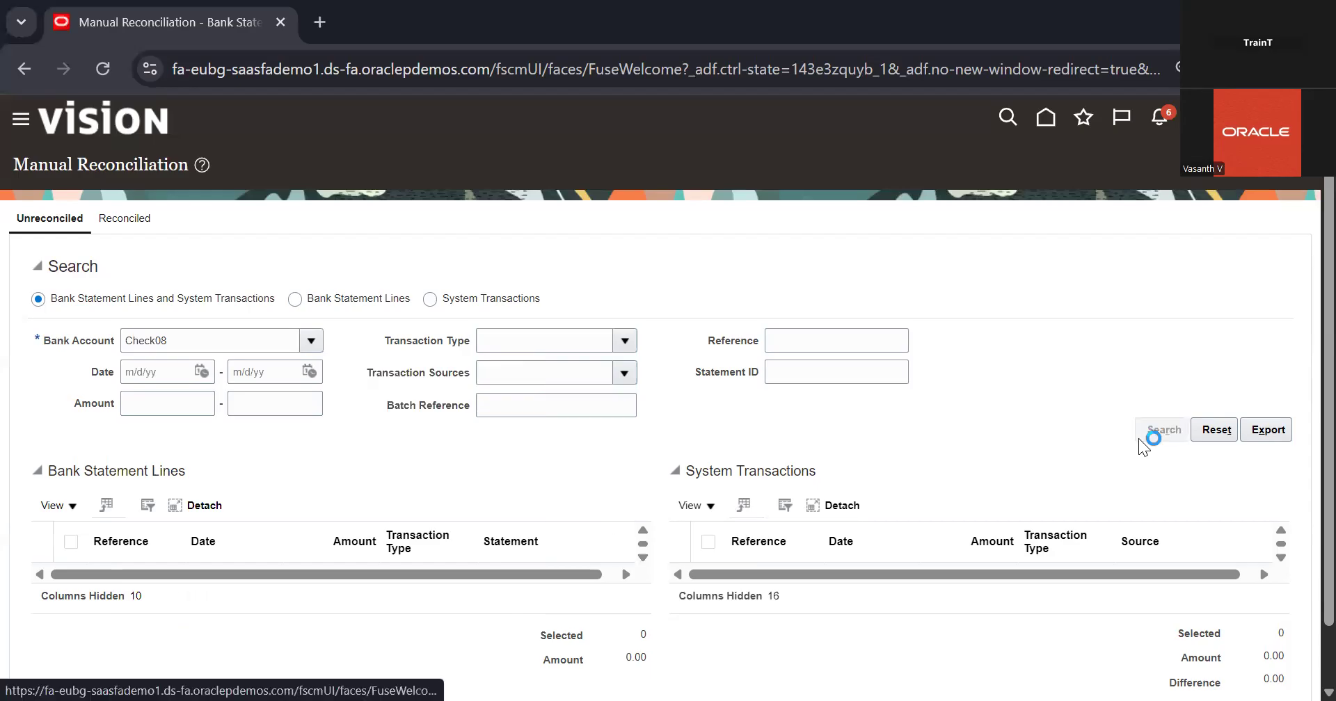
Start a new bank statement for the Check08 account with a period from 12/1/25 to 12/16/25
scroll(986, 420, down, 1)
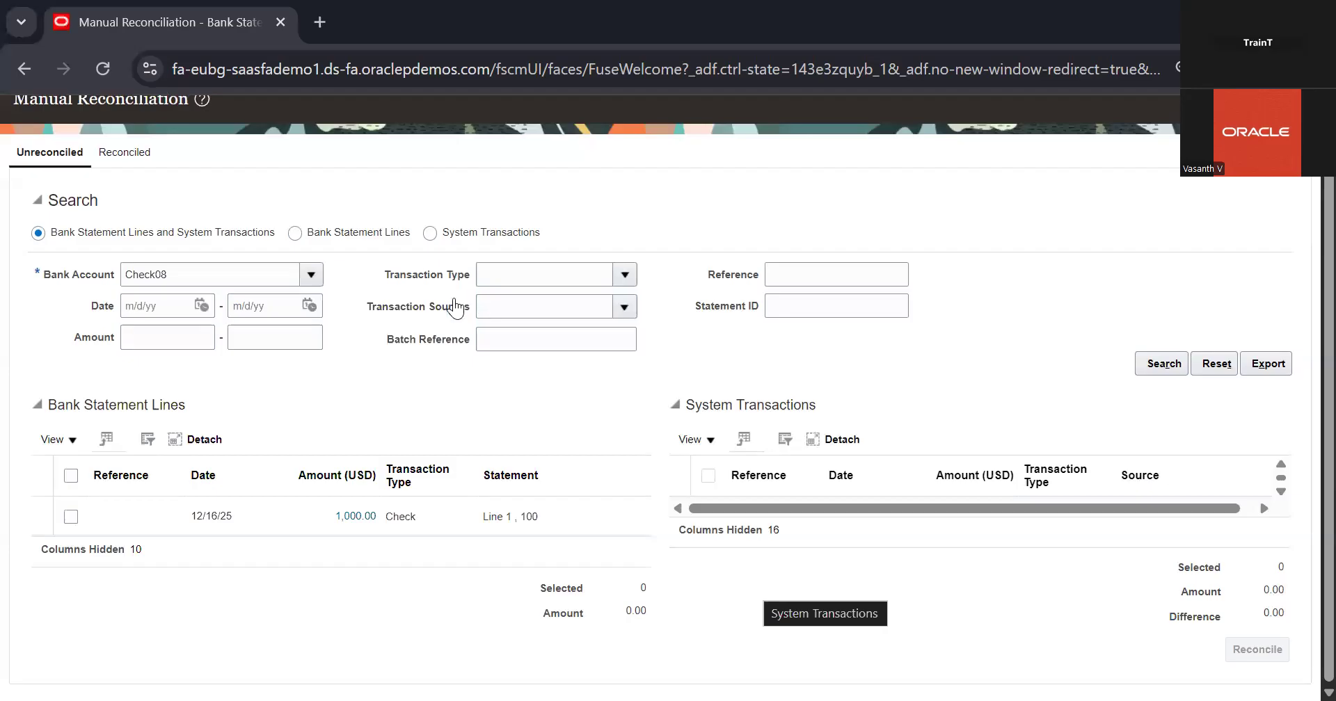
scroll(456, 307, up, 1)
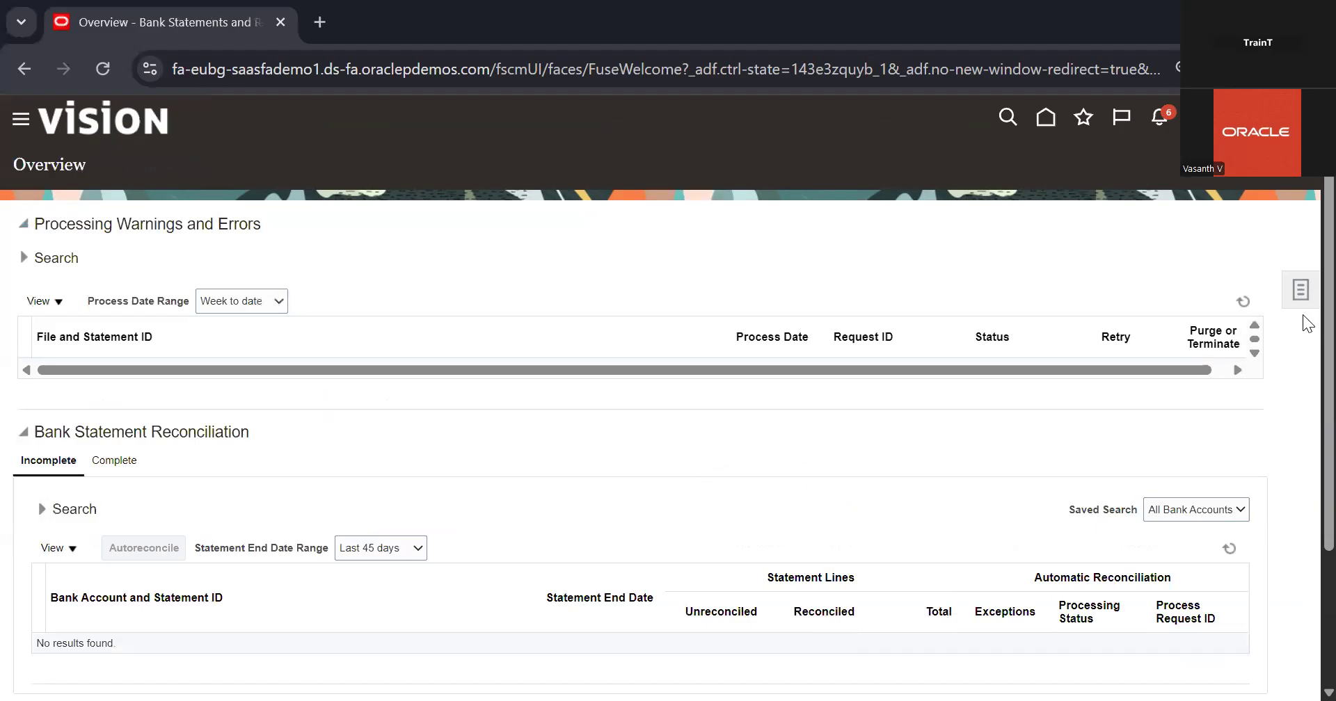
click(1298, 291)
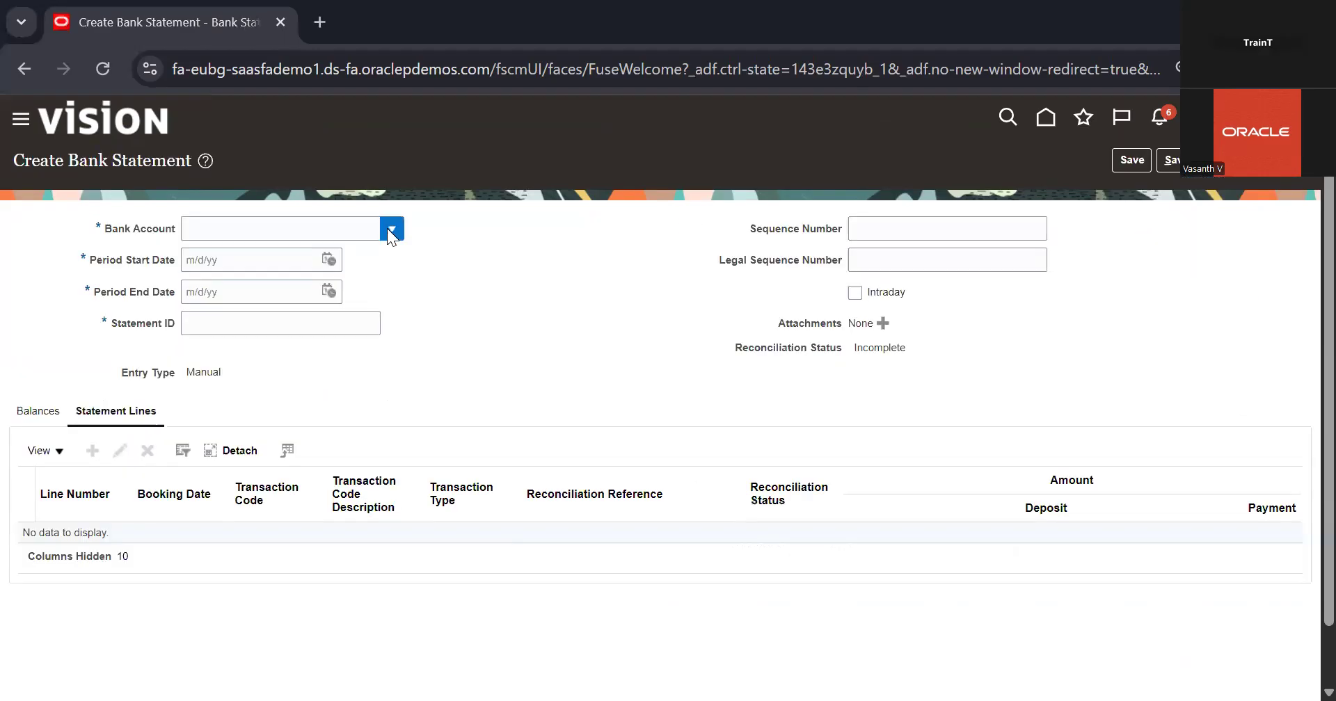
click(388, 229)
click(338, 284)
click(328, 260)
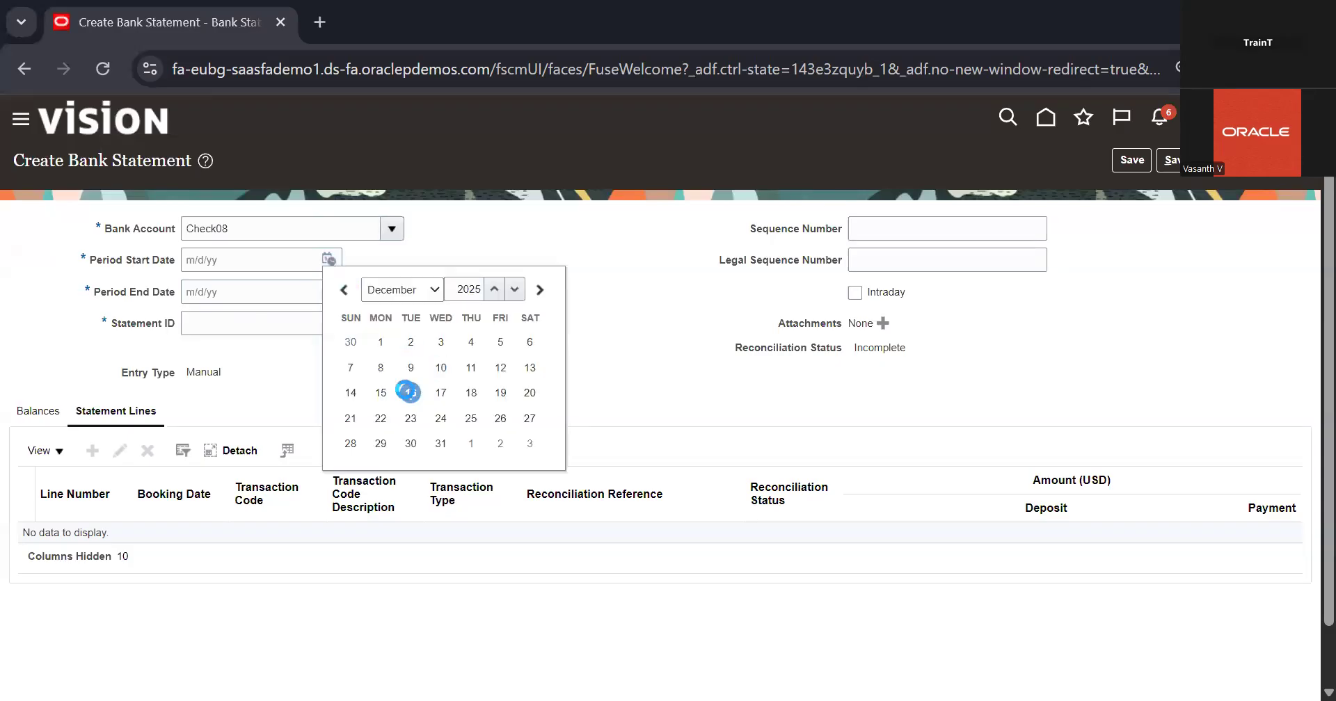
click(407, 388)
click(329, 292)
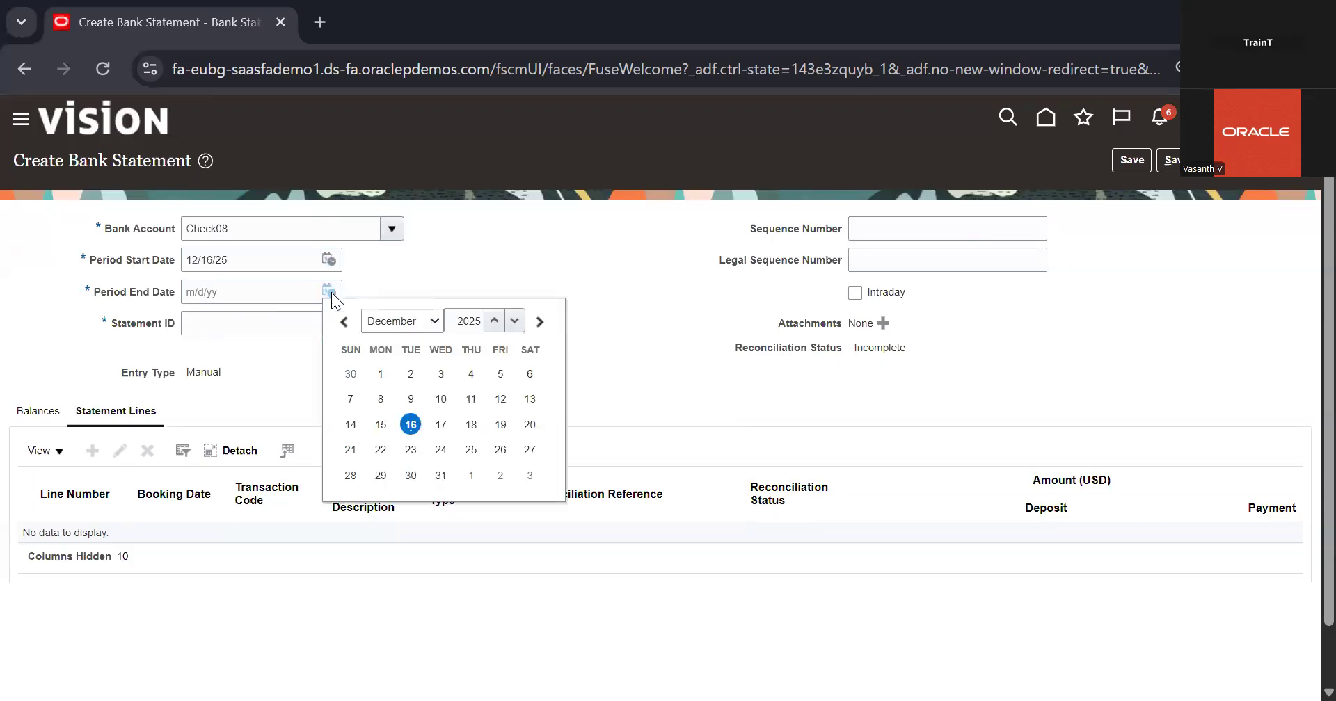
click(328, 263)
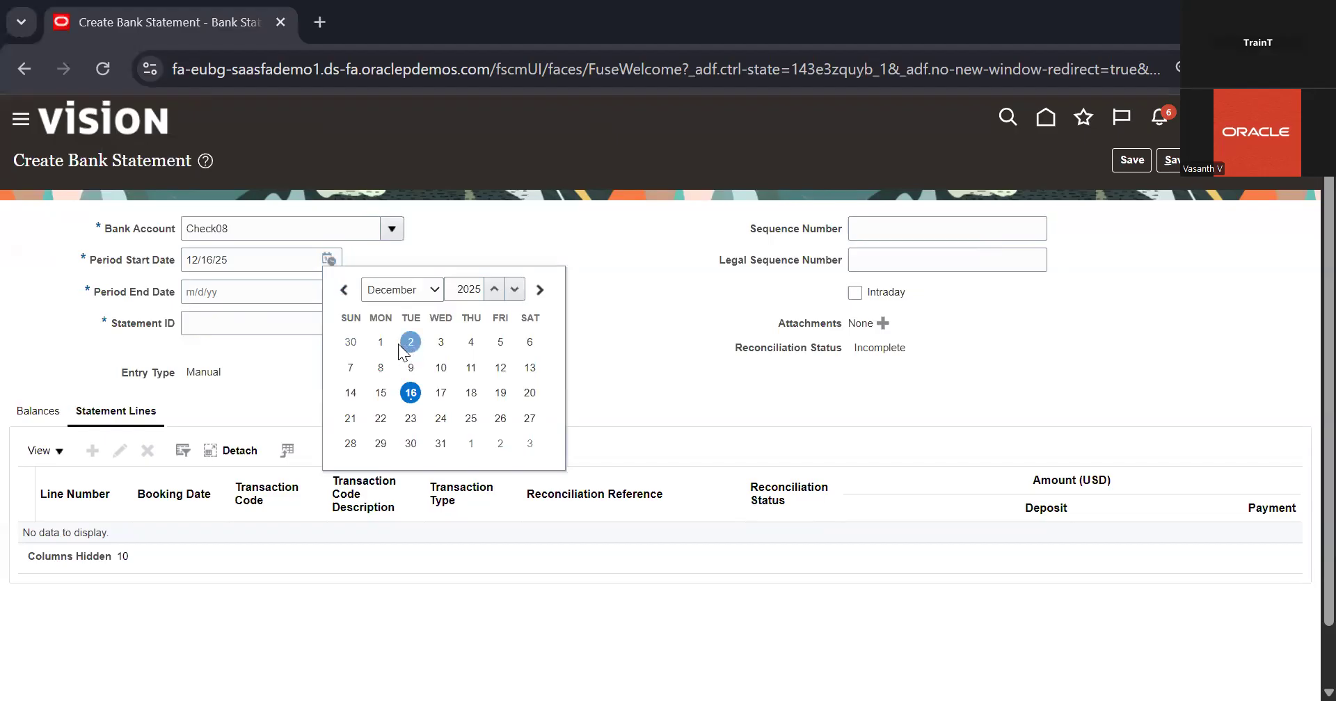
click(382, 342)
click(328, 292)
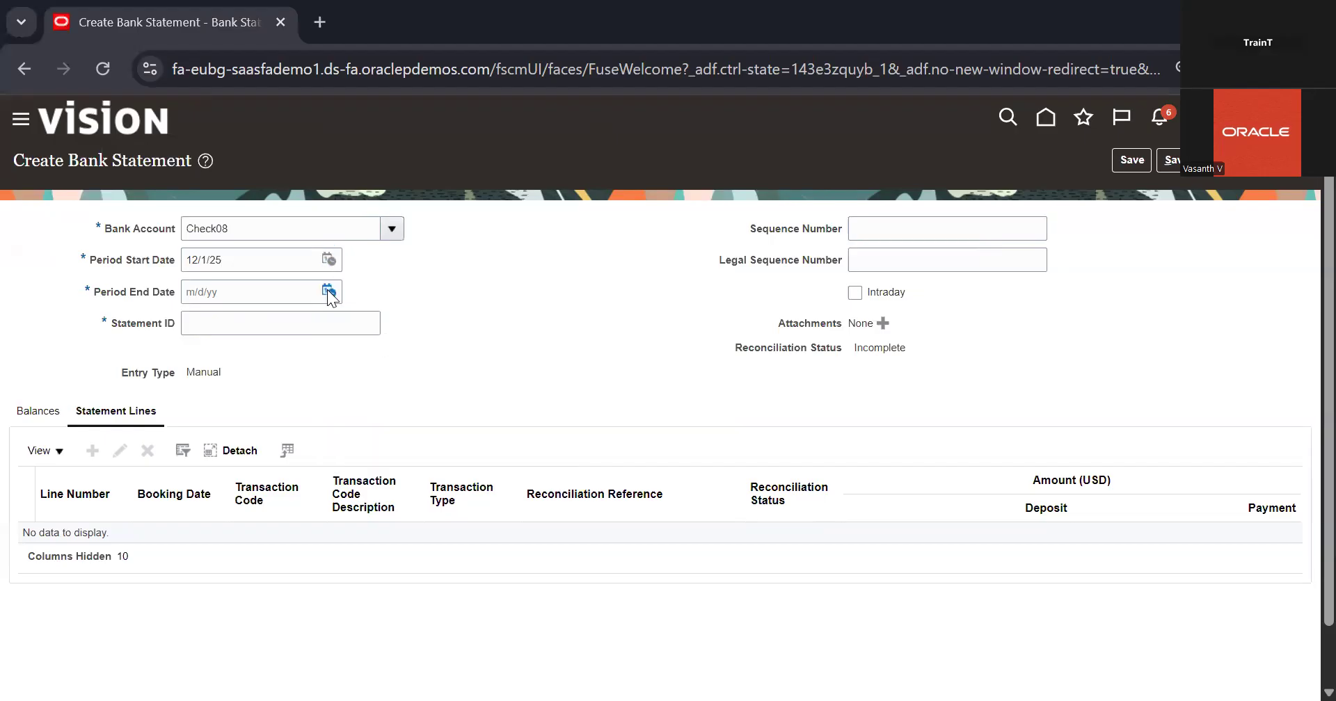
click(407, 422)
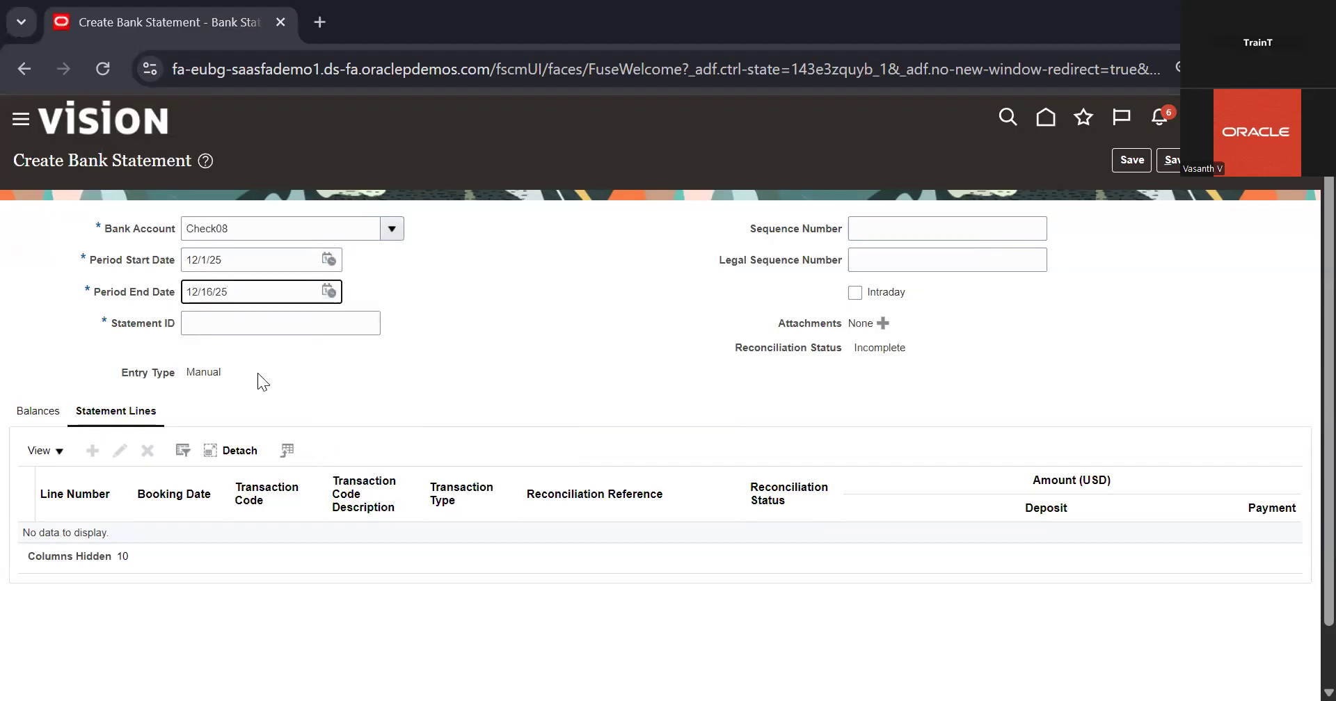
Set the statement ID to 101 and save the bank statement
scroll(139, 390, down, 1)
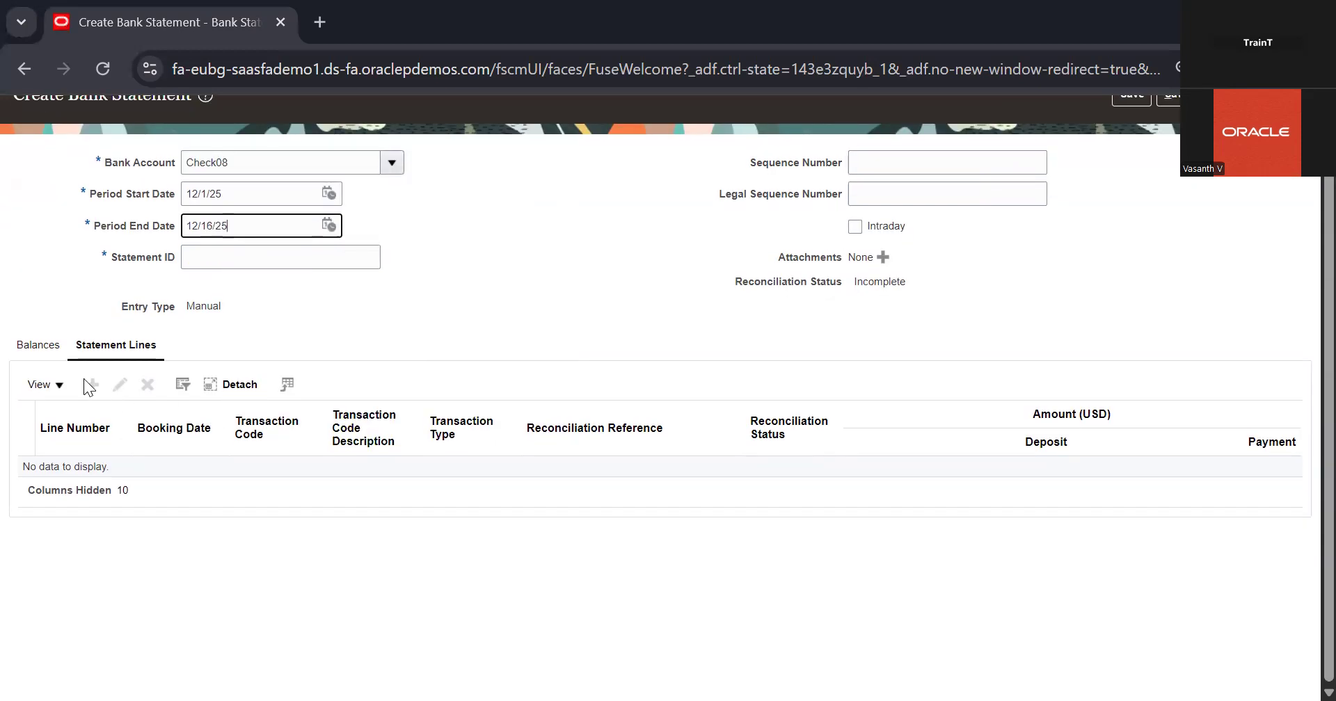
scroll(681, 325, up, 1)
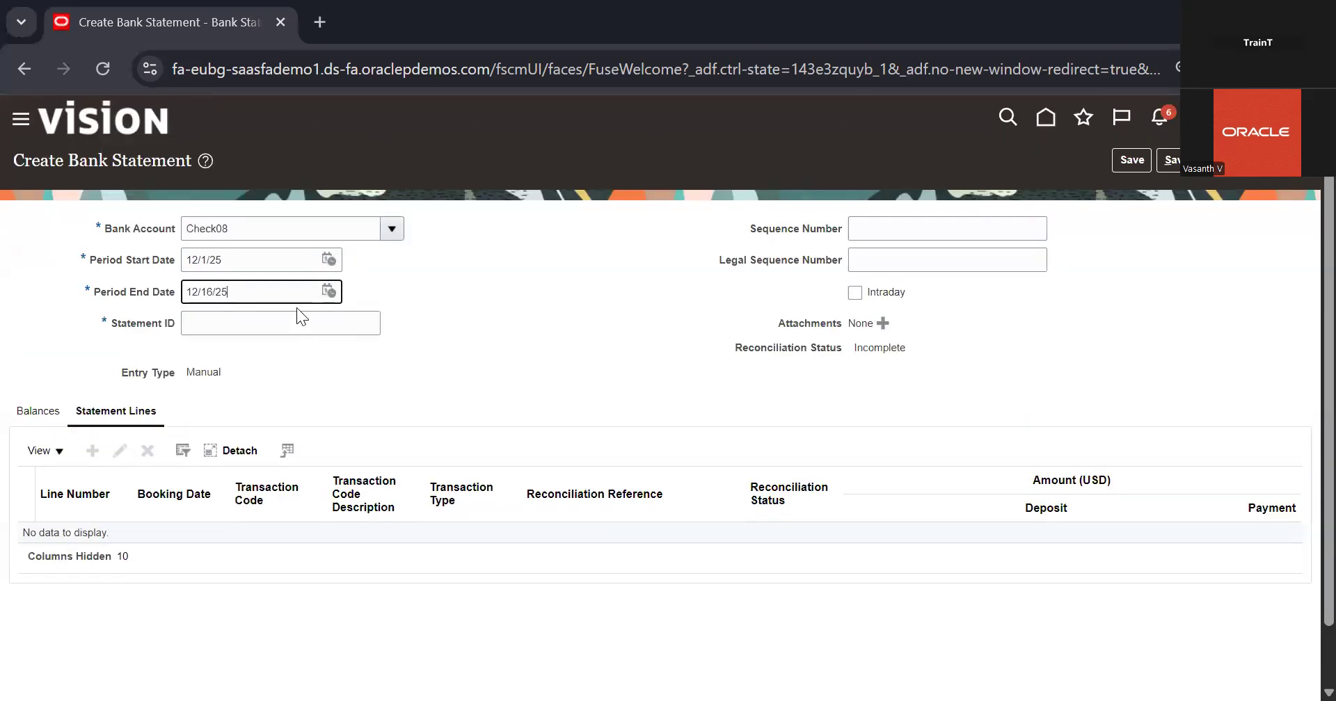
click(325, 322)
text(1001)
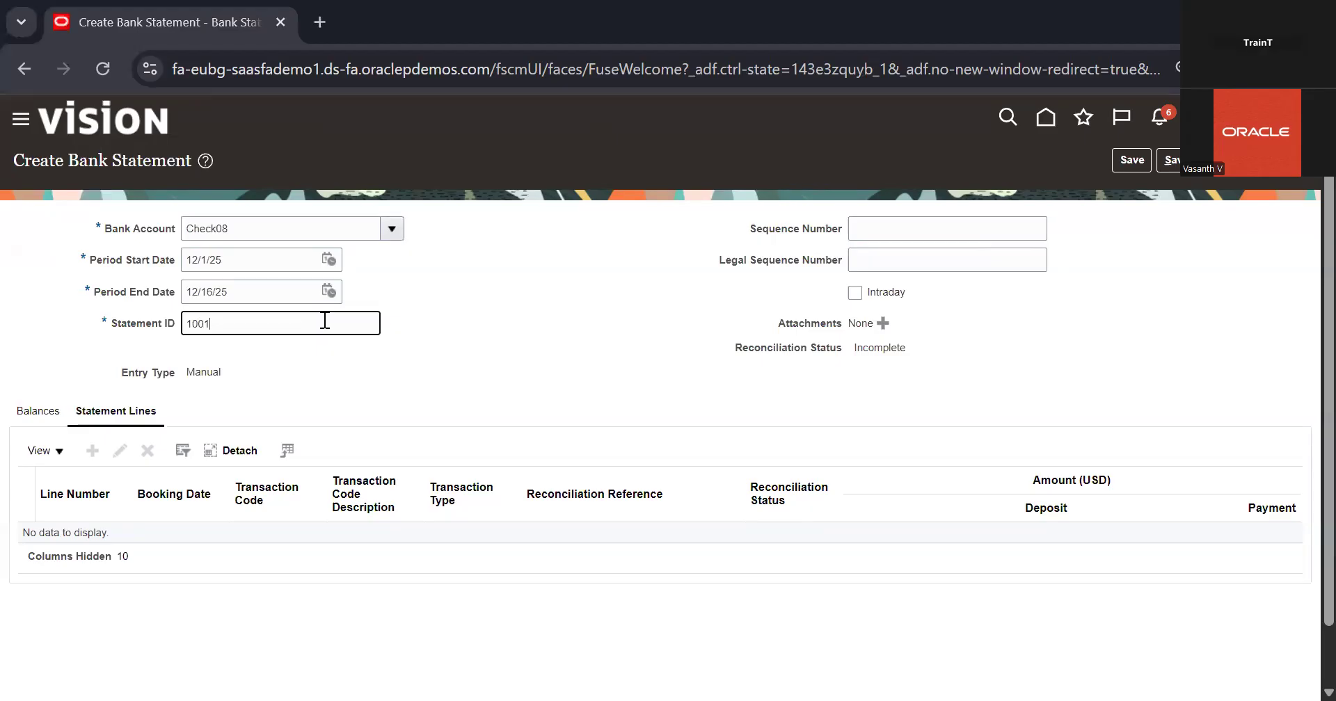
key(BackSpace)
text(1)
key(BackSpace)
key(BackSpace)
text(1)
click(1131, 173)
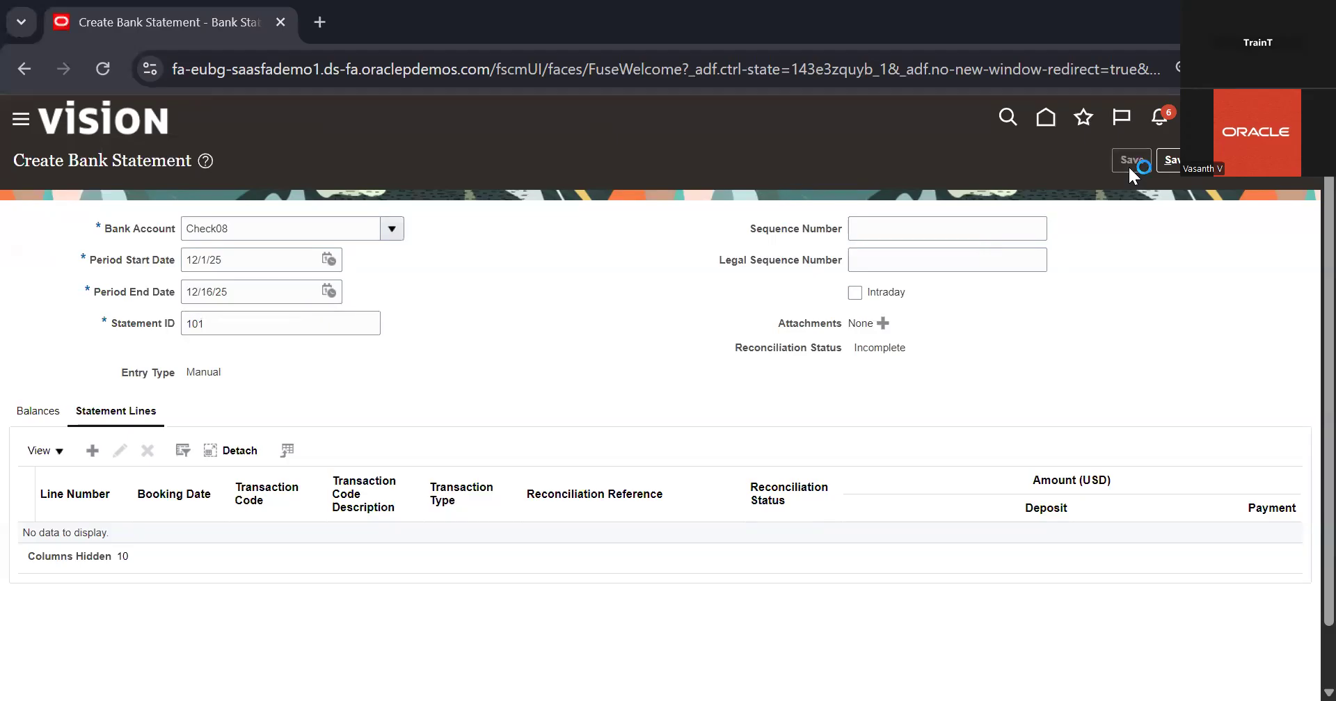
Add a line to statement 101 with transaction code 7824 and the Debit flow indicator
click(91, 451)
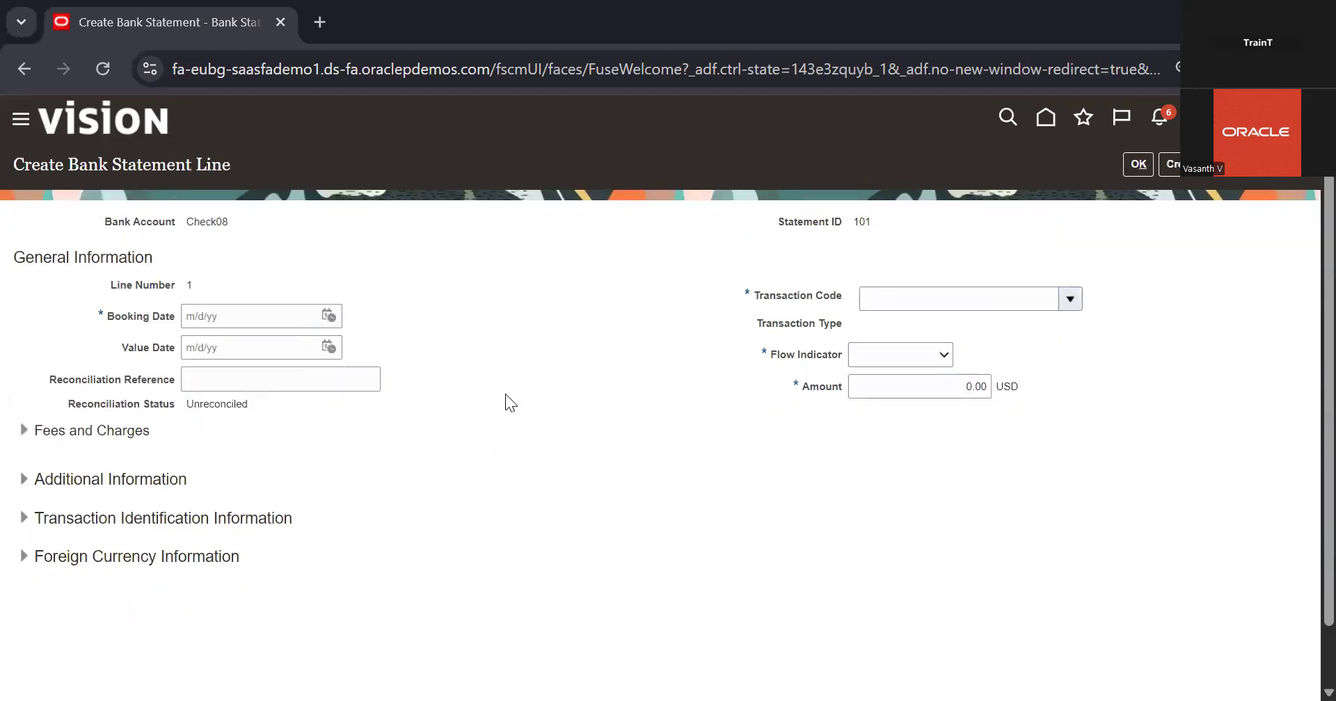
click(1070, 300)
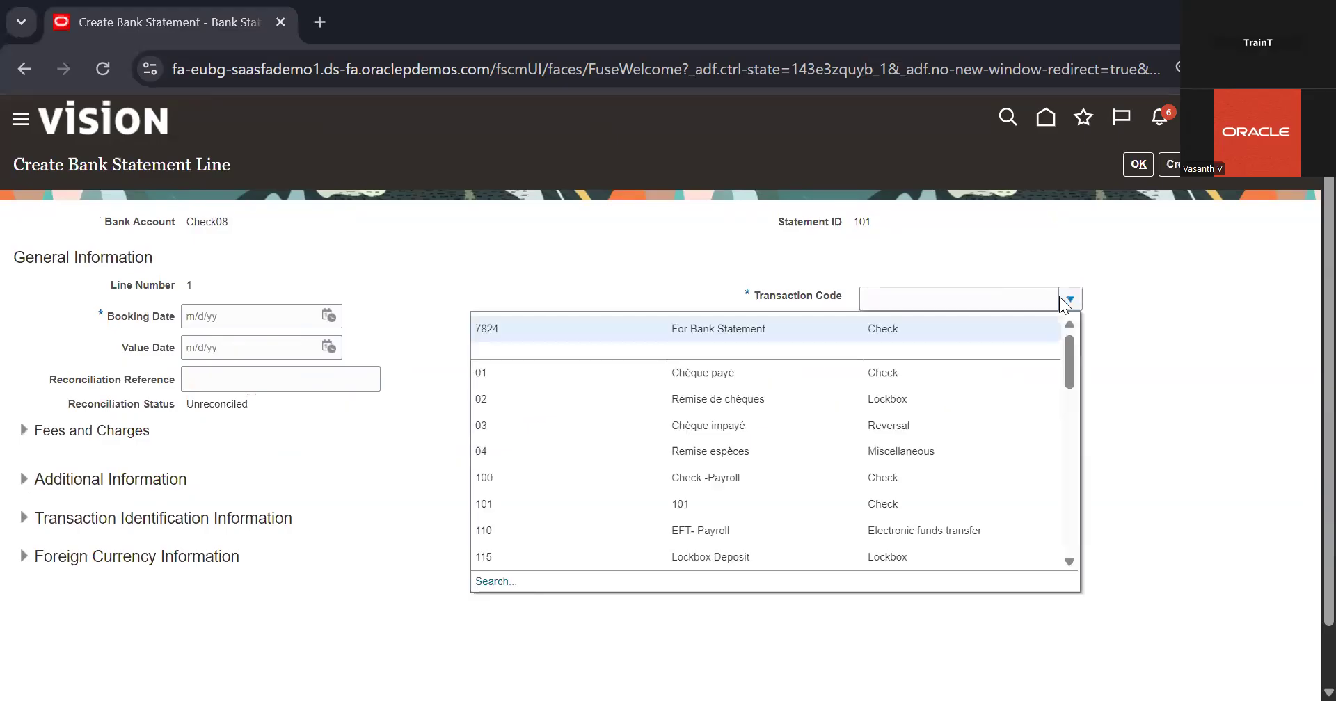
click(814, 333)
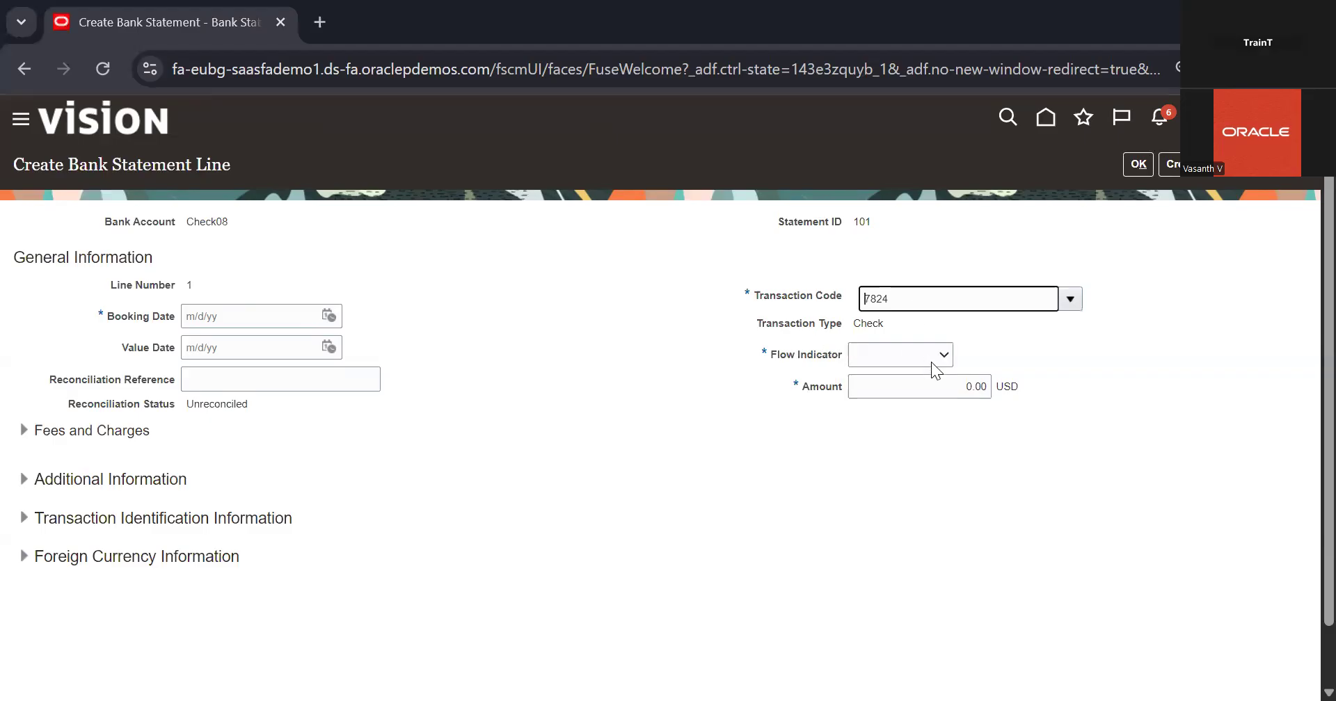
click(930, 361)
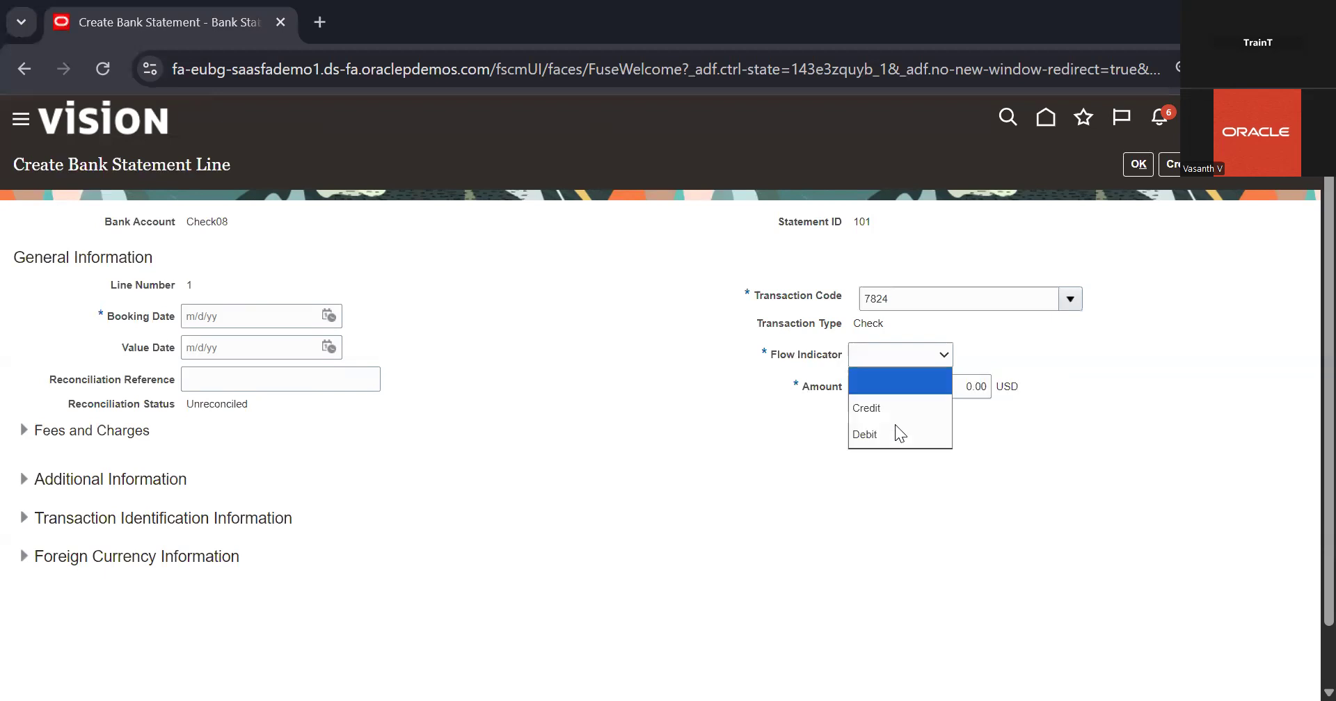
click(896, 435)
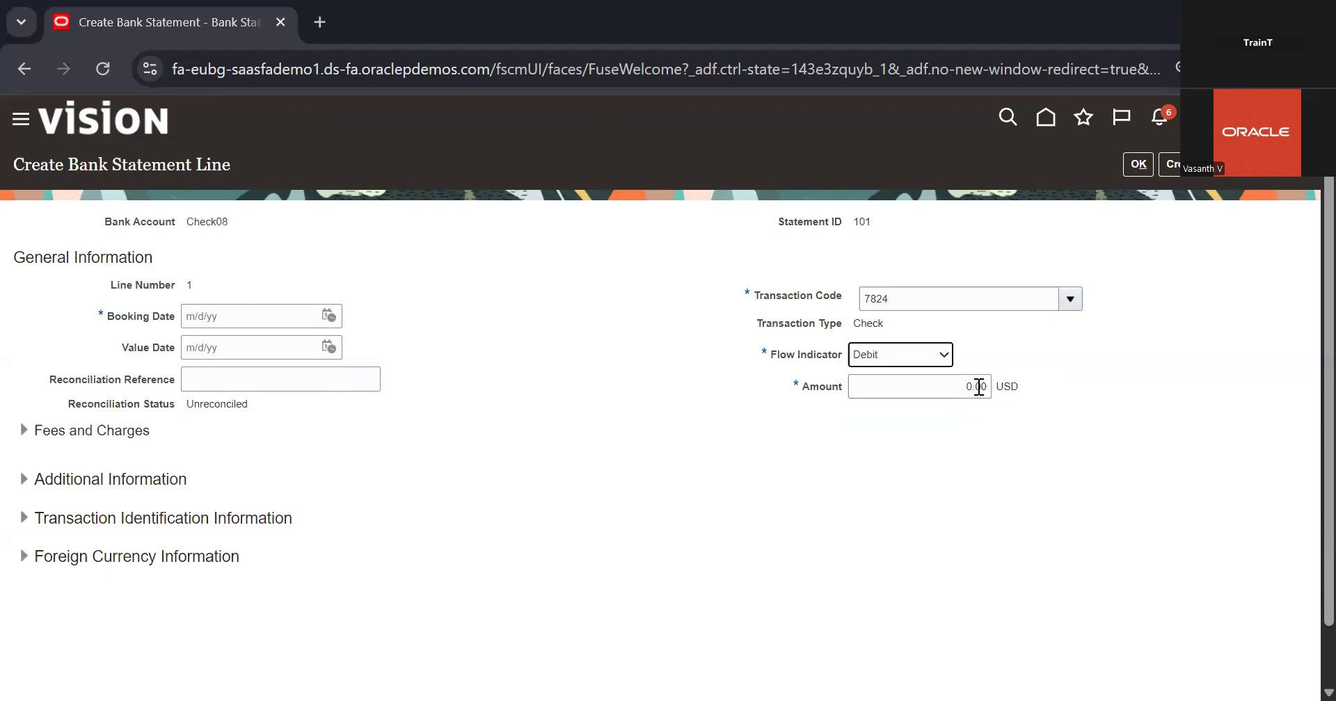
Set the new statement line's amount to 10,000 USD
click(978, 386)
key(BackSpace)
text(10,0)
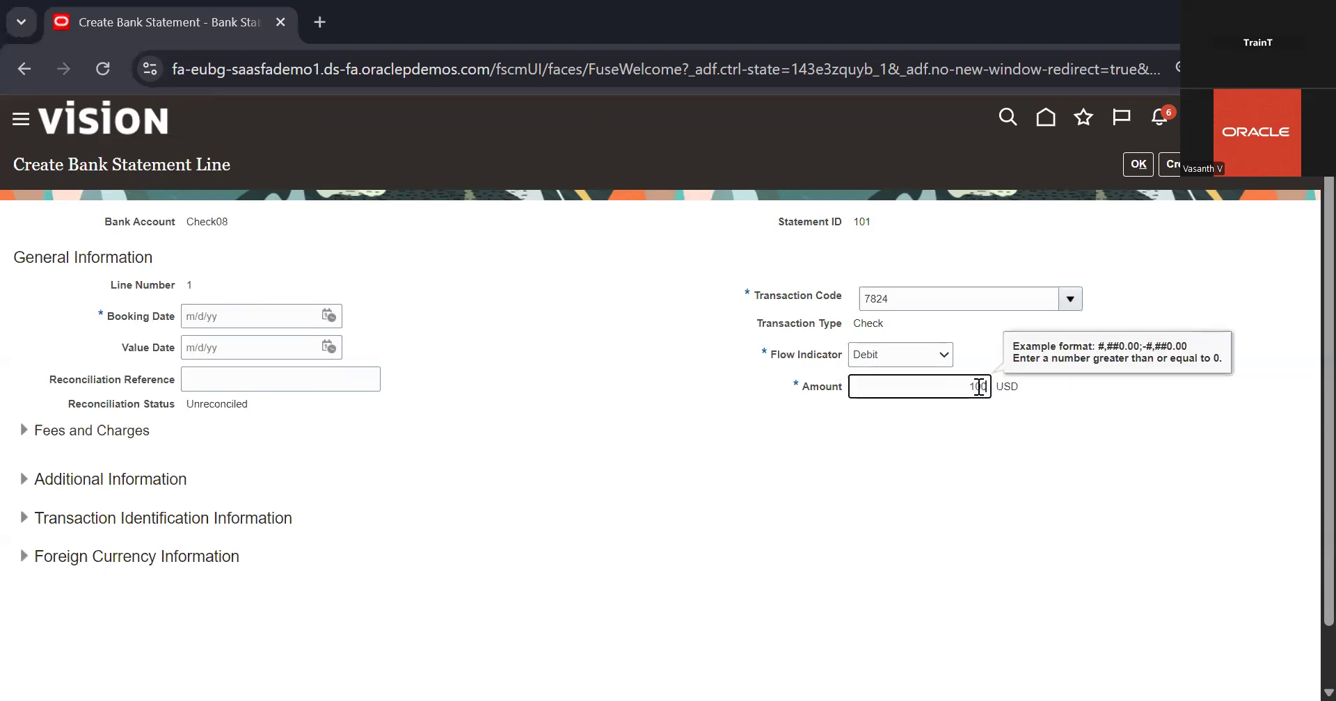
text(00)
click(962, 487)
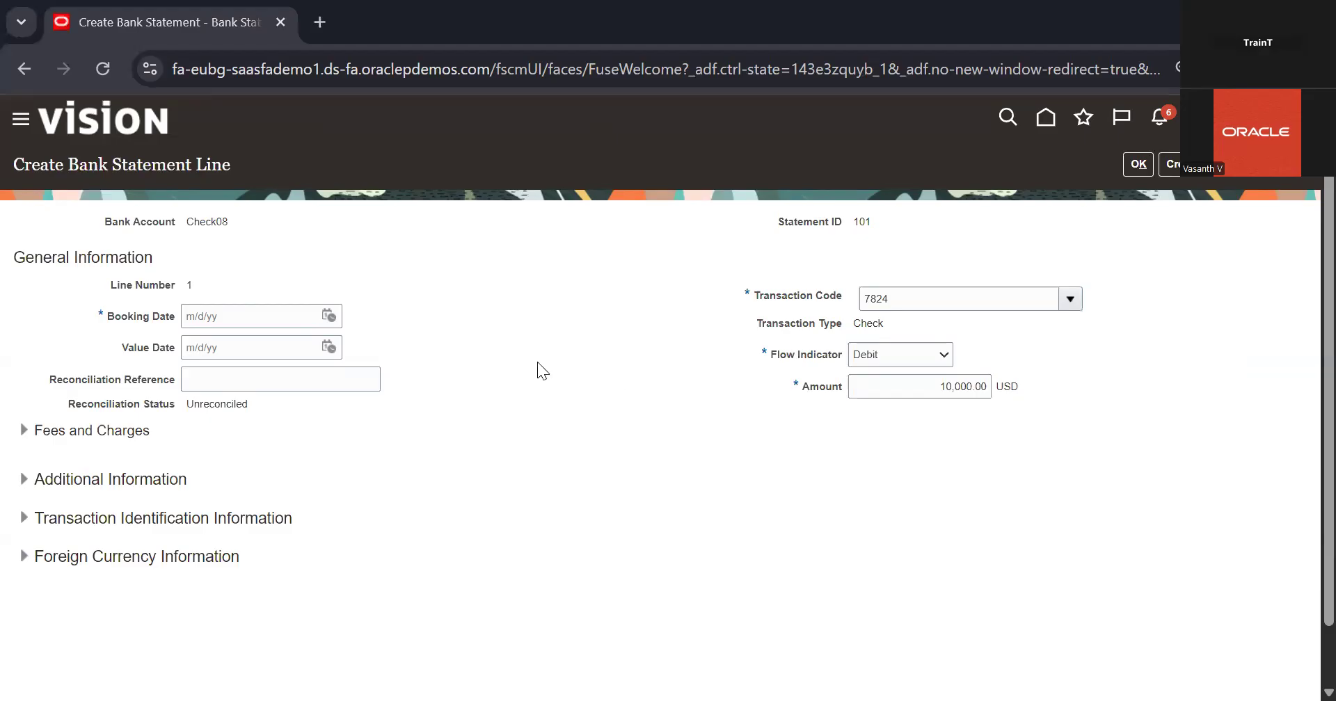
Set the line's booking date to 12/16/25 and save the statement with the line, accepting the balance warning
click(328, 317)
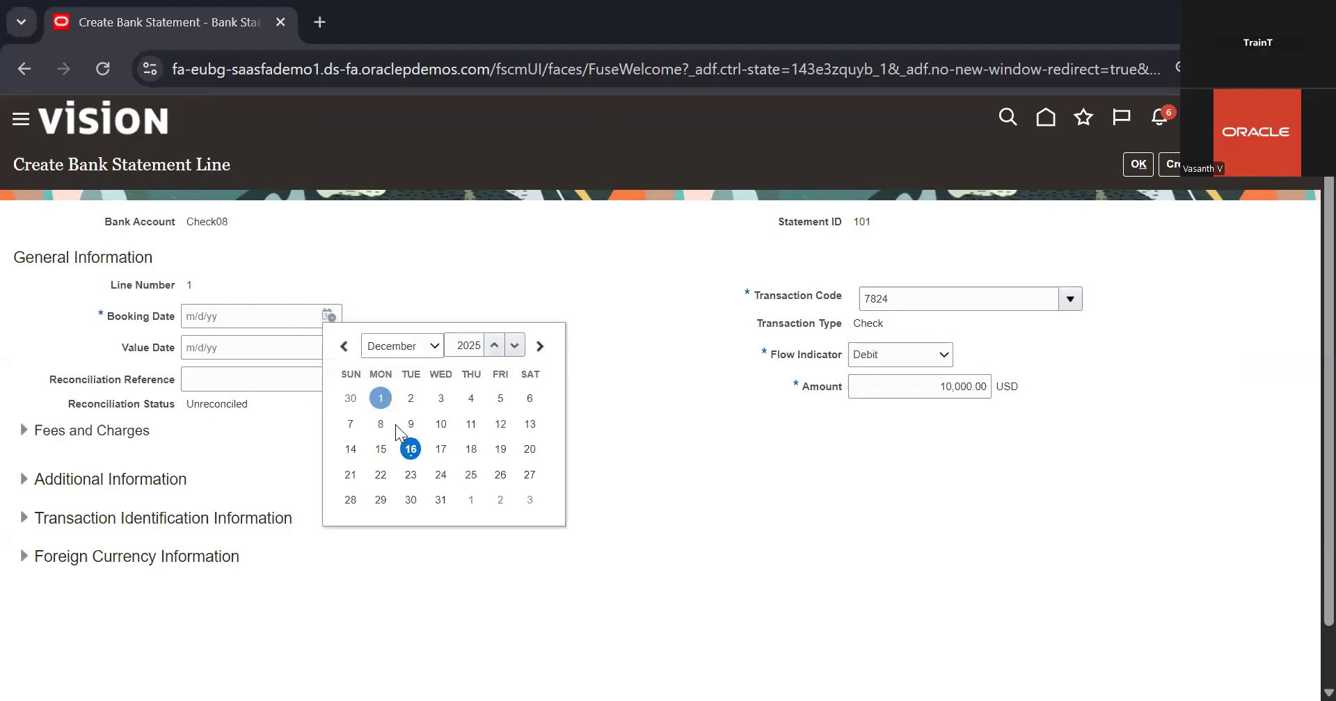
click(411, 449)
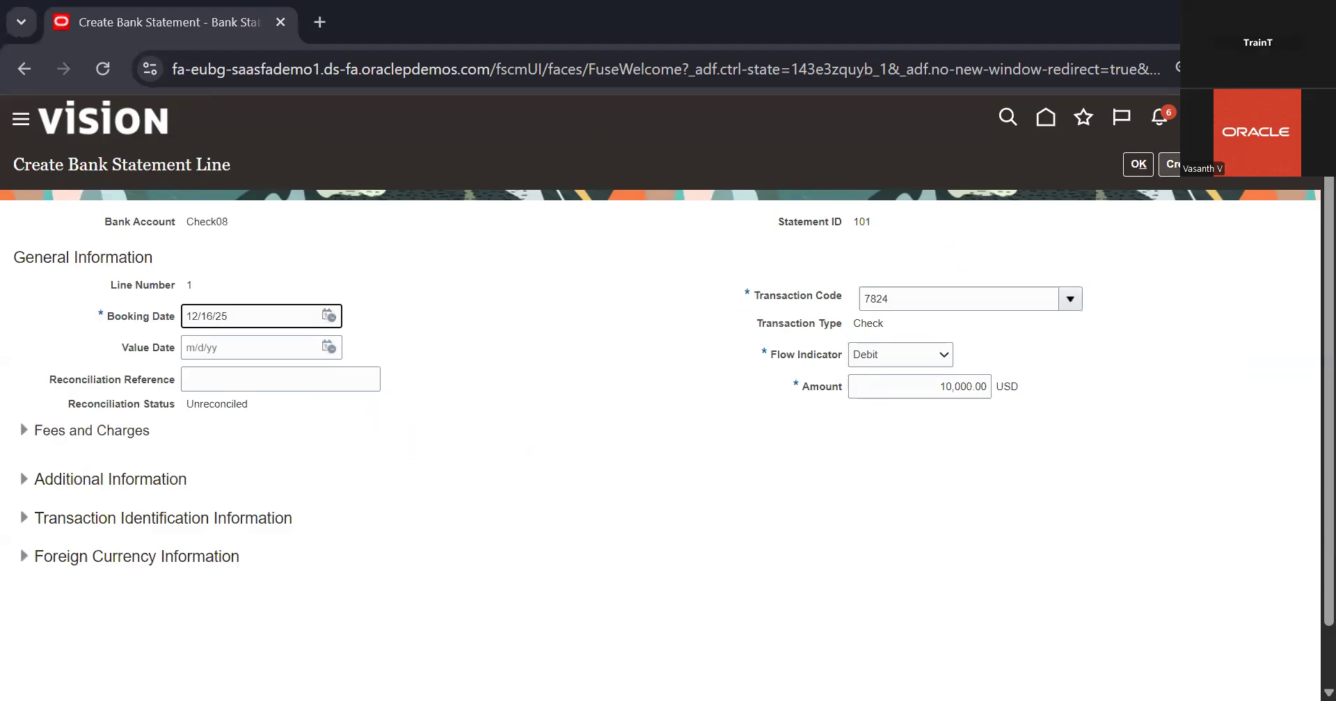
click(1139, 165)
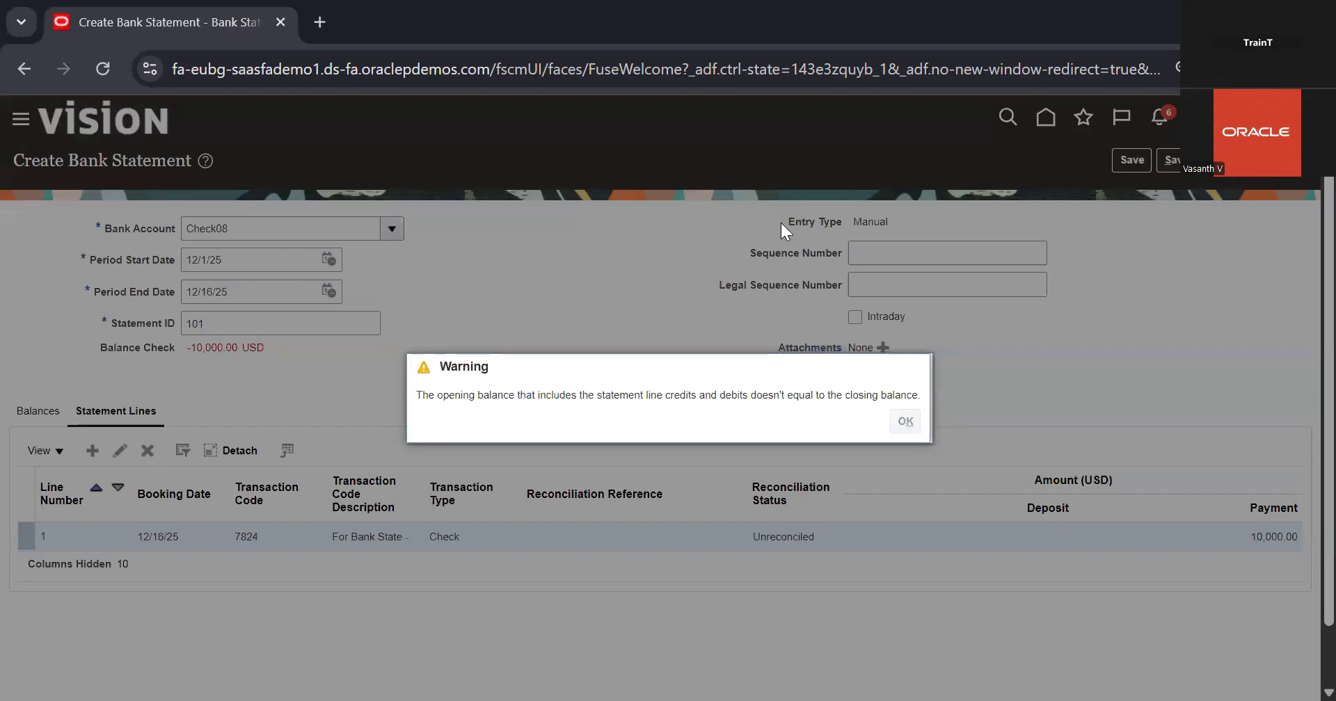
key(Return)
click(709, 274)
Open Manual Reconciliation and search the 08 Deposit account's unreconciled bank statement lines and system transactions
click(1296, 303)
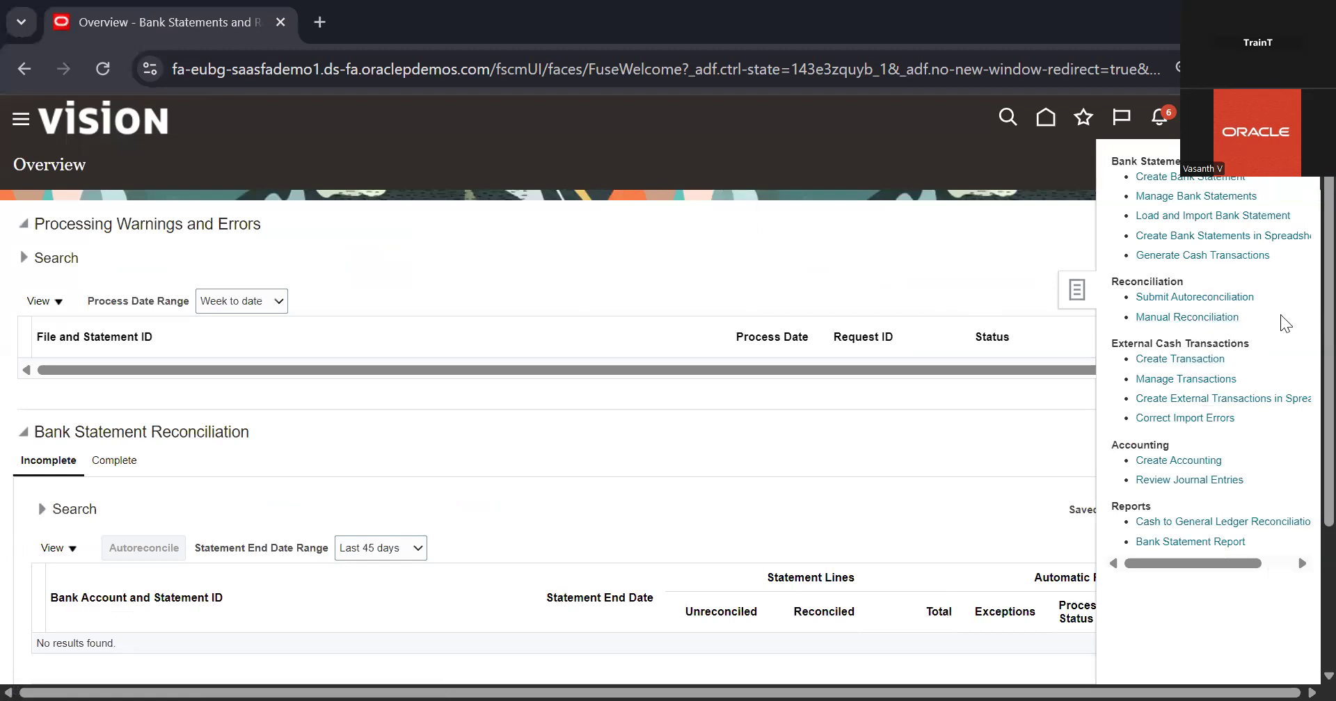
click(1197, 318)
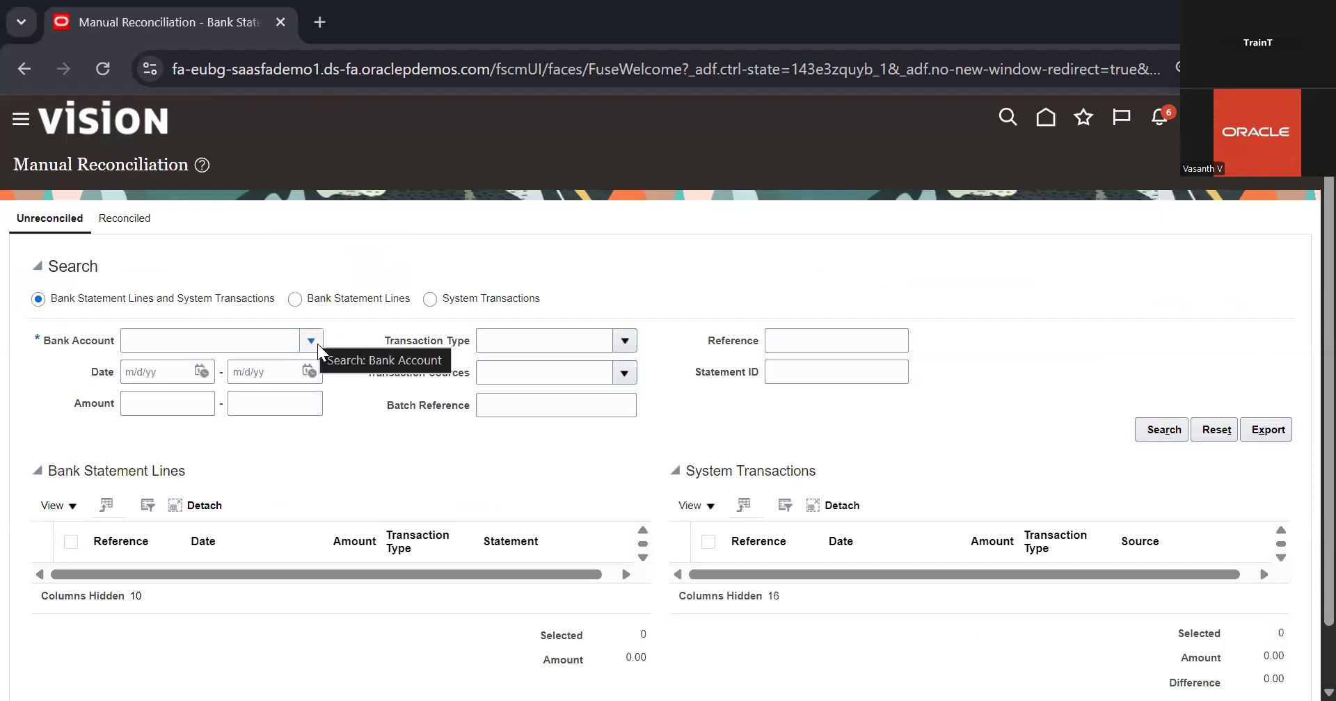
click(311, 341)
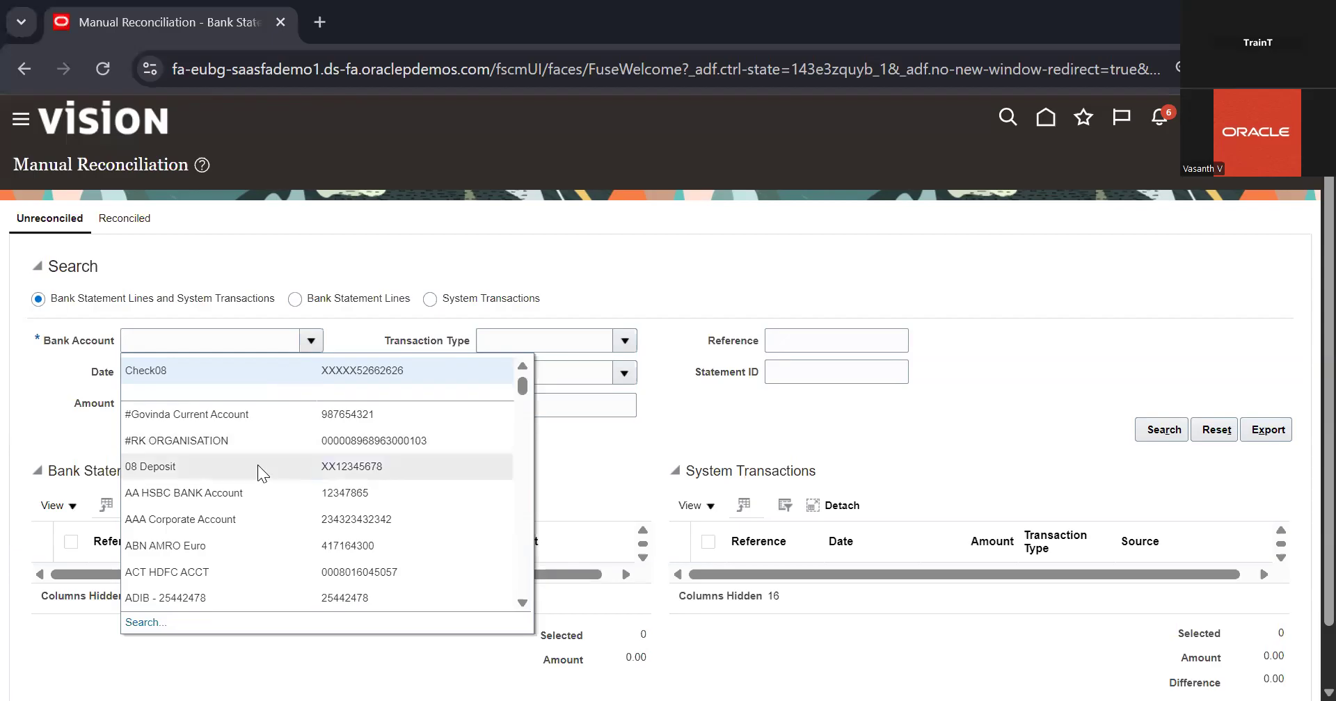
scroll(258, 465, down, 3)
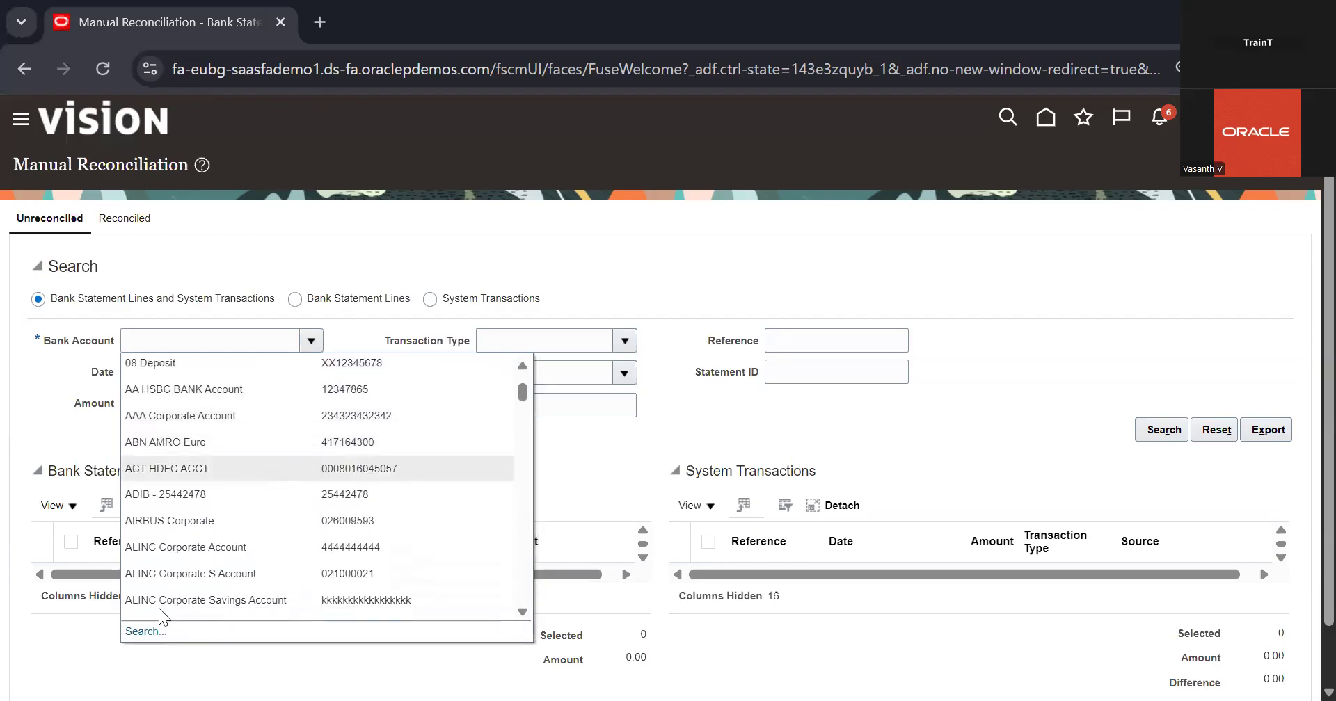
scroll(247, 491, up, 1)
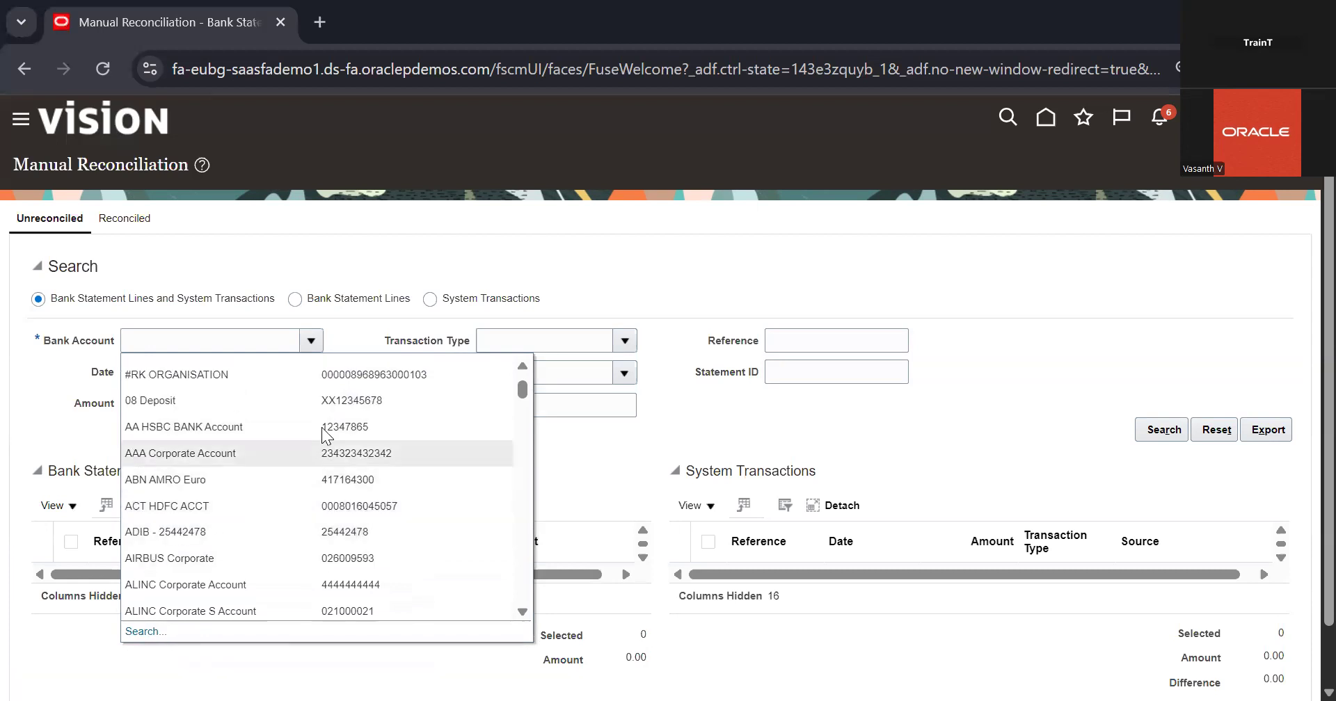
double_click(367, 400)
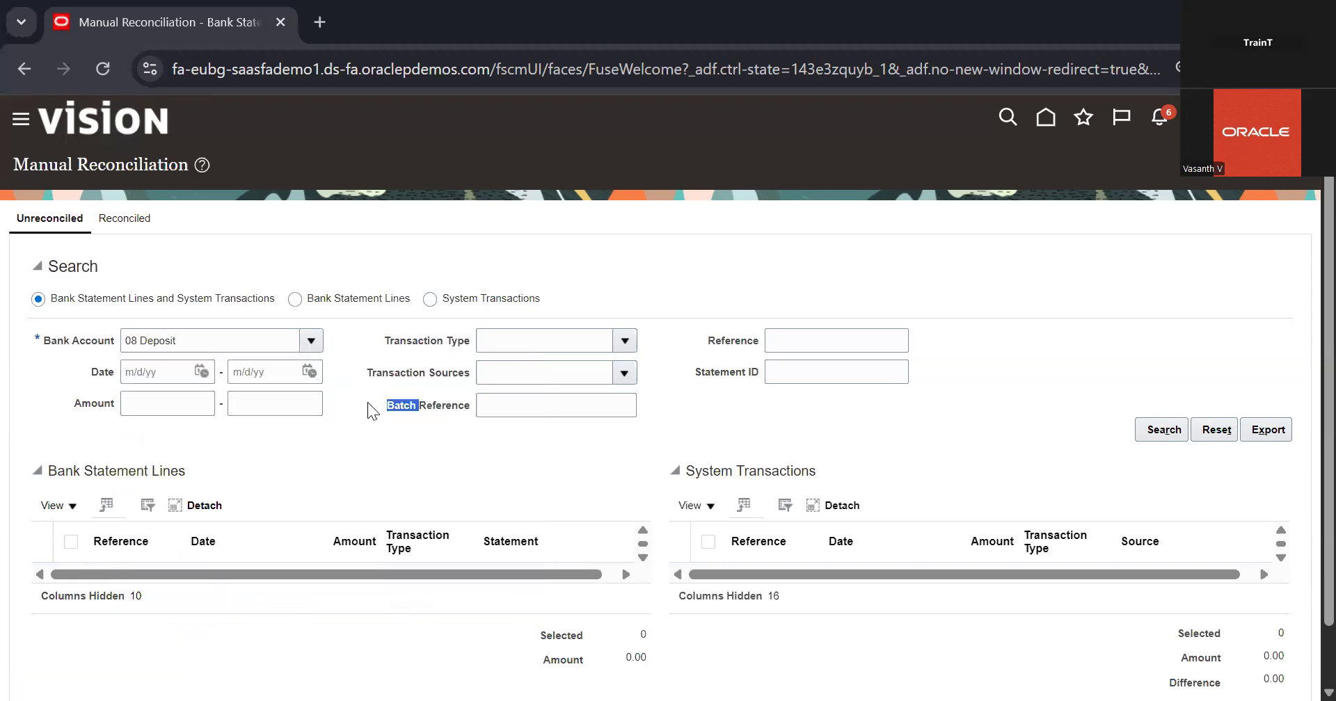
click(1172, 437)
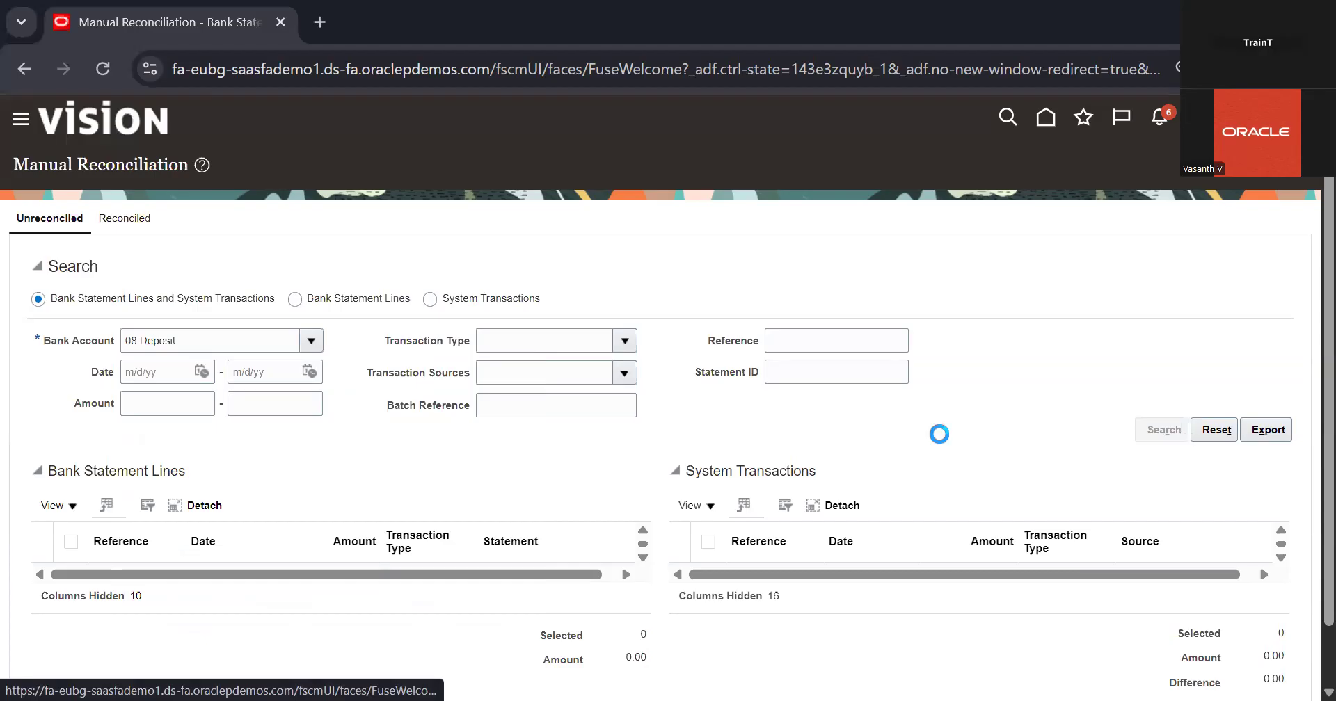
Examine the amounts and source of the 08 Deposit account's unreconciled system transactions
scroll(940, 434, down, 1)
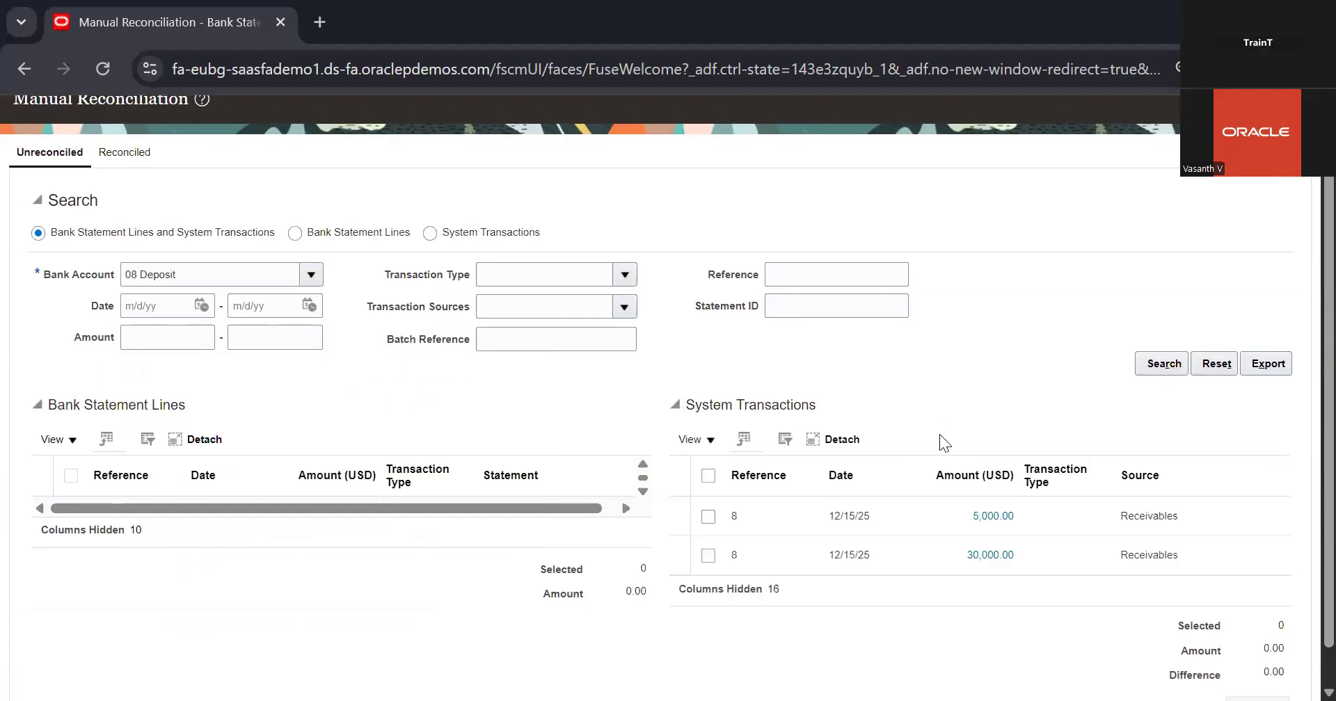
scroll(956, 506, down, 1)
scroll(945, 410, up, 2)
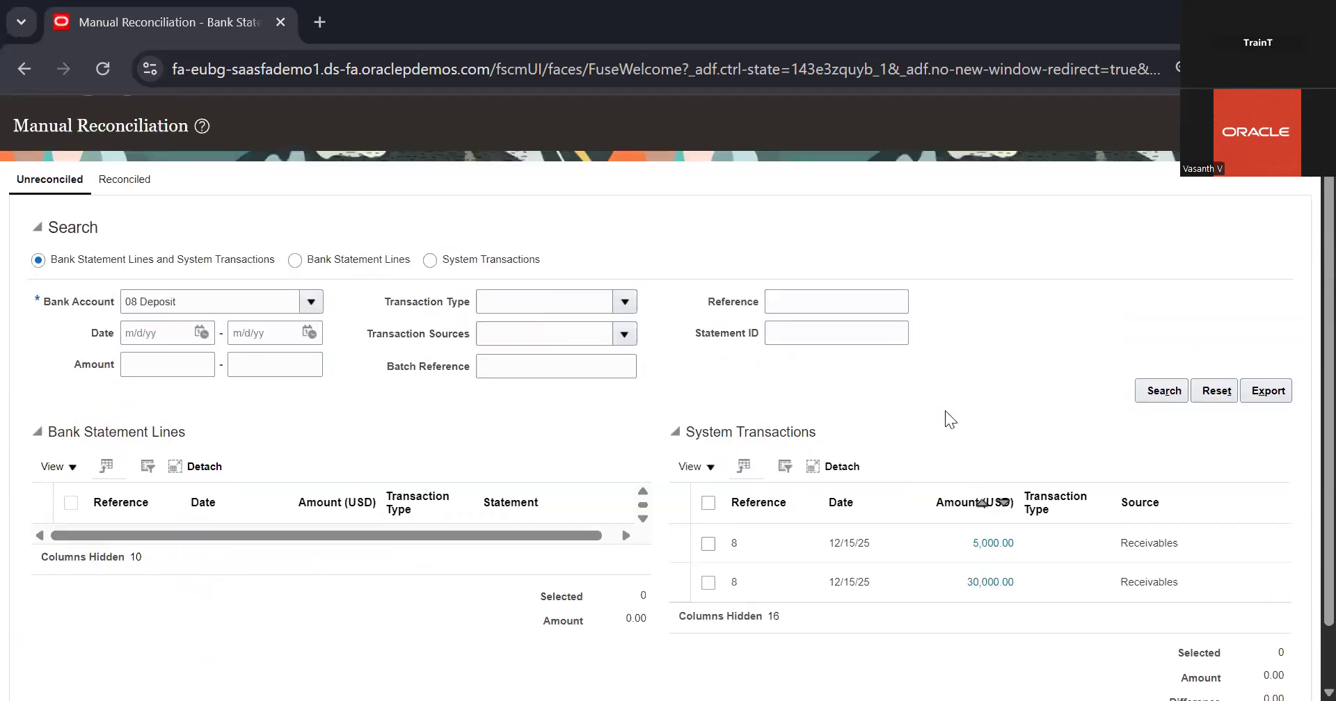
scroll(945, 410, down, 2)
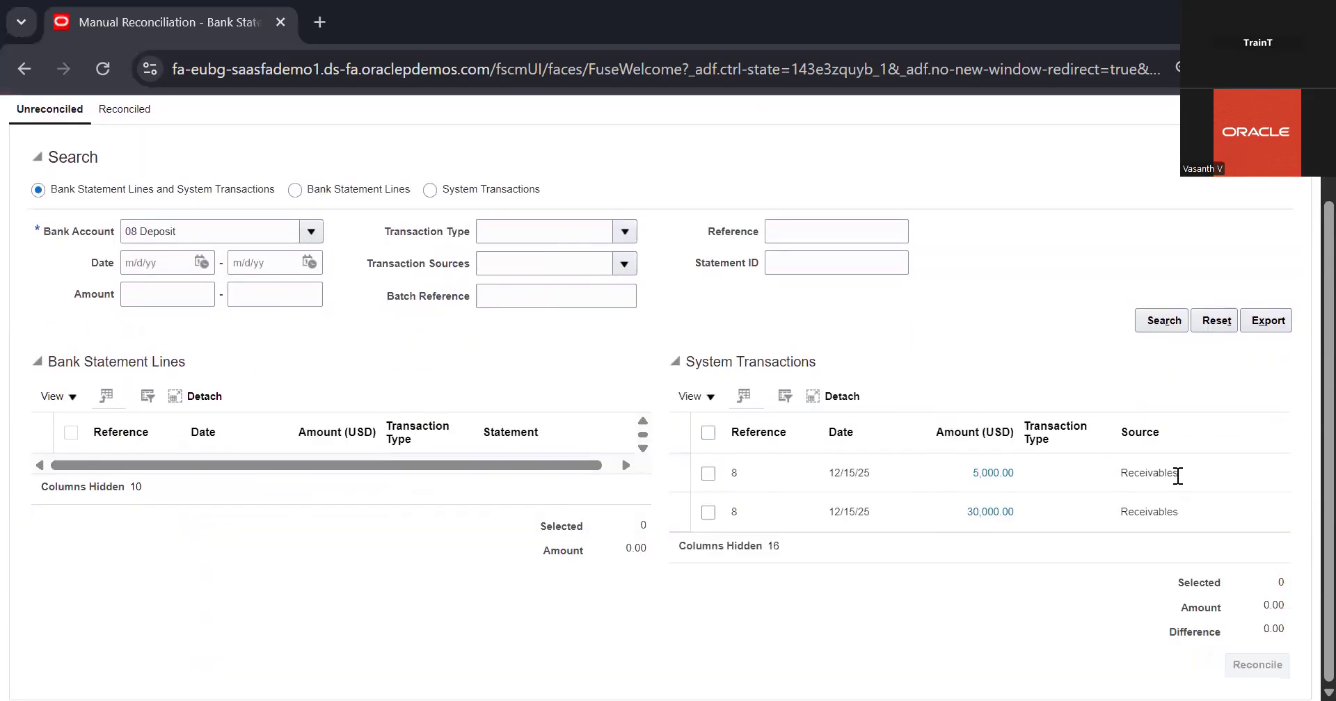
drag(1120, 478, 1219, 481)
click(1133, 521)
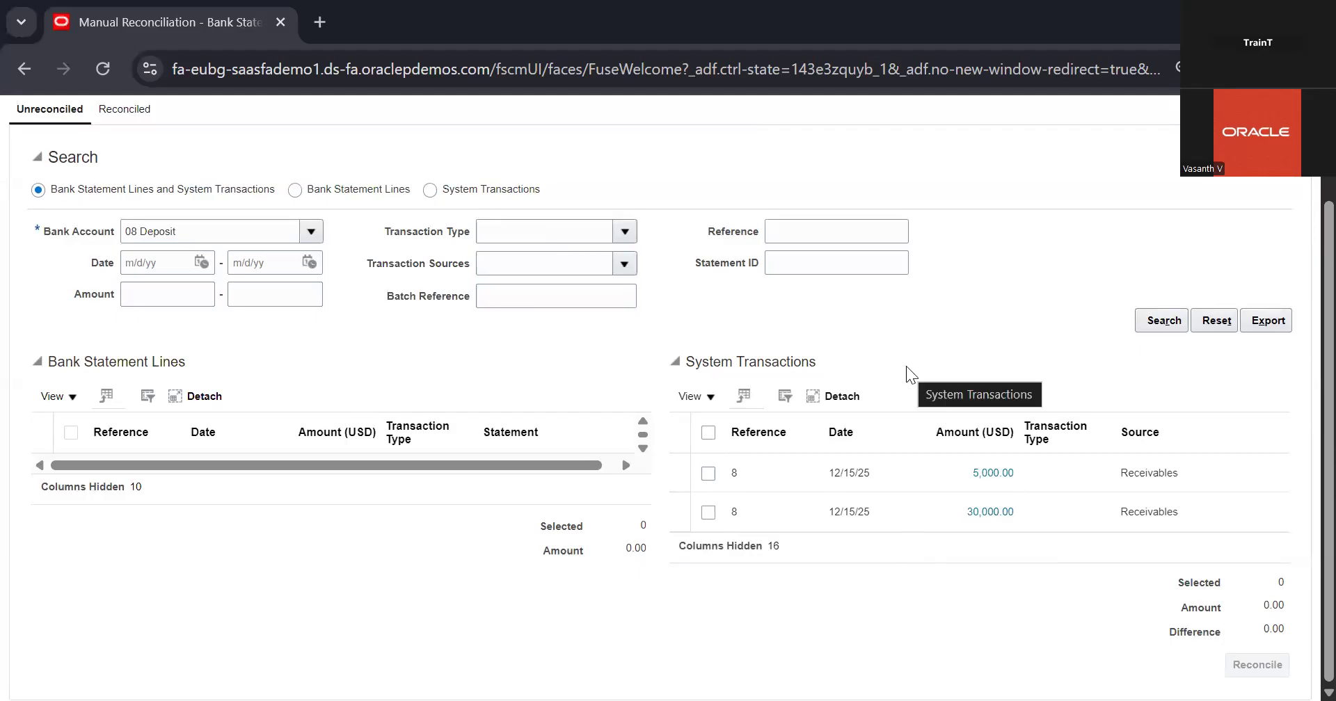
Open the bank account lookup for the reconciliation search and list all bank accounts without any criteria
scroll(320, 373, up, 2)
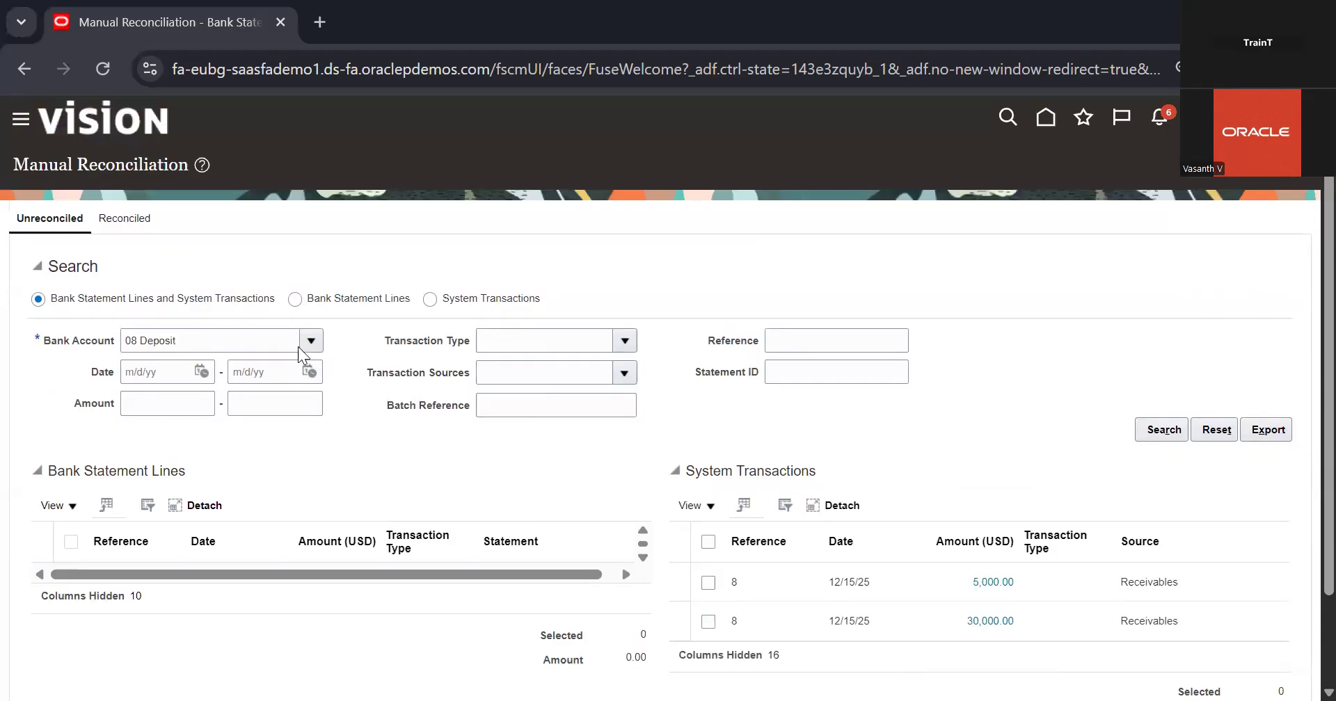
click(310, 342)
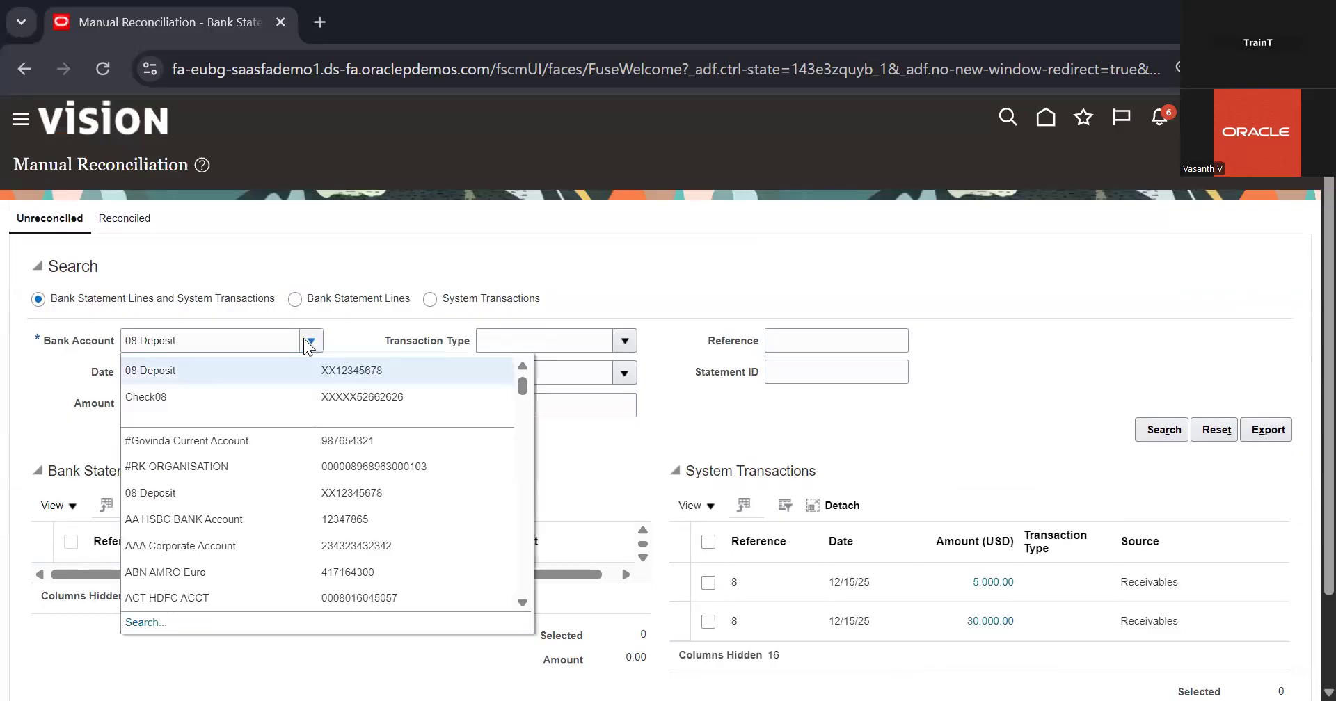
click(133, 621)
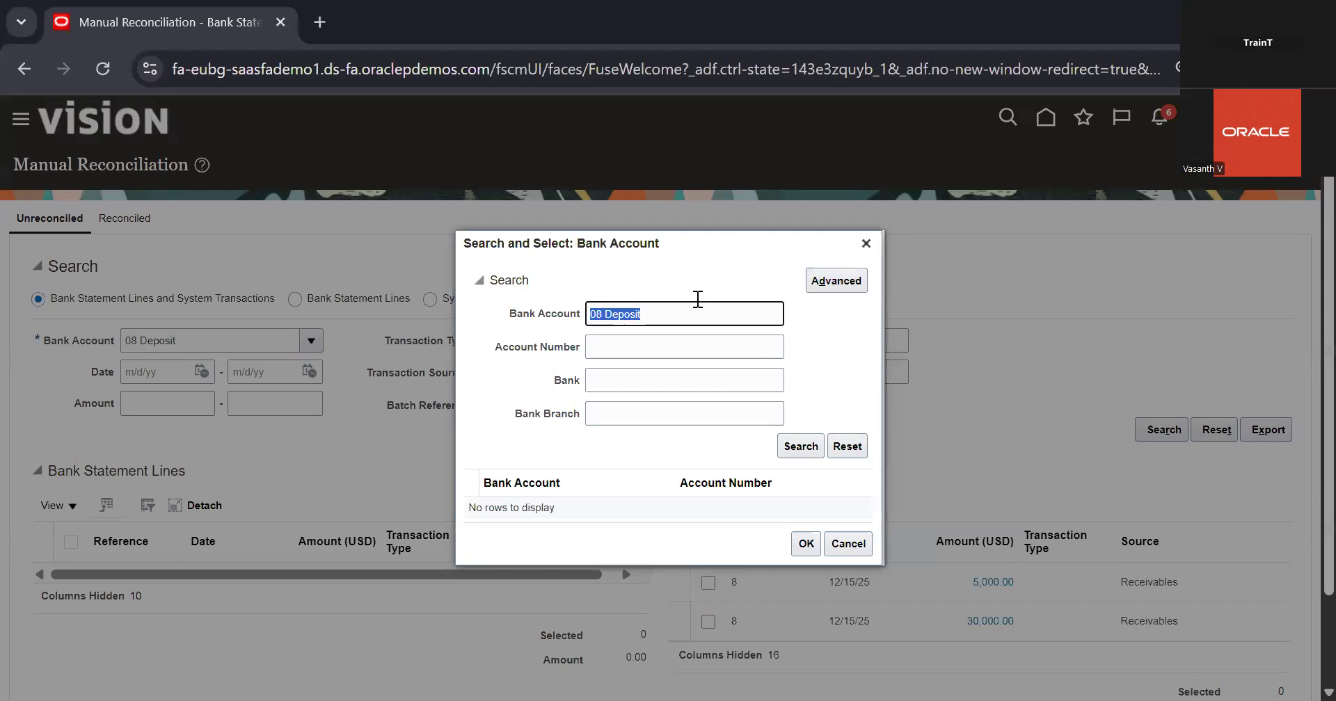
key(BackSpace)
click(669, 373)
click(807, 459)
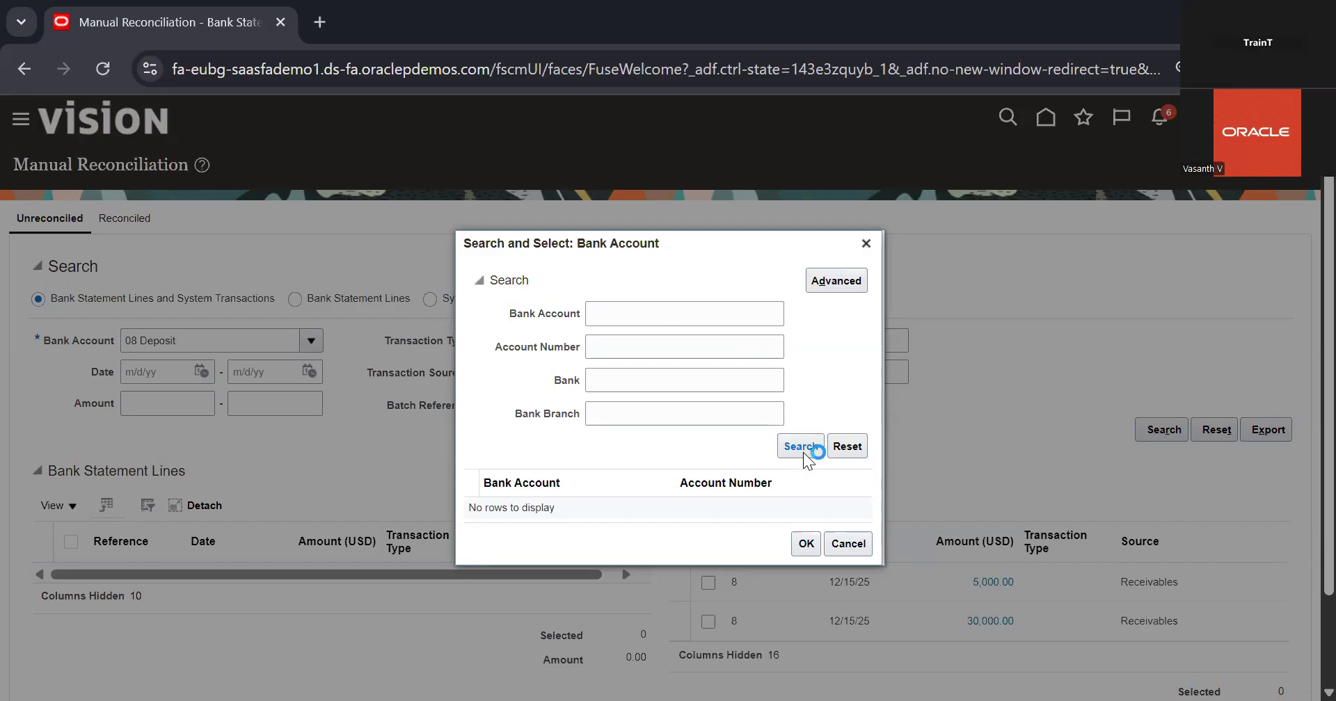
Look through the listed bank accounts for the account to reconcile
scroll(803, 459, down, 3)
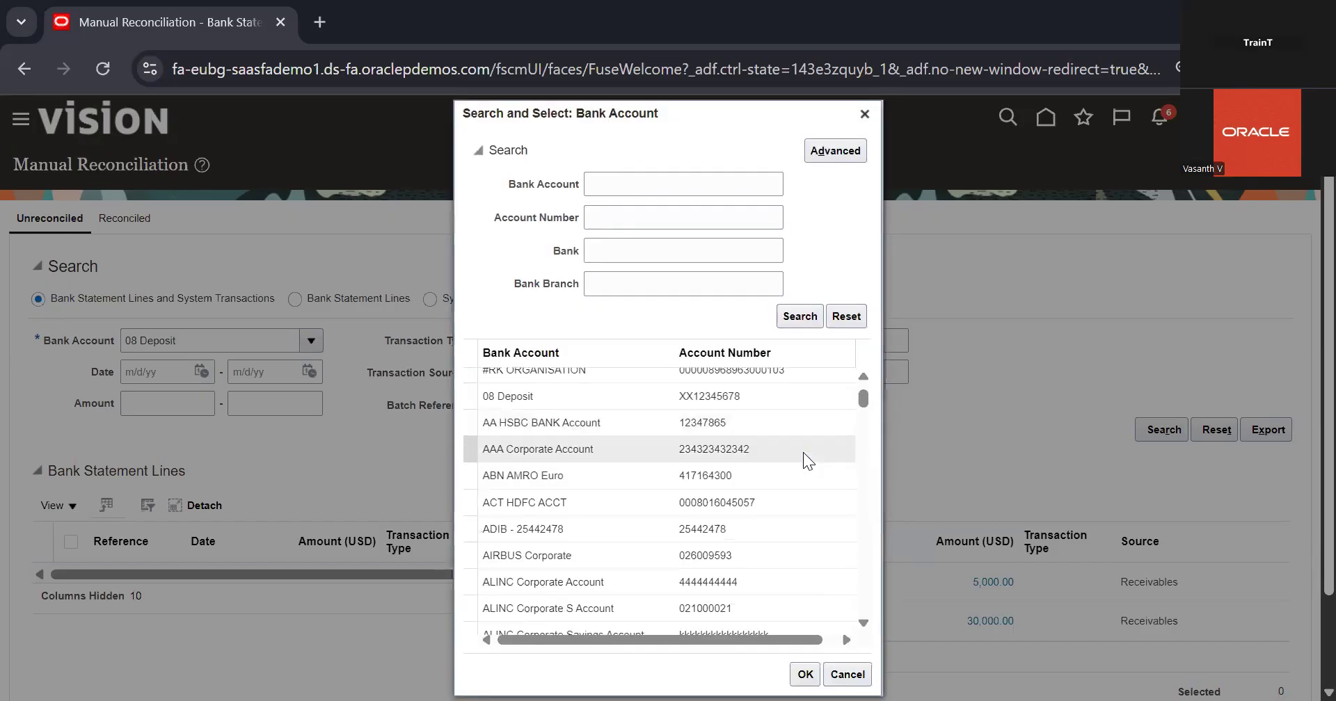
scroll(803, 456, down, 5)
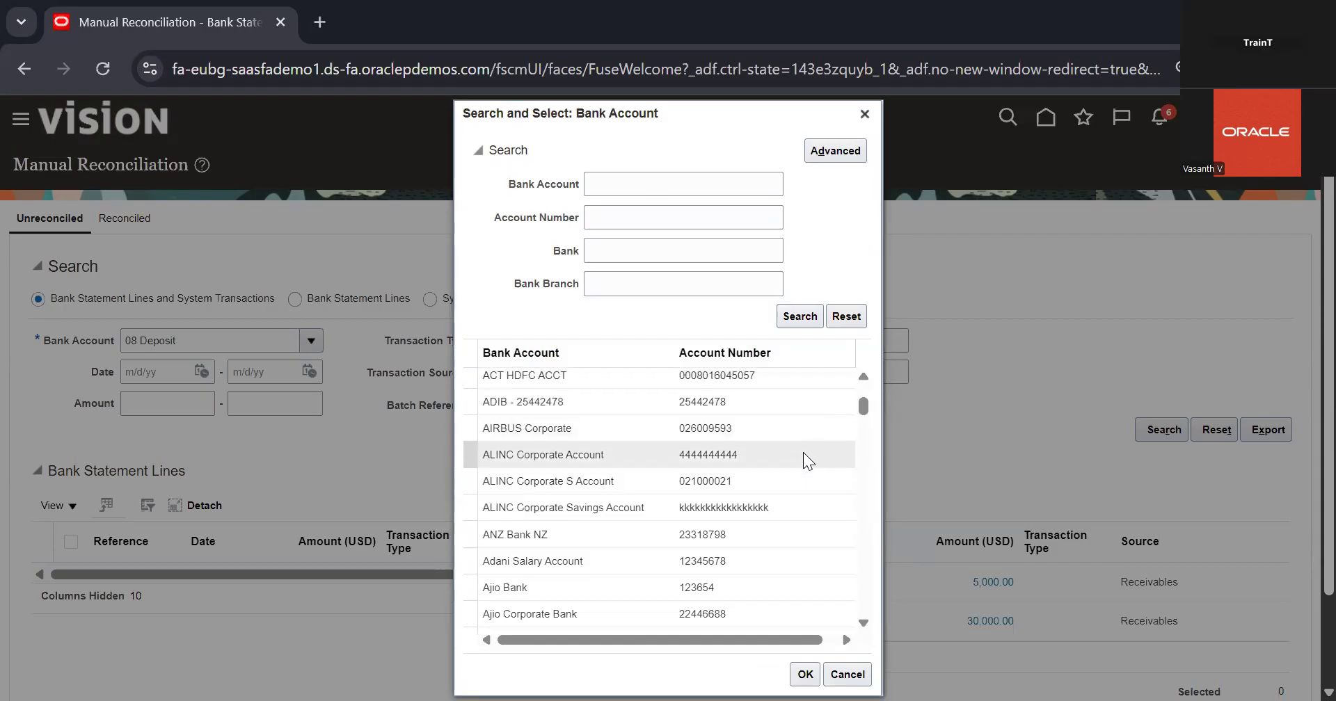
scroll(804, 453, down, 5)
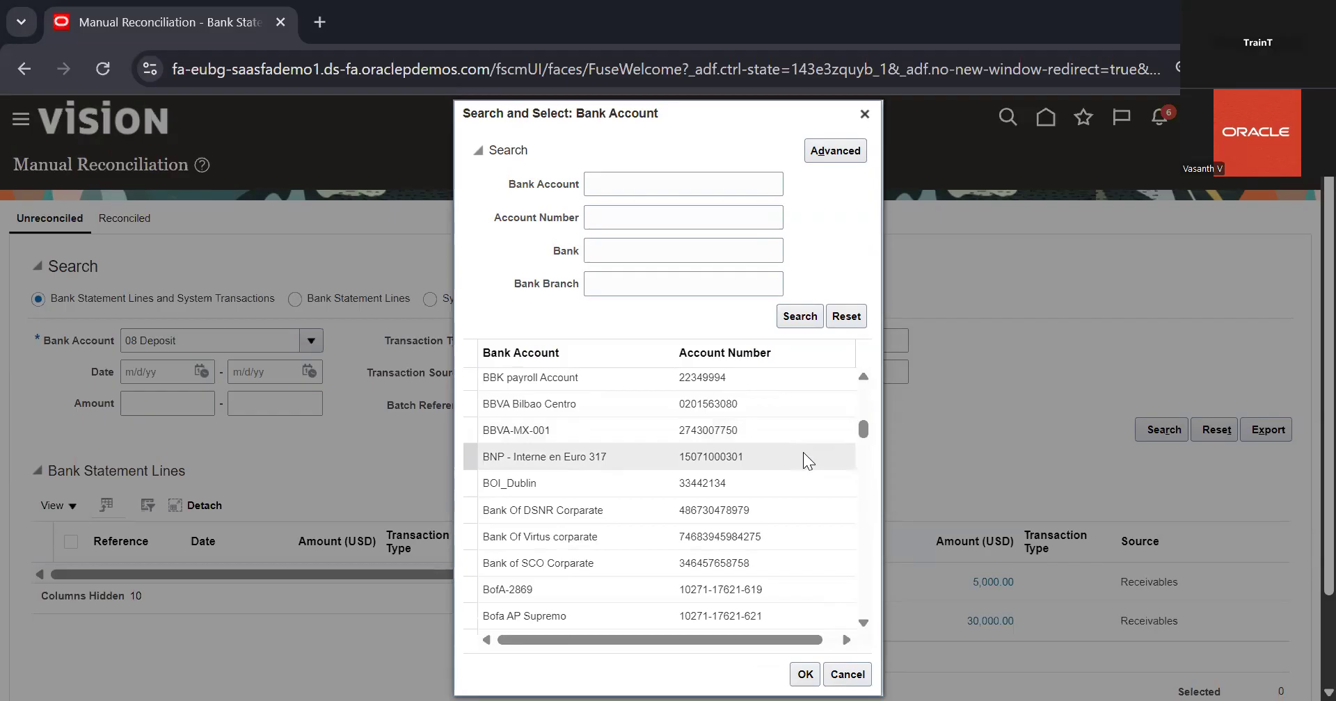
scroll(803, 452, down, 4)
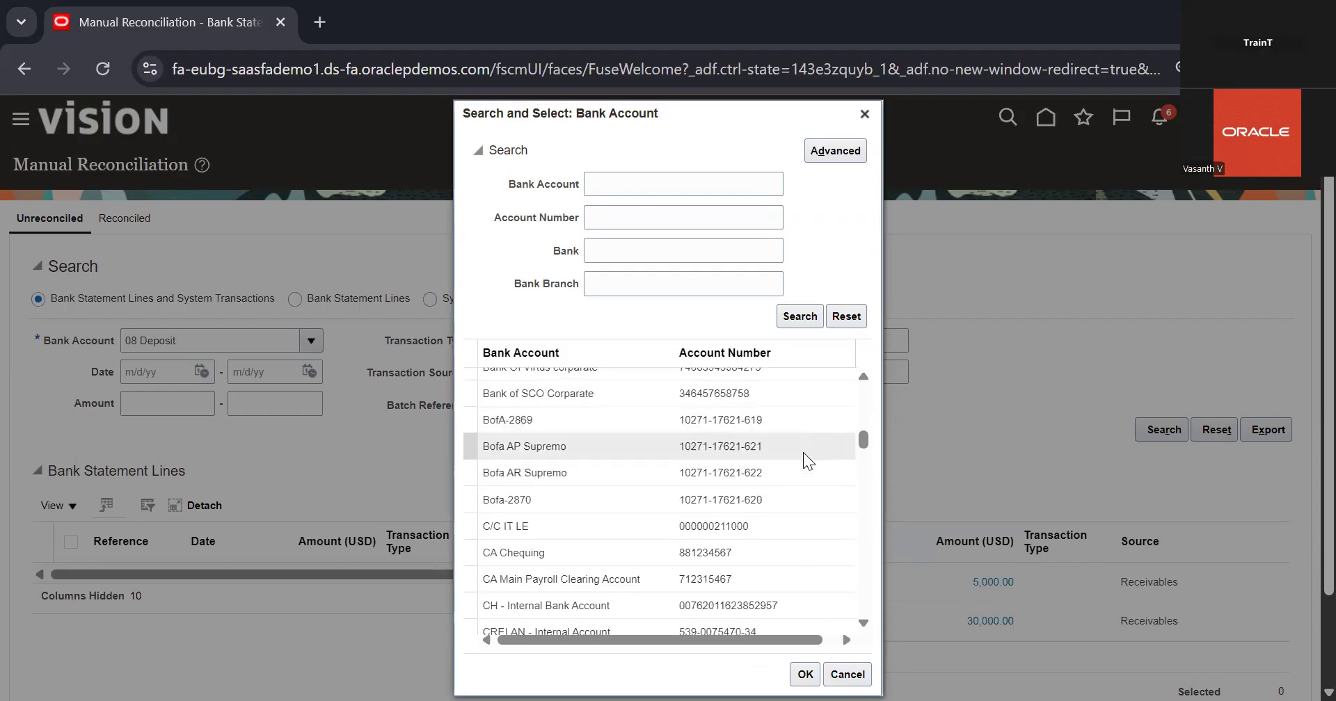
scroll(803, 453, down, 8)
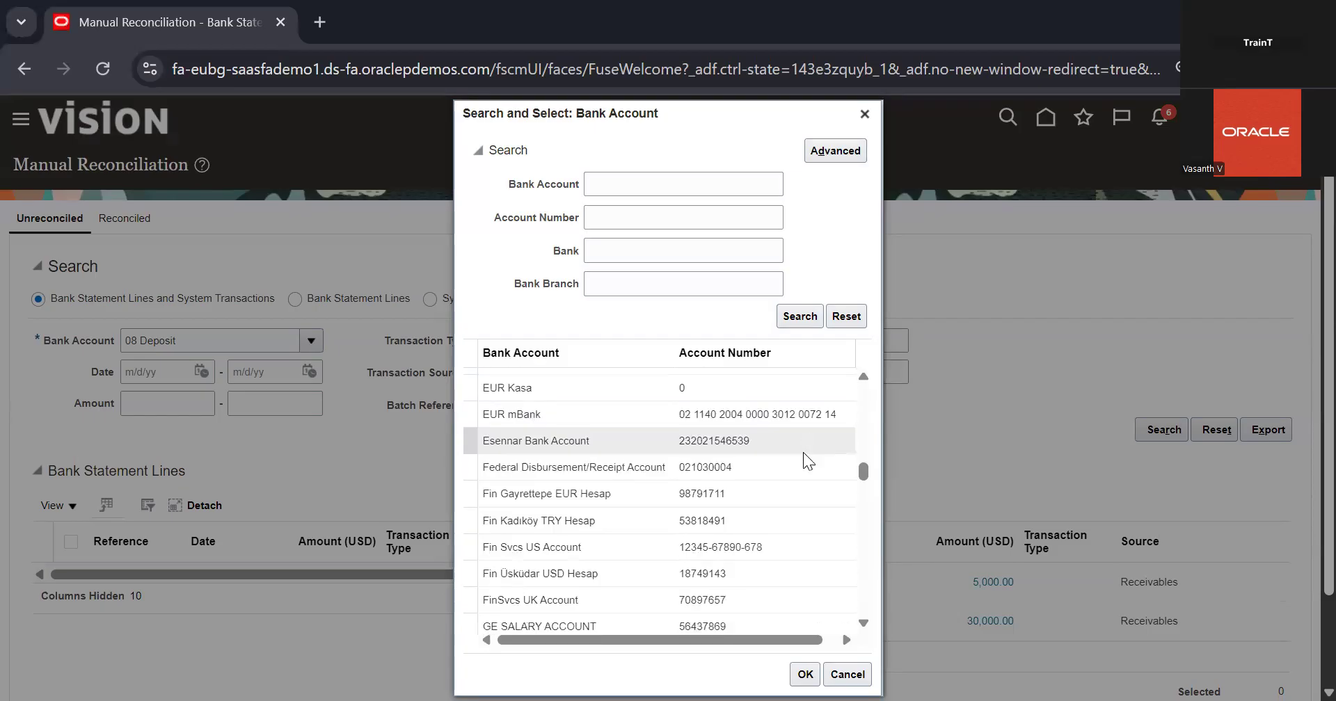
scroll(804, 461, down, 6)
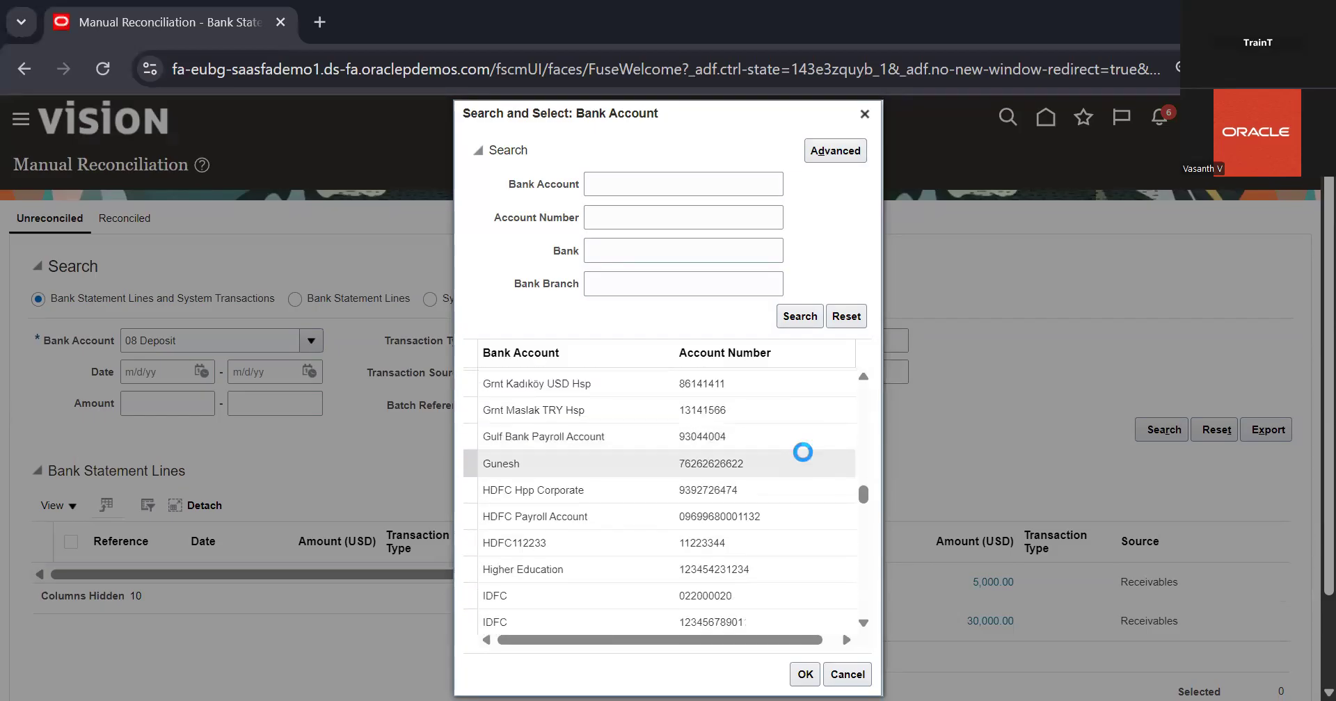
scroll(797, 518, down, 2)
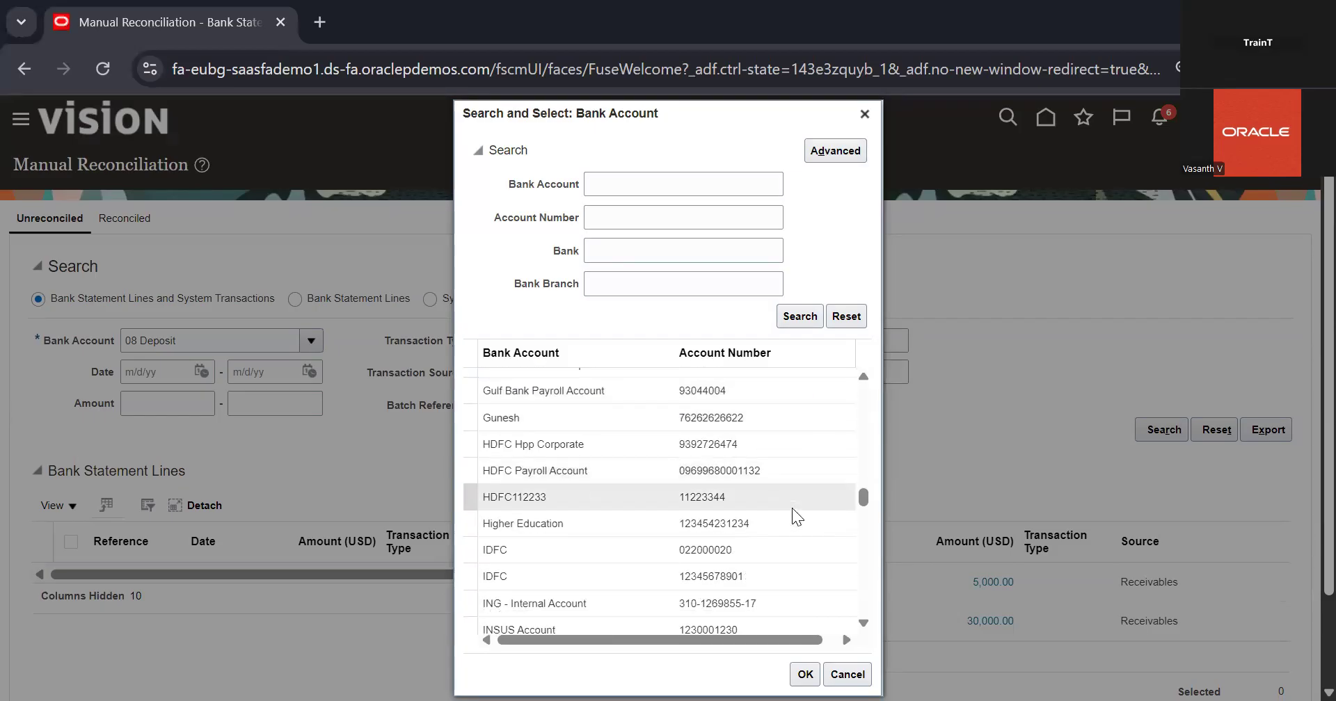
scroll(797, 517, up, 3)
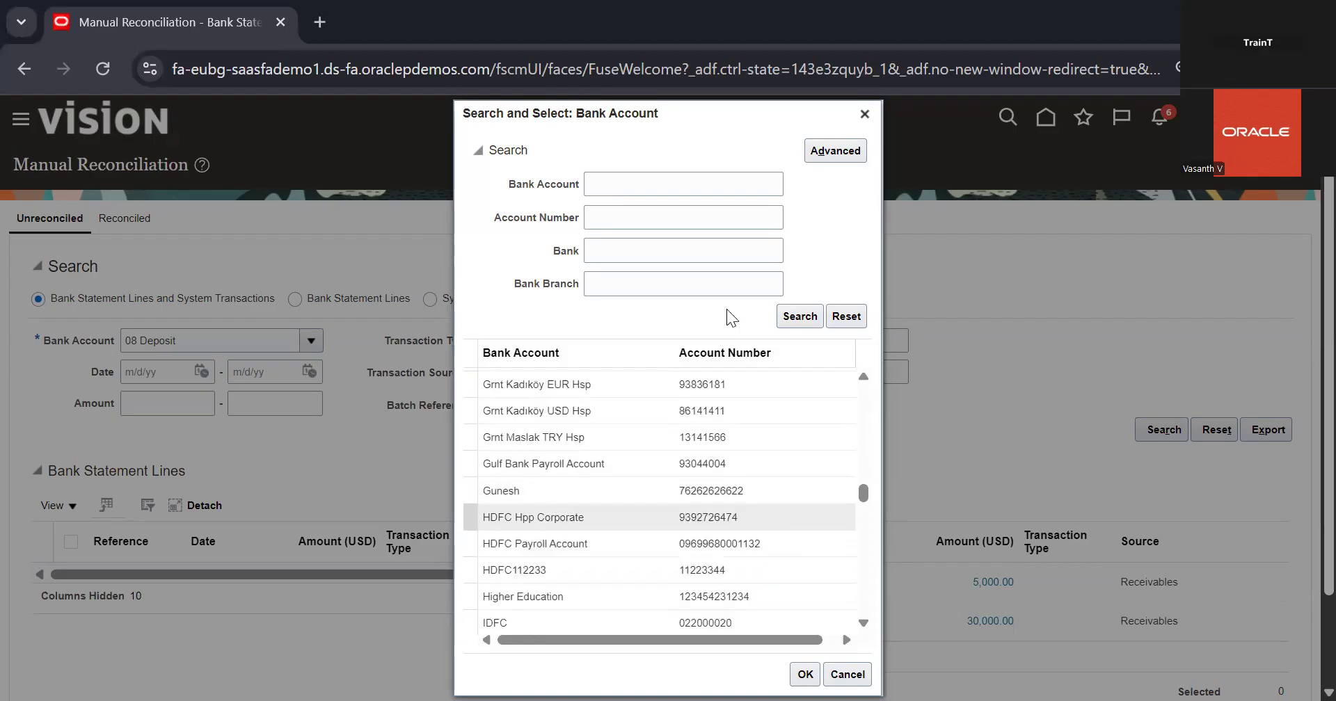
Find the bank account carrying a person's name, select it, and search its unreconciled statement lines and system transactions
click(651, 210)
click(666, 186)
text(vasa)
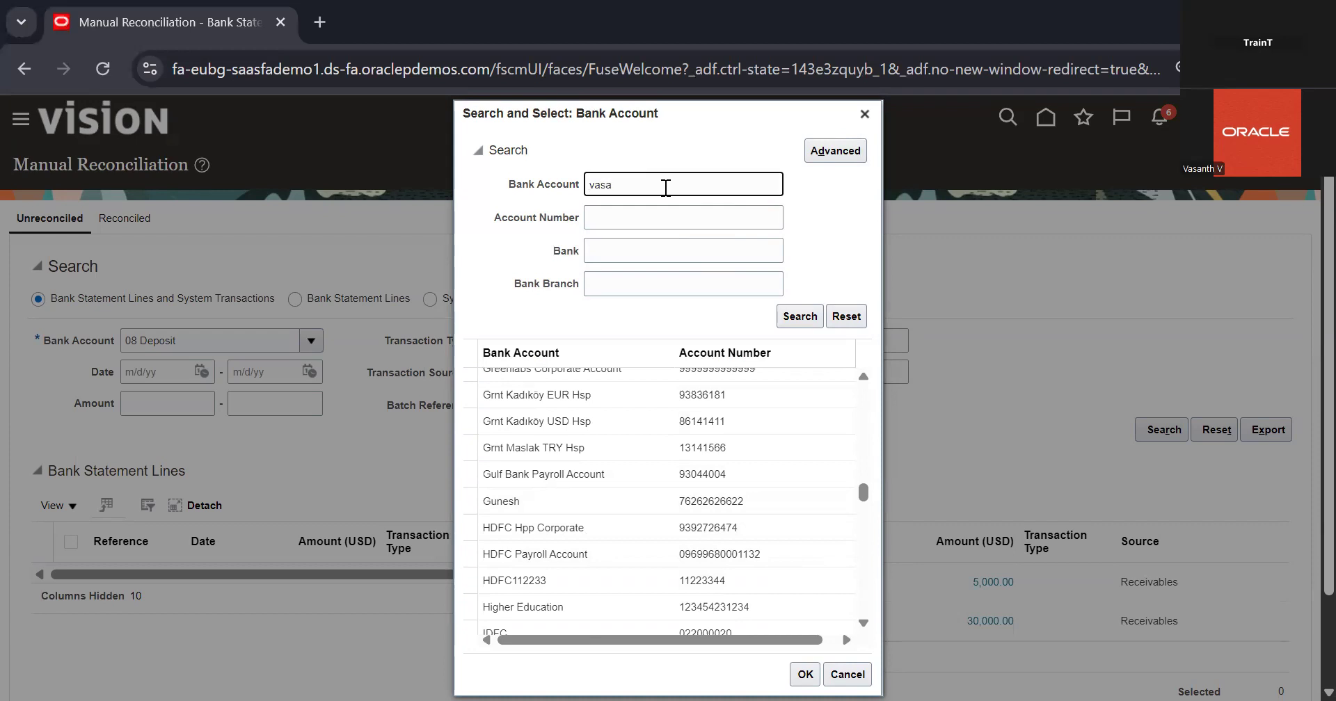
click(786, 318)
double_click(653, 500)
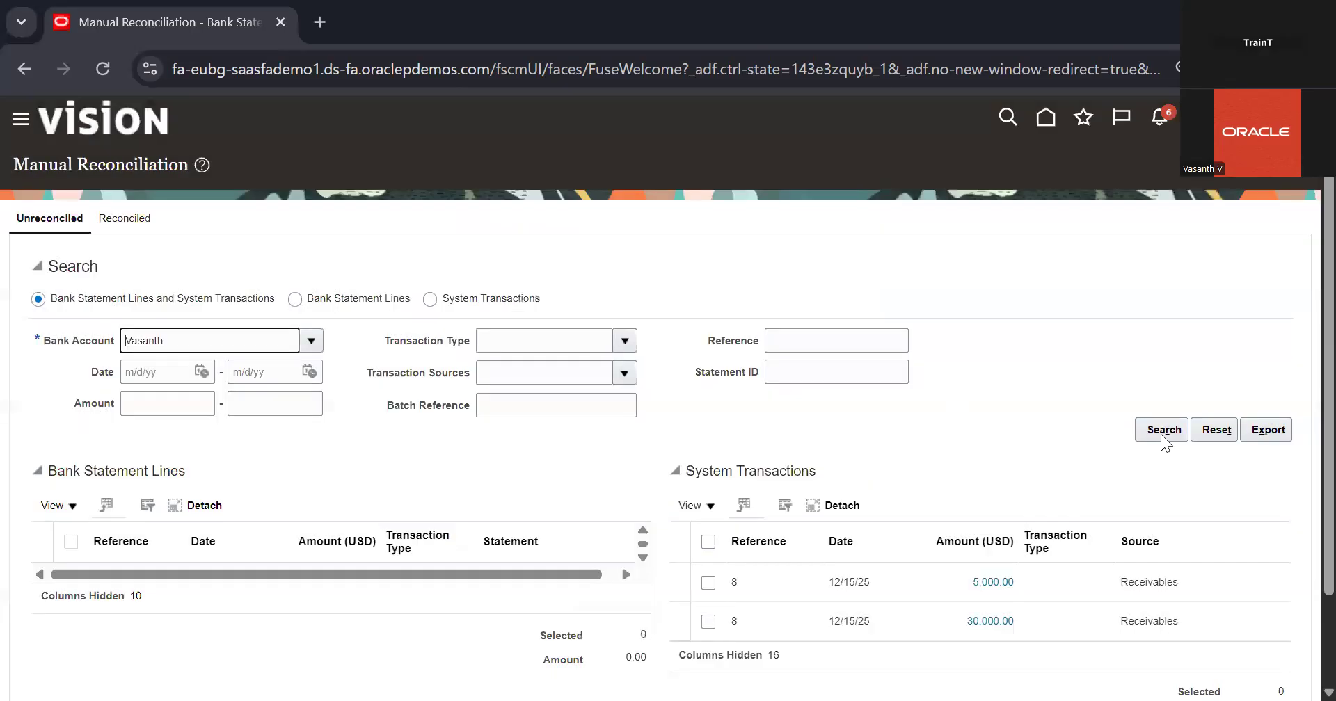
click(1163, 432)
Examine the account's unreconciled system transactions, checking their dates, amounts and Payables or Receivables source, and the Bank Statement Lines table
scroll(963, 466, down, 2)
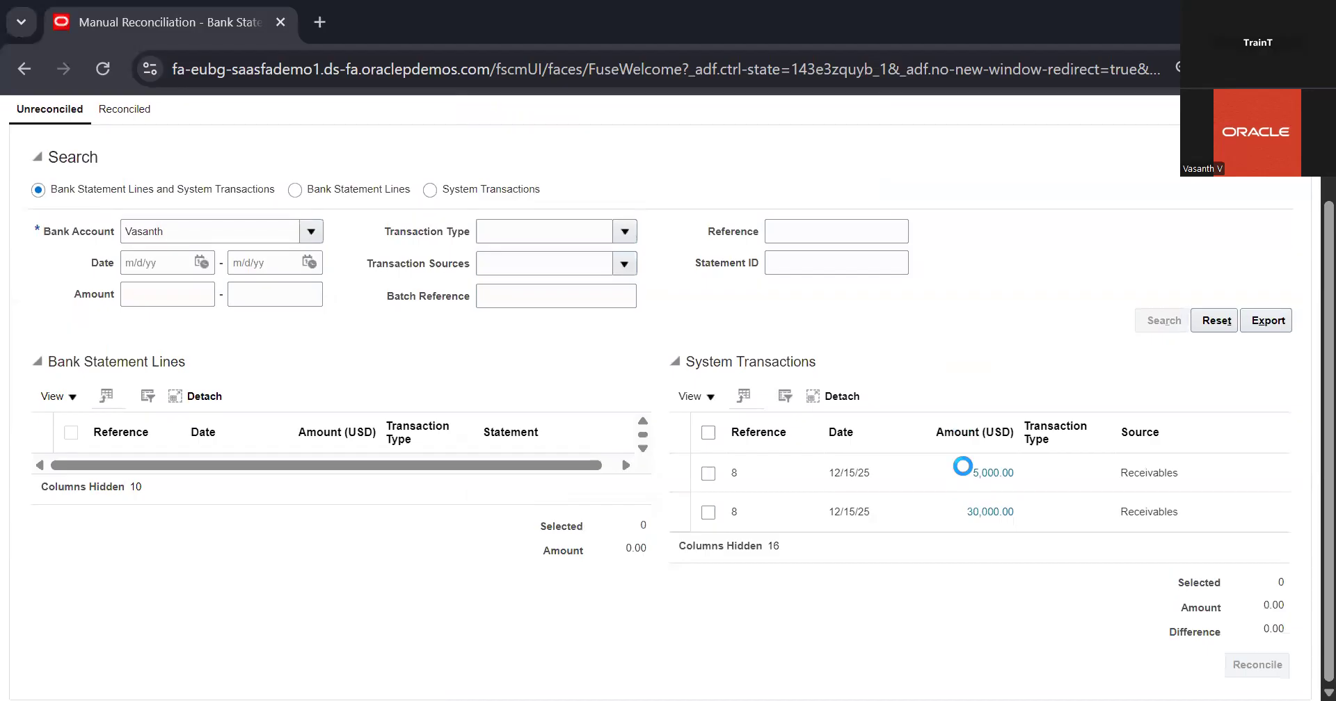
scroll(970, 351, down, 2)
scroll(959, 443, down, 5)
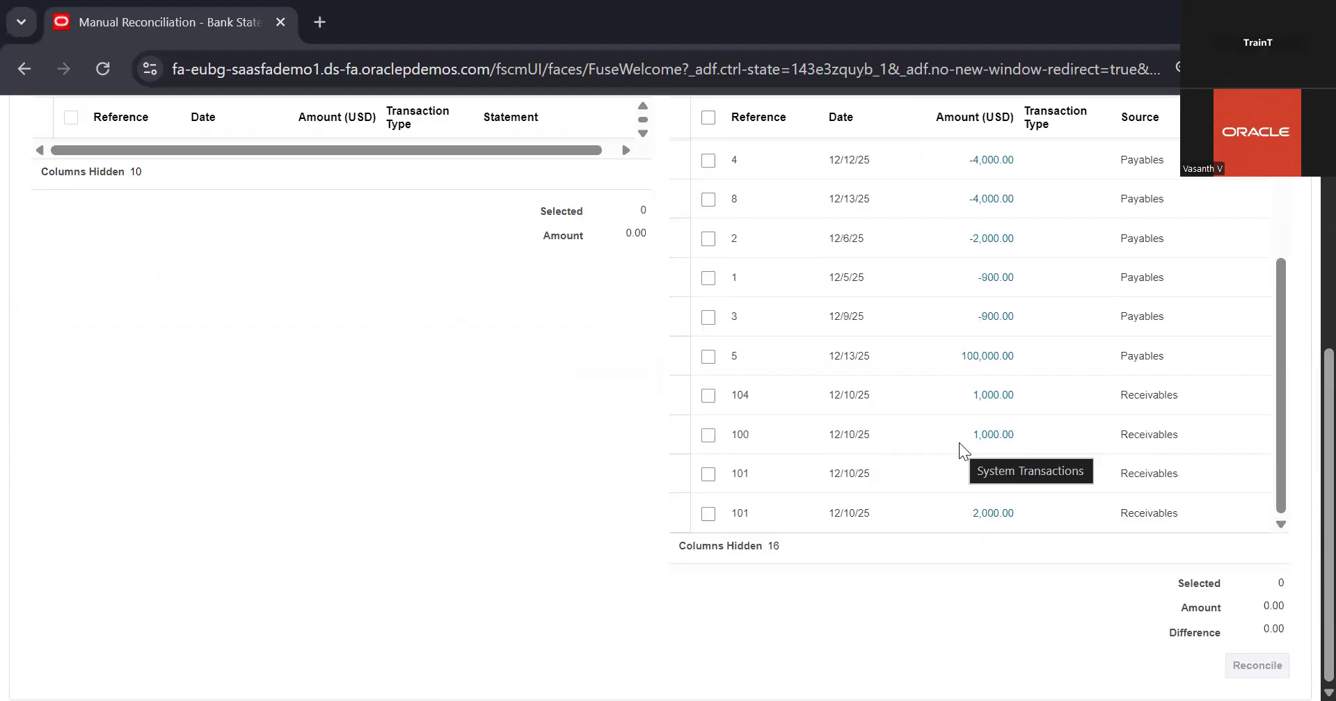
scroll(884, 522, up, 8)
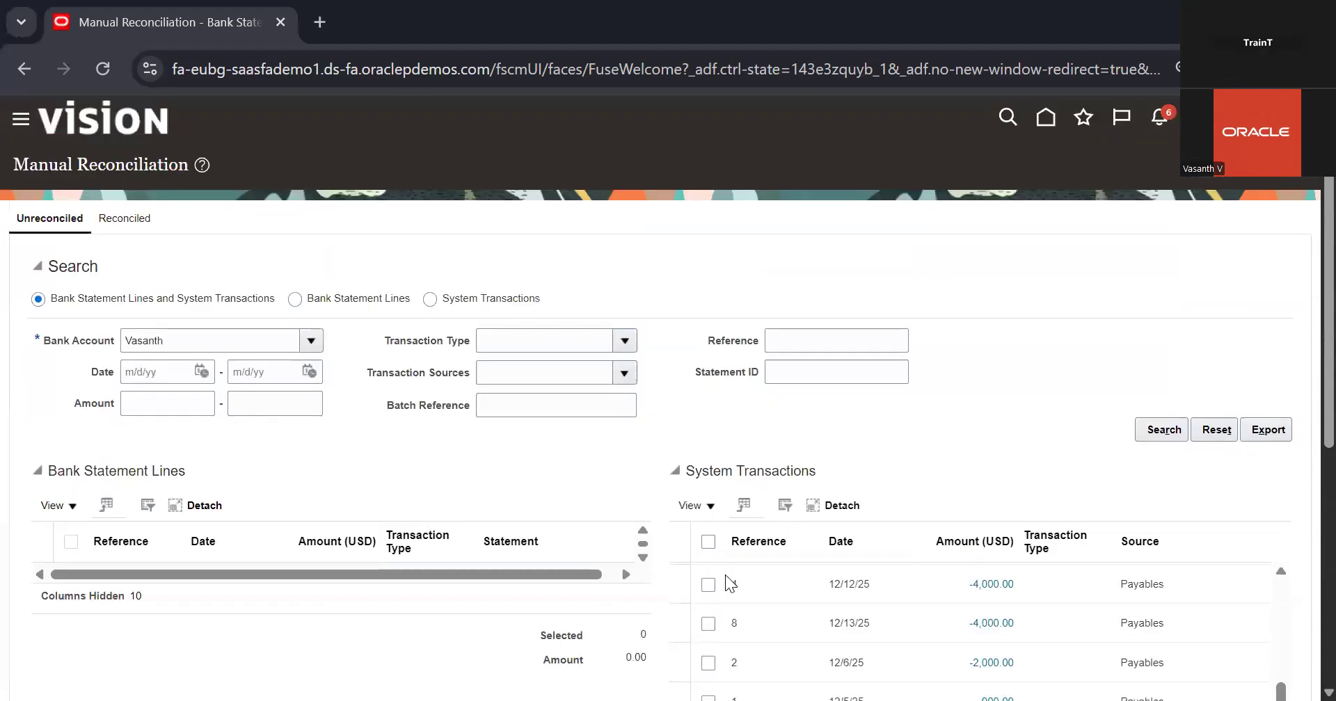
scroll(800, 521, down, 5)
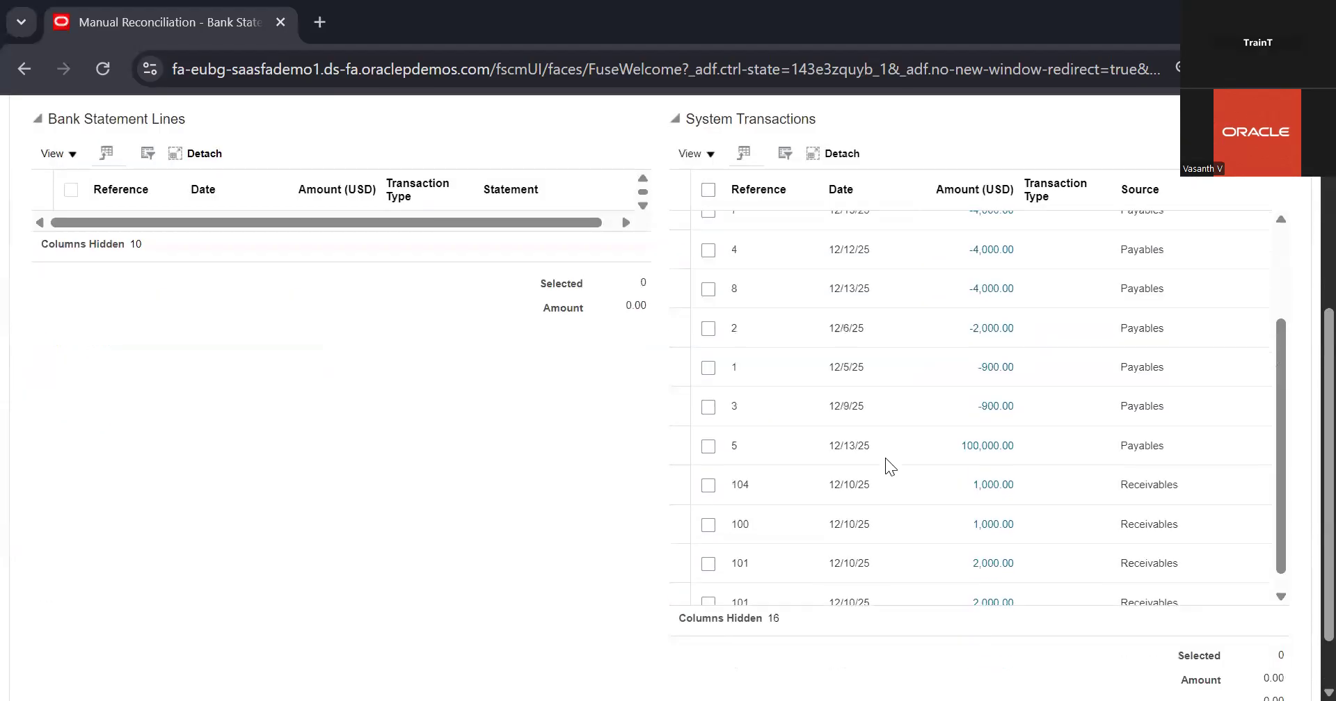
scroll(885, 458, up, 4)
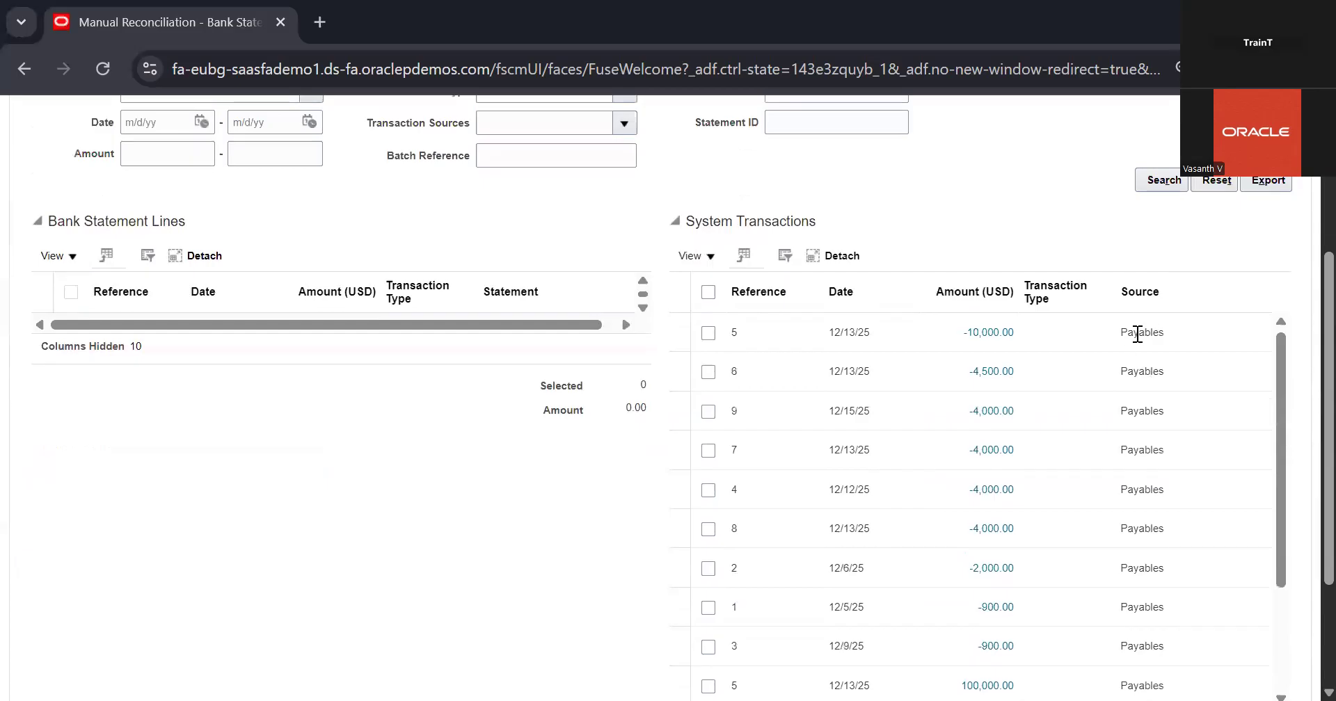
scroll(1137, 334, down, 3)
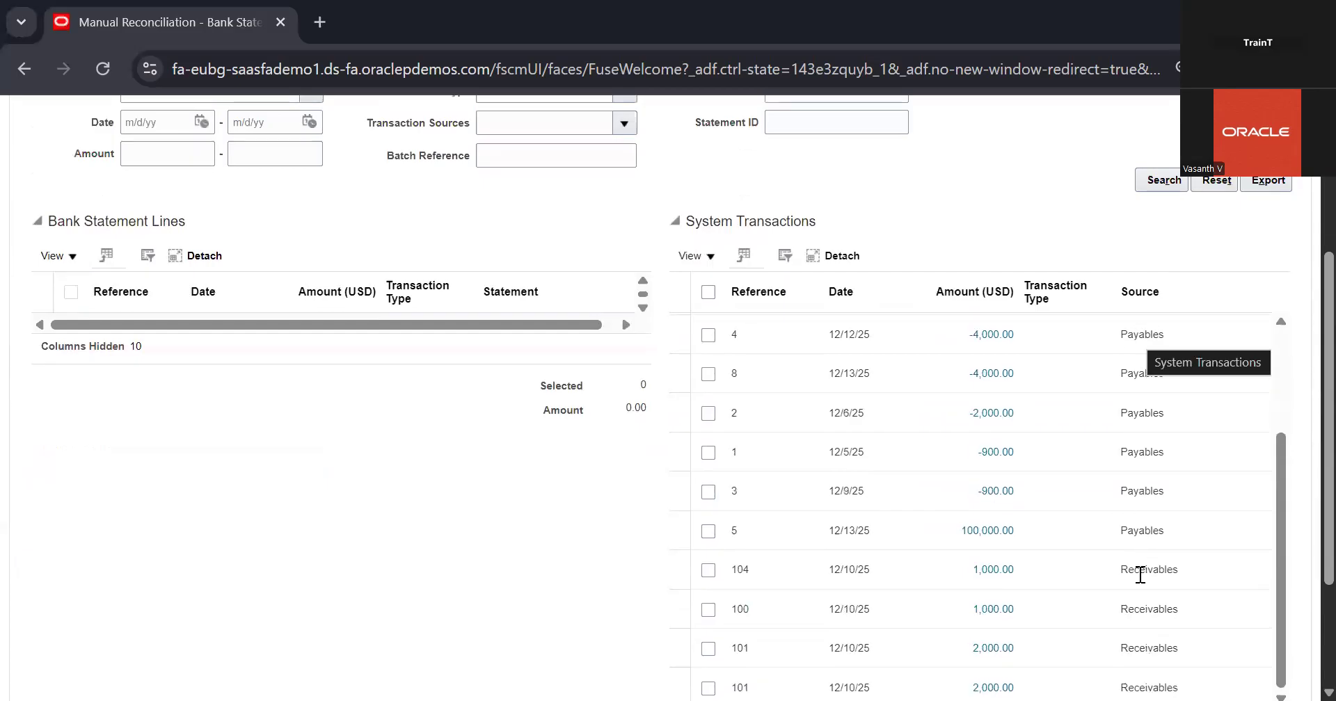
scroll(879, 417, up, 6)
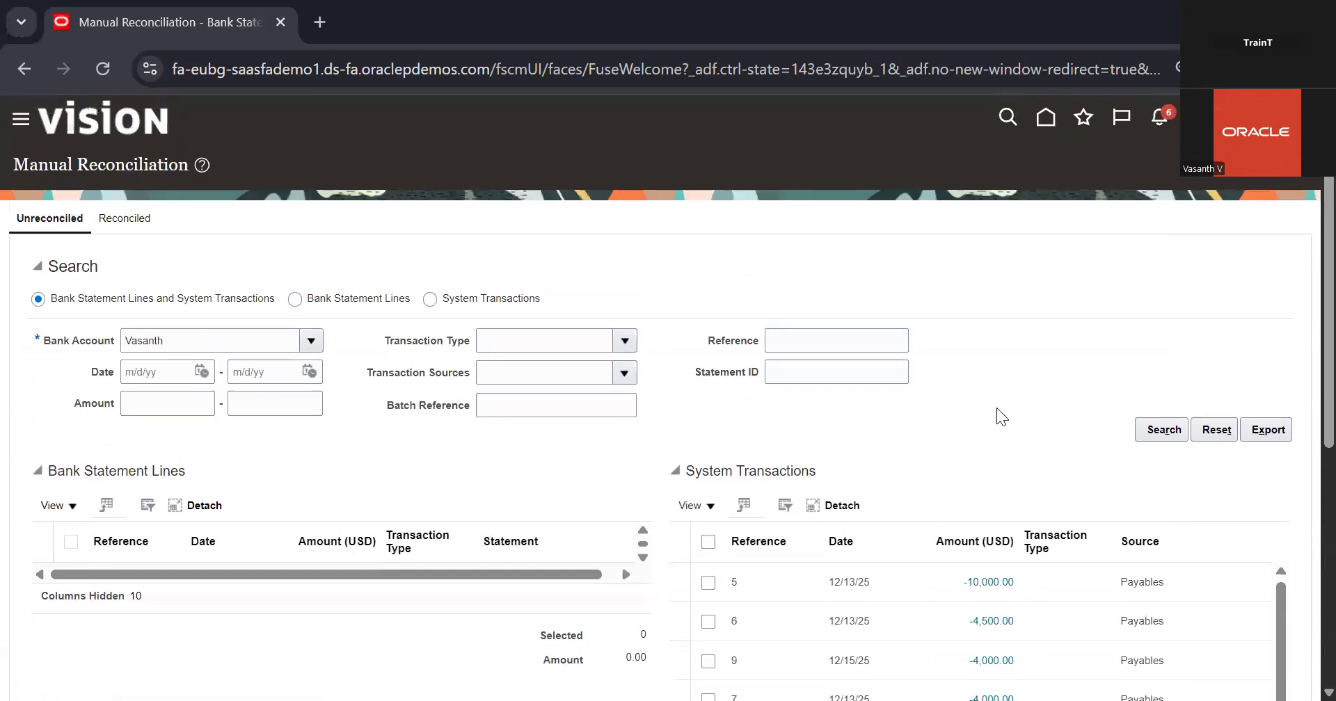
scroll(999, 416, down, 3)
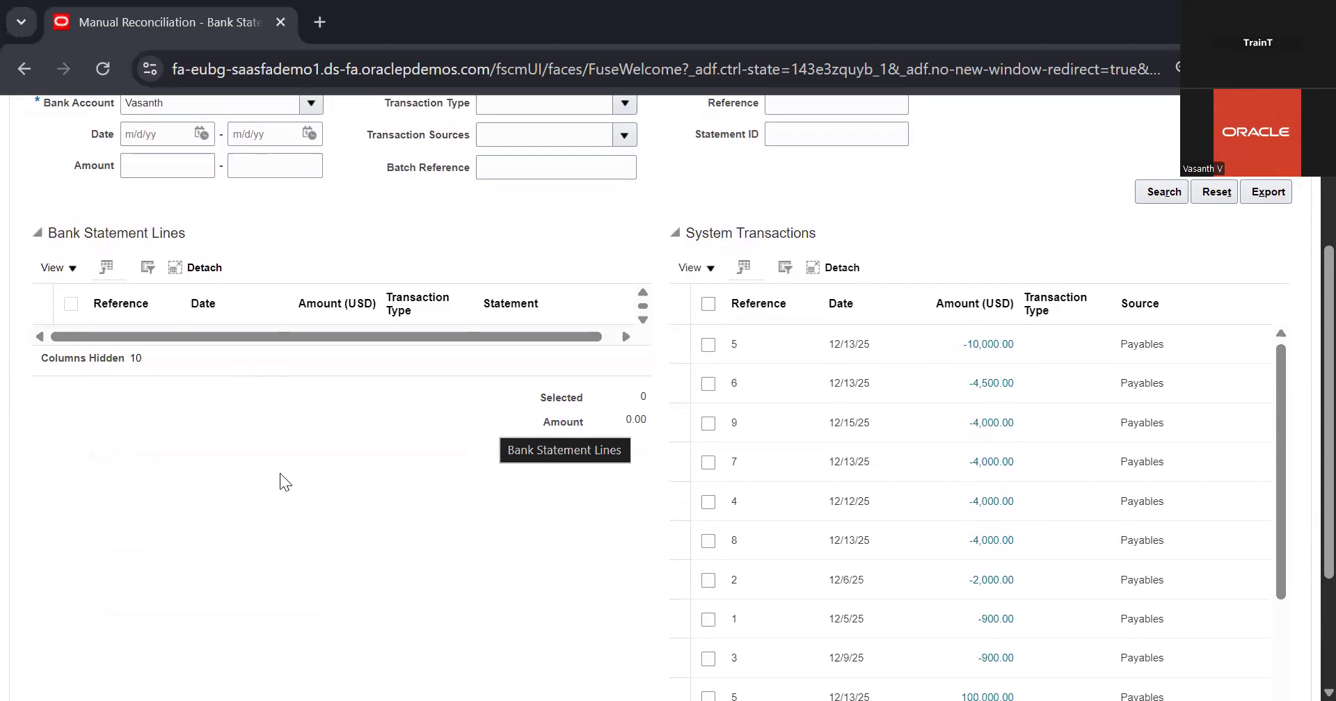
scroll(221, 472, up, 3)
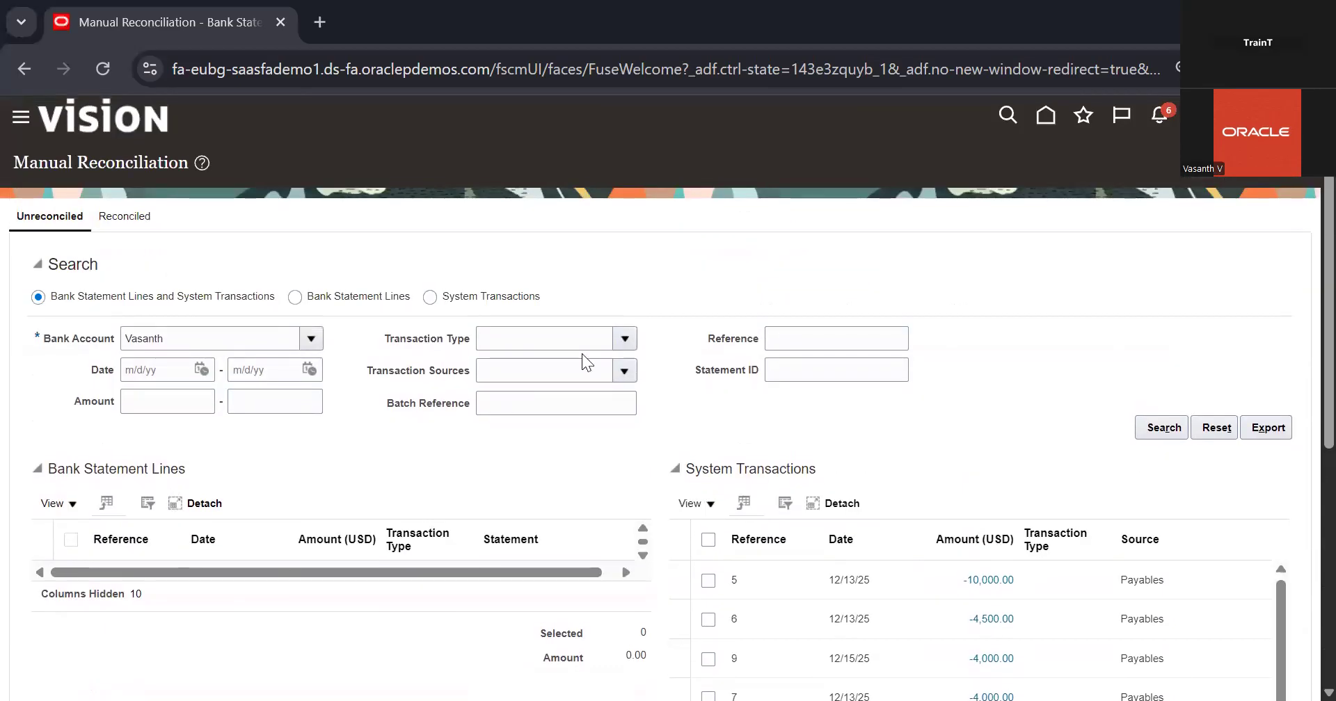
Search the account's unreconciled items with transaction type Check and transaction source Payables
click(627, 336)
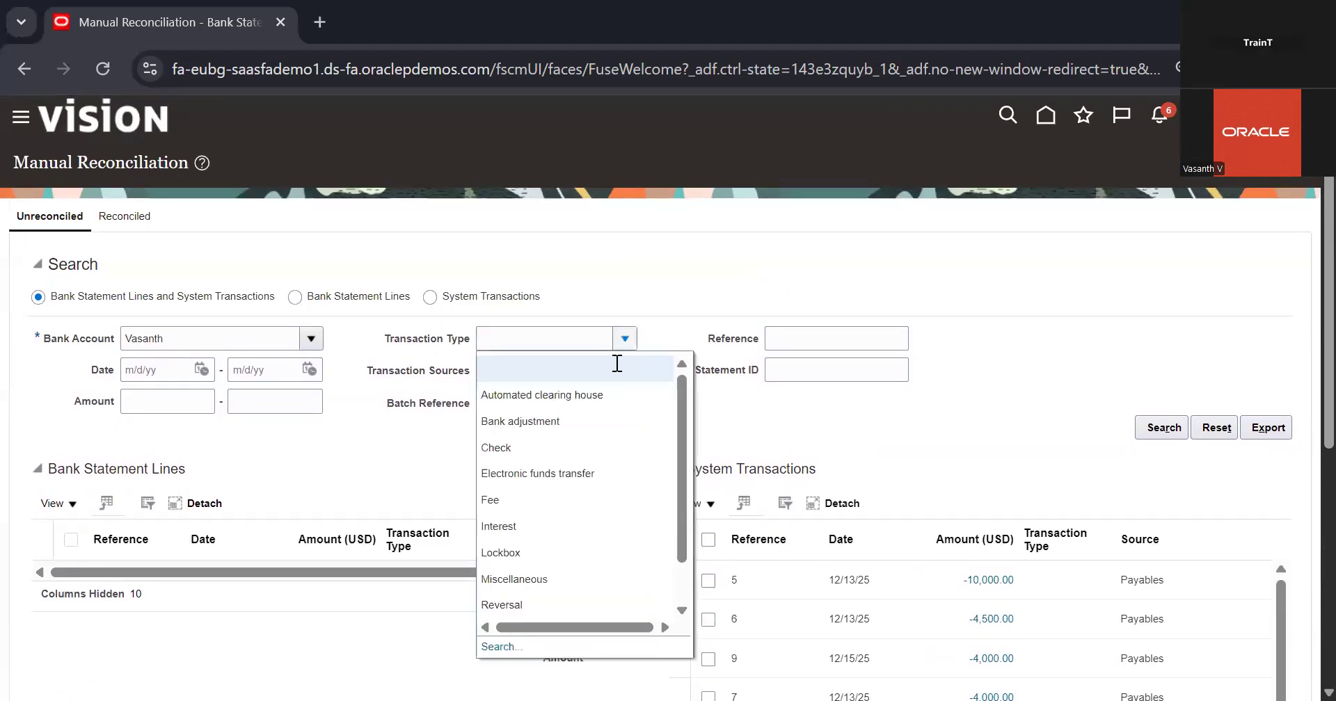
click(565, 447)
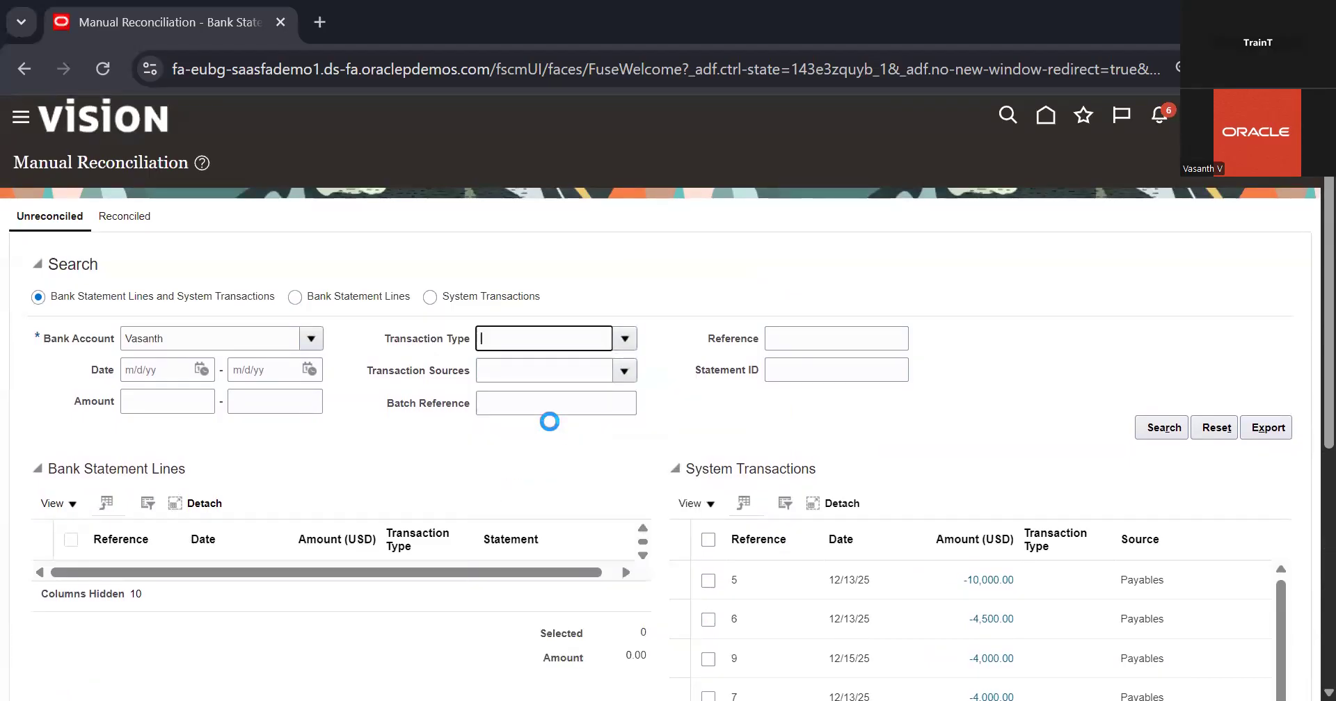
click(624, 372)
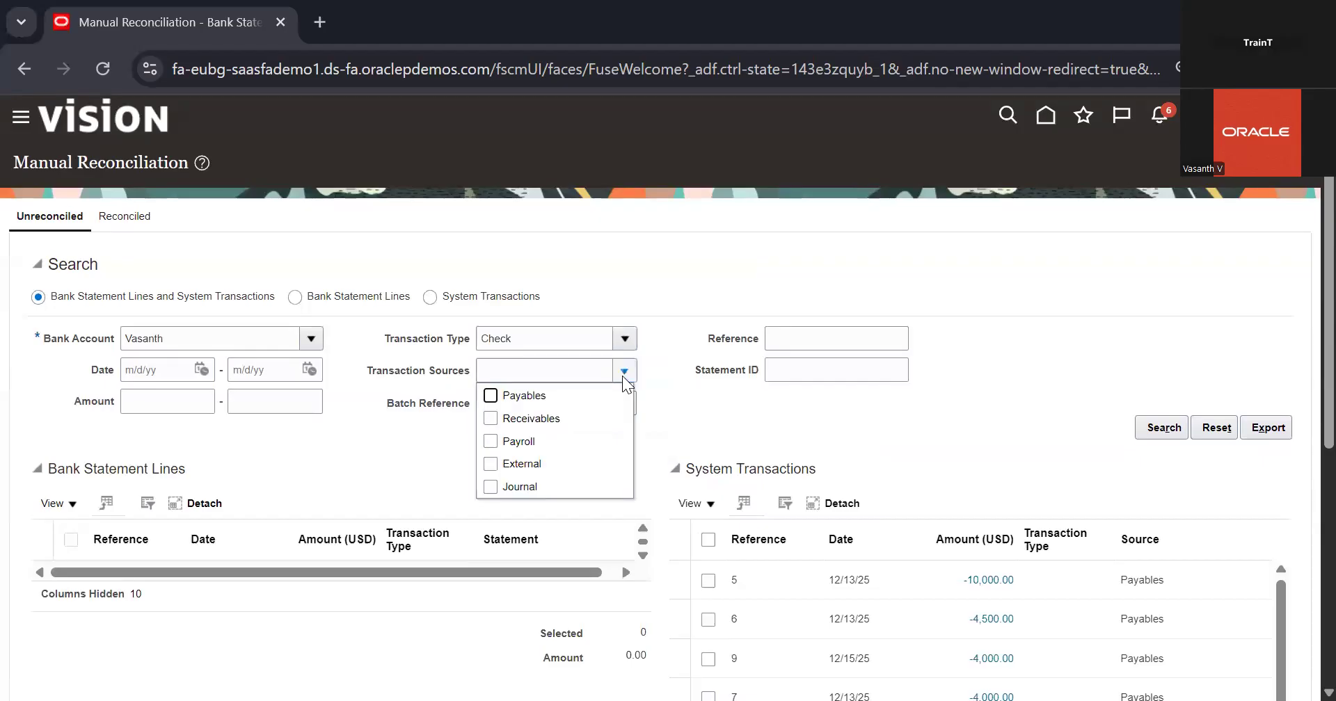
click(532, 395)
click(697, 407)
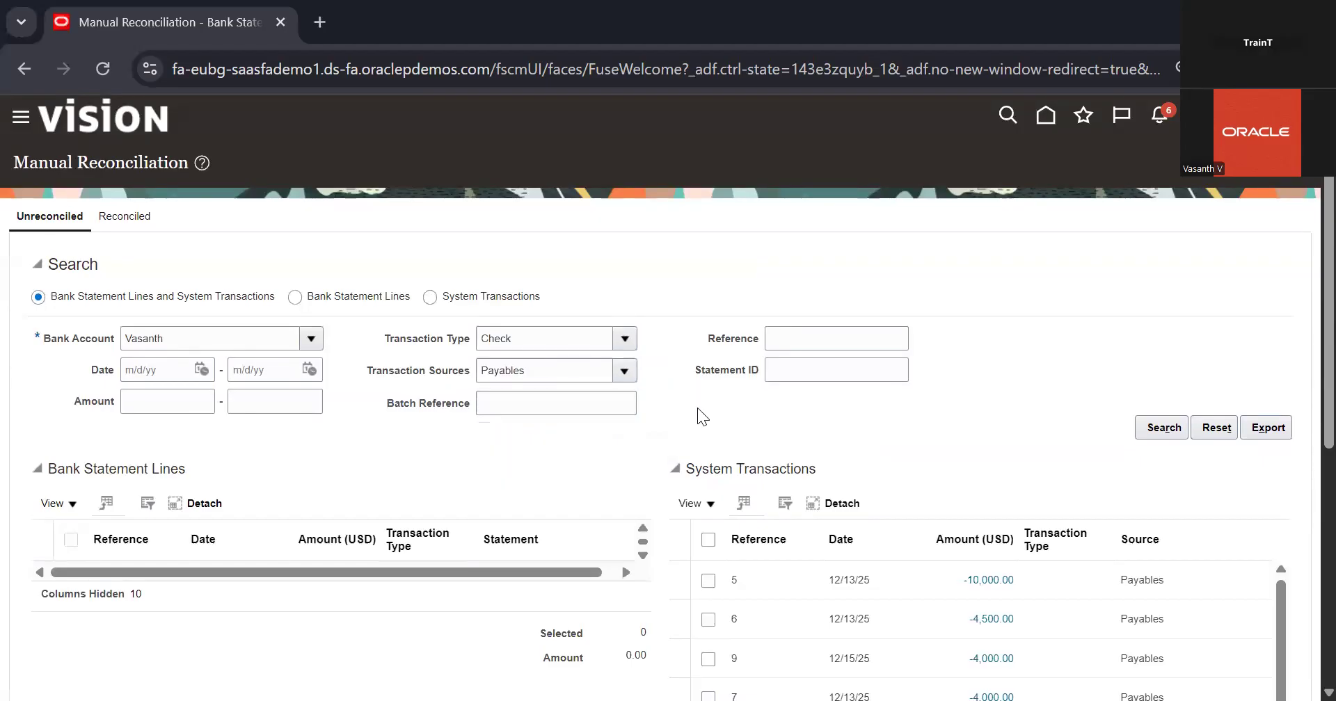
click(1160, 427)
click(572, 368)
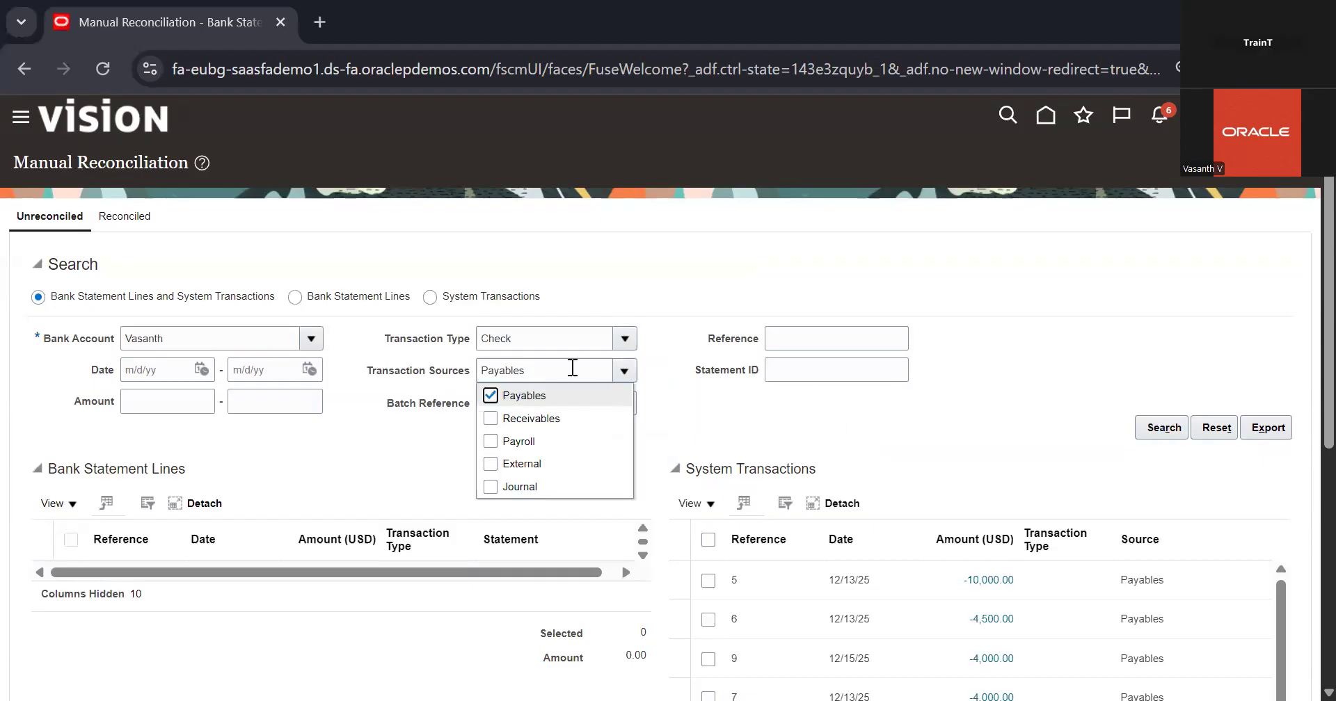
click(354, 455)
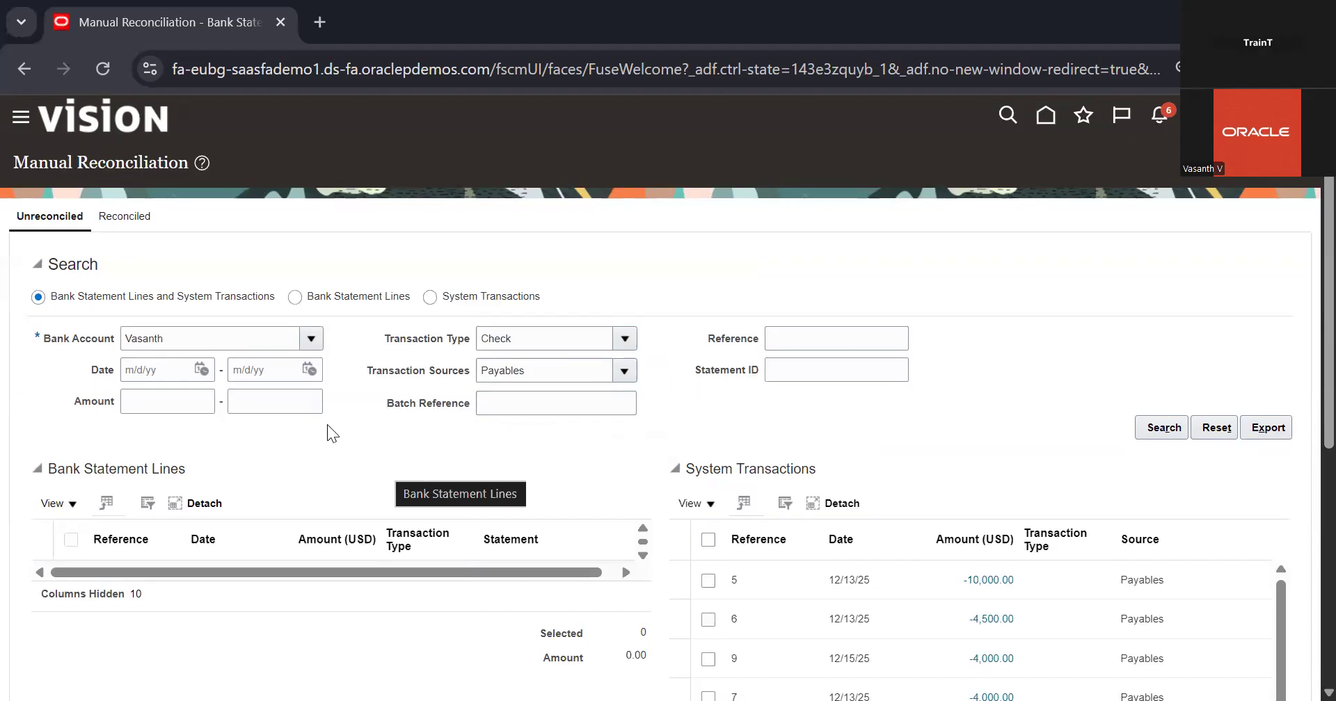
Restrict the search to Bank Statement Lines only and run it for the selected account
click(295, 298)
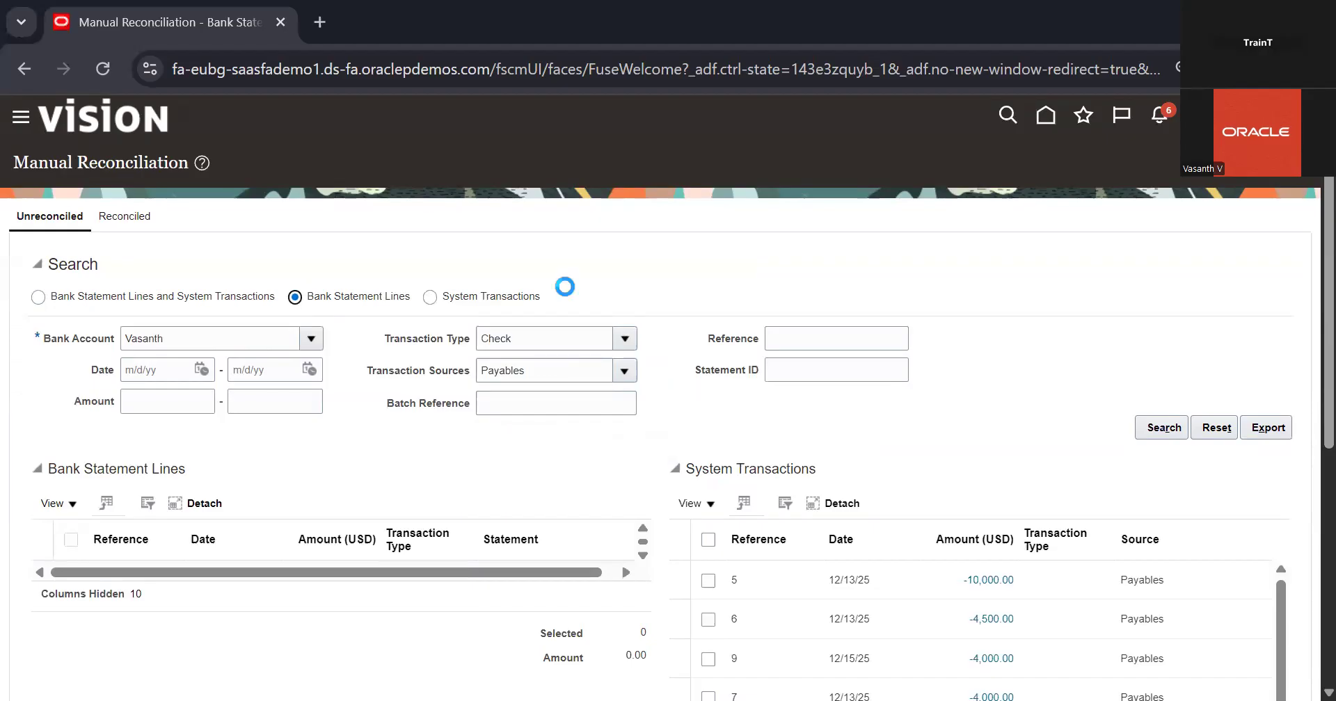
scroll(565, 287, down, 5)
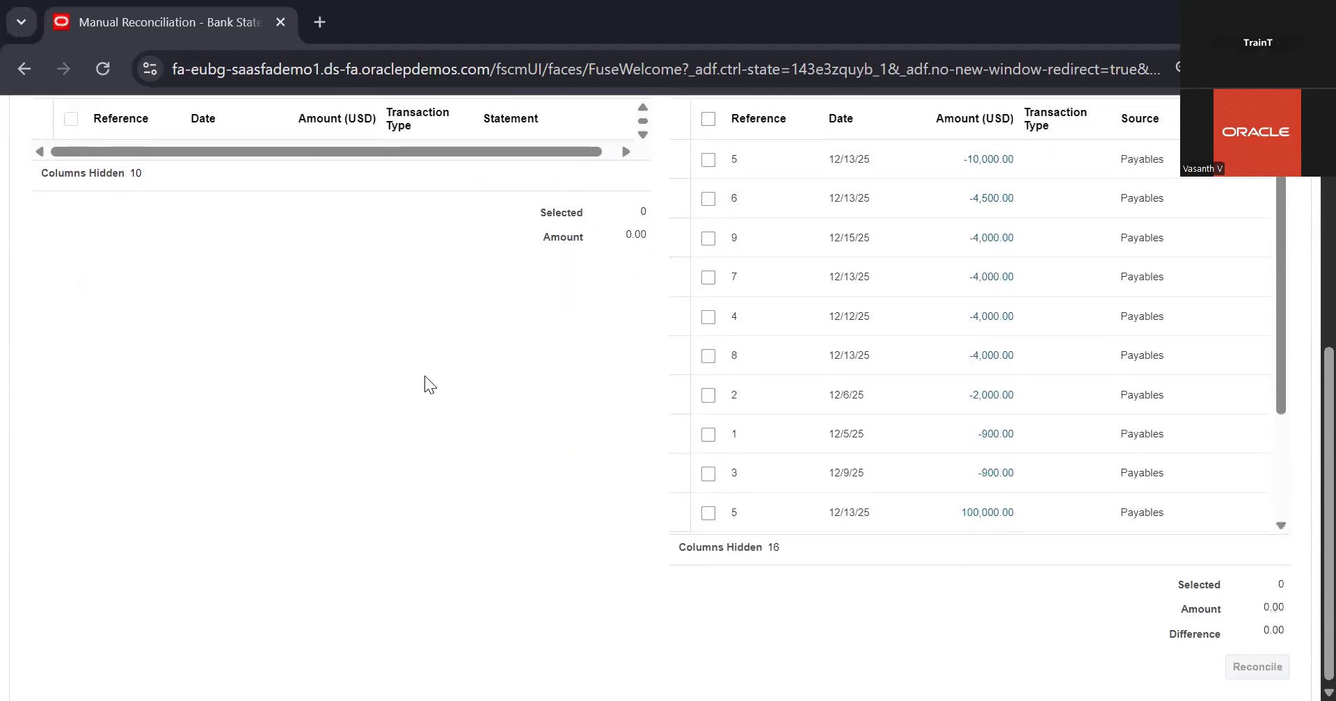
scroll(424, 375, up, 3)
scroll(425, 376, up, 3)
scroll(425, 375, down, 2)
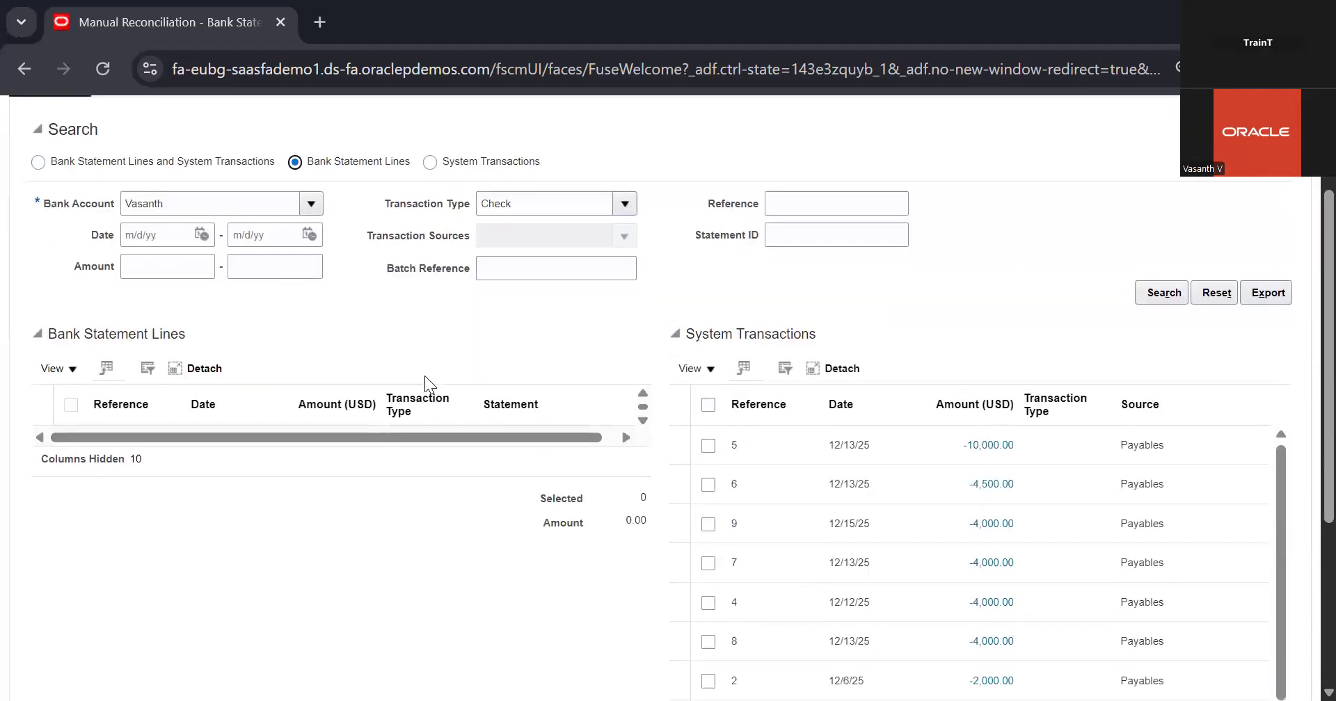
scroll(443, 490, up, 3)
click(1169, 436)
Clear the transaction type filter and search the account's bank statement lines again
scroll(828, 453, down, 1)
double_click(544, 254)
key(BackSpace)
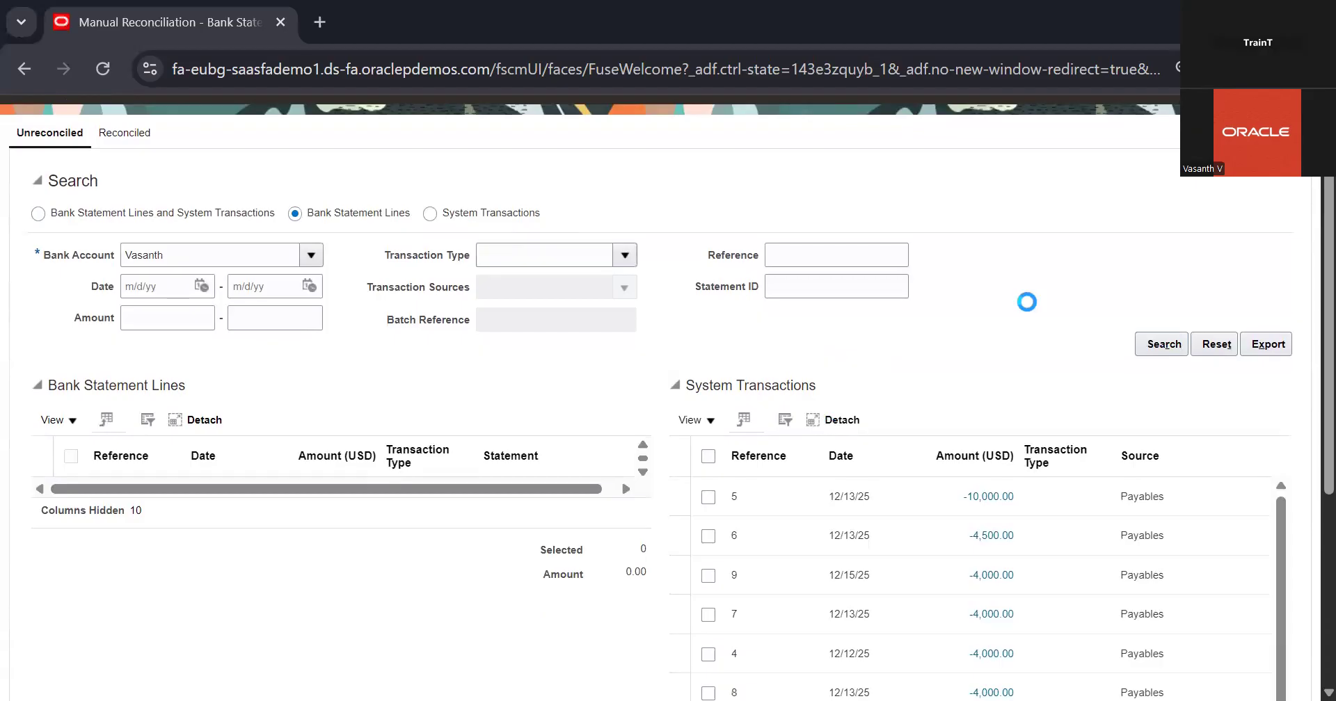
click(1149, 341)
Check the Bank Statement Lines table for unreconciled lines, including its columns and view options
scroll(366, 385, down, 3)
scroll(250, 353, up, 3)
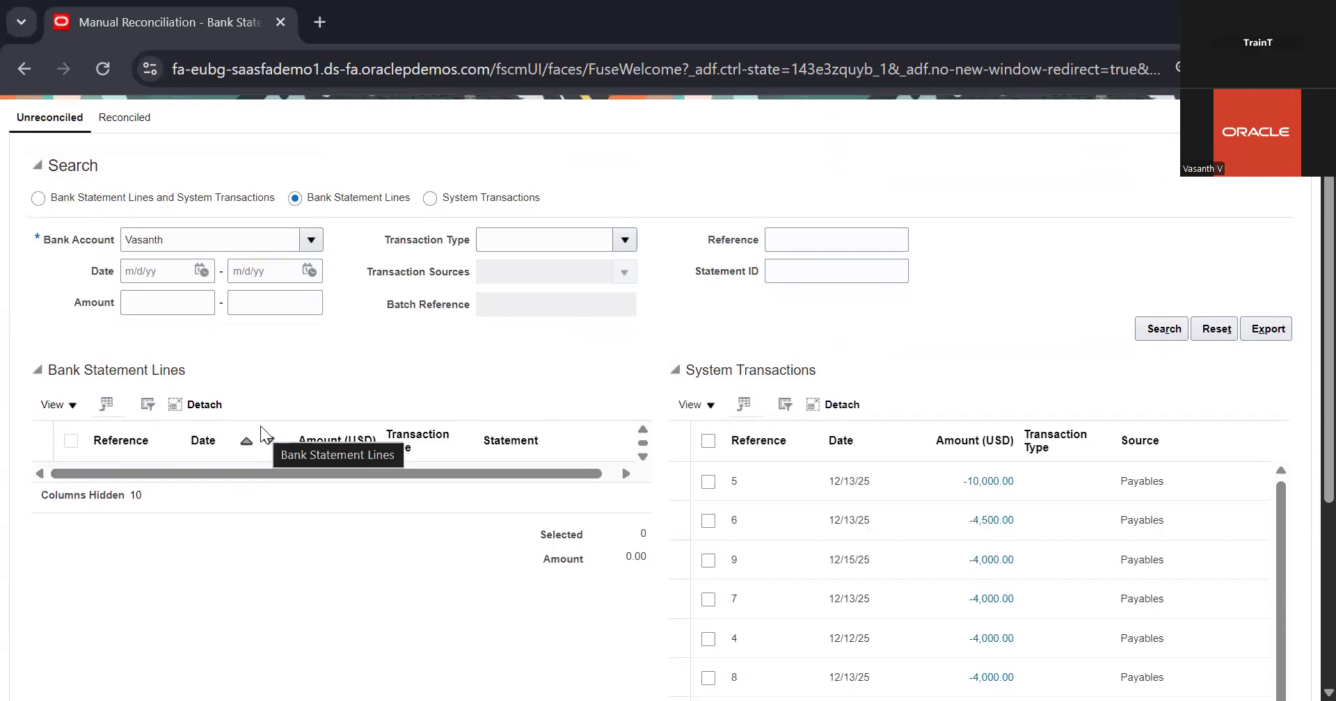
scroll(260, 425, up, 2)
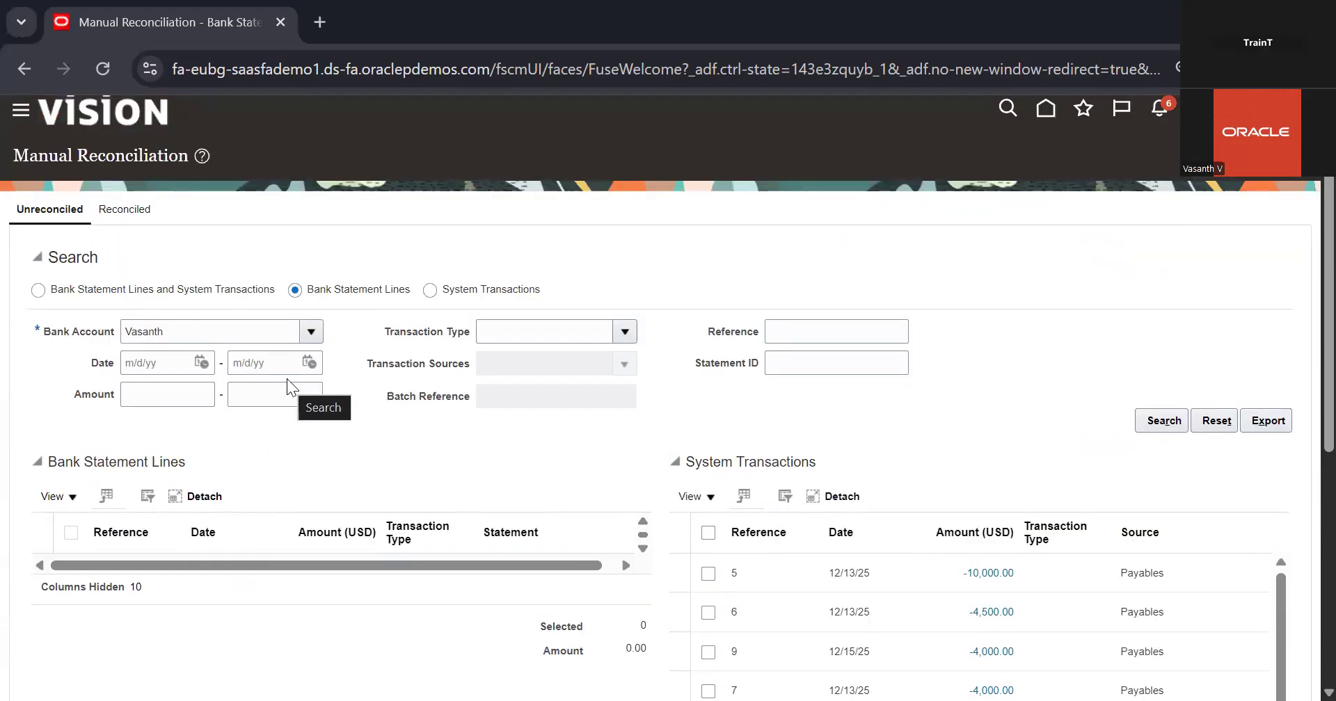
scroll(361, 449, down, 2)
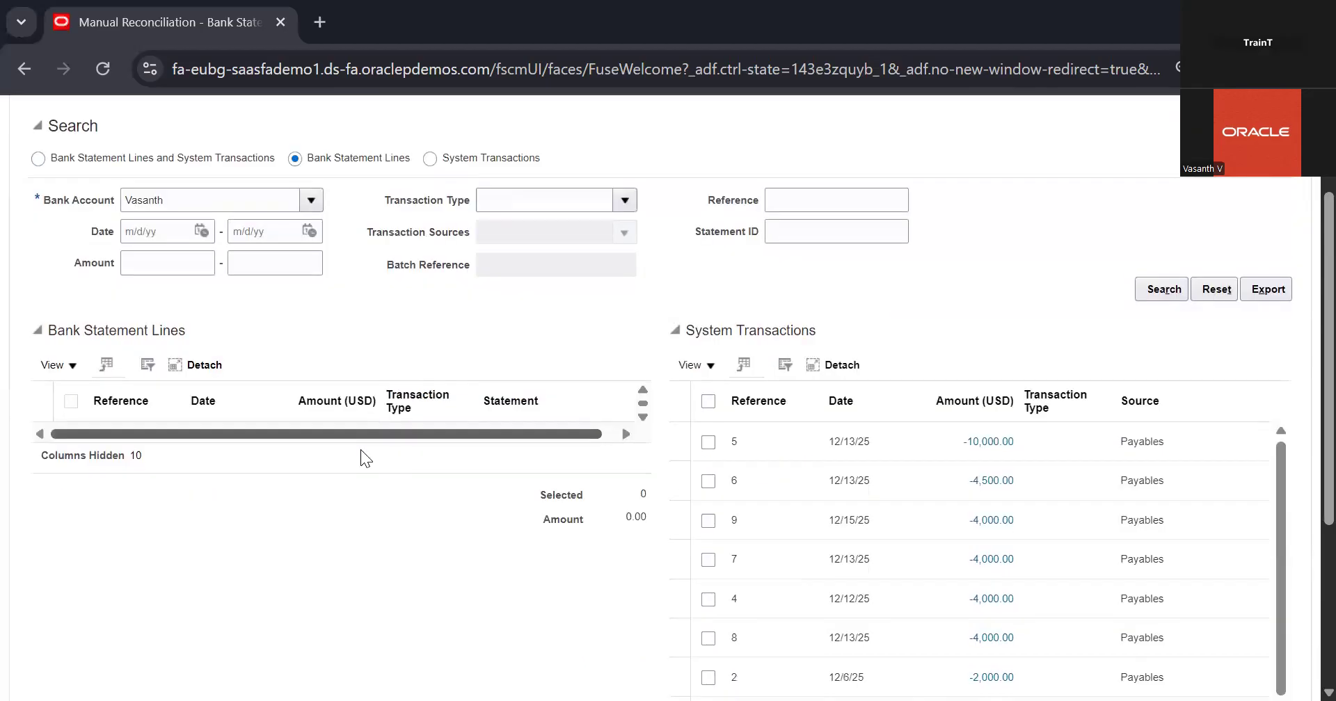
drag(267, 435, 402, 435)
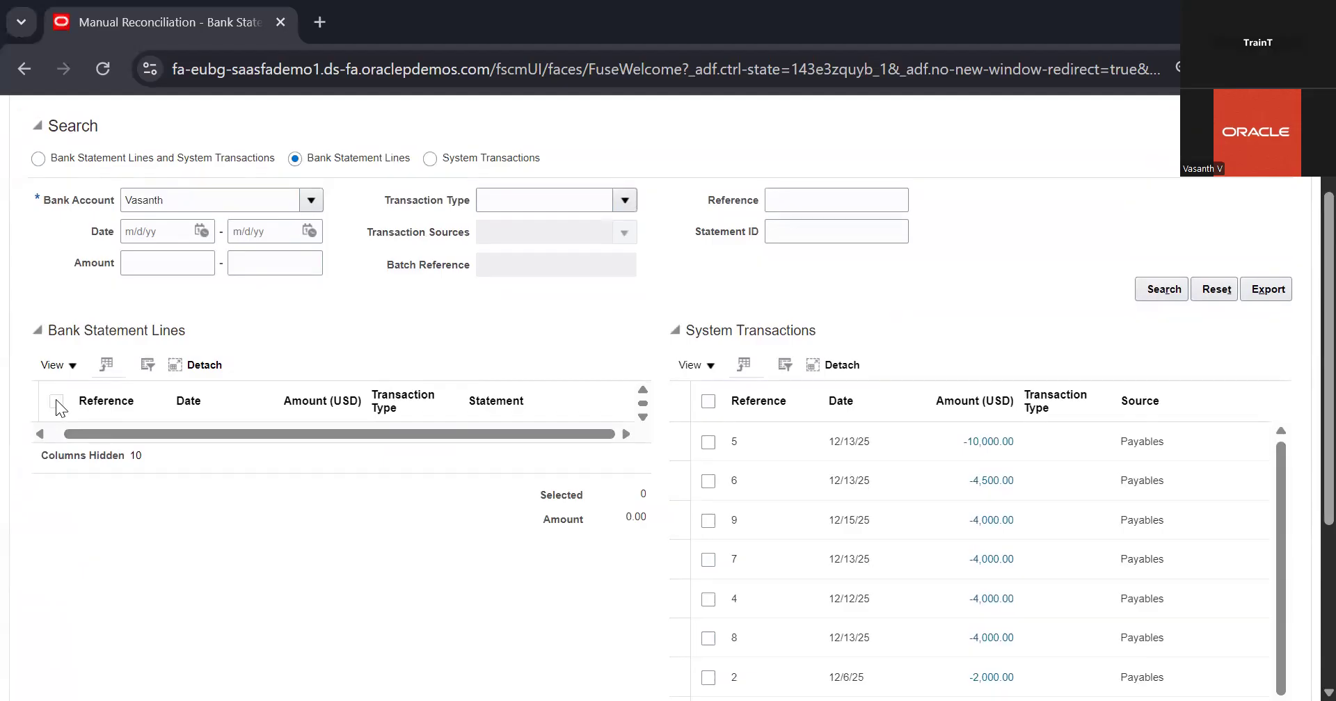
click(73, 362)
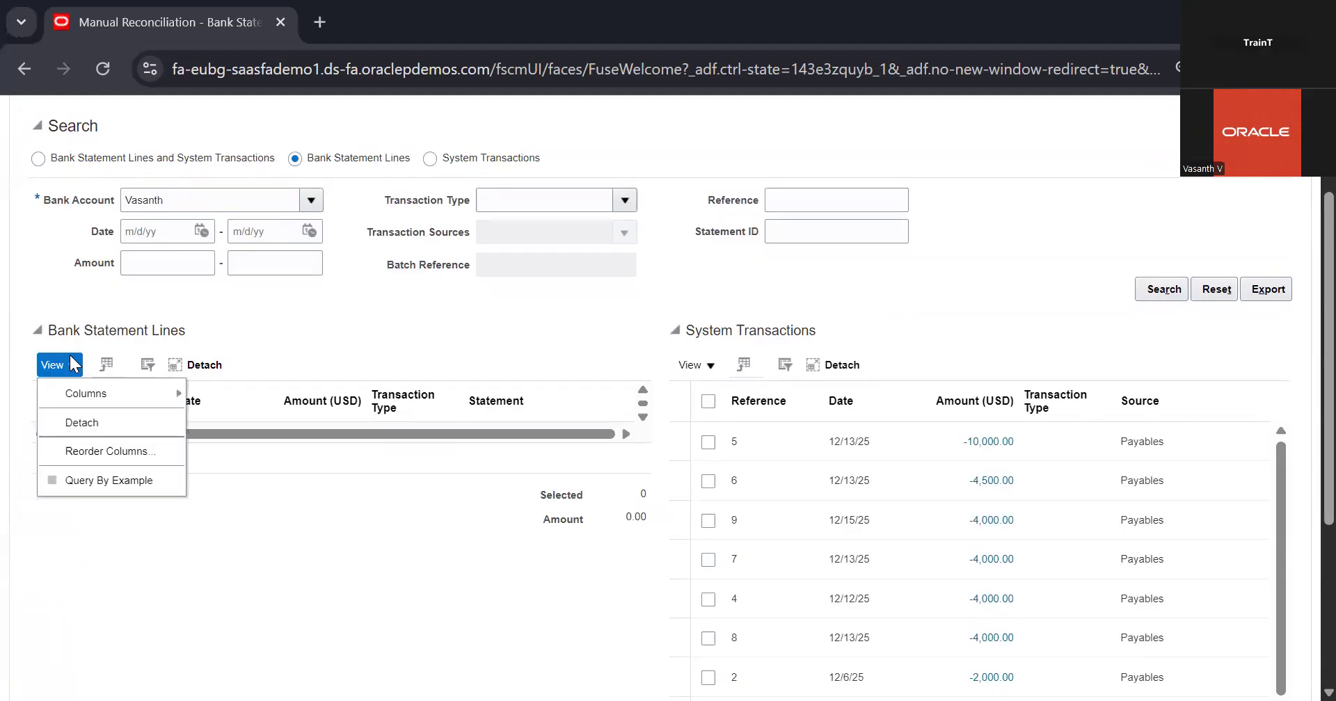
click(455, 339)
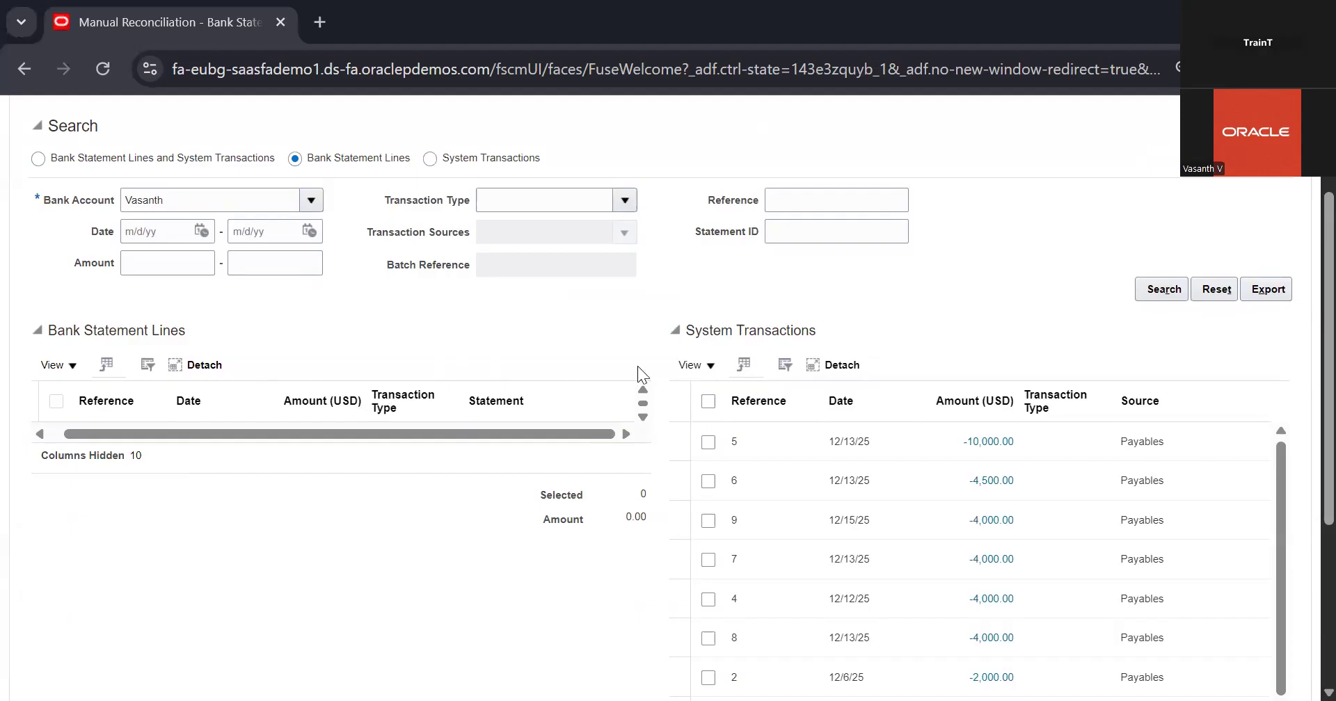
Leave Manual Reconciliation and check Manage Bank Statements for the statements recorded under each bank account
scroll(638, 366, down, 1)
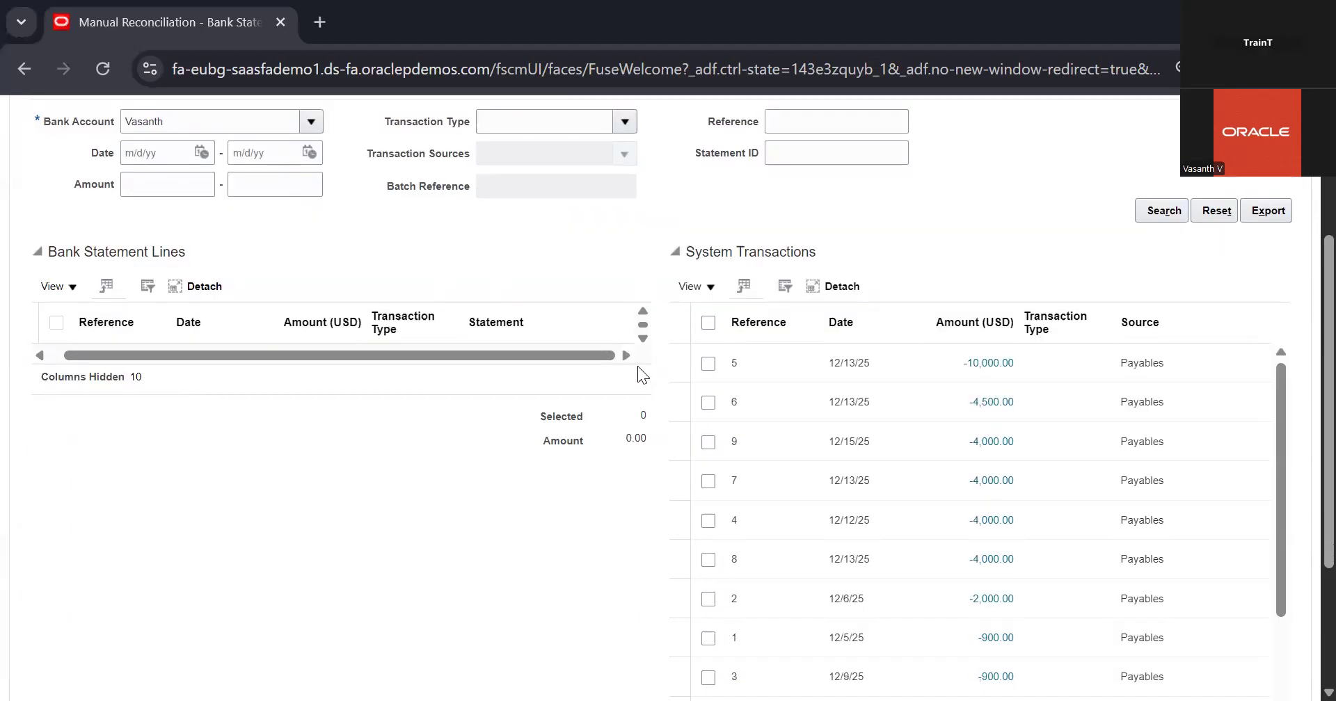
scroll(1172, 254, up, 3)
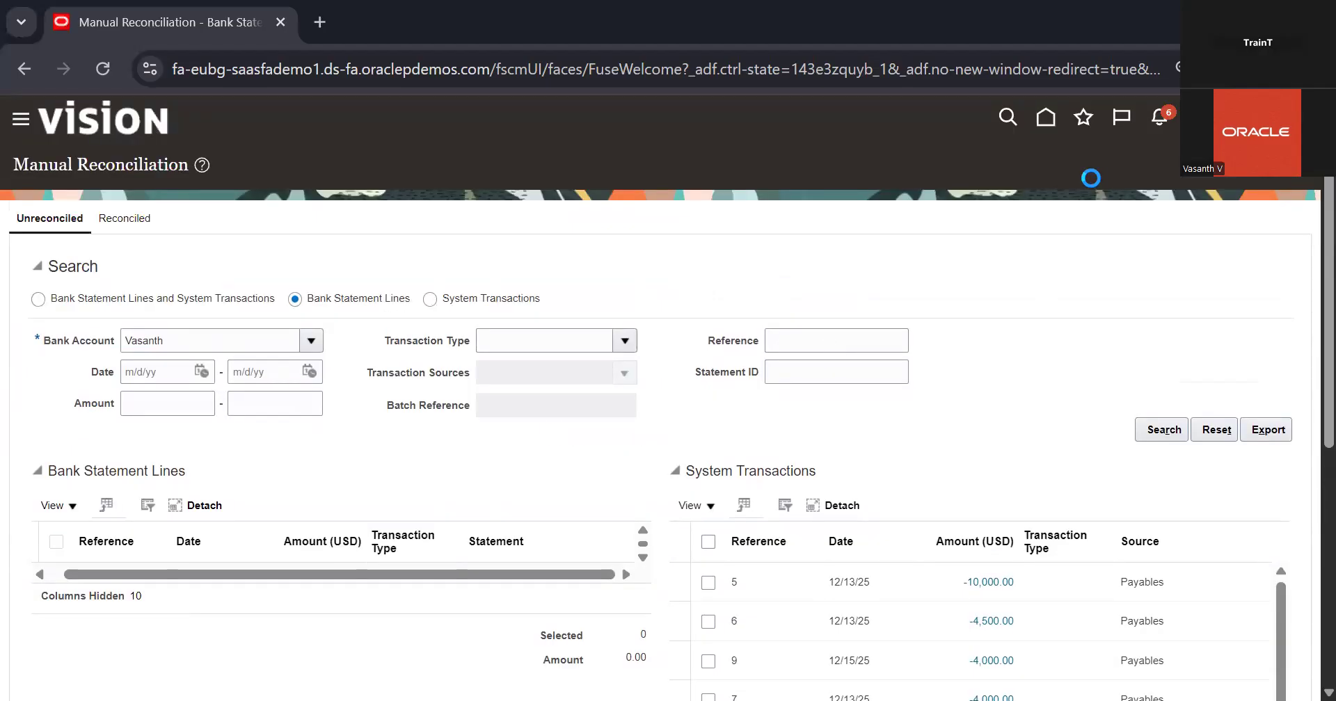
click(1297, 292)
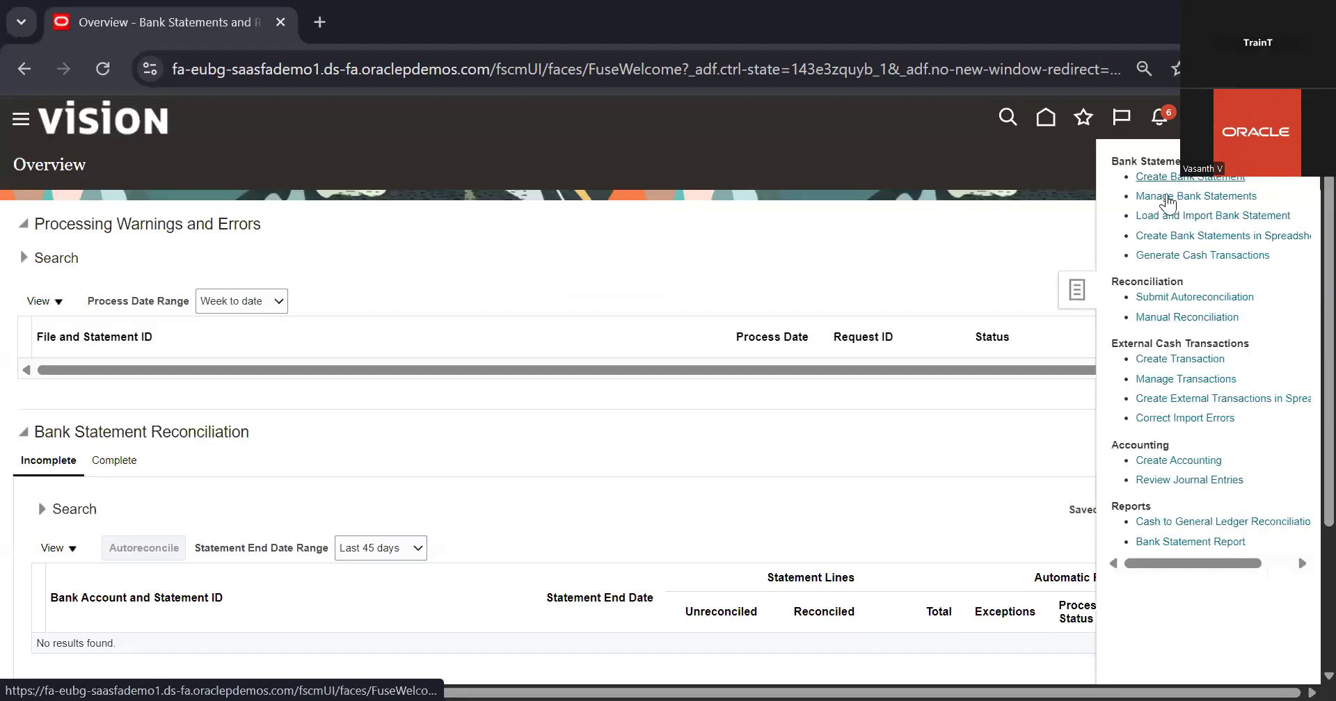
click(1168, 197)
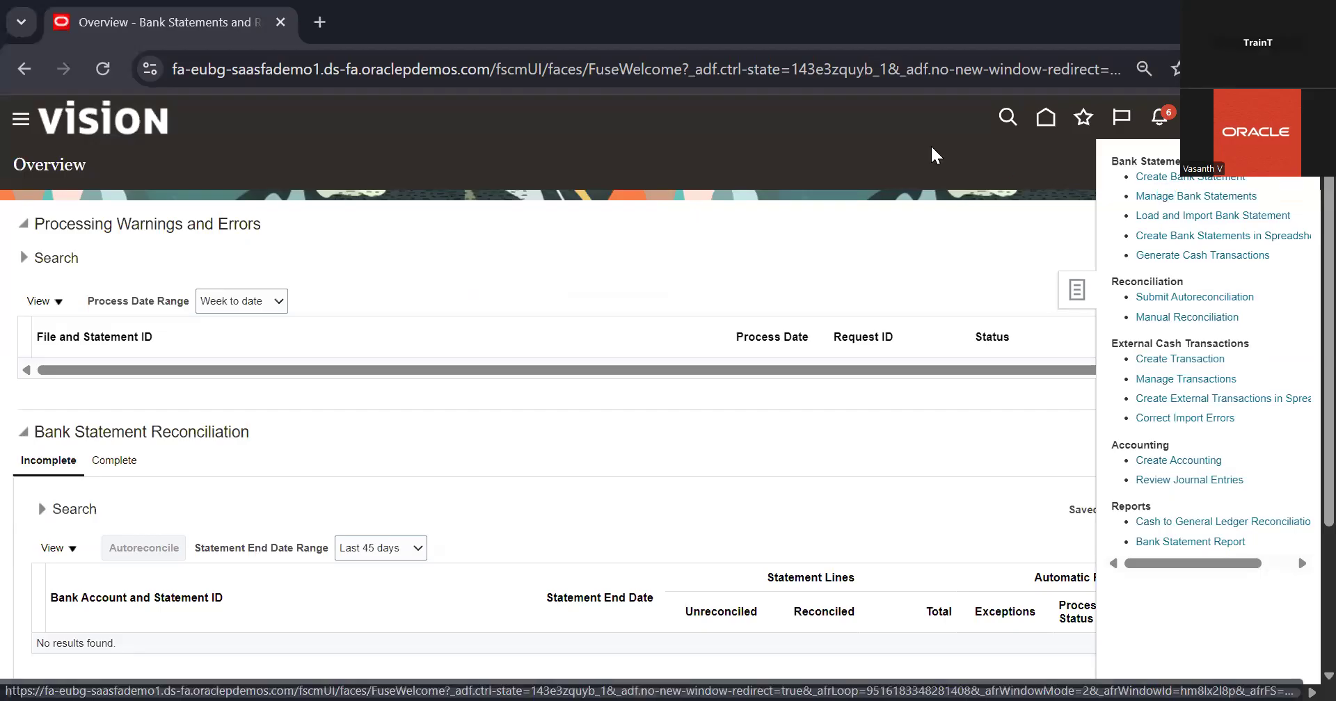
click(208, 449)
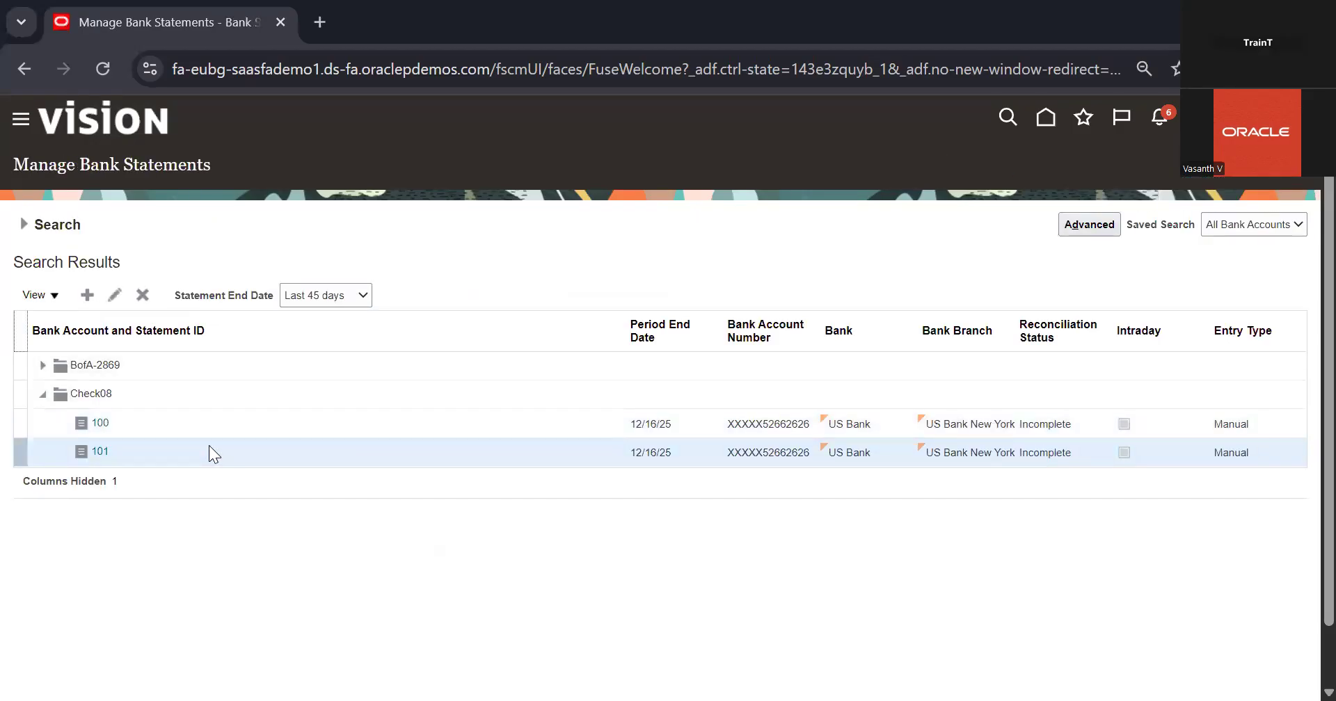
click(209, 392)
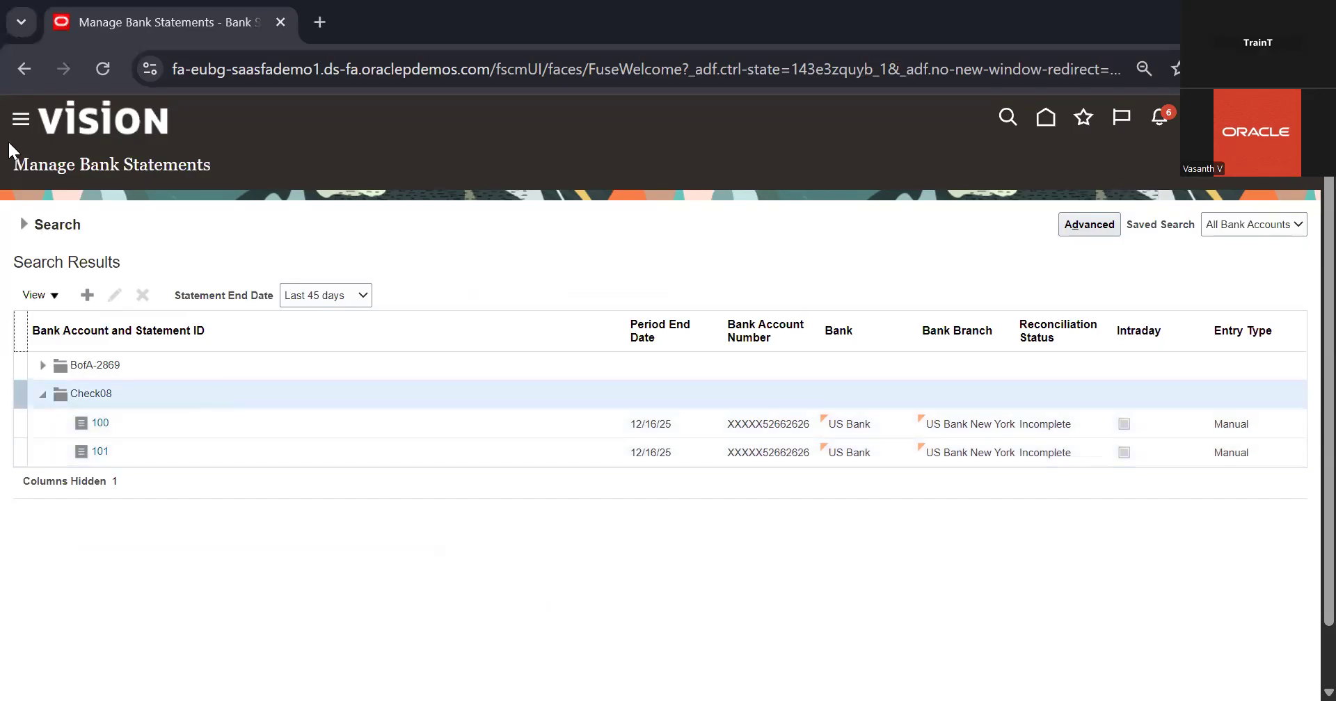
click(1263, 167)
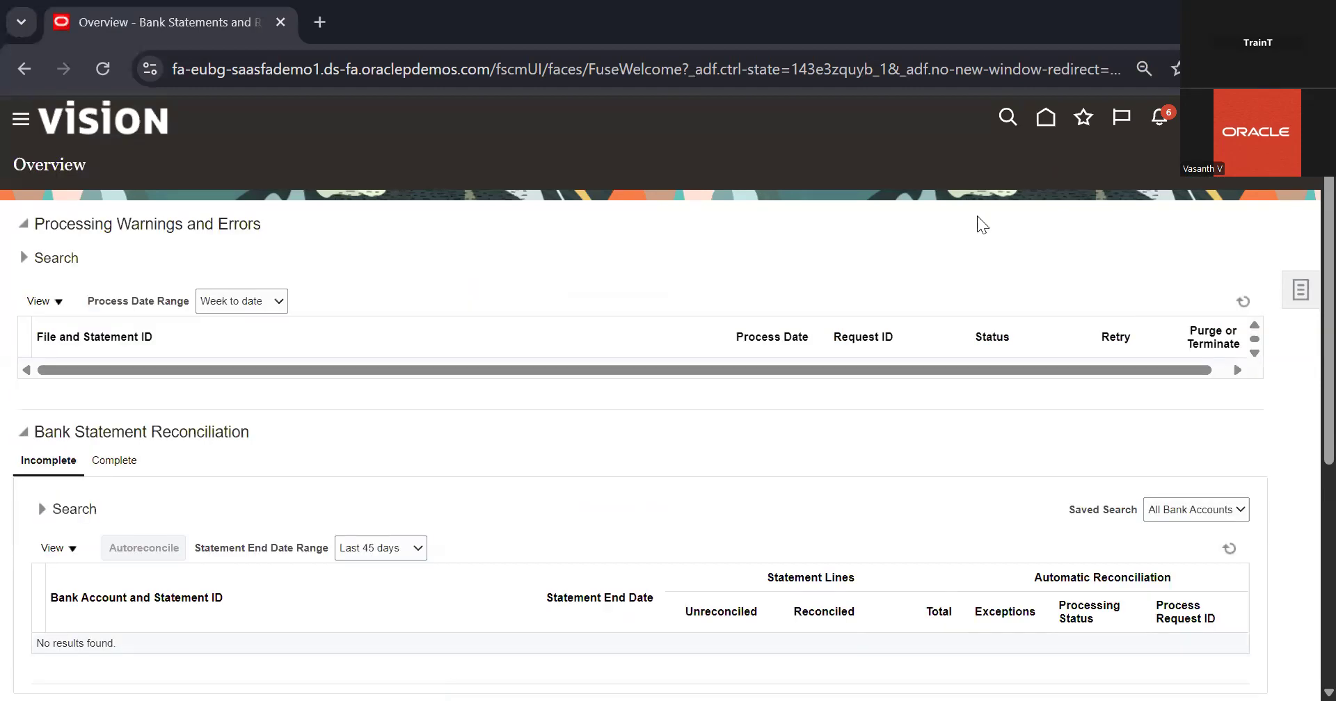
Start a new manual bank statement and select the bank account used in the reconciliation search
click(1288, 298)
click(1183, 177)
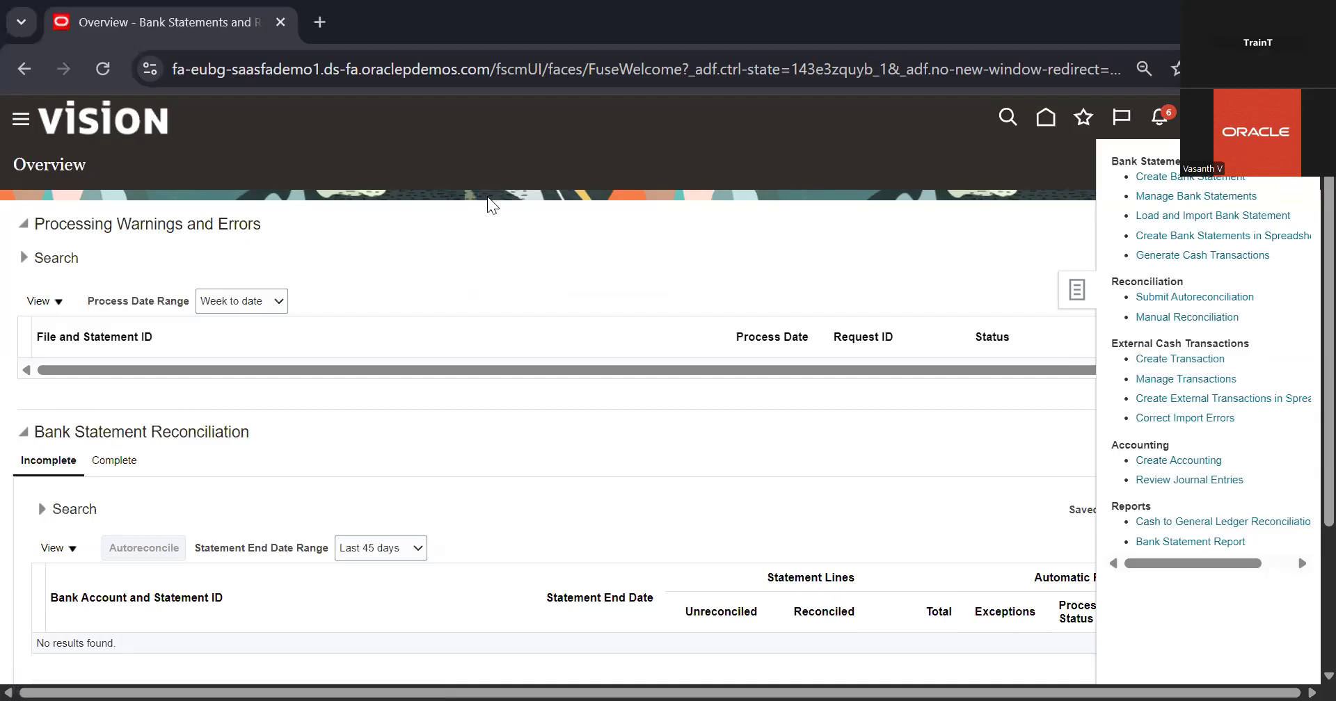
click(392, 229)
click(334, 233)
text(VASA)
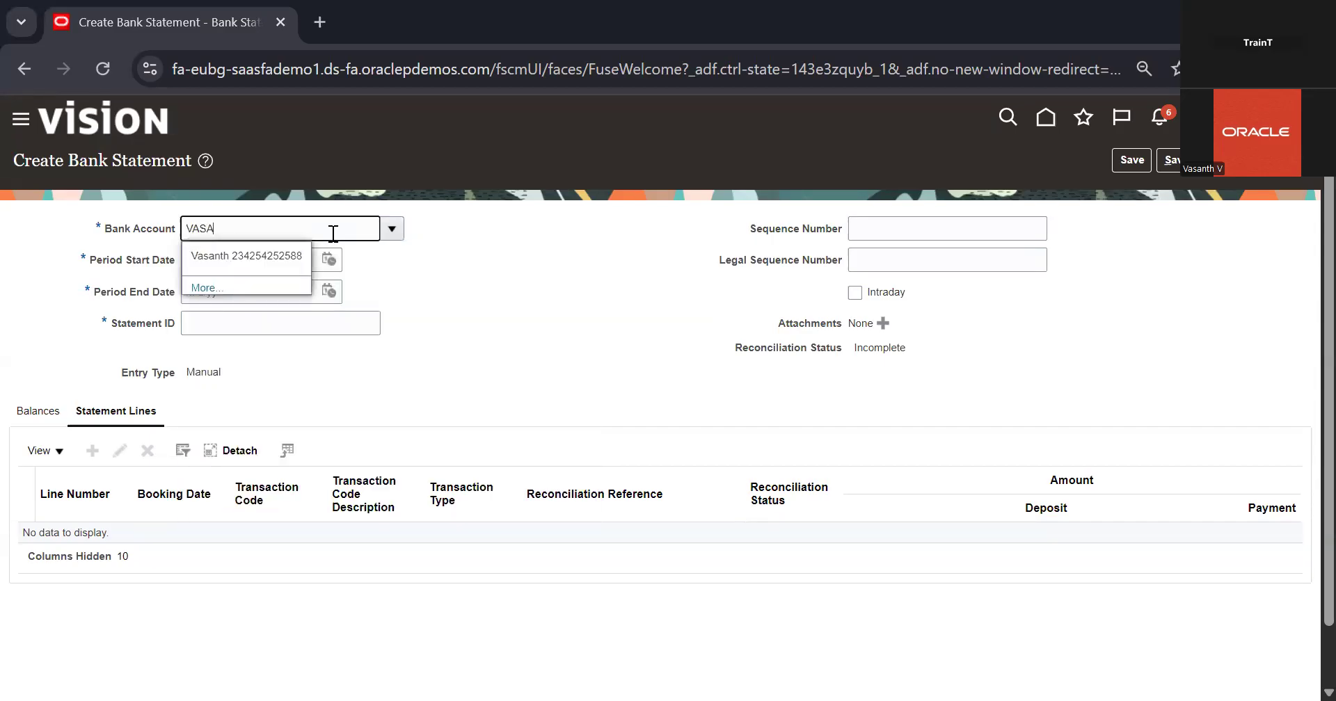
click(275, 259)
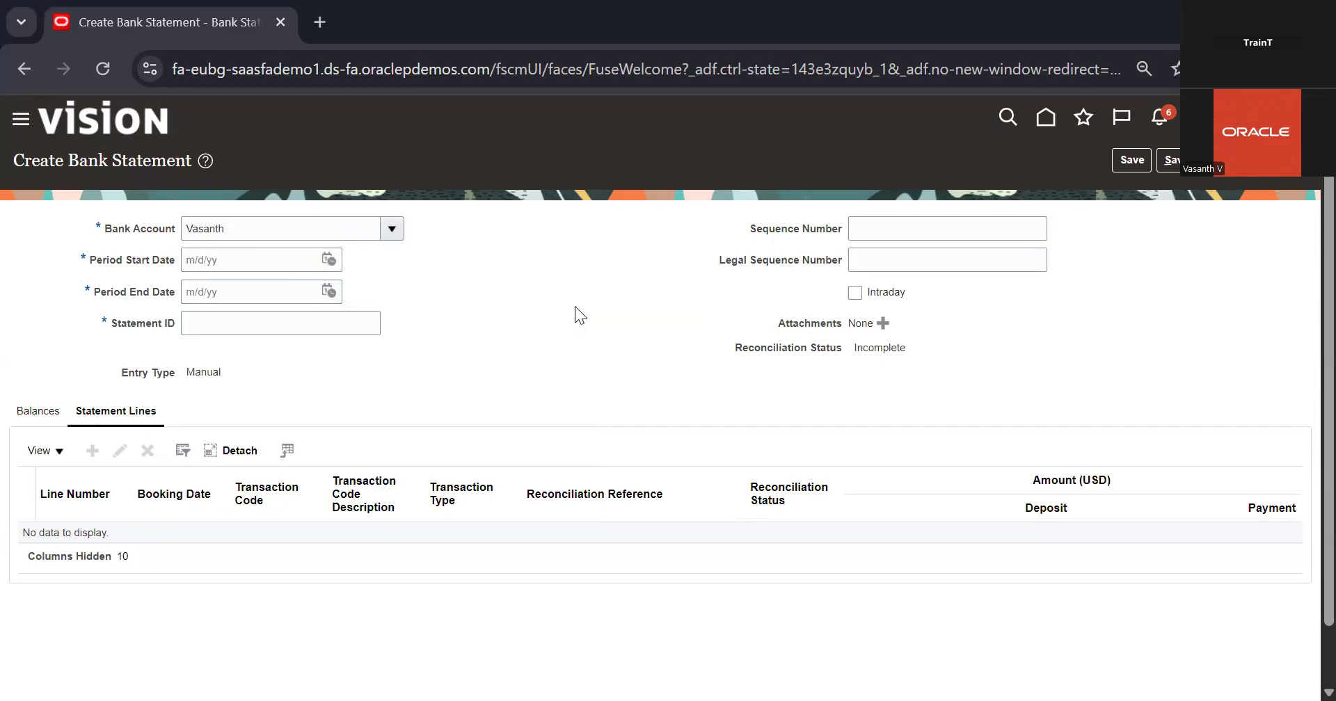
Set the statement period from 12/1/25 to 12/16/25 and the statement ID to 102
click(333, 259)
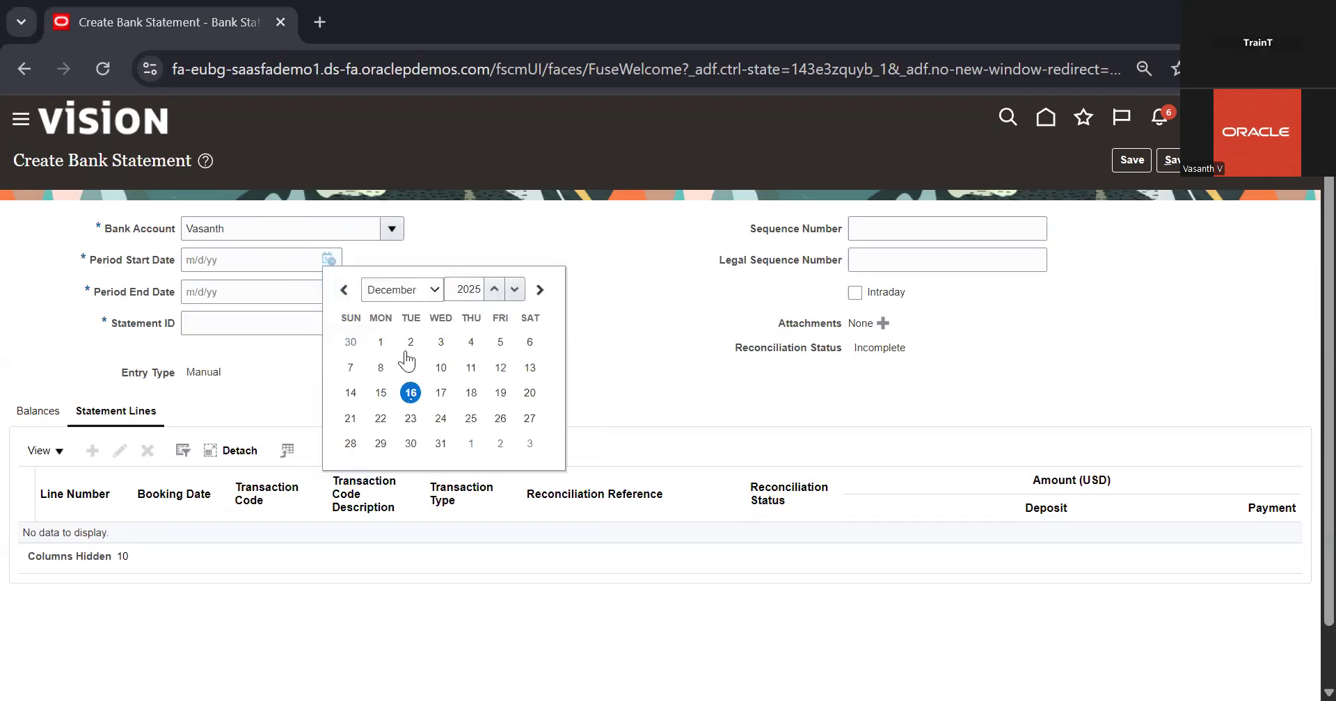
click(381, 342)
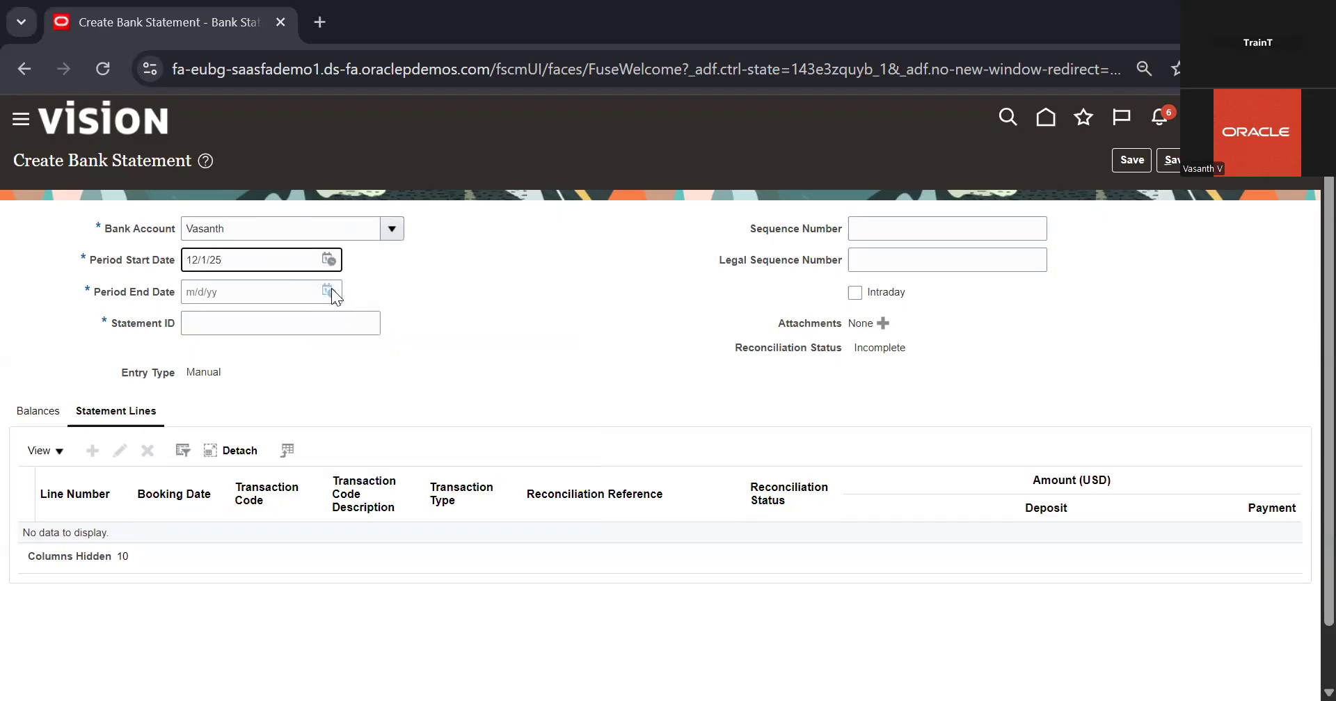
click(329, 292)
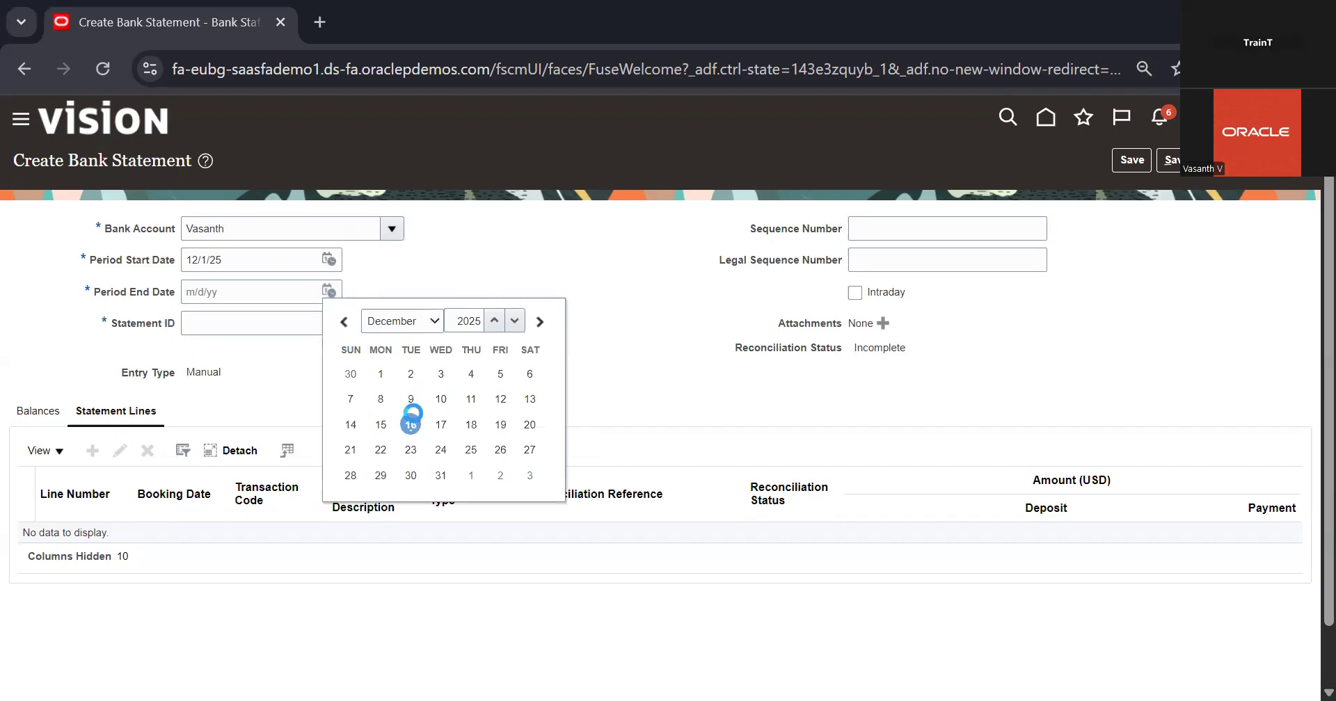
click(411, 424)
click(322, 318)
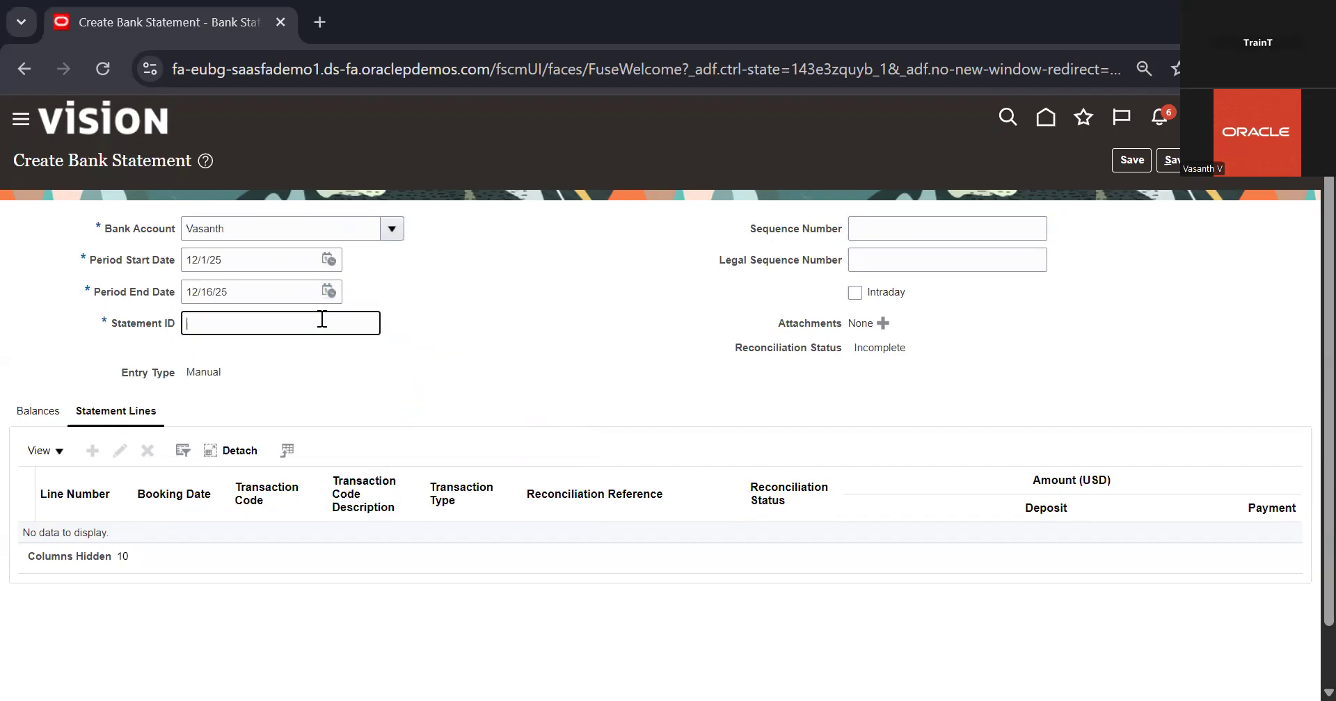
text(100)
text(2)
key(Tab)
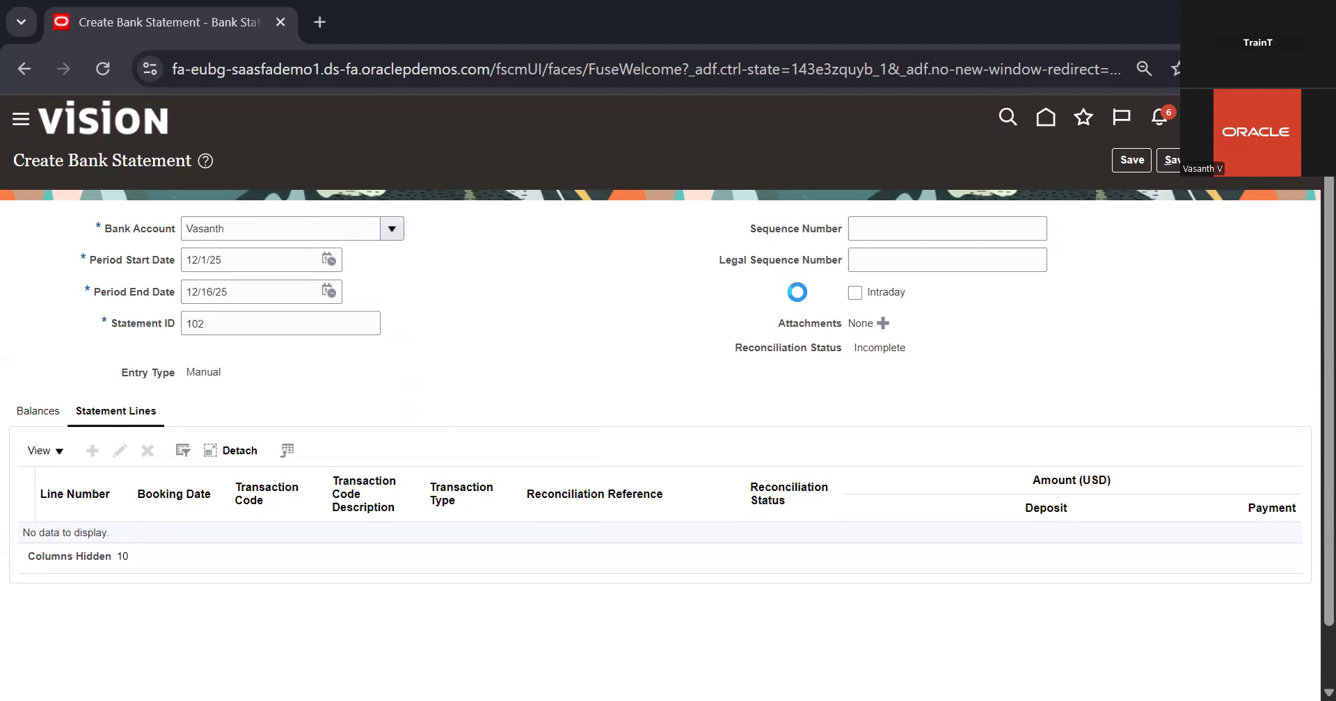
Create a statement line with booking date 12/16/25, transaction code 7824, flow indicator Debit and amount 1000 USD
click(92, 451)
click(329, 251)
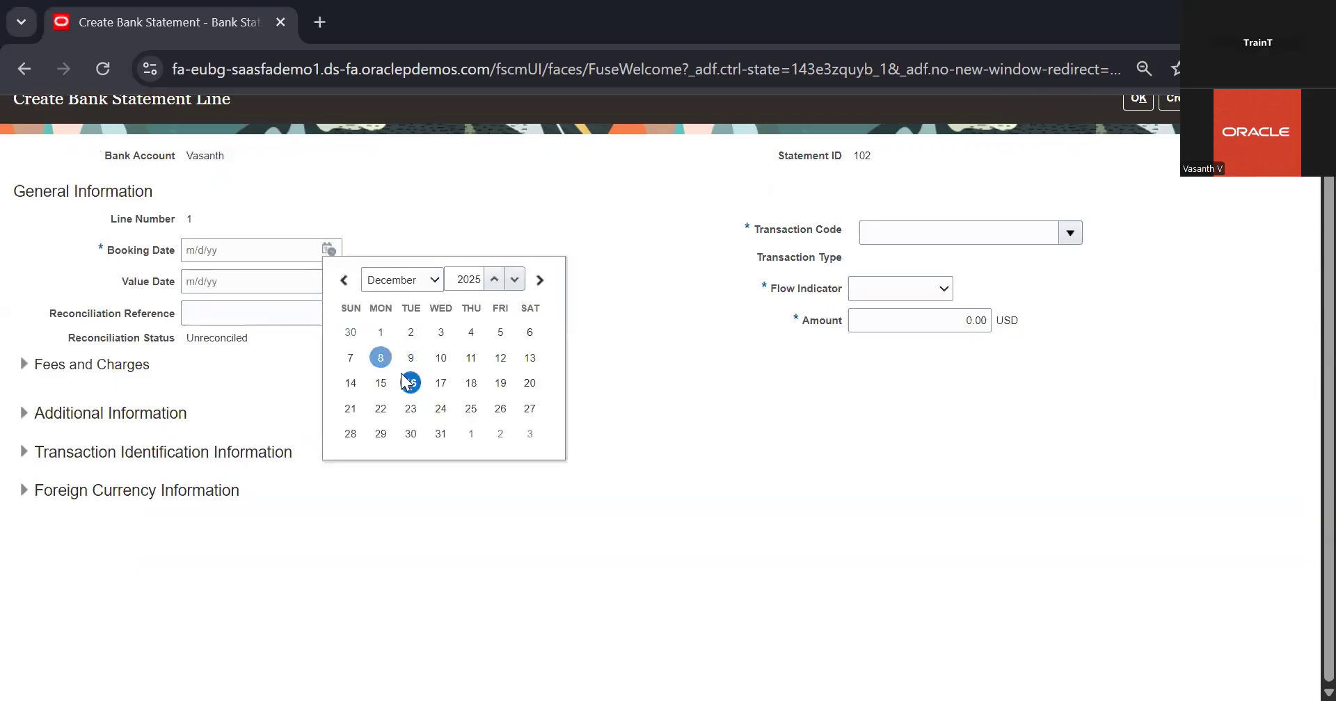
click(409, 382)
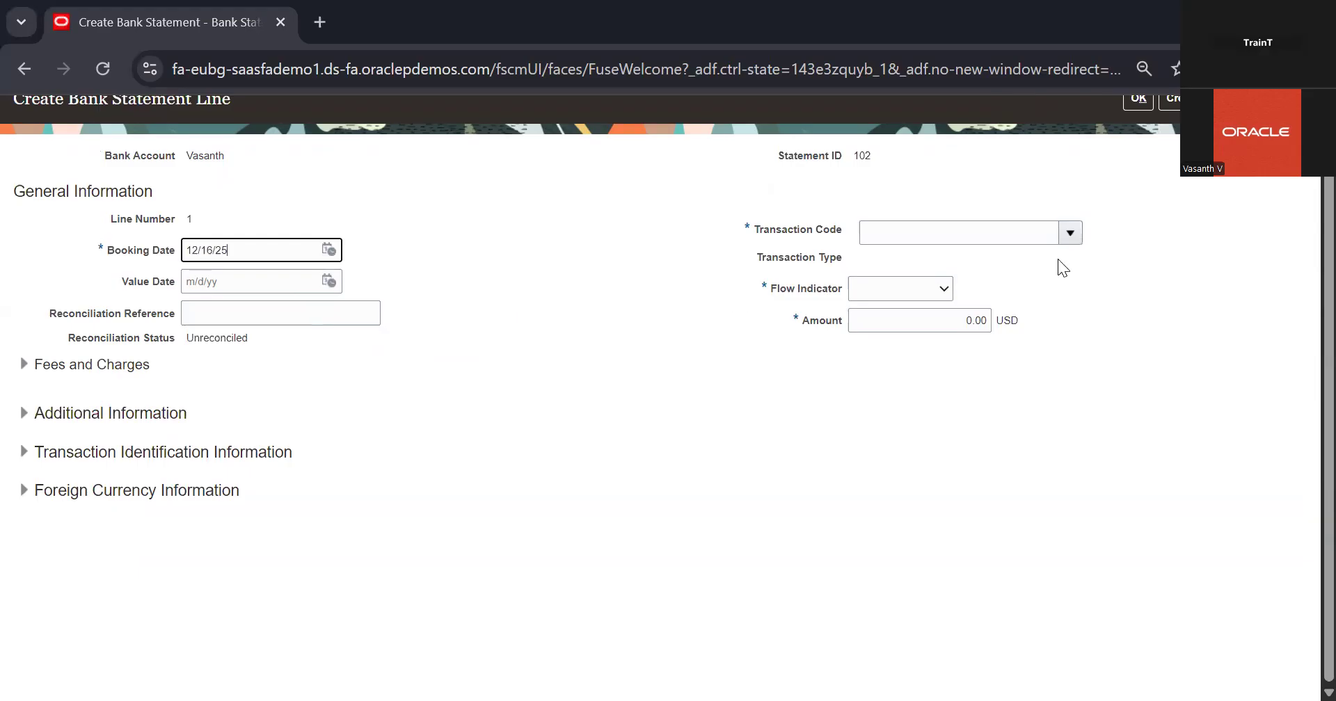
click(1071, 234)
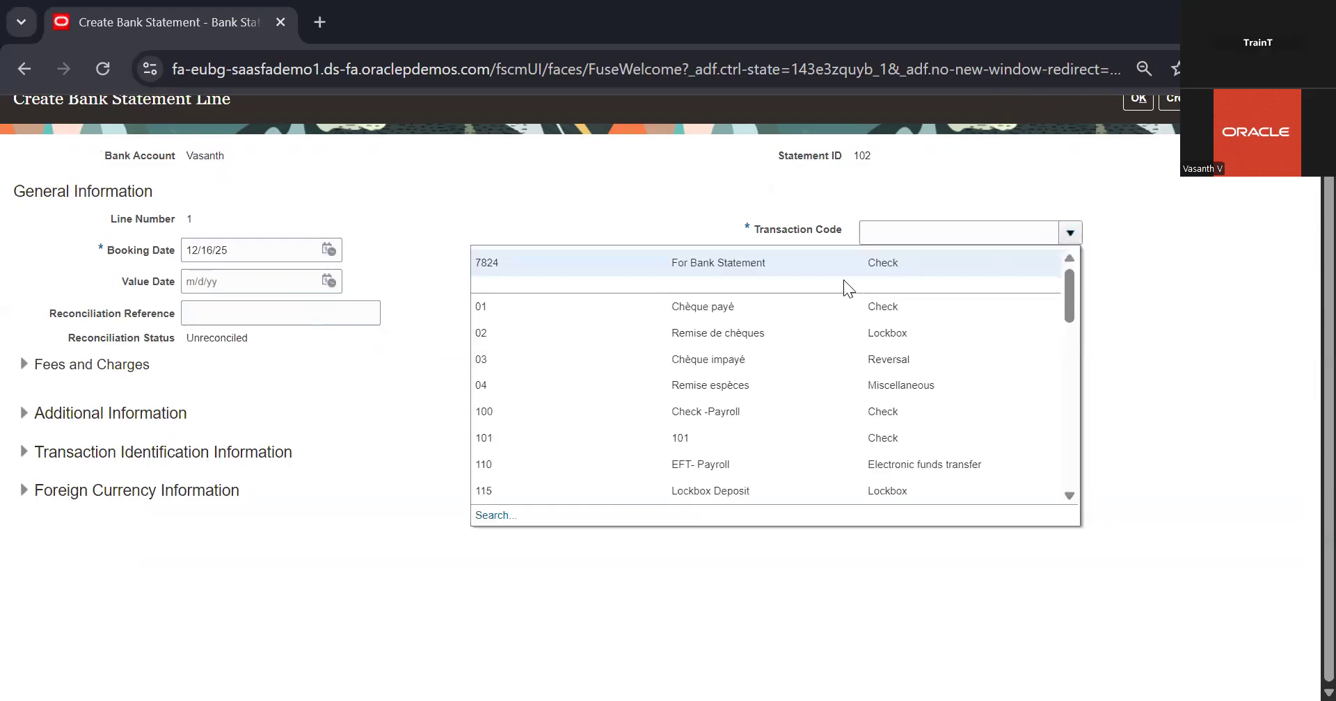
click(918, 267)
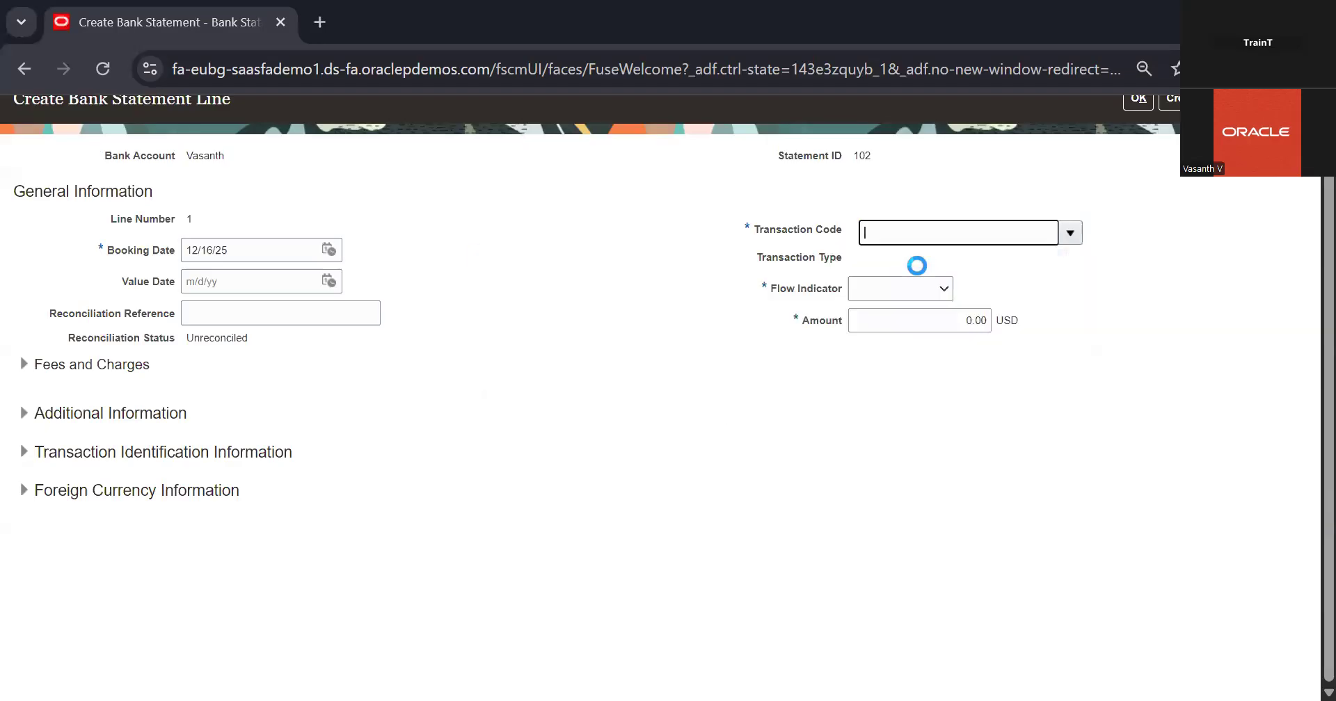
click(941, 298)
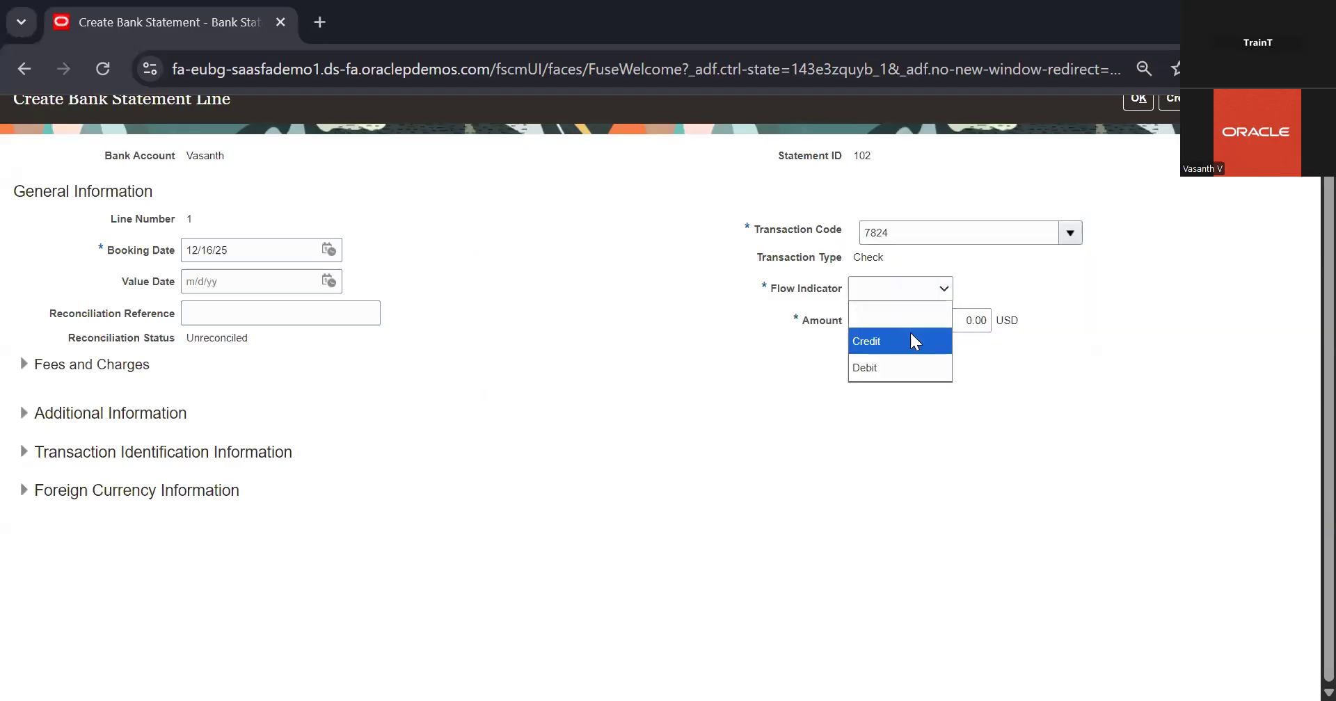
click(895, 364)
click(982, 320)
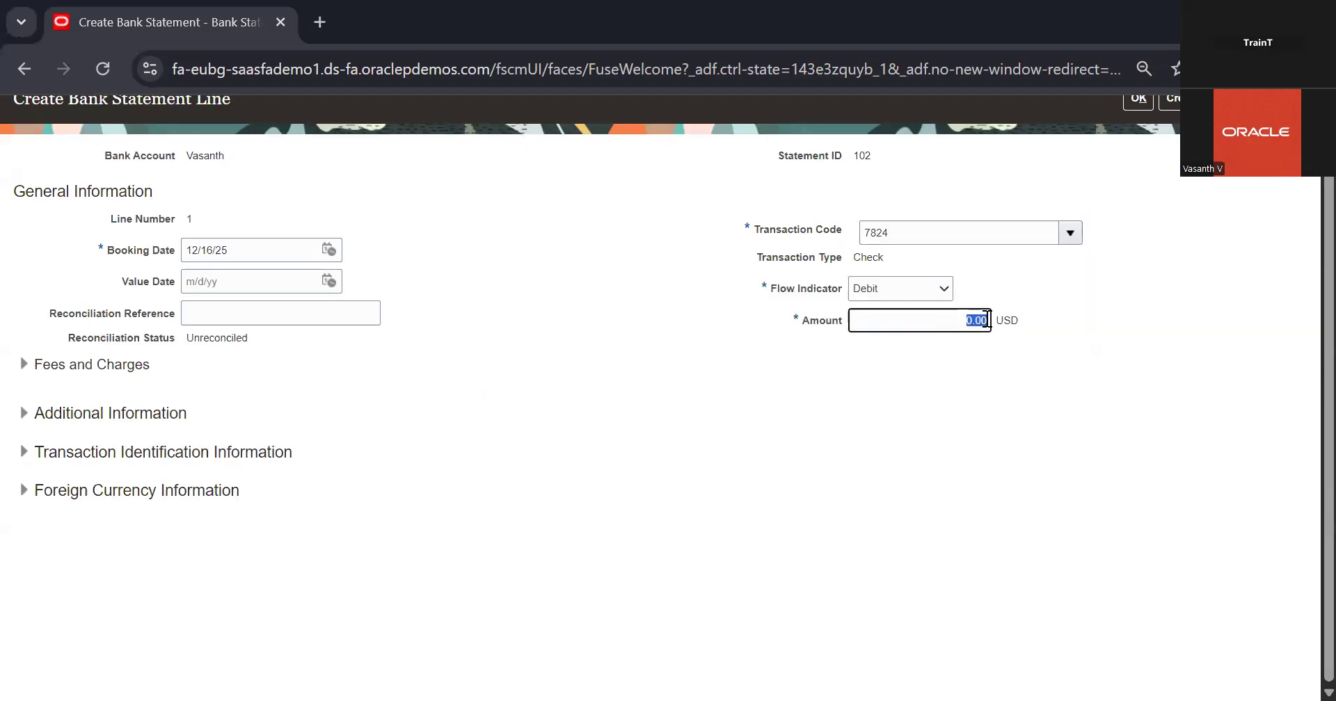
text(1000)
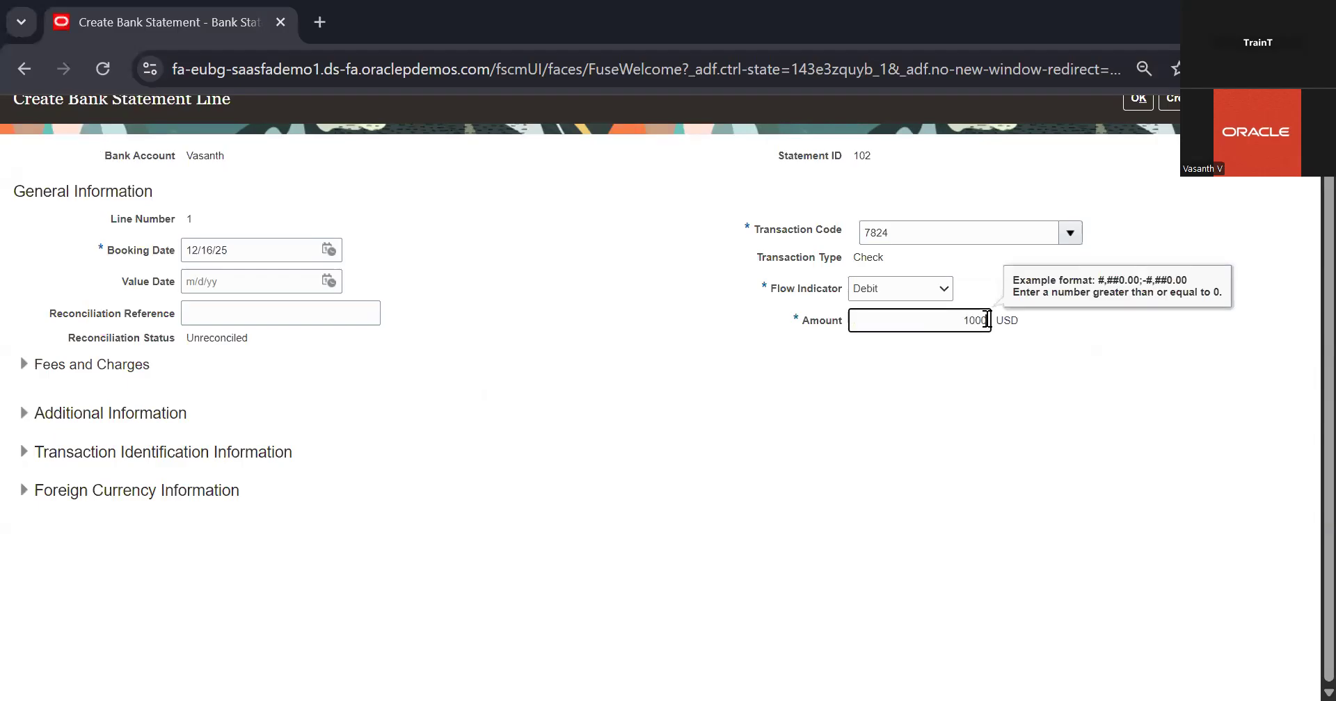
Confirm the new statement line, and save and close the bank statement
click(1137, 425)
click(1139, 165)
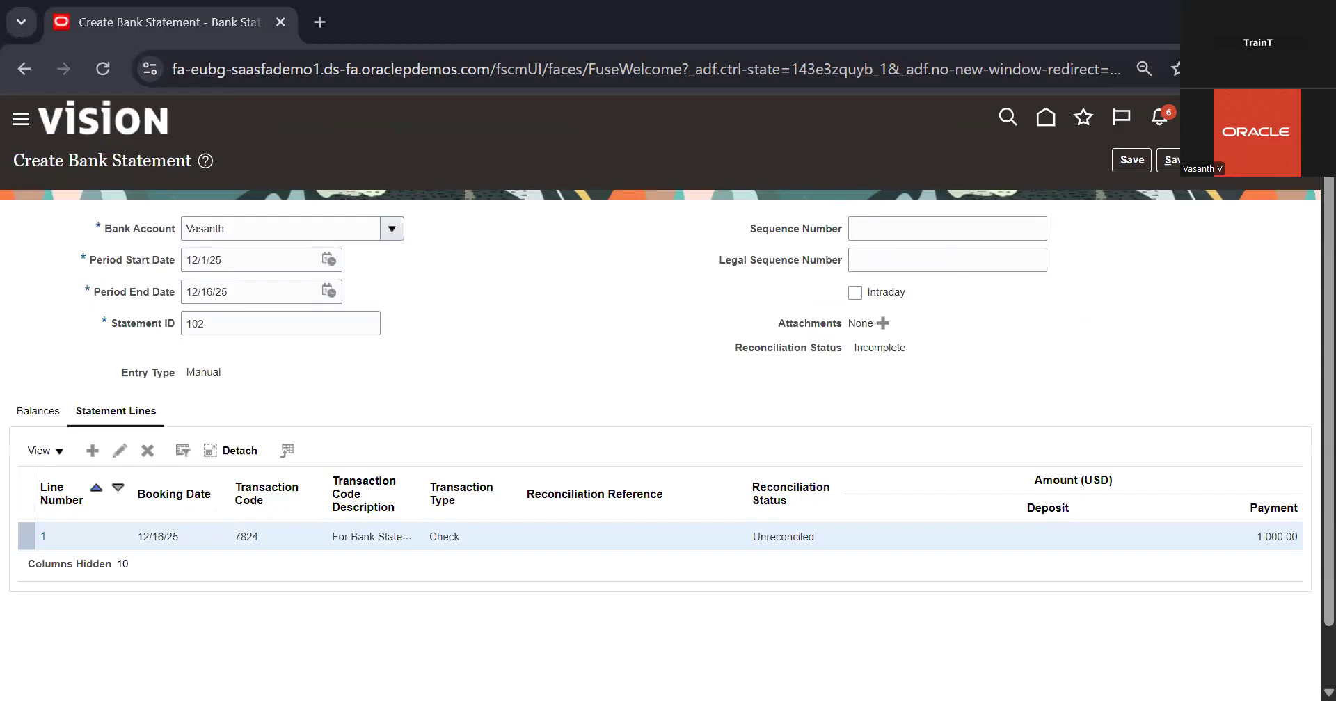
click(1200, 161)
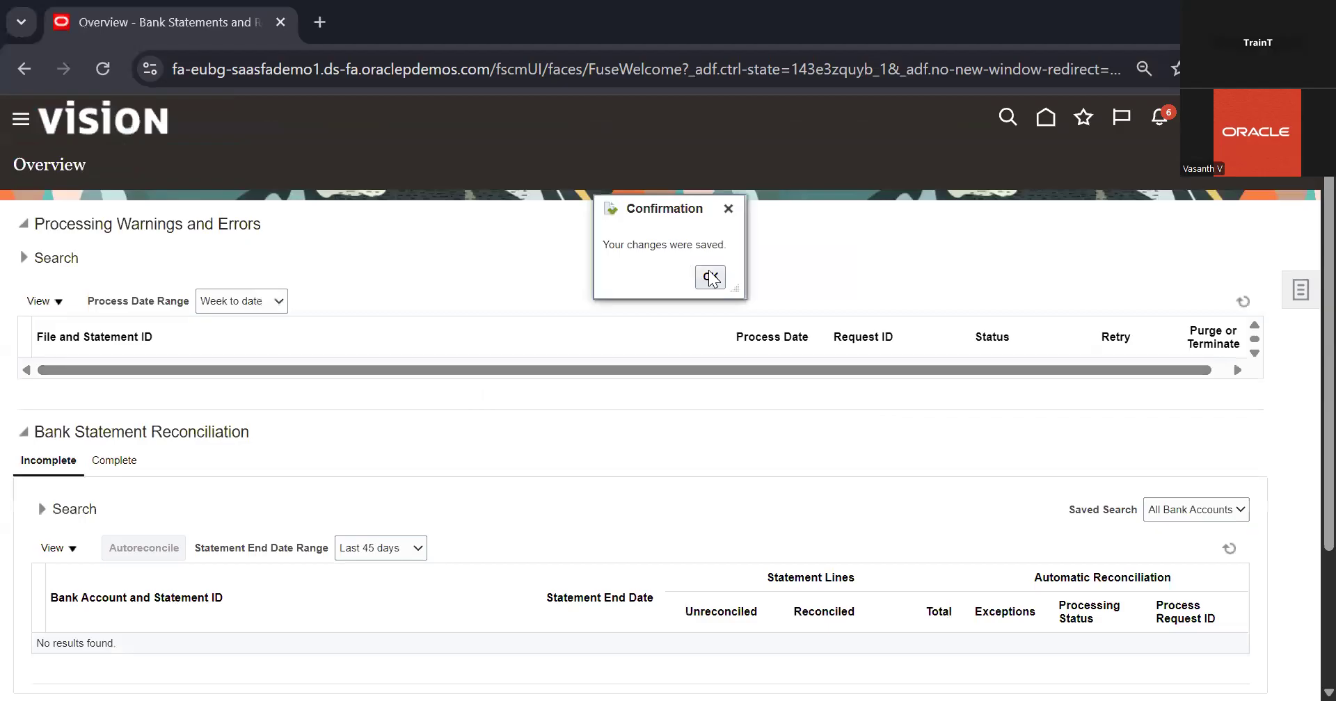
click(710, 278)
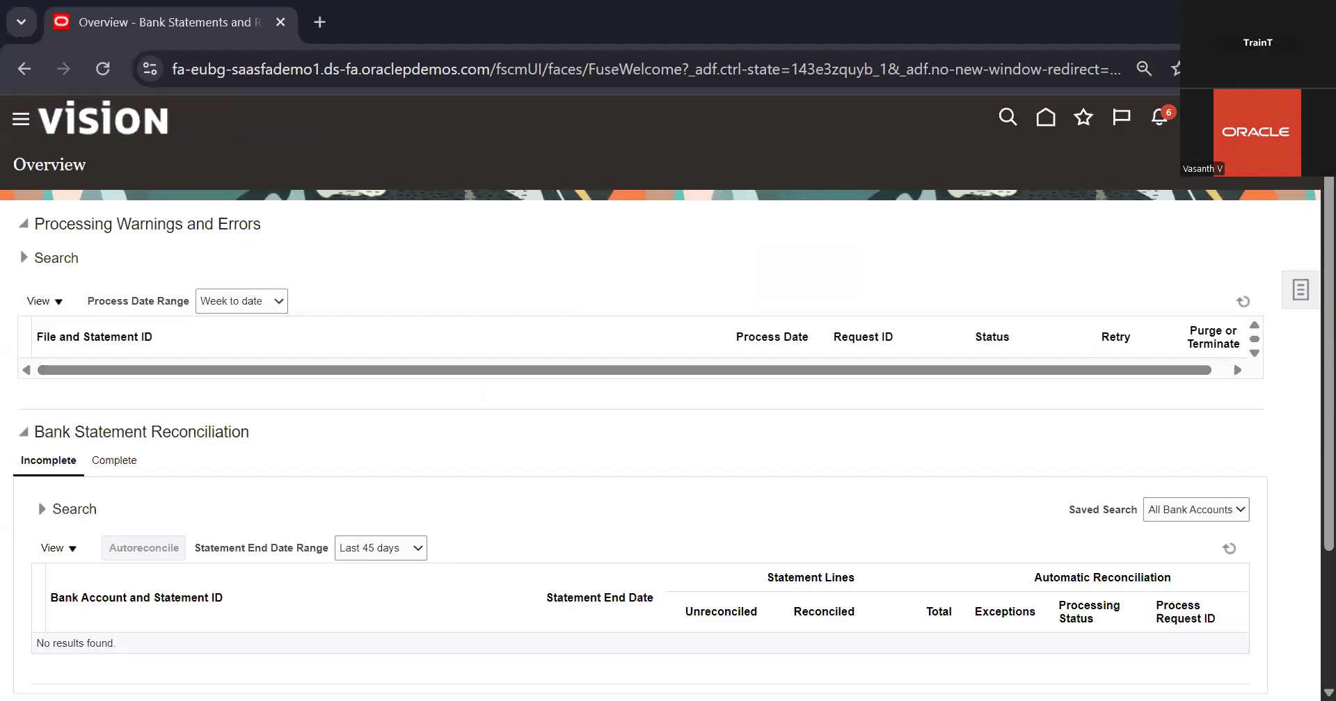
In Setup and Maintenance, search the tasks for "Manage bank" and open Manage Bank Accounts
click(1228, 118)
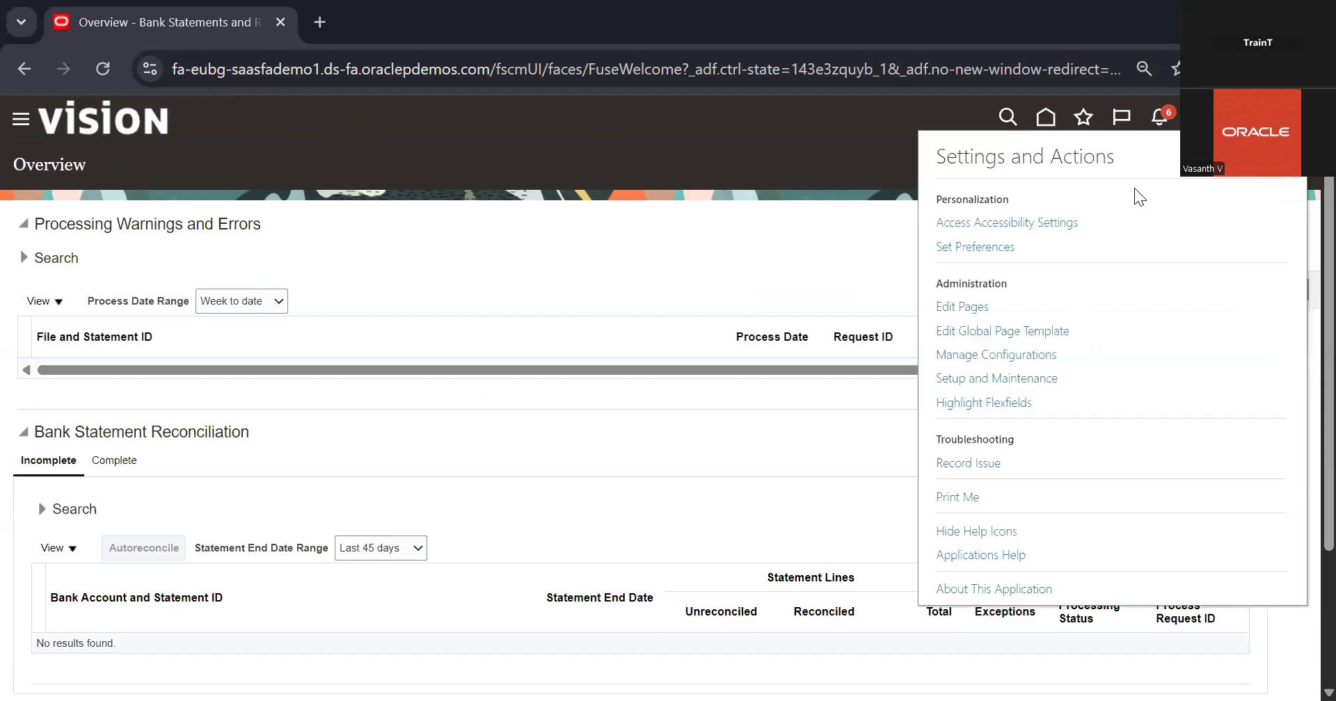
click(1017, 380)
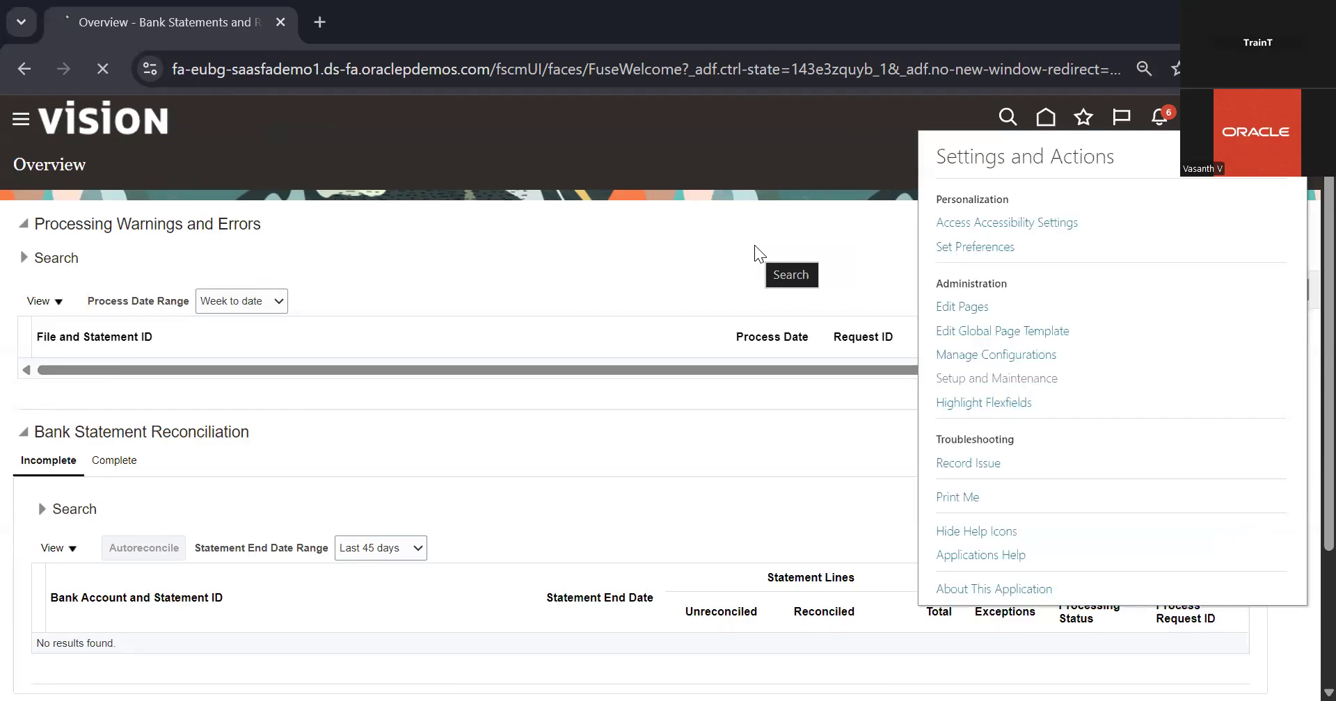
click(775, 227)
text(ma)
key(BackSpace)
key(BackSpace)
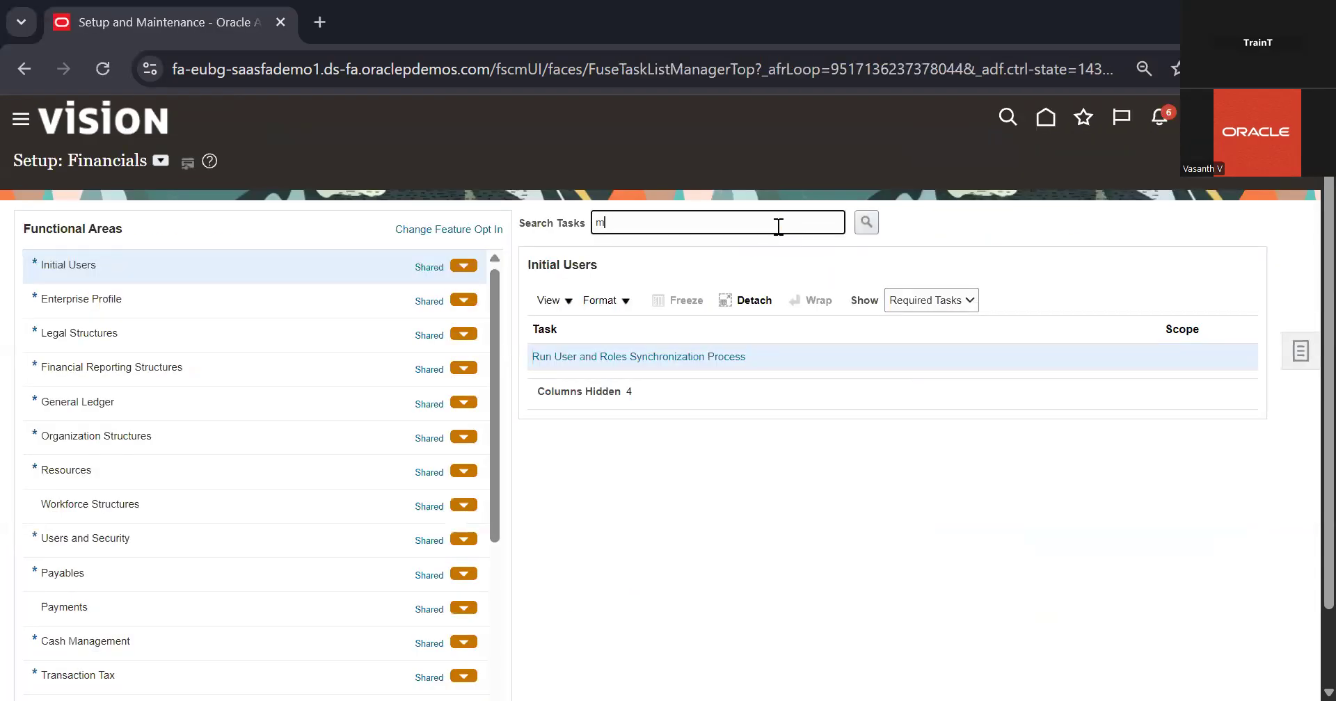
text(Manage )
text(a)
text(bank)
key(Return)
click(458, 515)
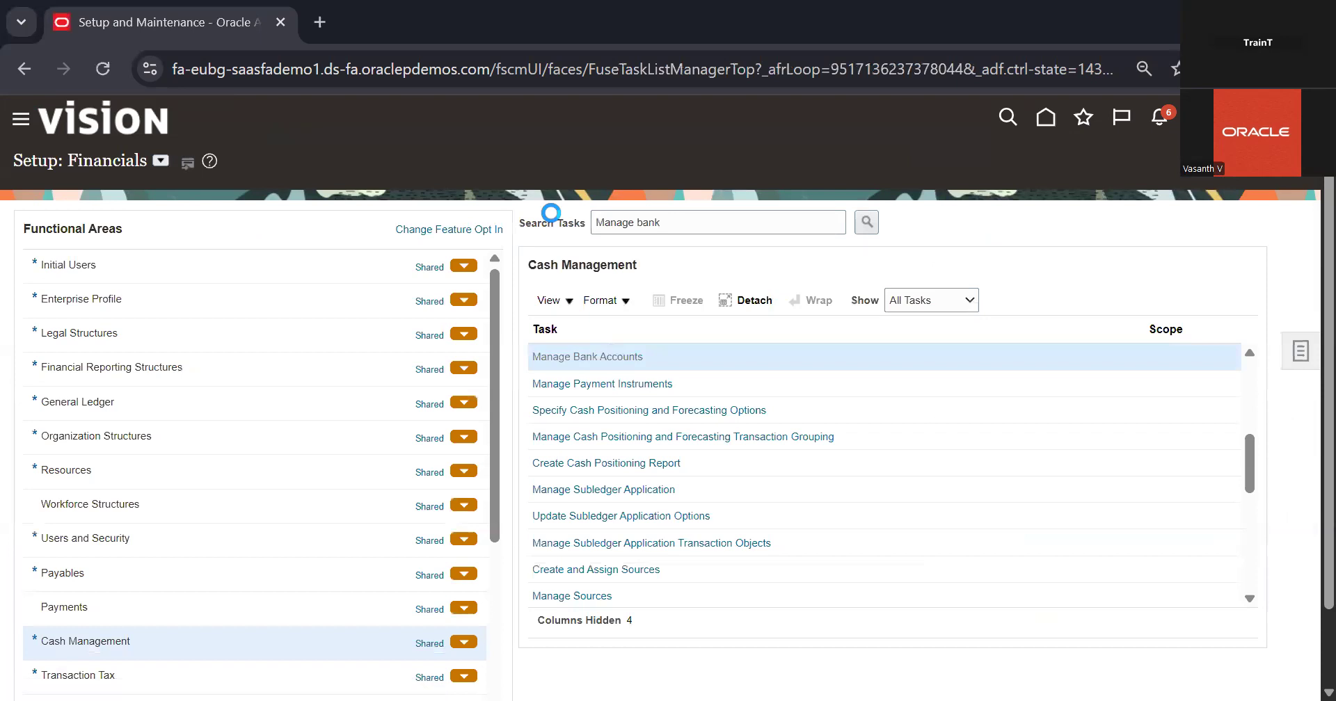
Search for the statement's bank account by account name and open it for editing
click(310, 272)
text(vasa)
key(Return)
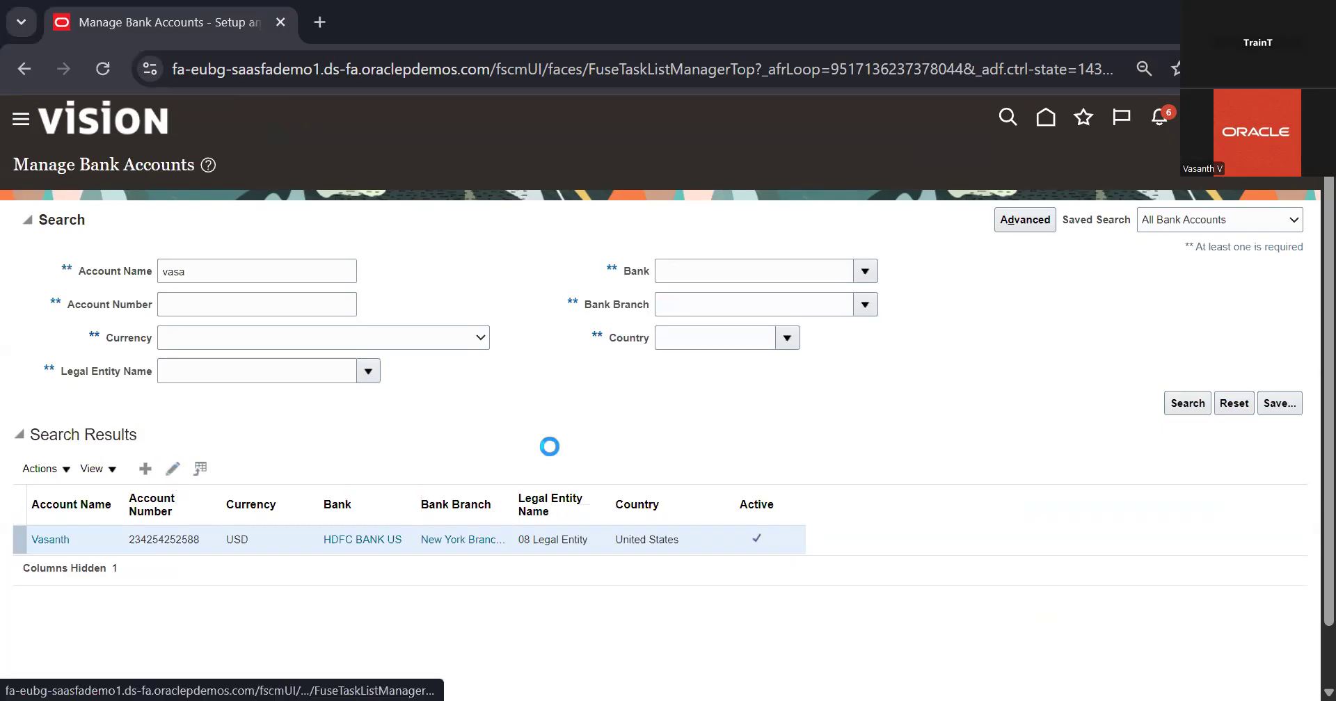
scroll(549, 444, down, 1)
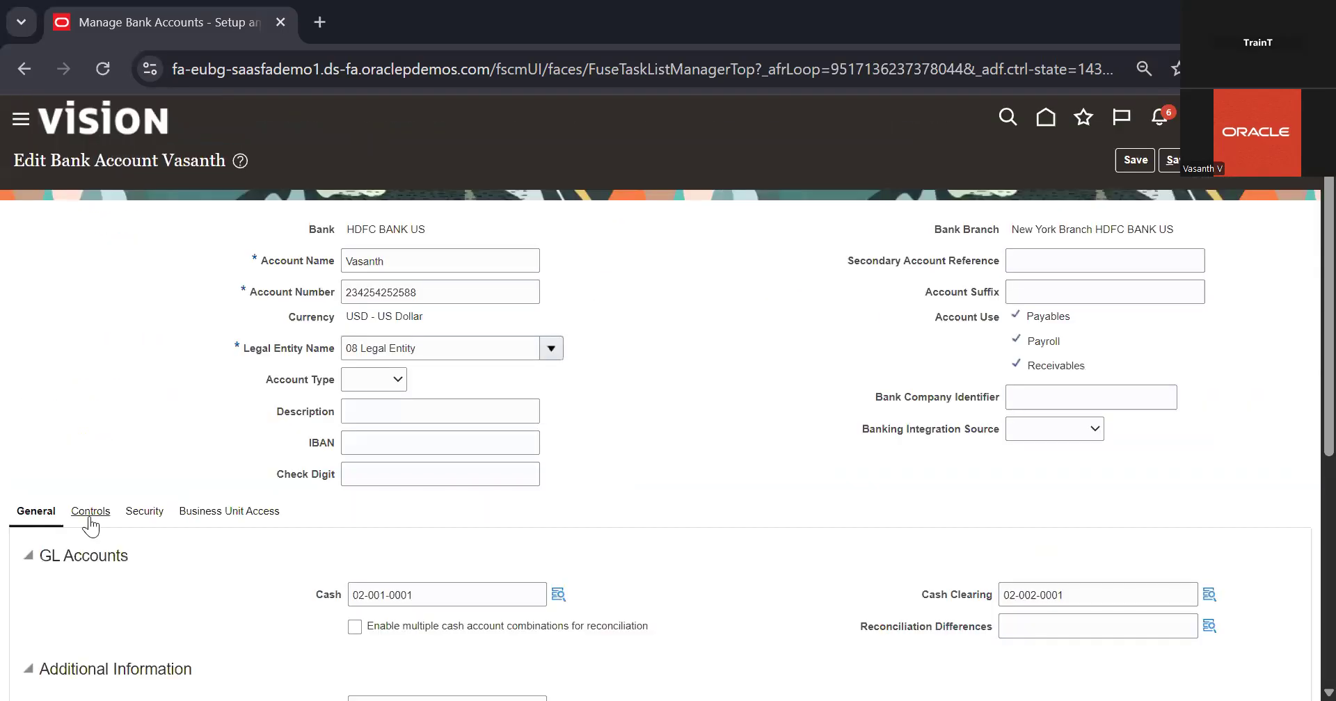
In the bank account's controls, add a bank statement transaction creation rule row and choose the rule Agios - 001
scroll(367, 529, down, 5)
click(91, 111)
click(218, 428)
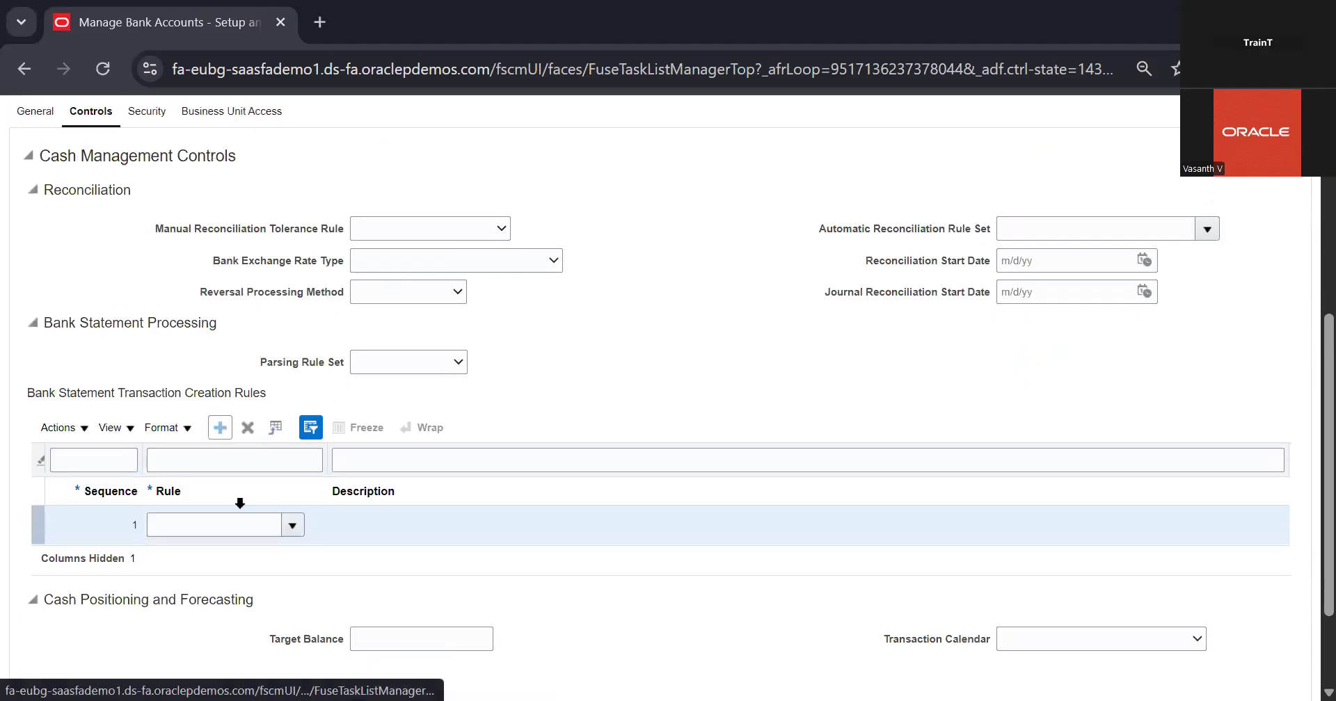
click(292, 527)
click(263, 555)
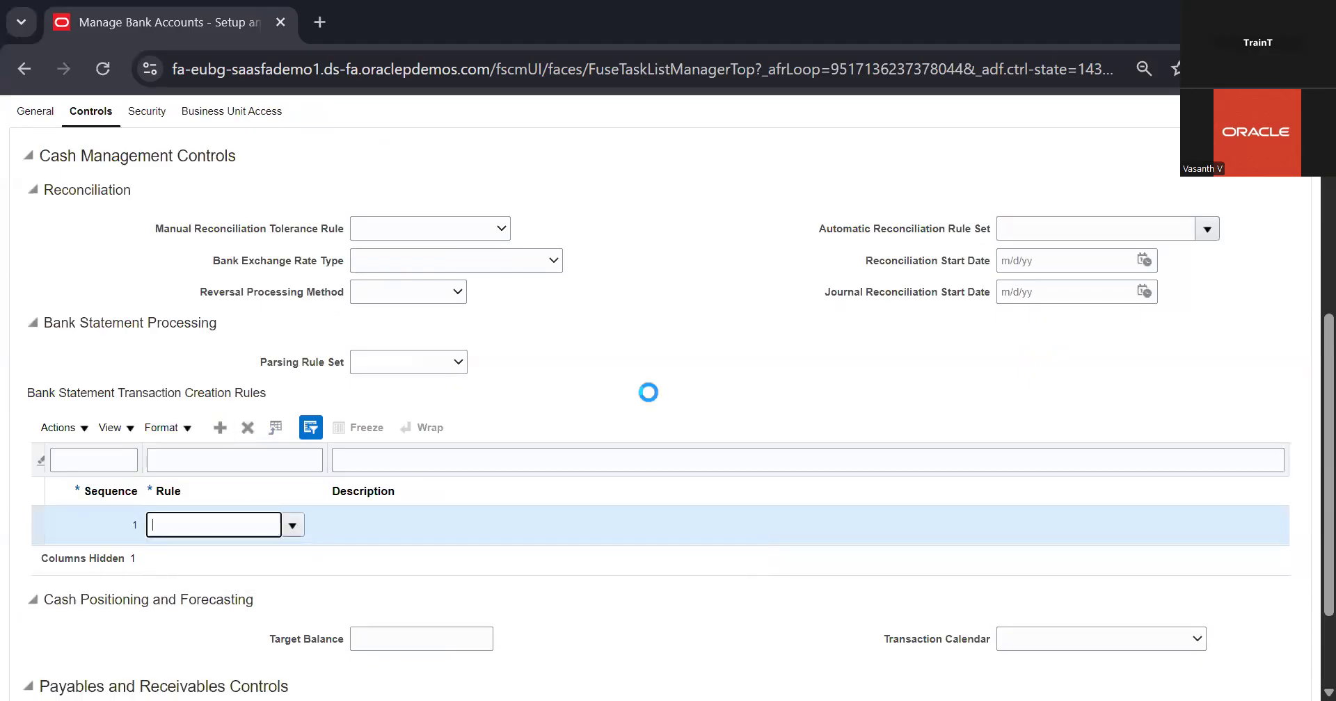
scroll(649, 392, up, 6)
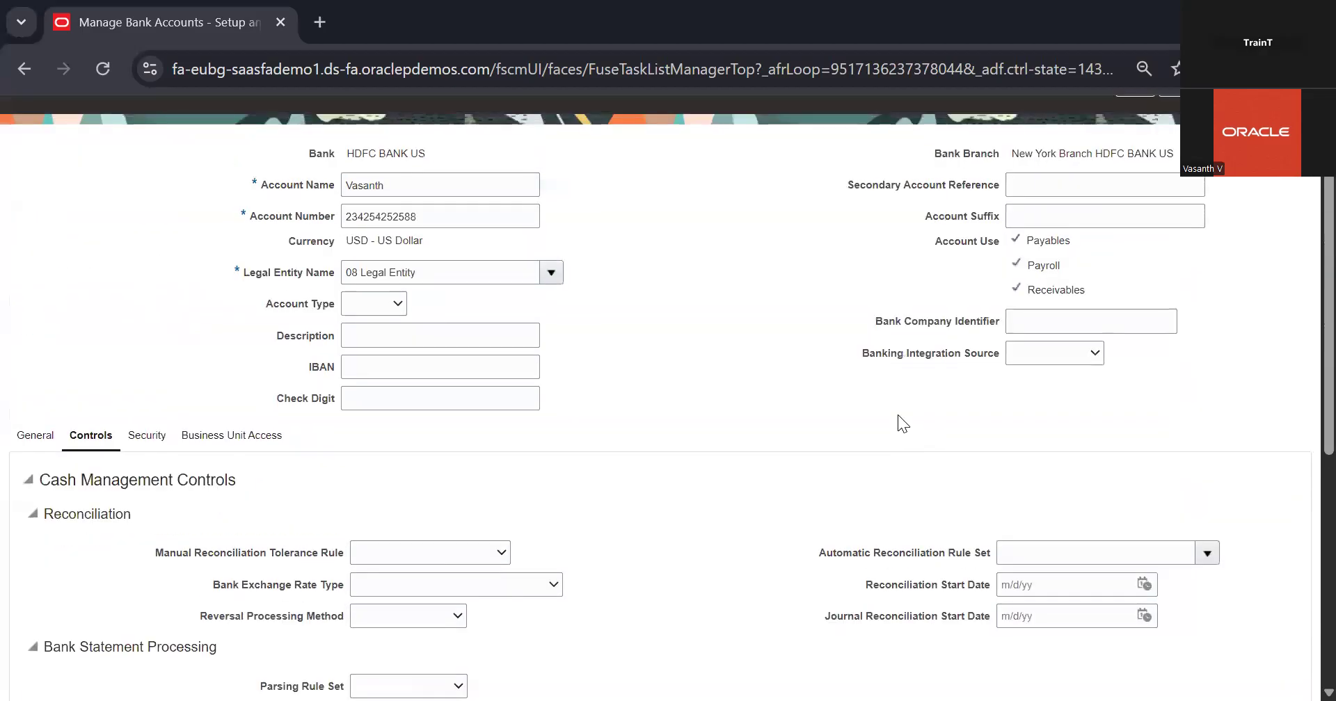
scroll(1194, 410, down, 3)
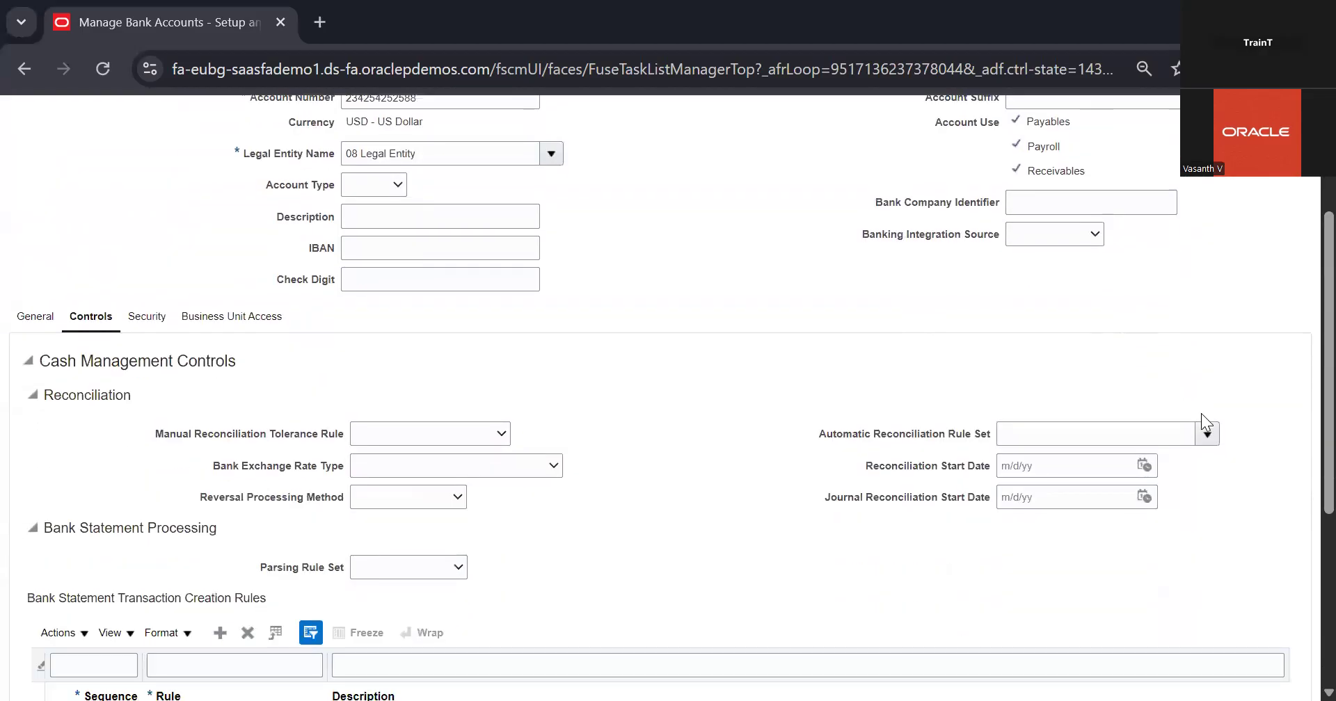
click(1208, 433)
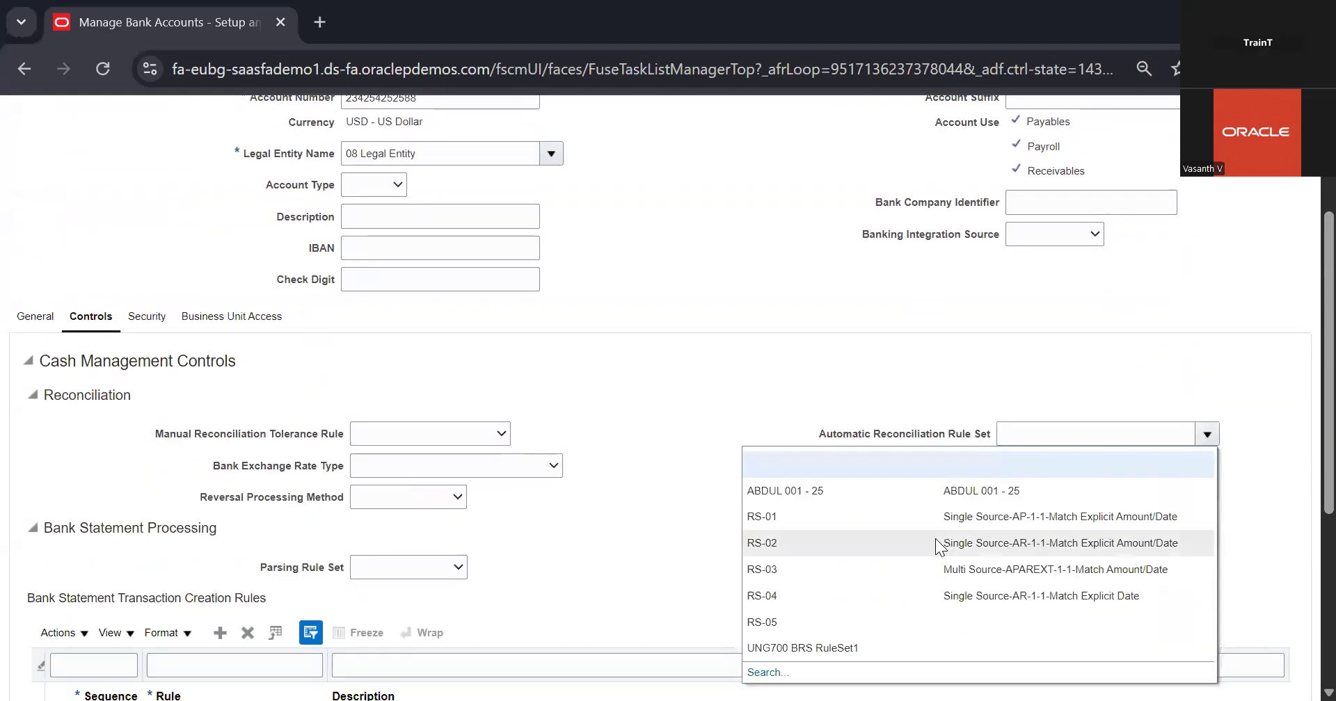
scroll(905, 550, down, 2)
click(1044, 228)
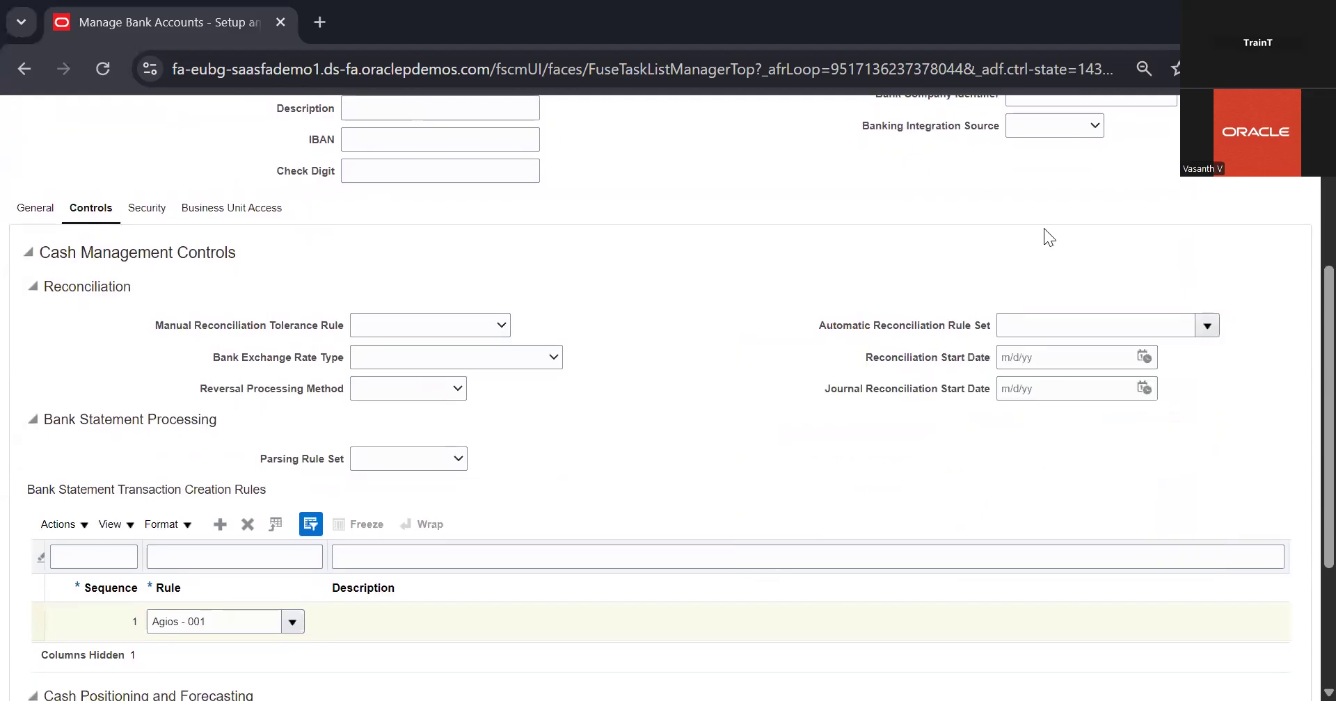
Save and close the edited bank account
scroll(1043, 228, up, 5)
click(1136, 160)
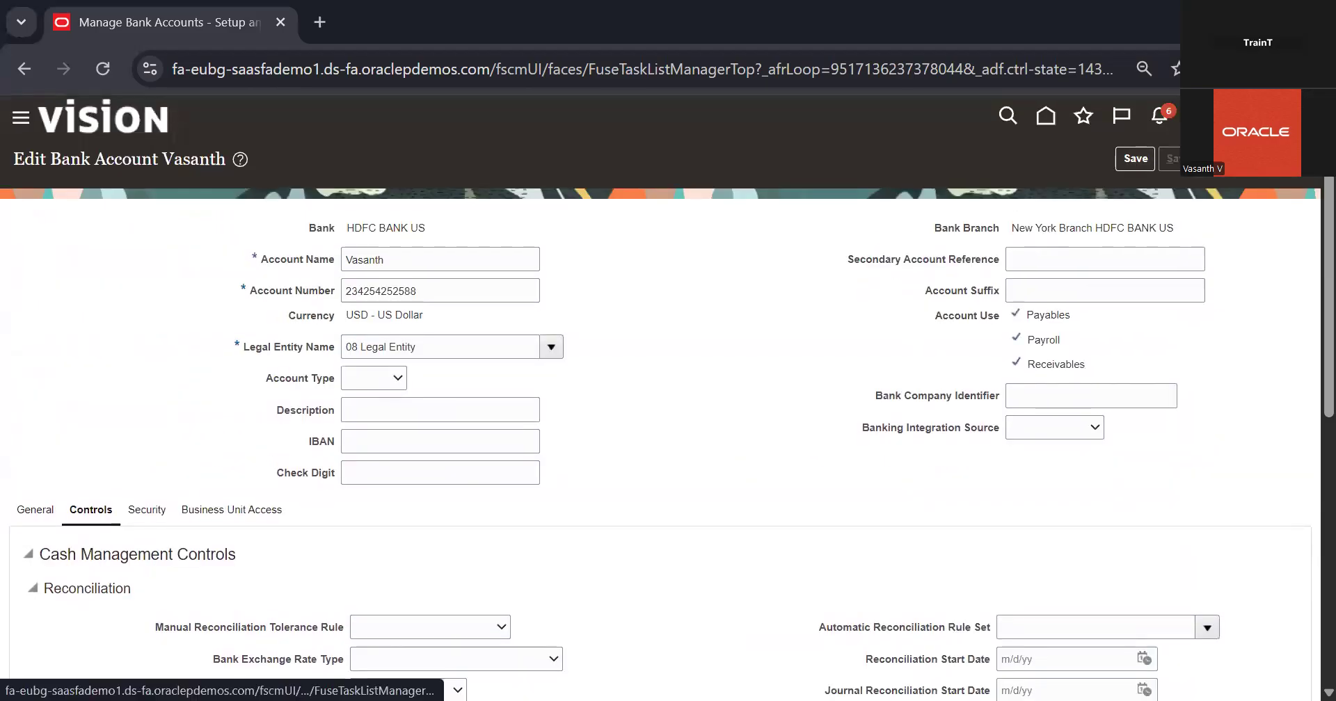
click(710, 278)
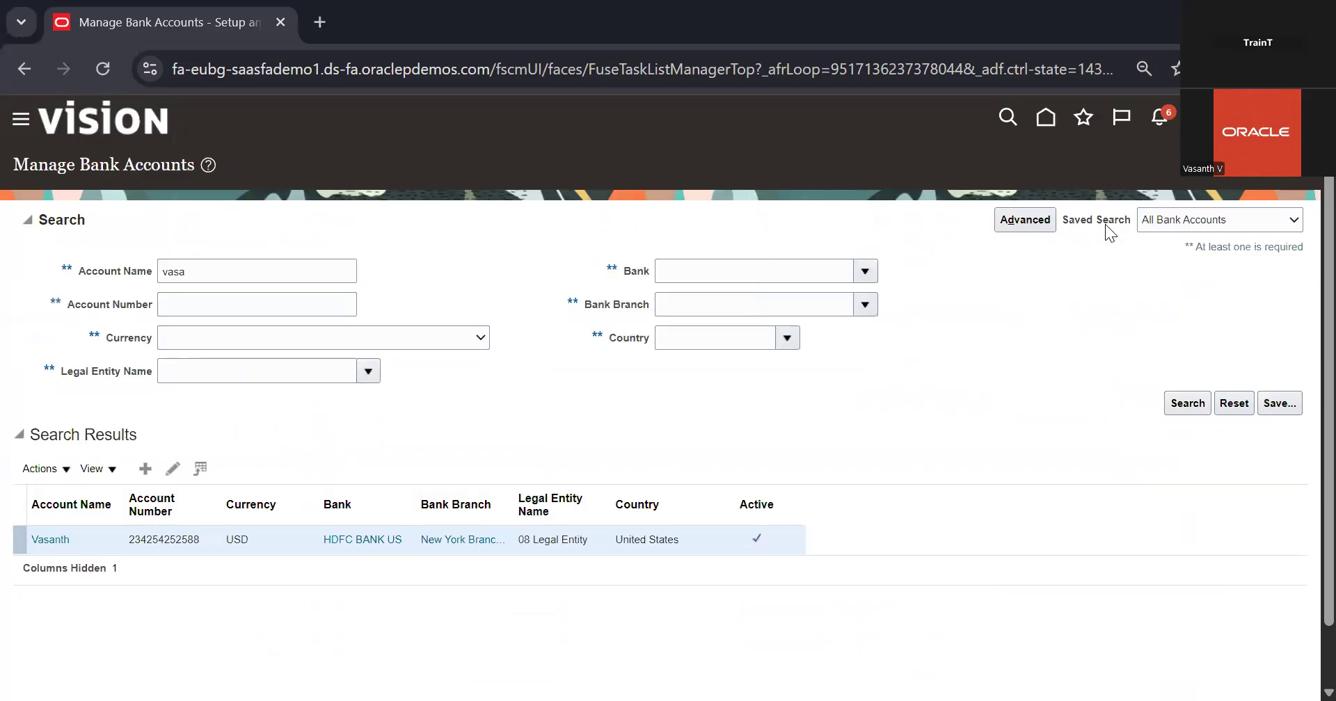
From the home page's Bank Statements and Reconciliation app, start a new bank statement for the same bank account
click(1053, 131)
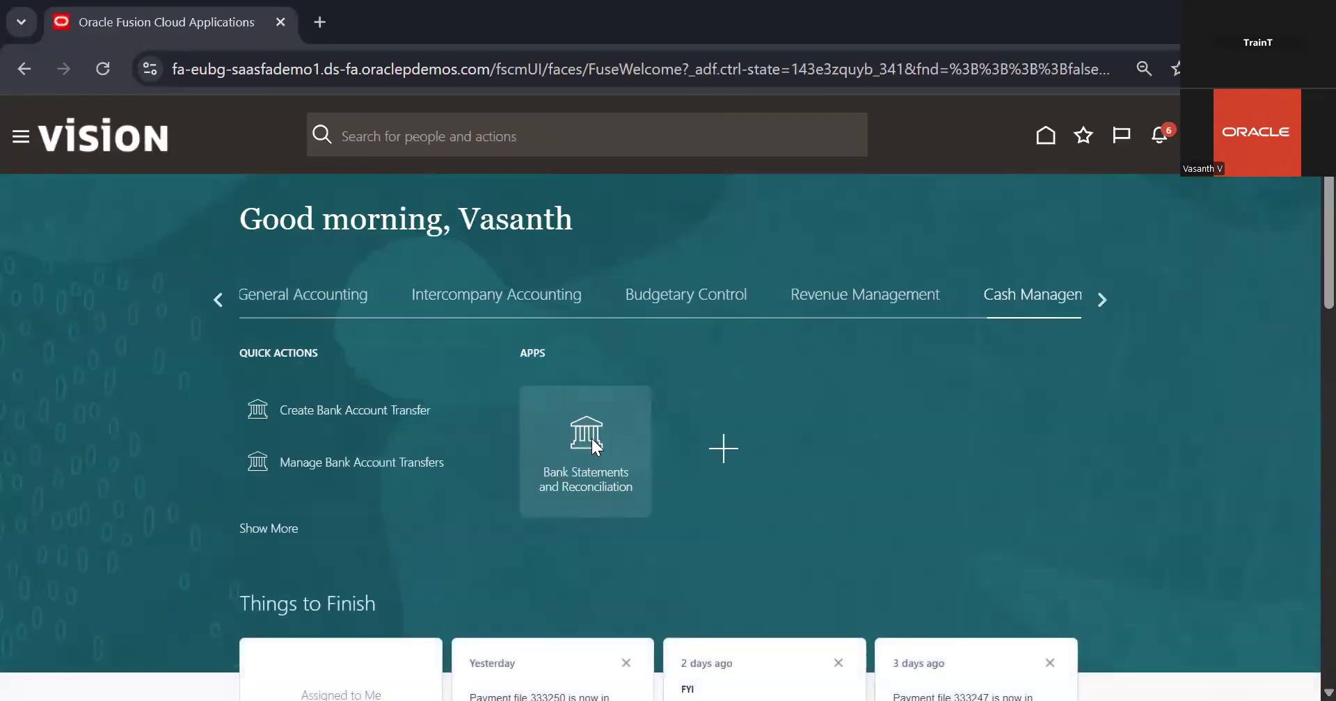
click(589, 468)
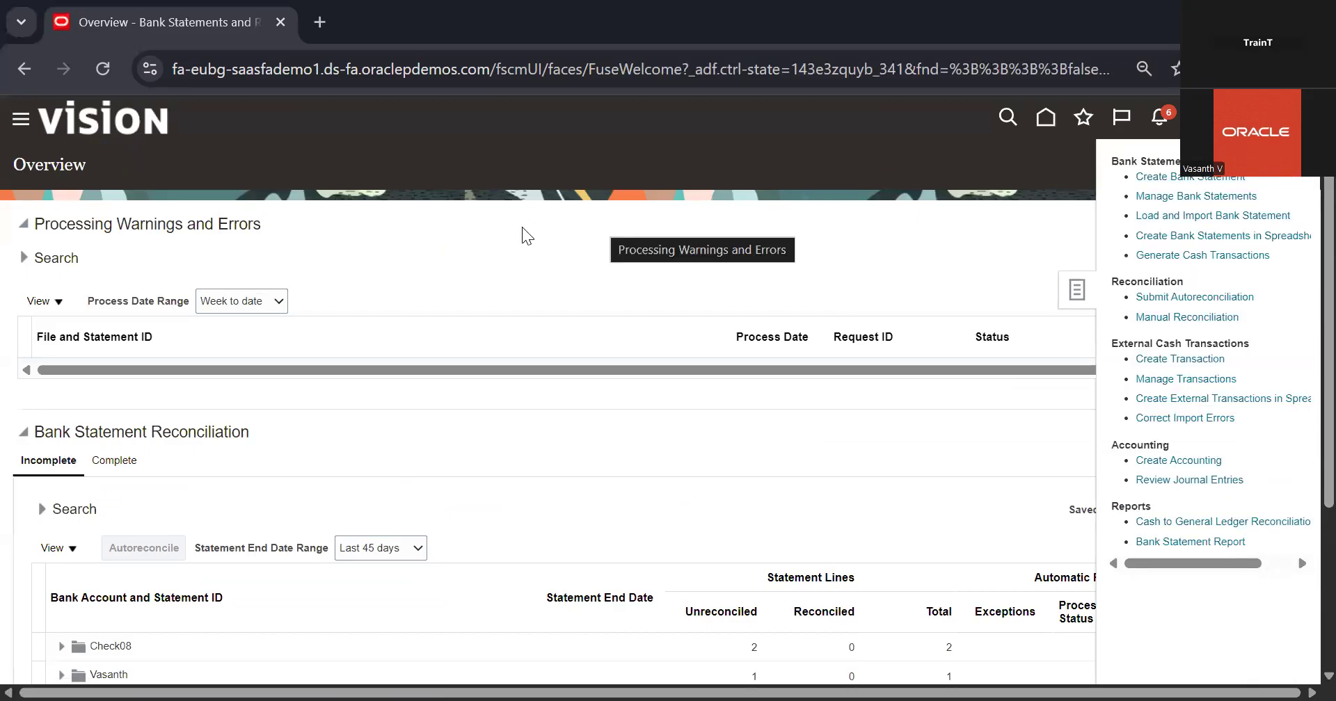
click(385, 236)
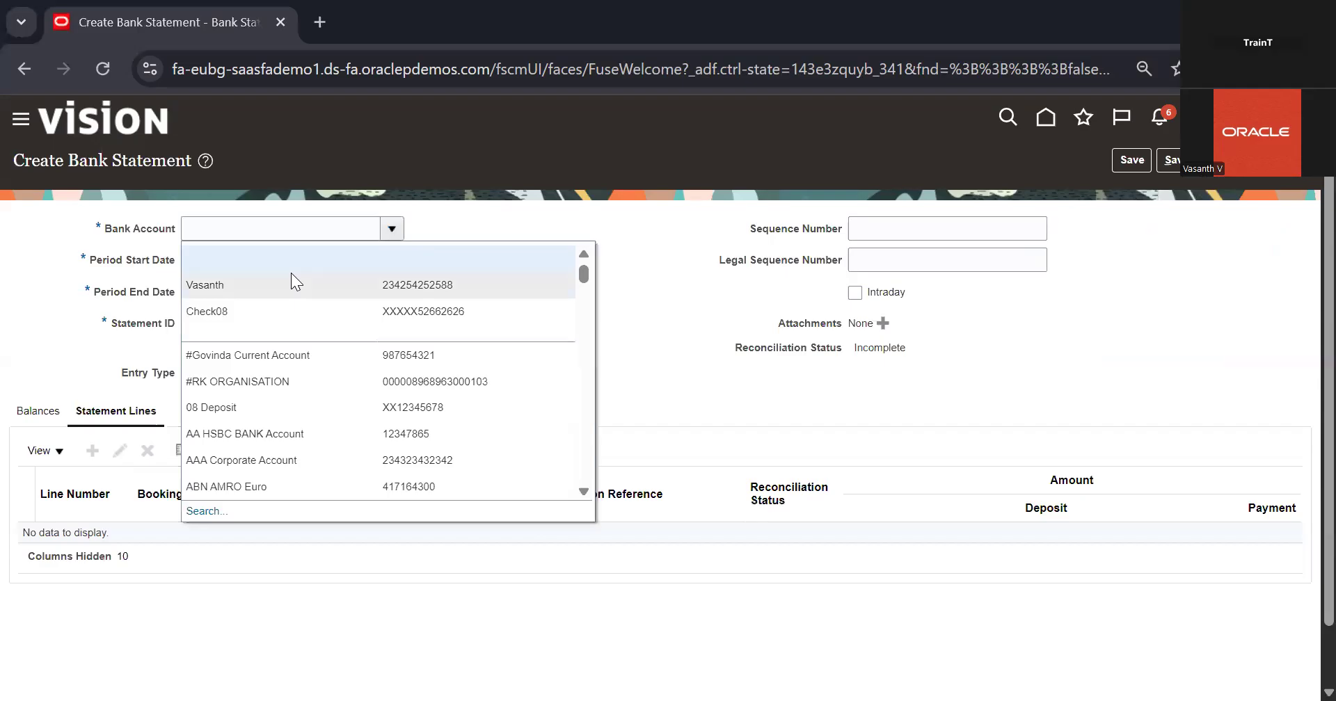
click(291, 274)
Set the statement's period start date to 12/1/25, period end date to 12/16/25 and Statement ID to 103
click(331, 259)
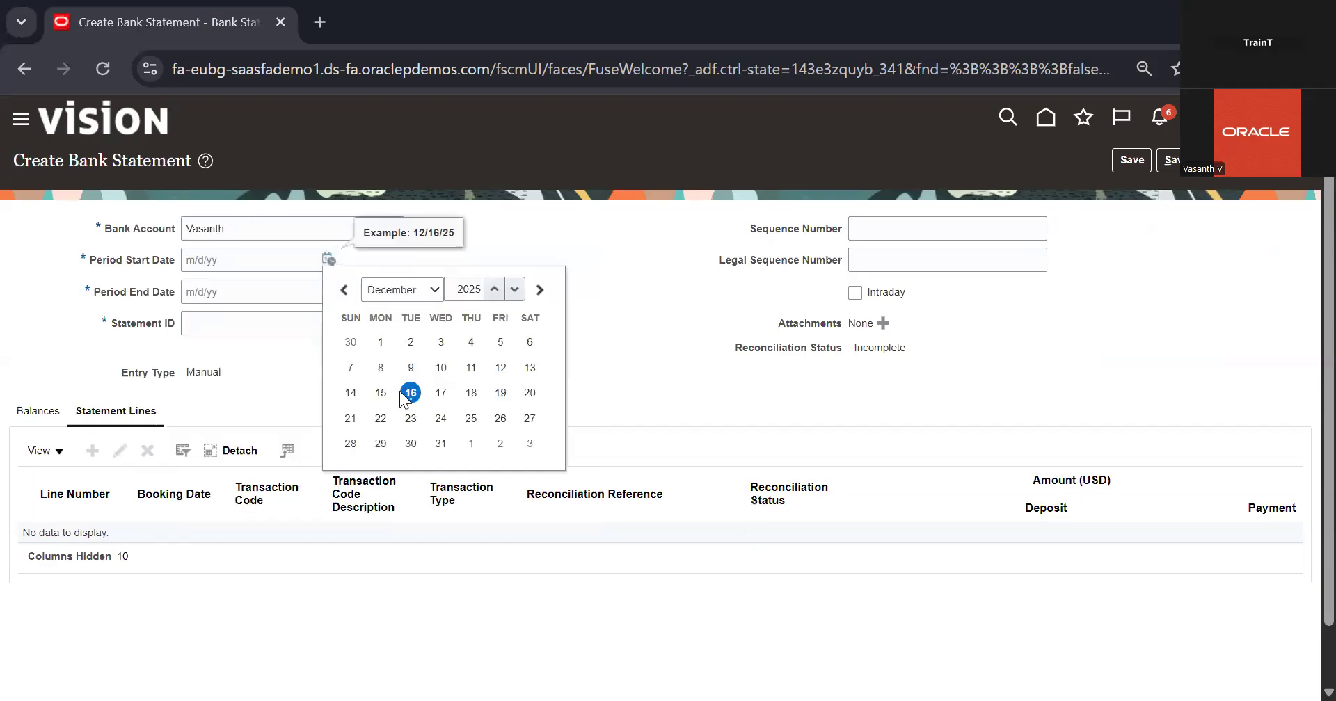
click(381, 341)
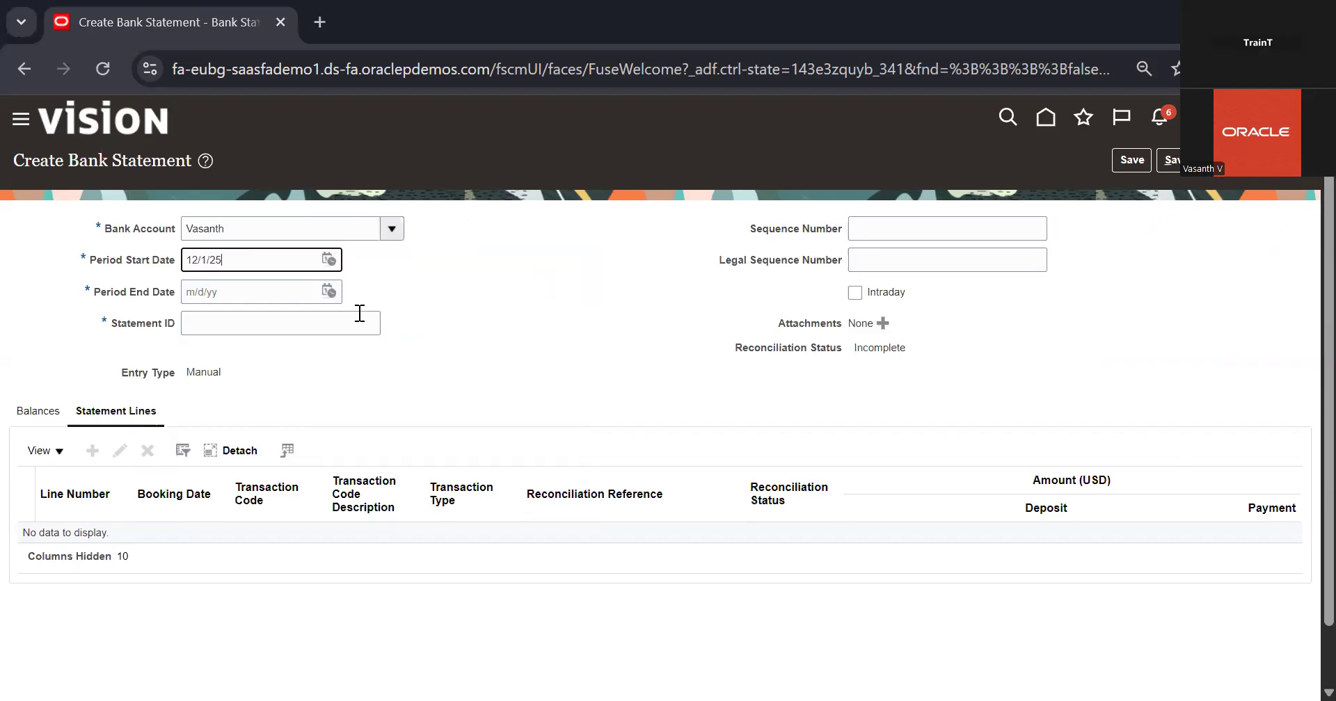
click(333, 284)
click(330, 290)
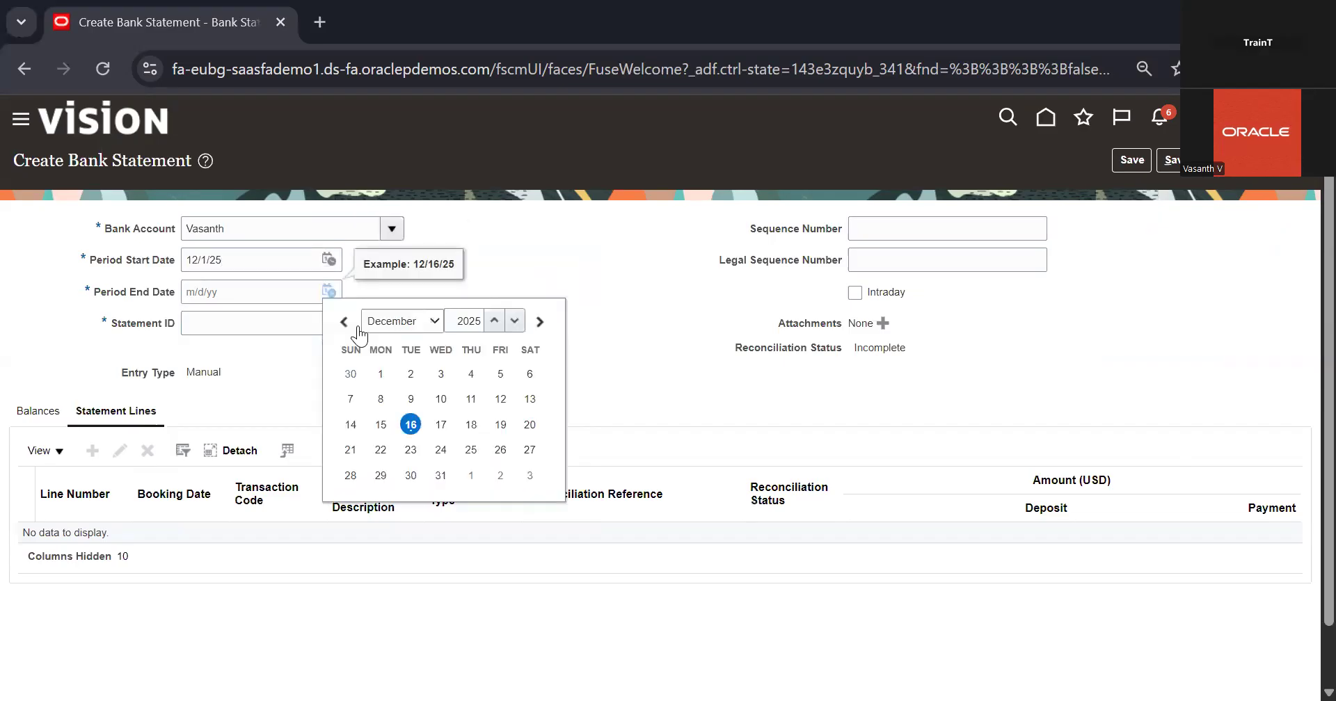
click(411, 424)
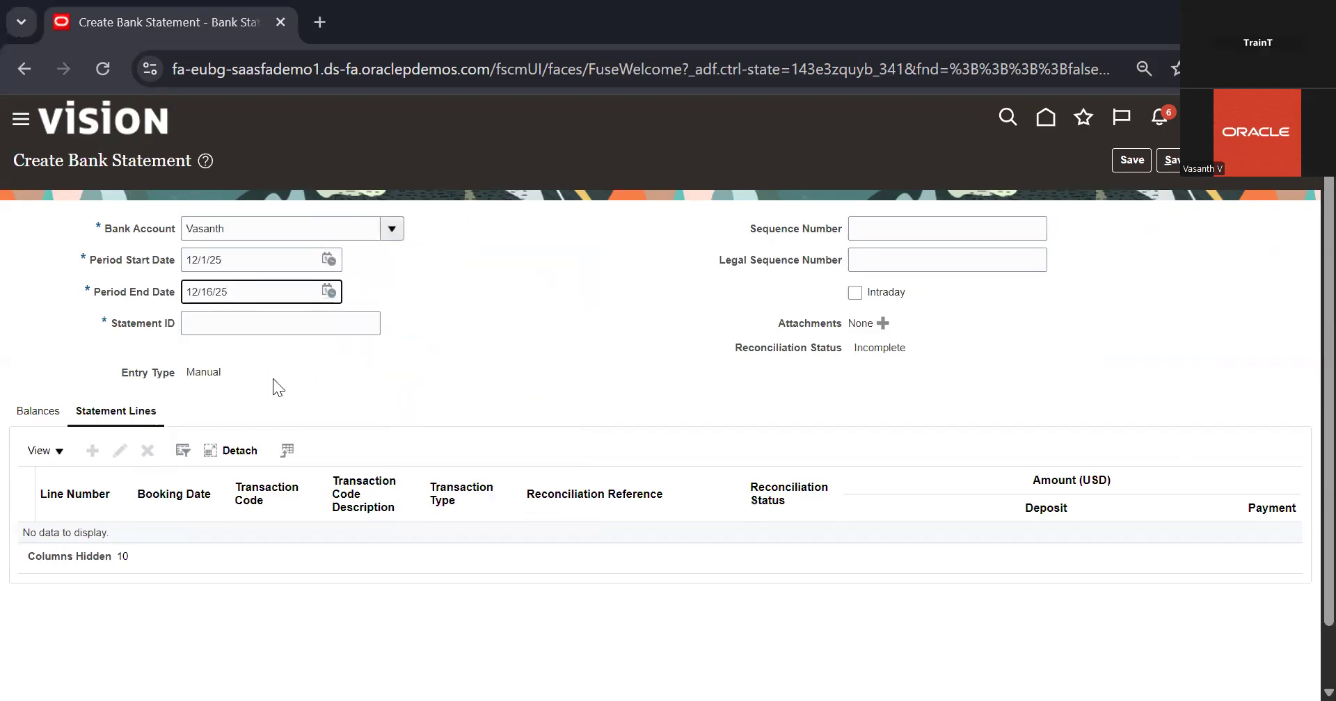
click(344, 324)
text(100)
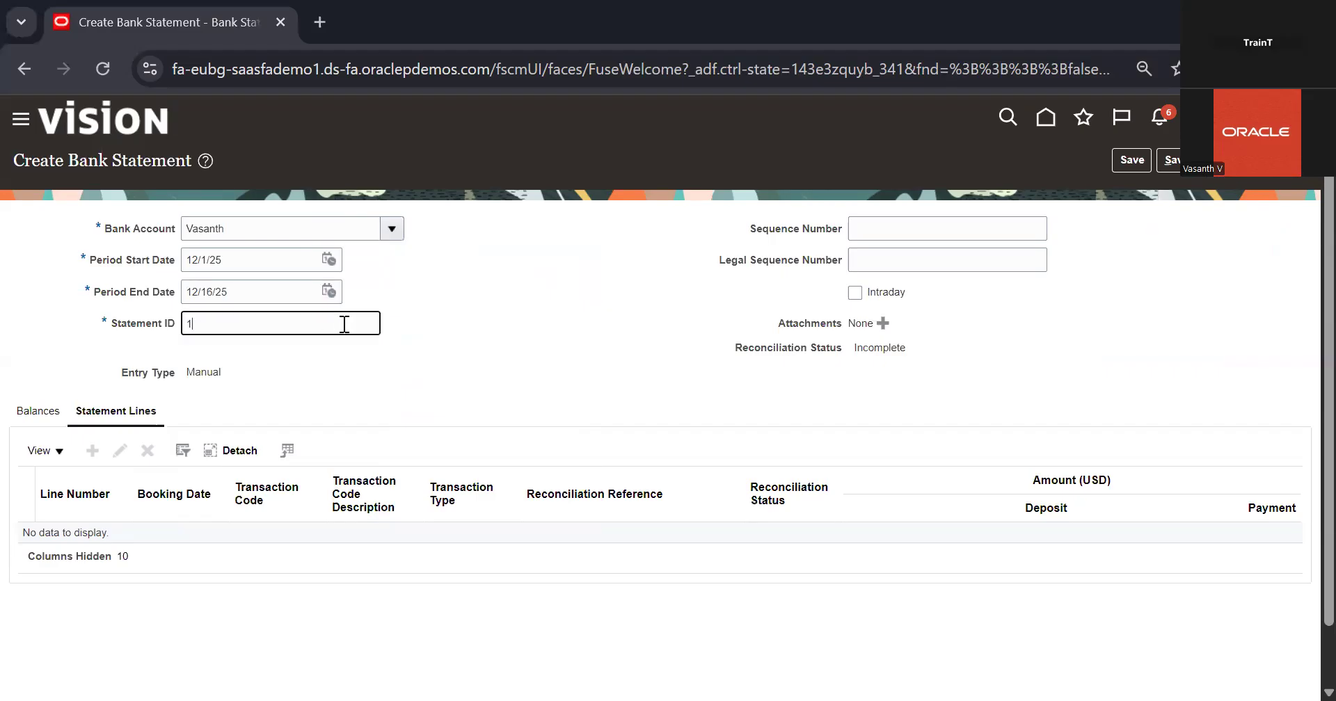
key(BackSpace)
key(BackSpace)
text(3)
click(741, 328)
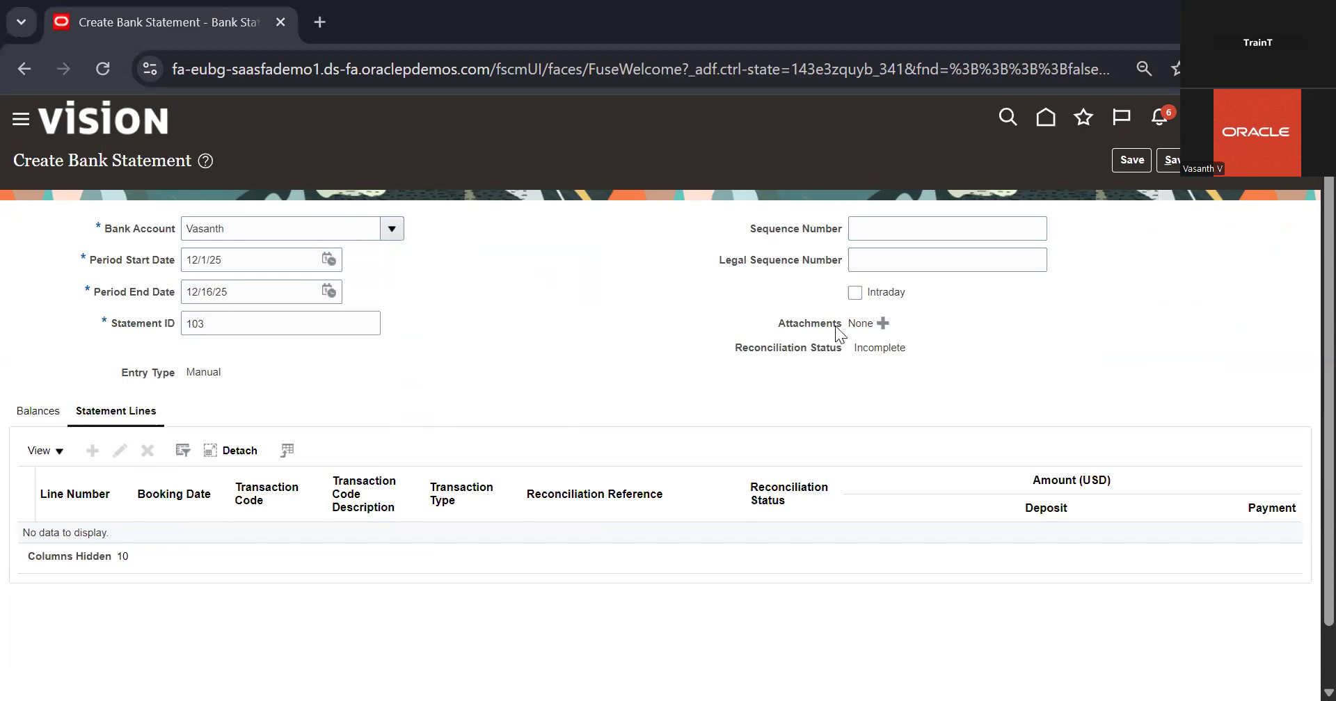
Add a line to statement 103 with booking date 12/16/25, transaction code 7824, flow indicator Debit and amount 1000 USD
click(93, 451)
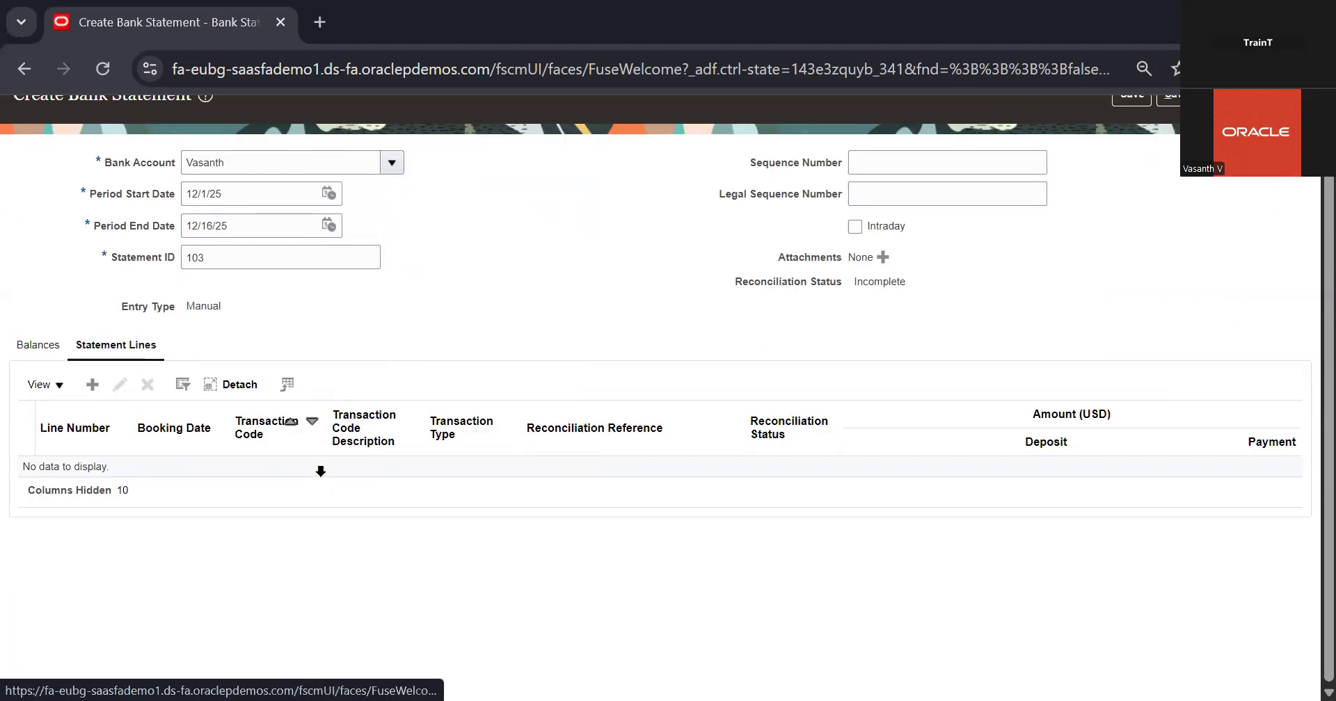
click(328, 316)
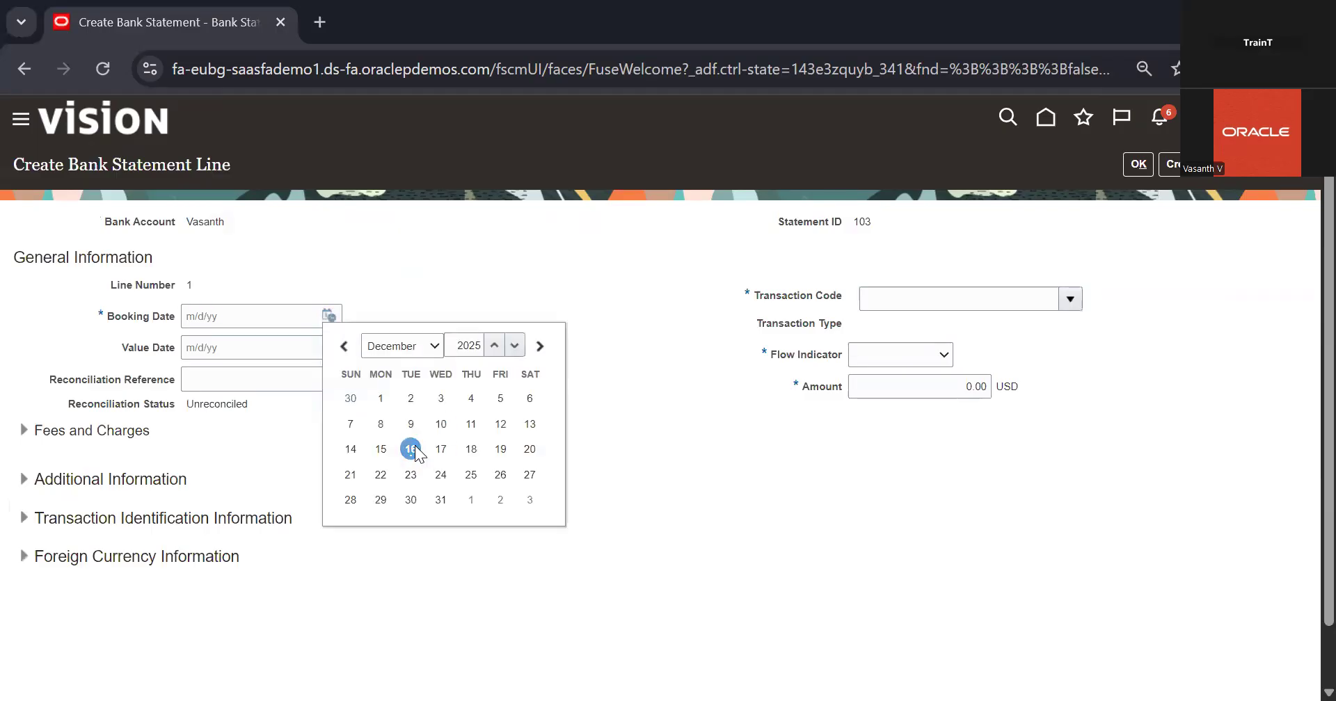
click(411, 450)
click(1067, 299)
click(803, 325)
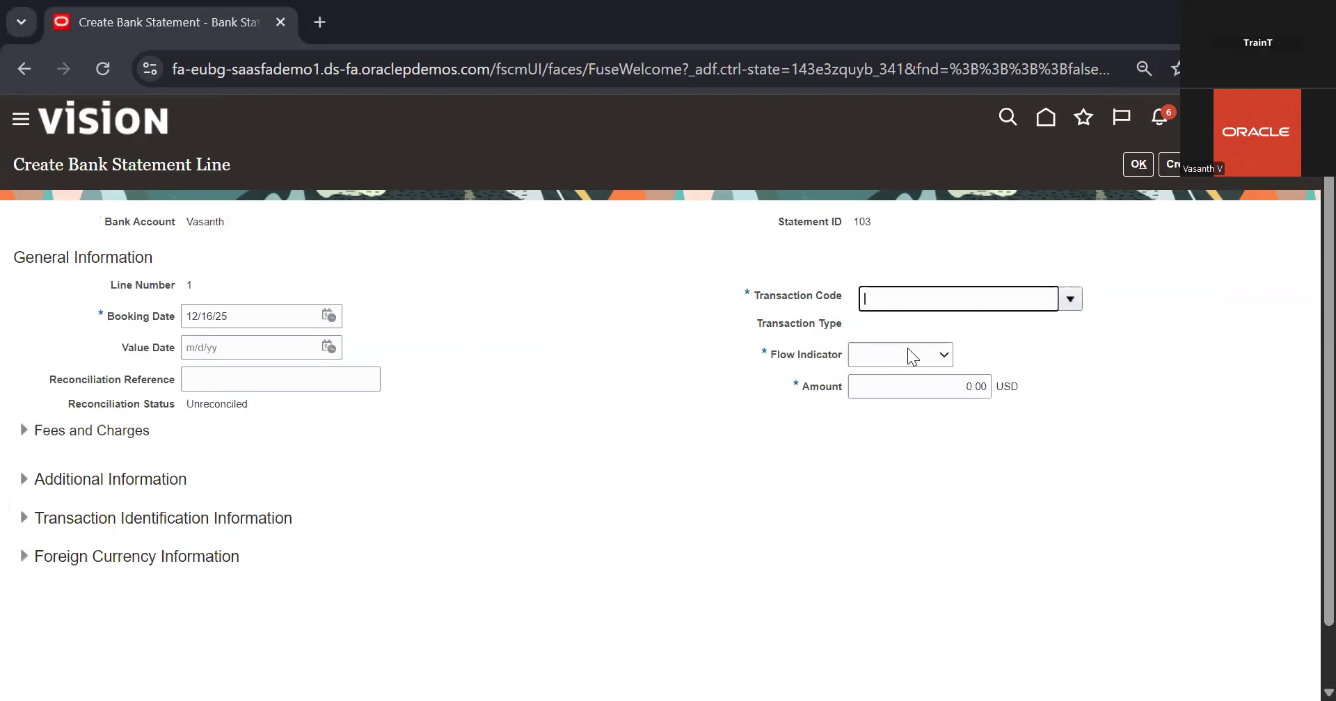
click(930, 357)
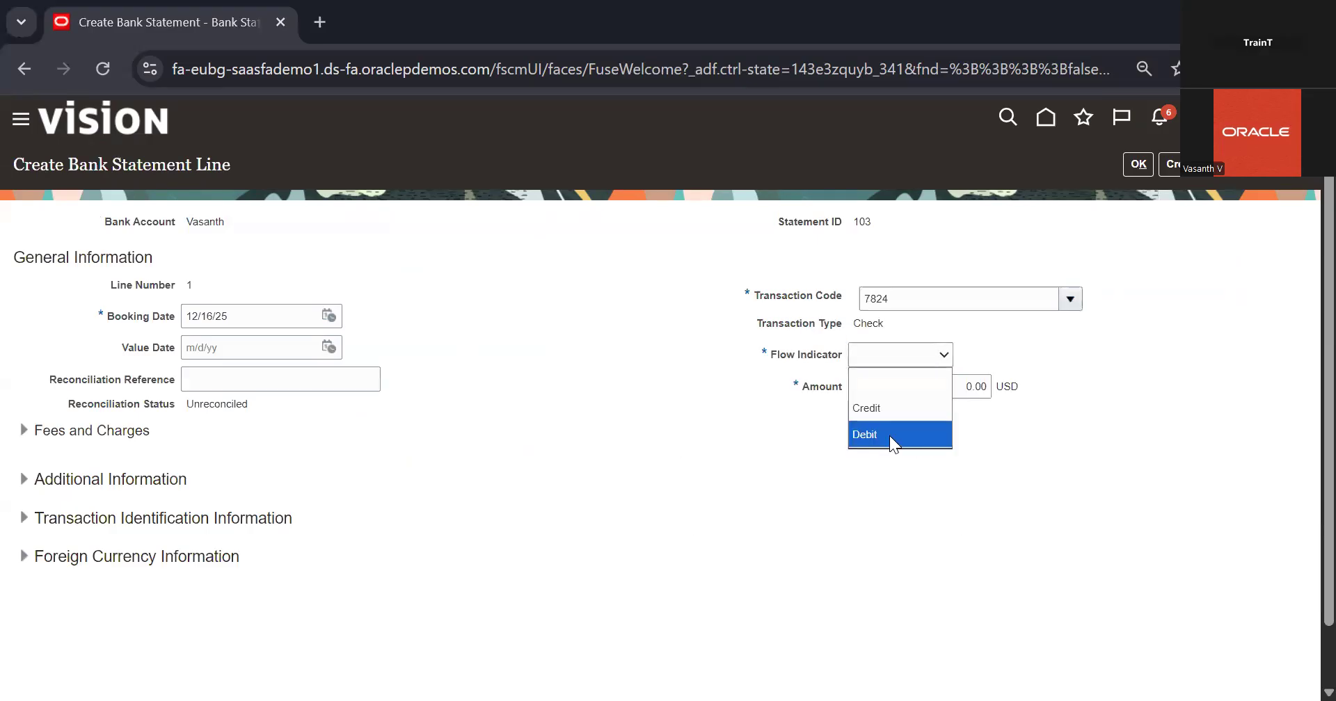
click(890, 436)
click(978, 383)
text(1000)
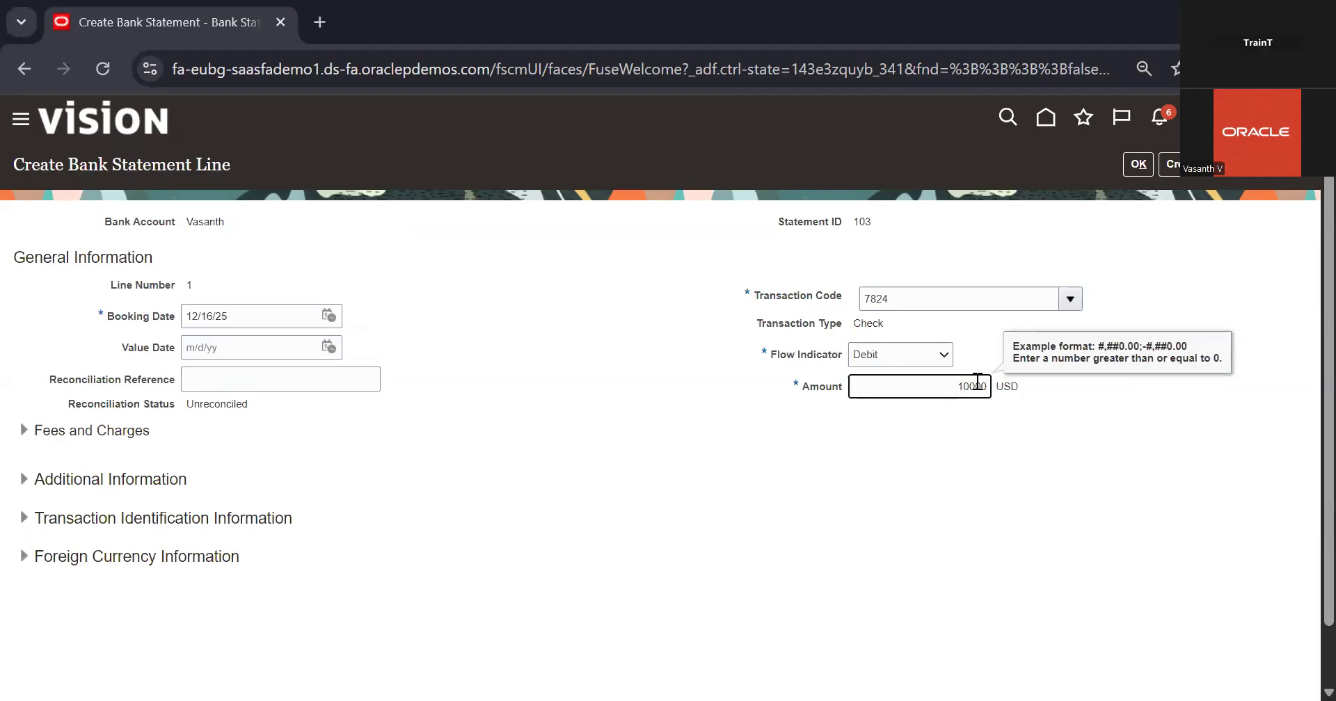
click(771, 494)
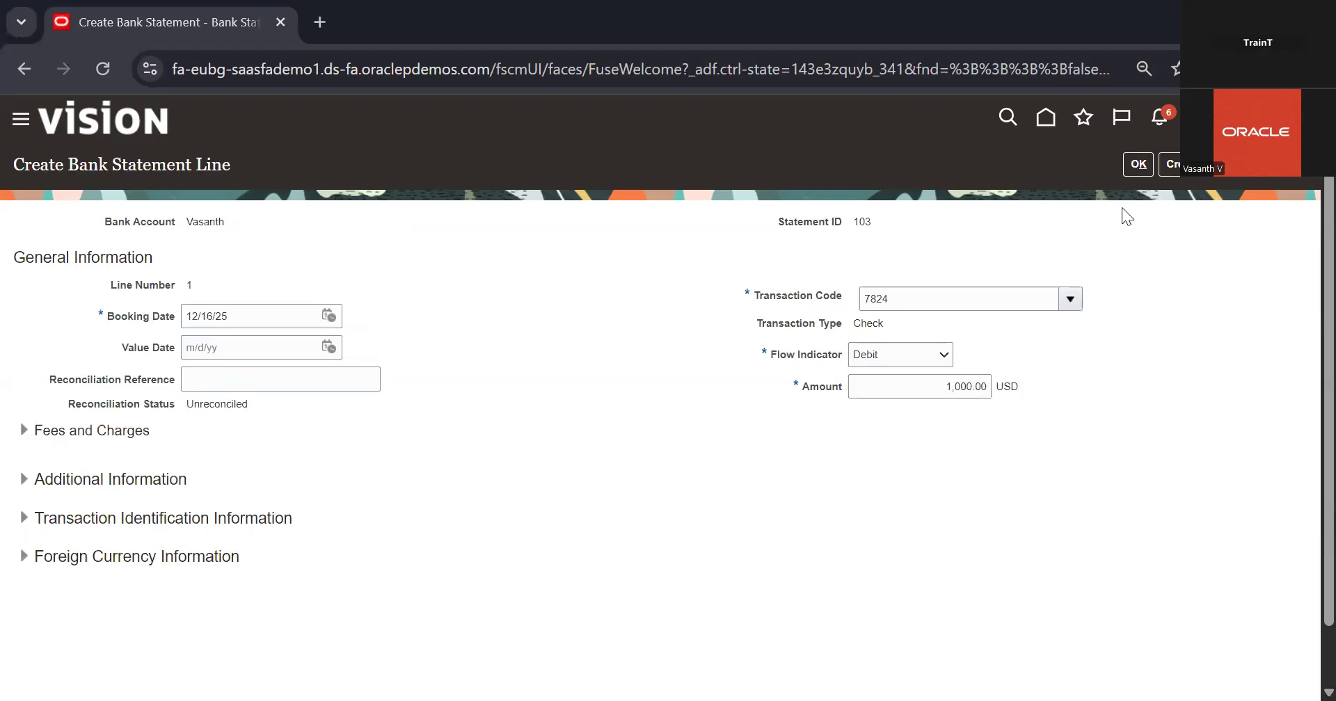
click(1137, 166)
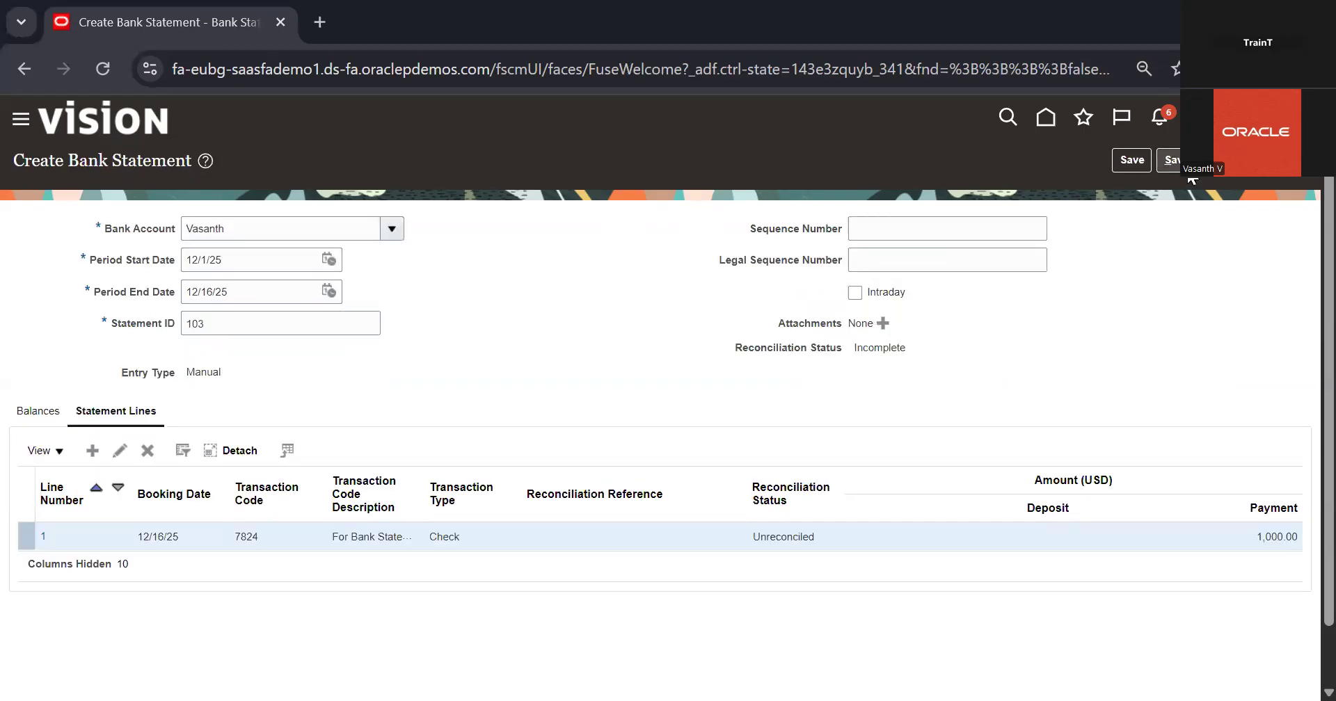
Save and close bank statement 103, accepting the balance mismatch
click(1190, 175)
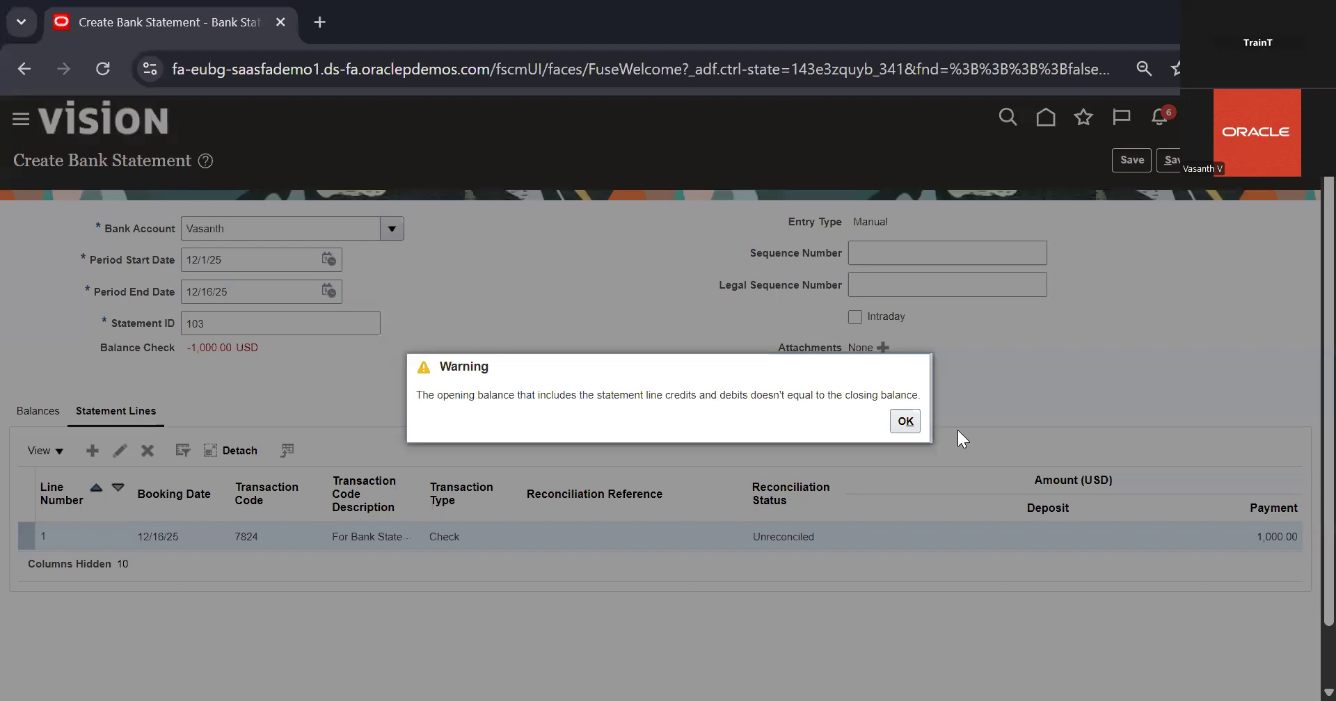
click(906, 422)
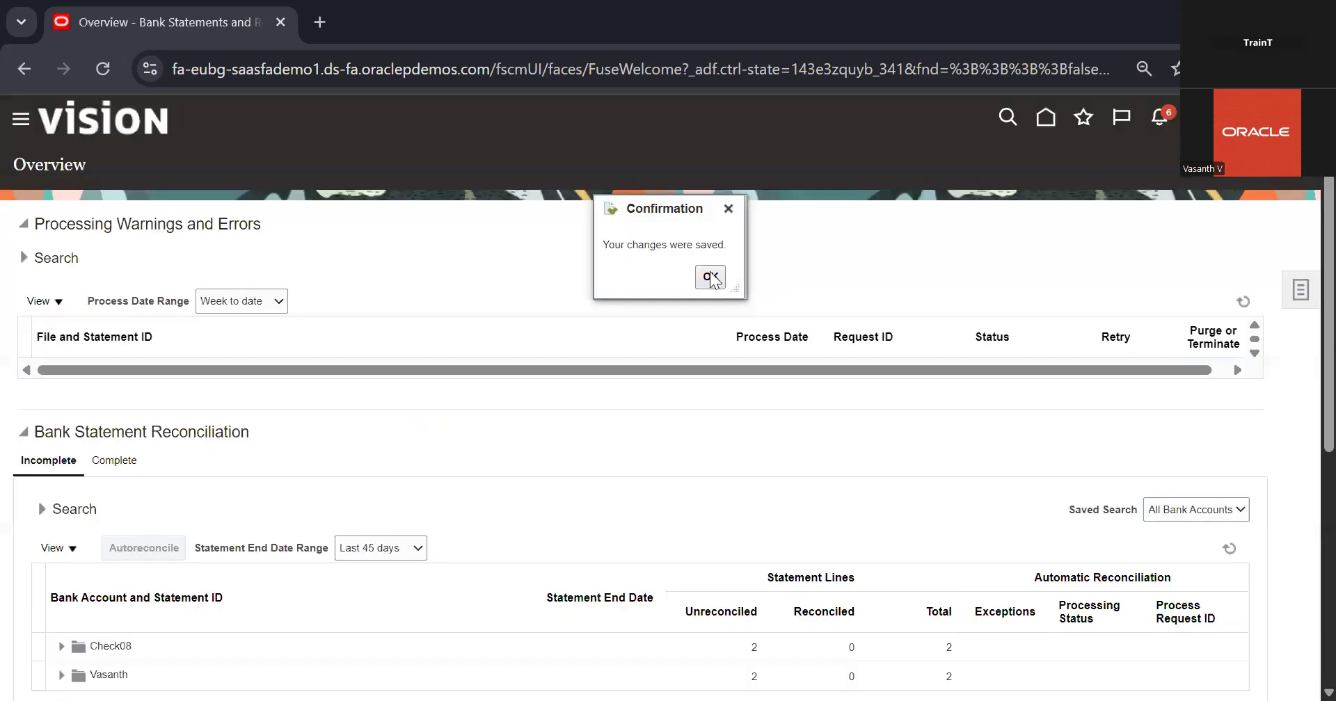
click(711, 277)
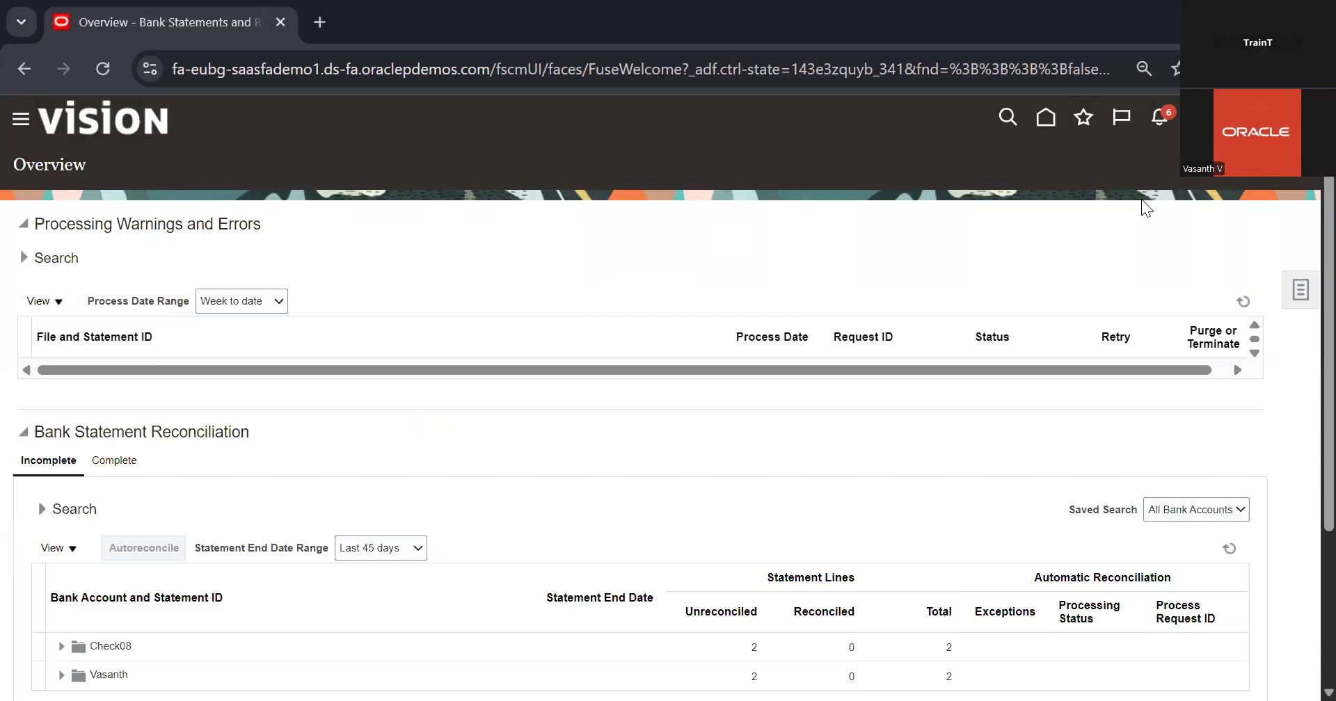
Open Manual Reconciliation and search the bank account's unreconciled items by Bank Statement Lines only
click(1301, 290)
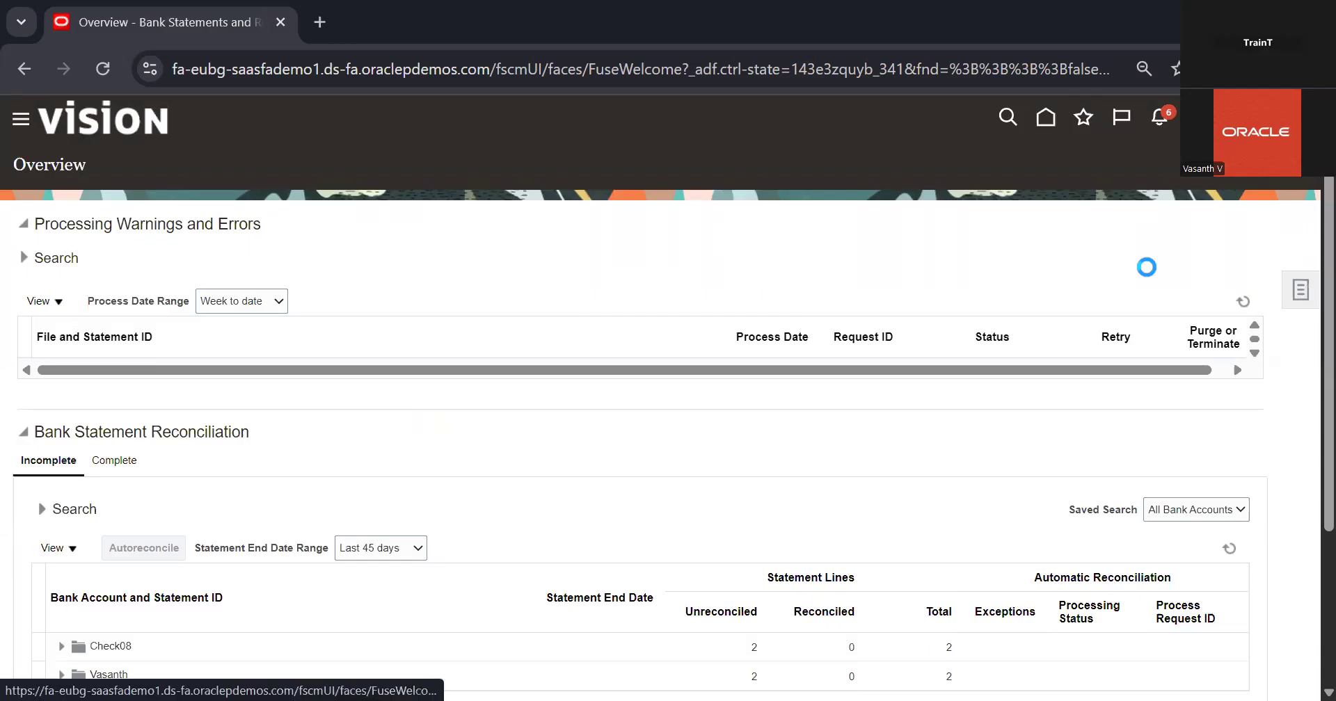
click(1166, 317)
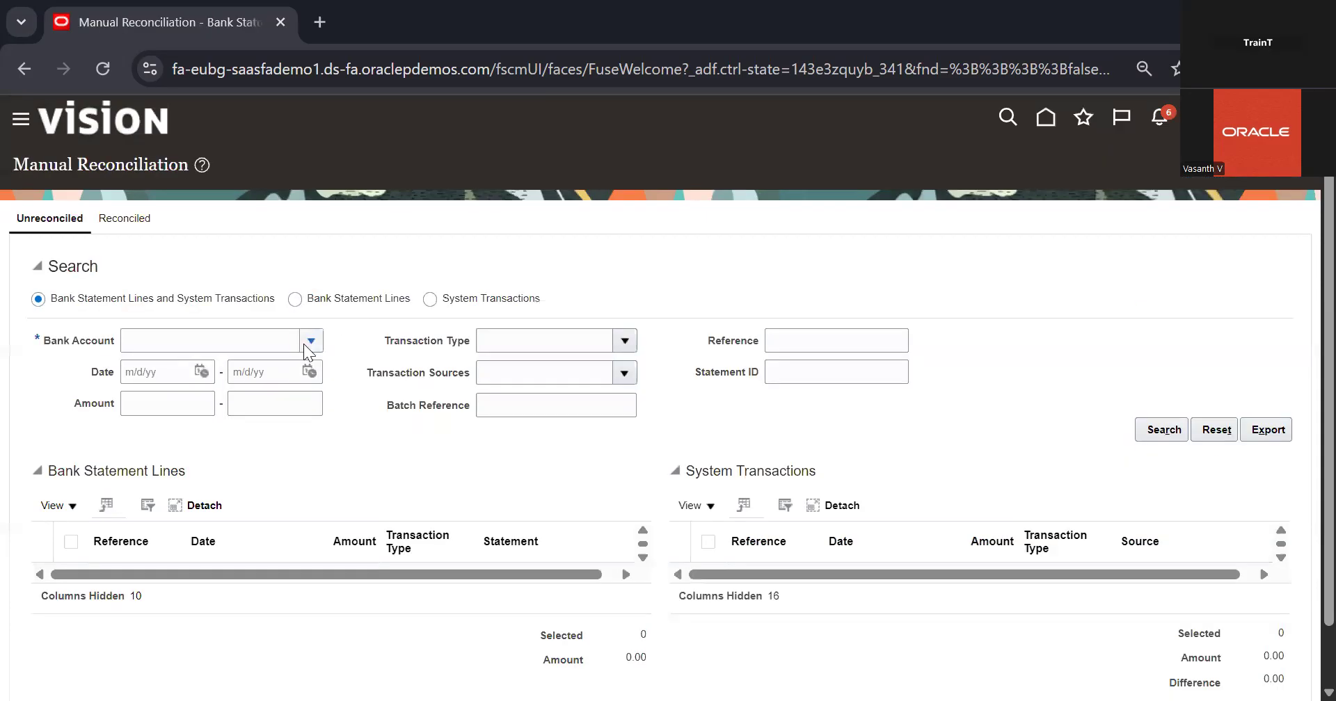
click(311, 340)
click(242, 376)
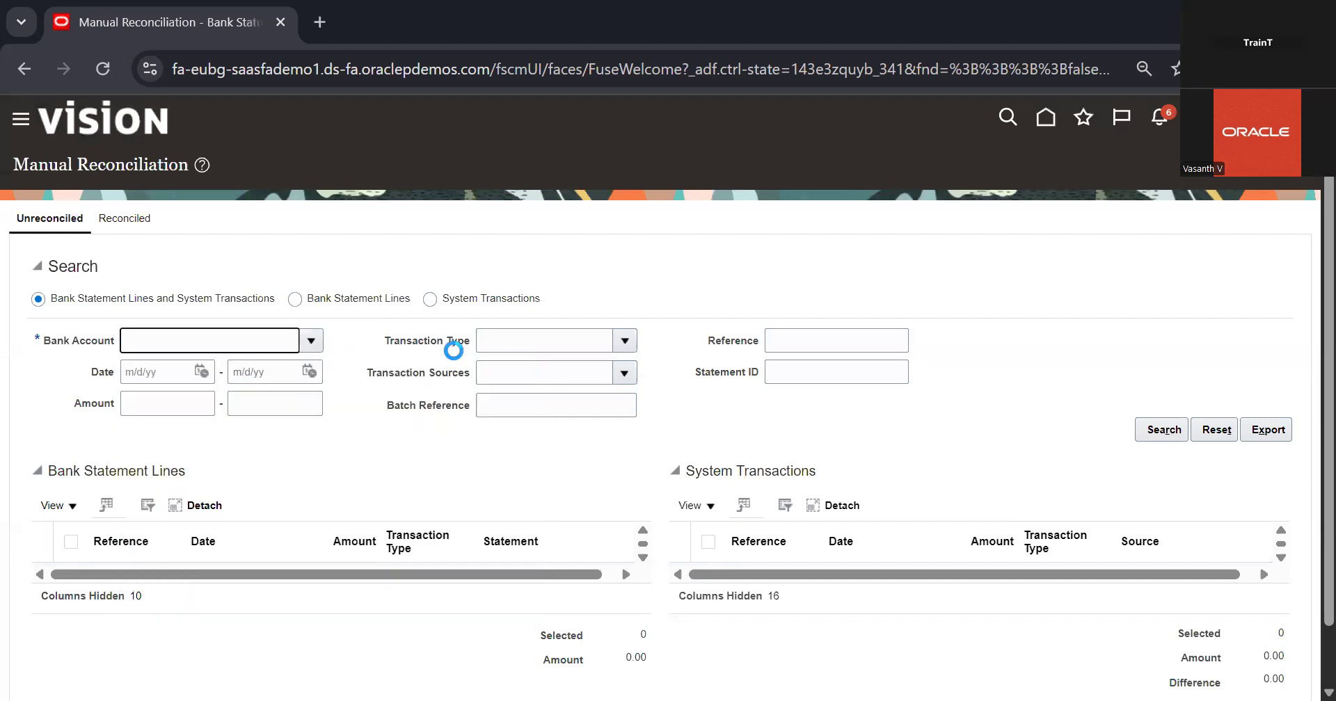
click(356, 306)
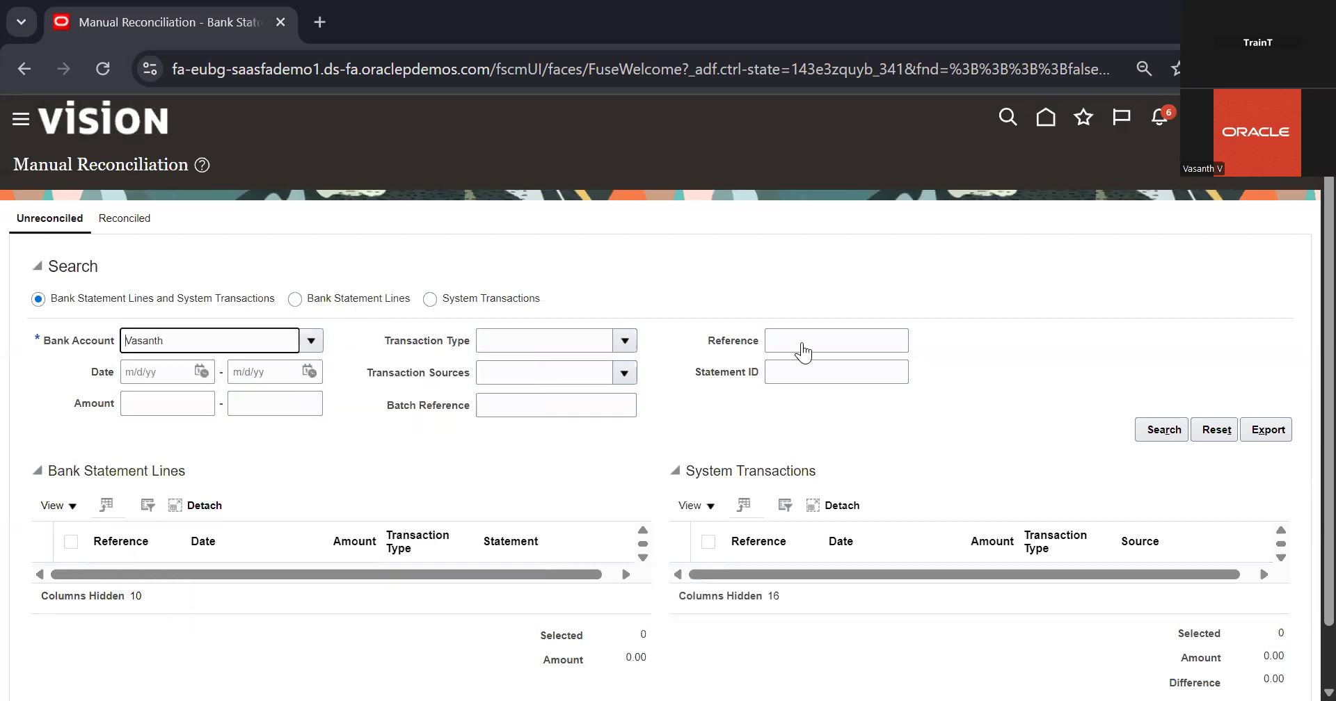
click(1162, 429)
scroll(1019, 451, down, 1)
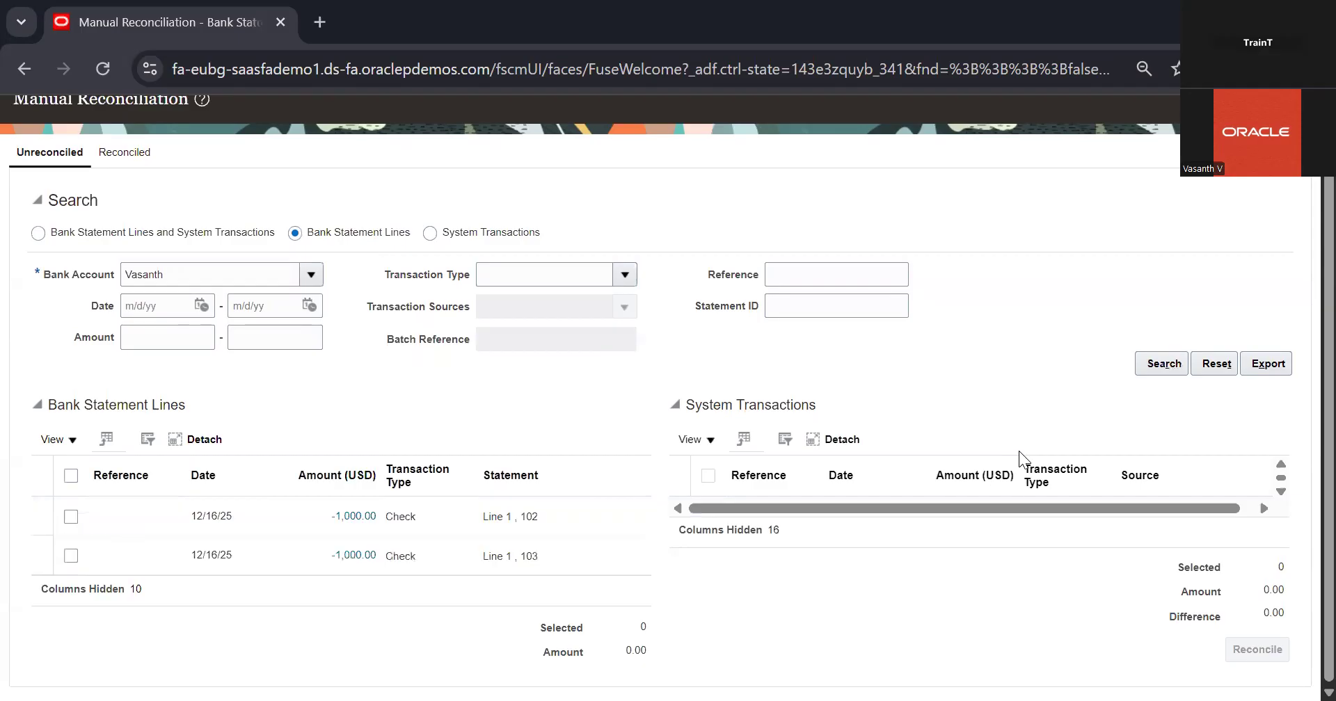
Search the same account for Bank Statement Lines and System Transactions together, and review the listed transactions
click(198, 236)
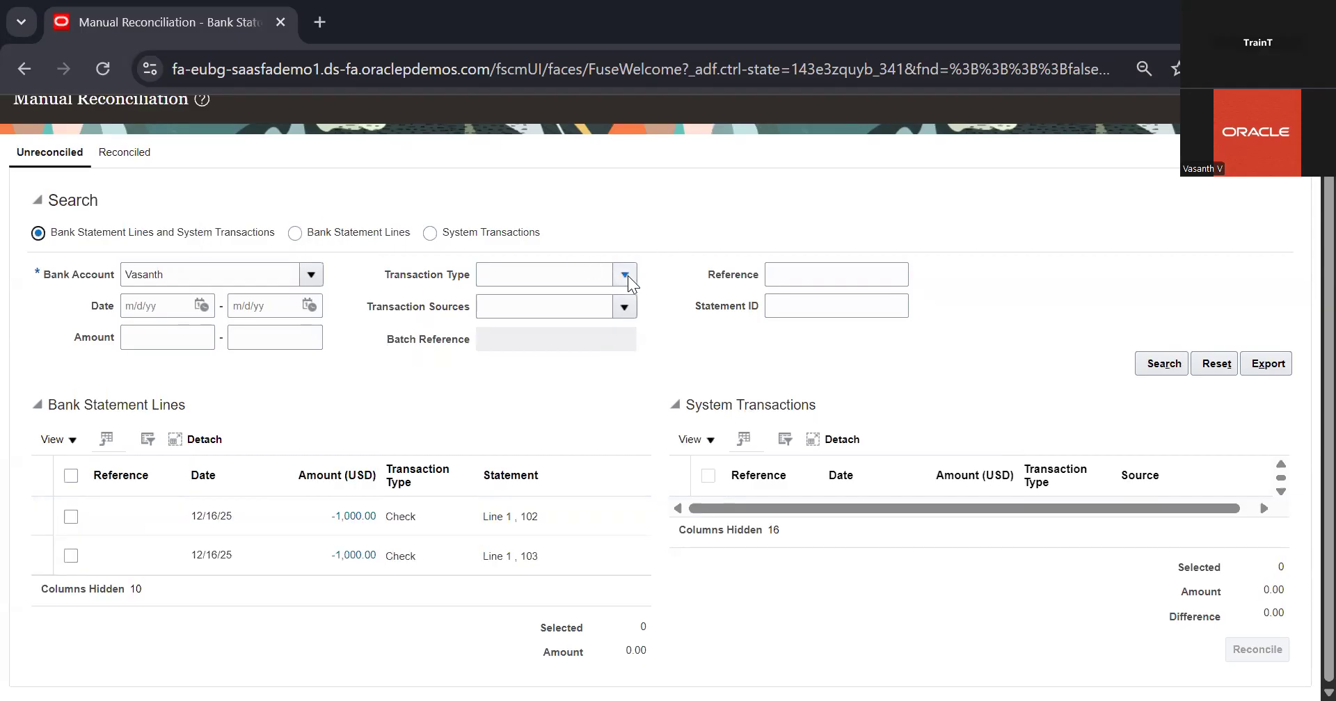
click(626, 275)
click(643, 237)
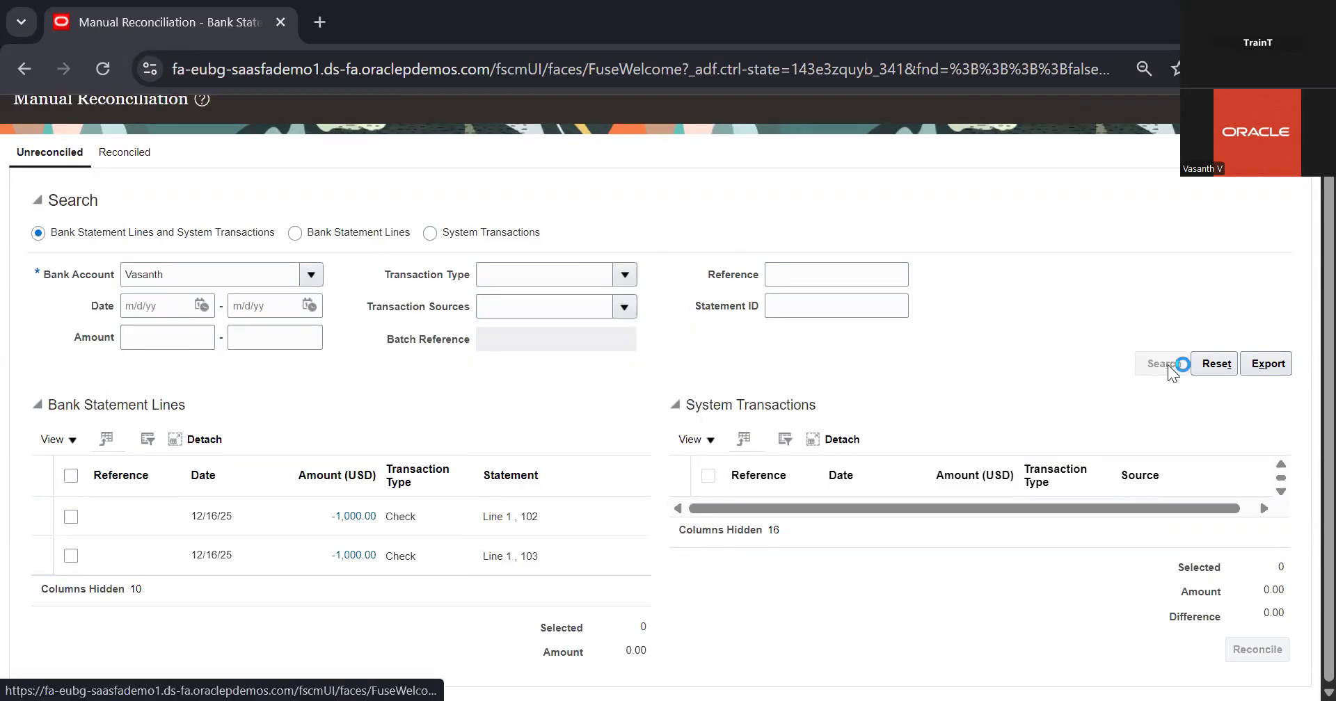
scroll(740, 490, down, 3)
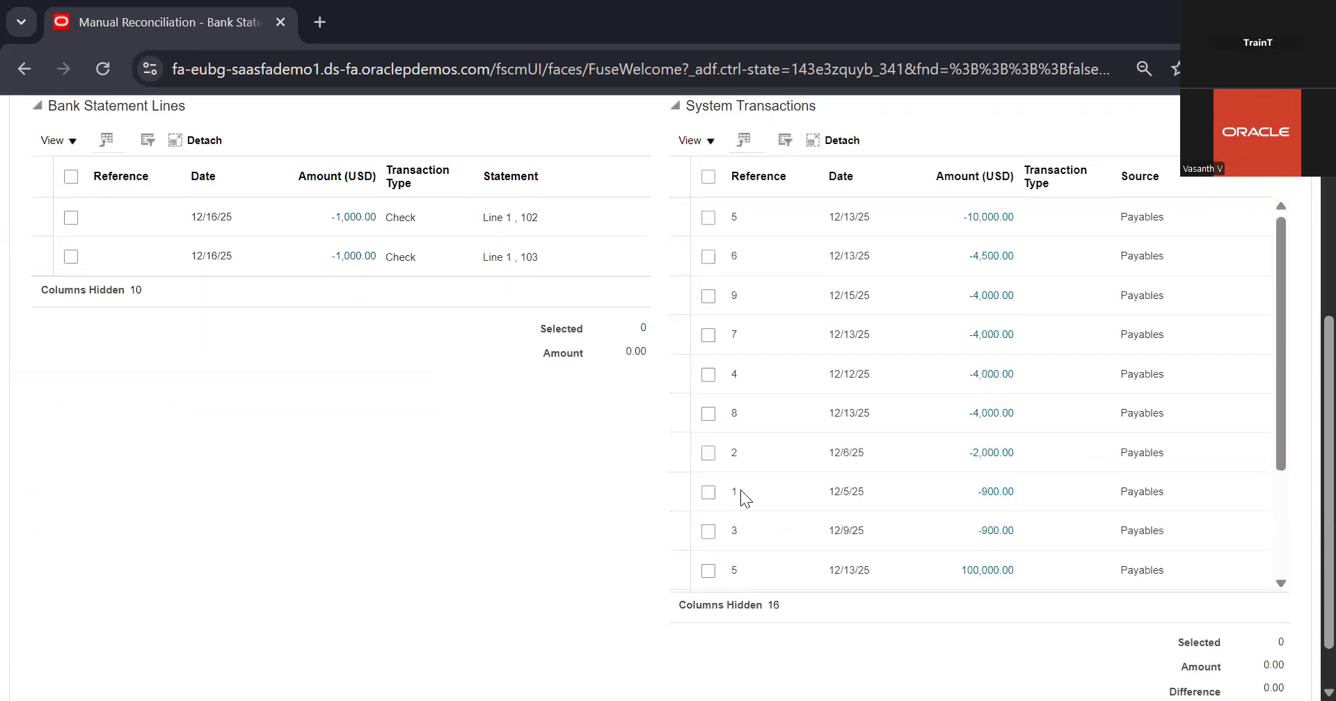
scroll(733, 491, up, 1)
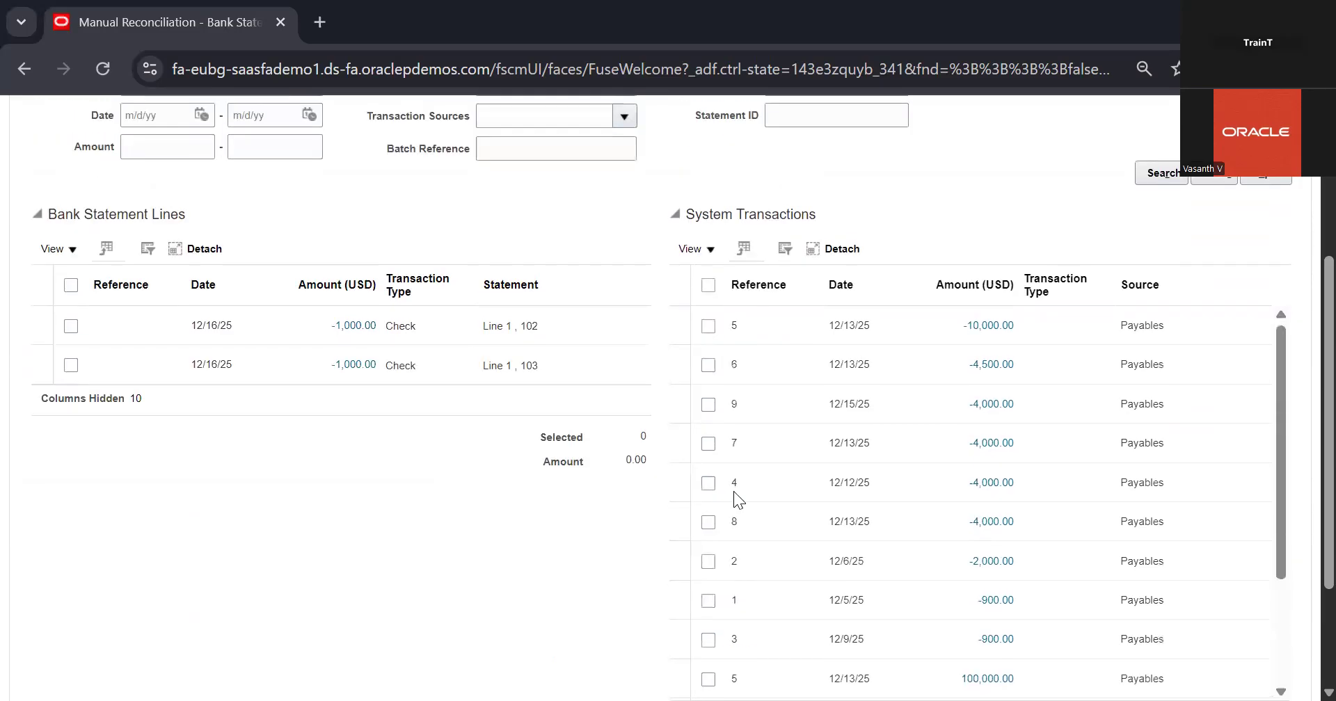
Examine the system transactions list for an amount that could match a bank statement line
scroll(734, 491, down, 3)
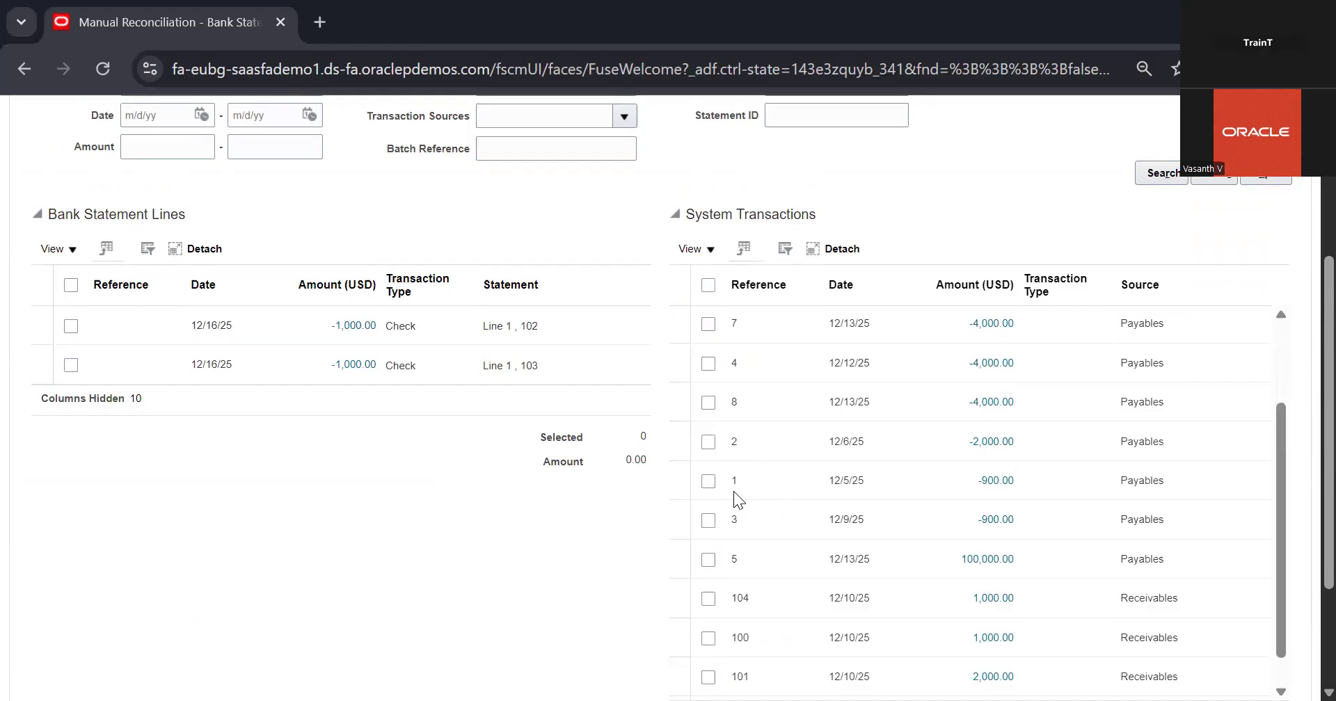
scroll(733, 491, down, 1)
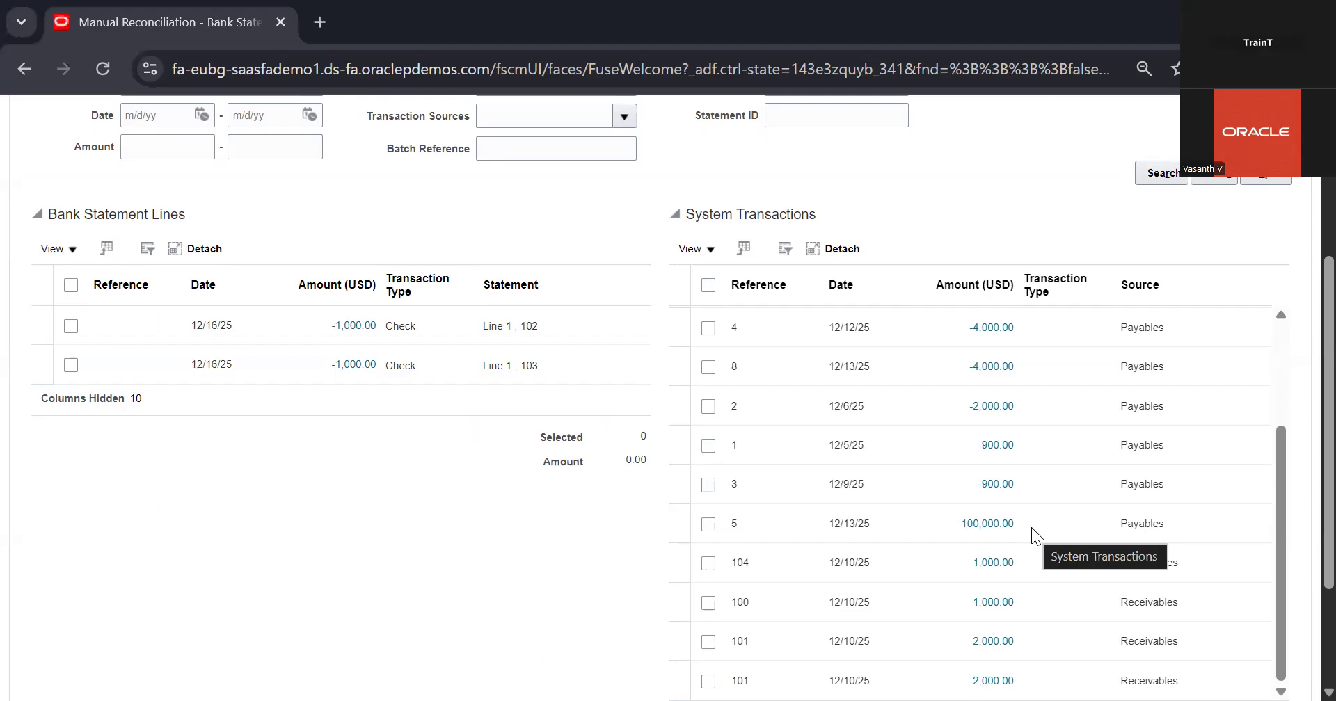
scroll(1277, 375, up, 3)
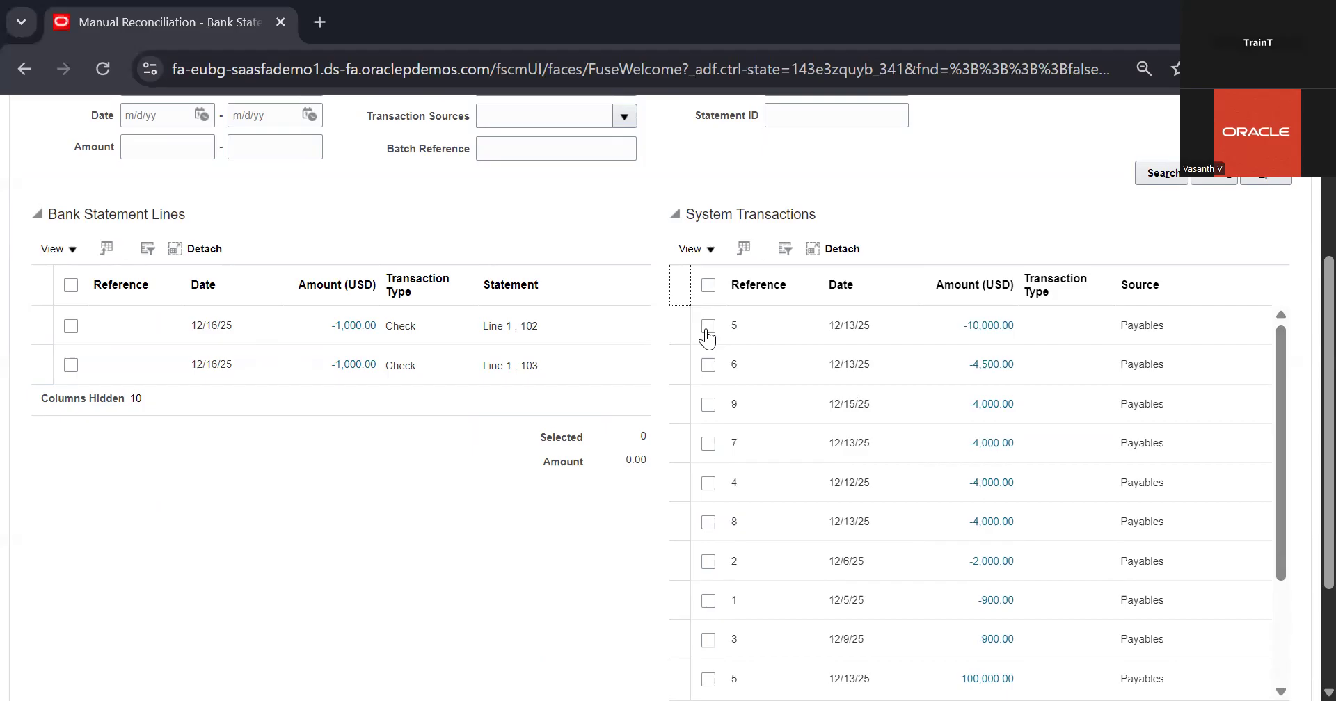
scroll(945, 484, down, 2)
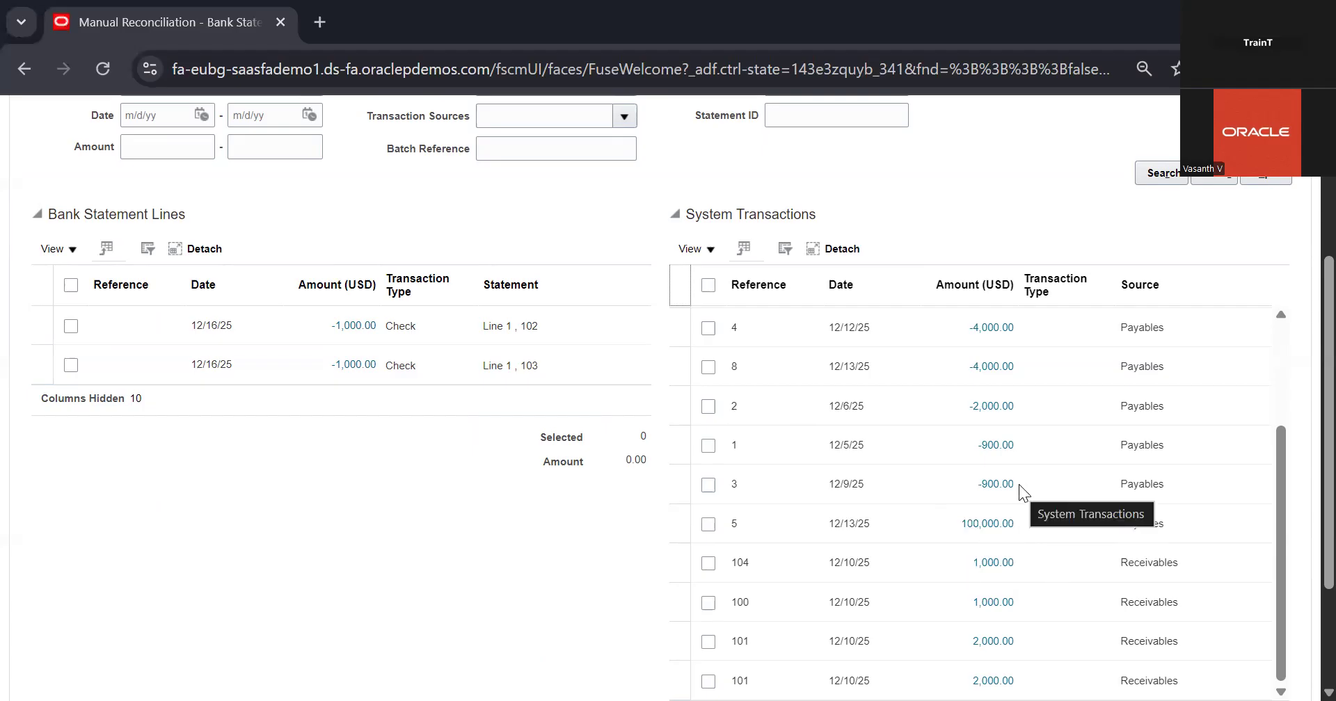
scroll(1018, 485, up, 1)
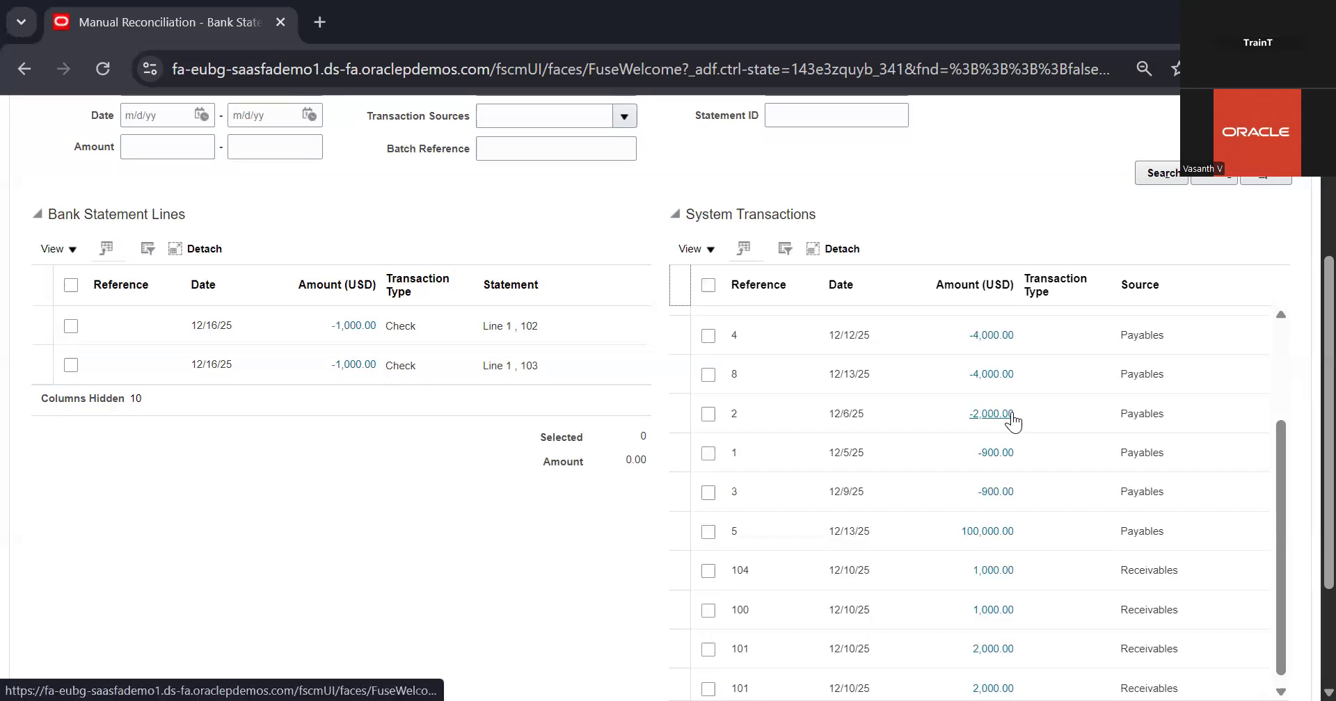
scroll(316, 382, up, 2)
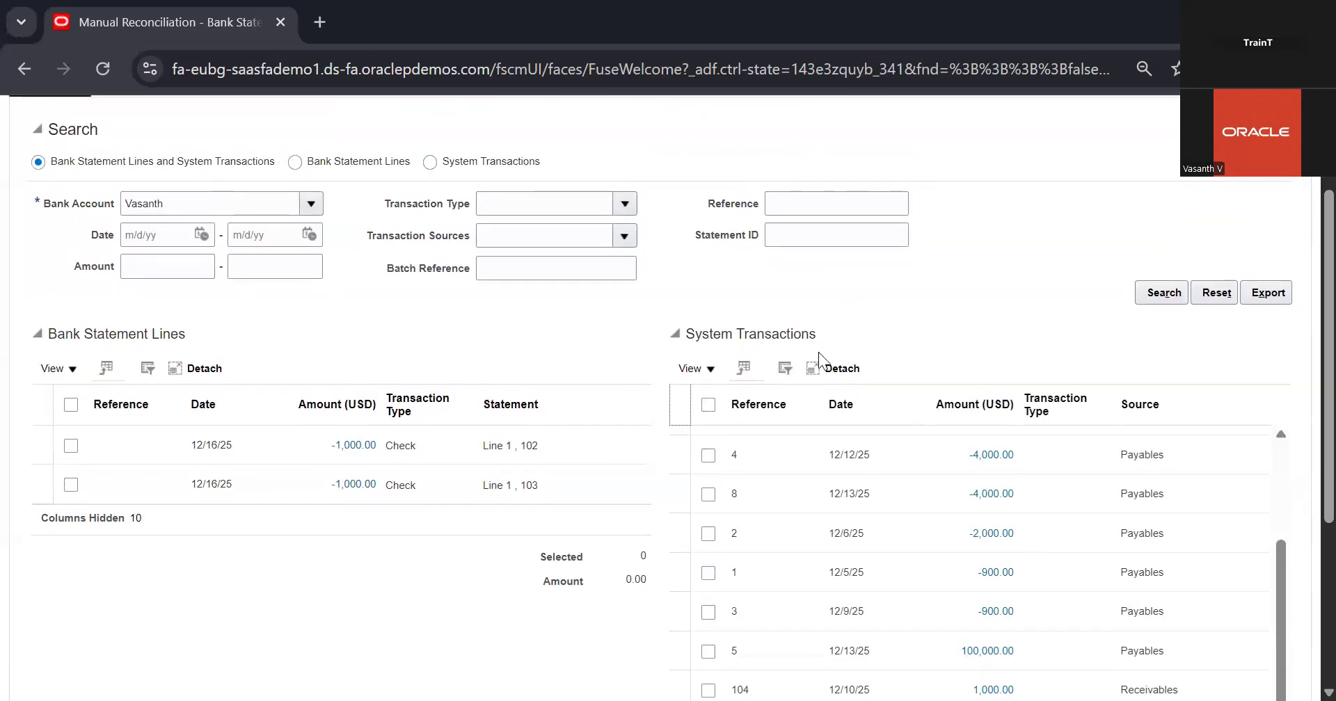
scroll(1020, 348, up, 2)
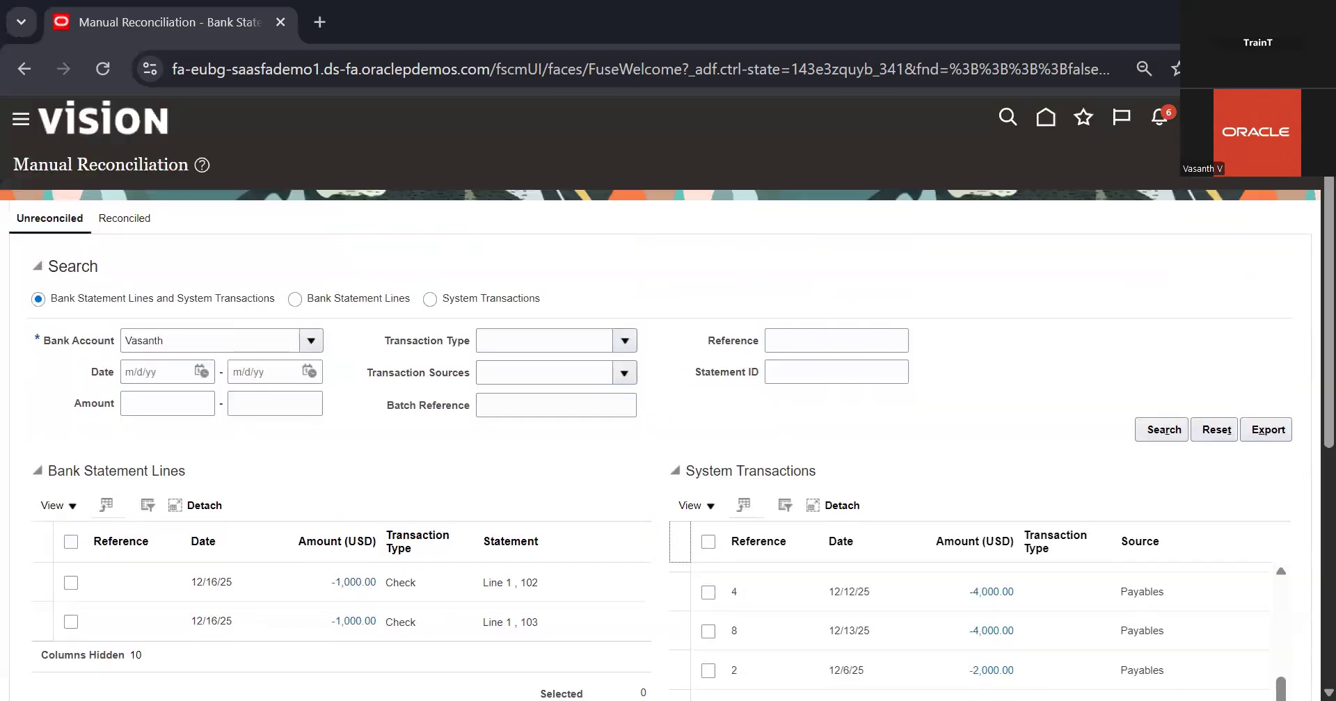
Leave Manual Reconciliation and start a new bank statement for the same bank account
click(1277, 167)
click(1287, 291)
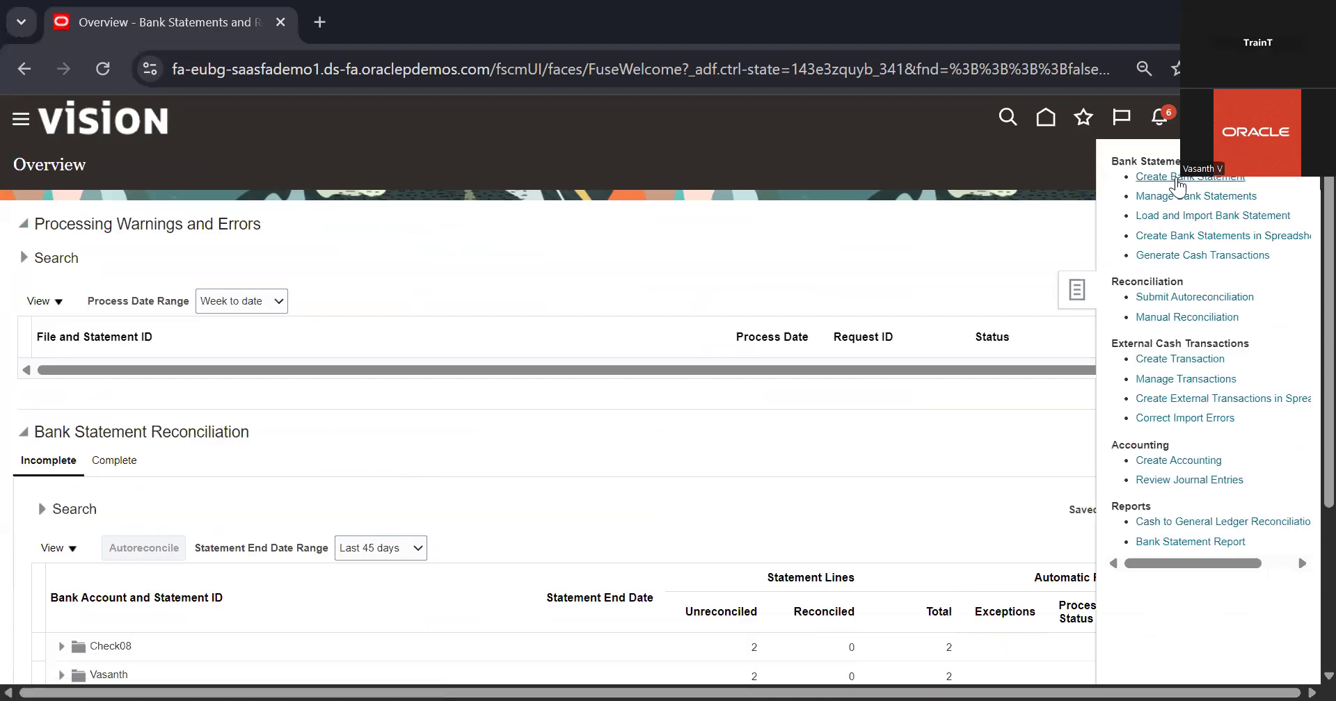
click(1176, 180)
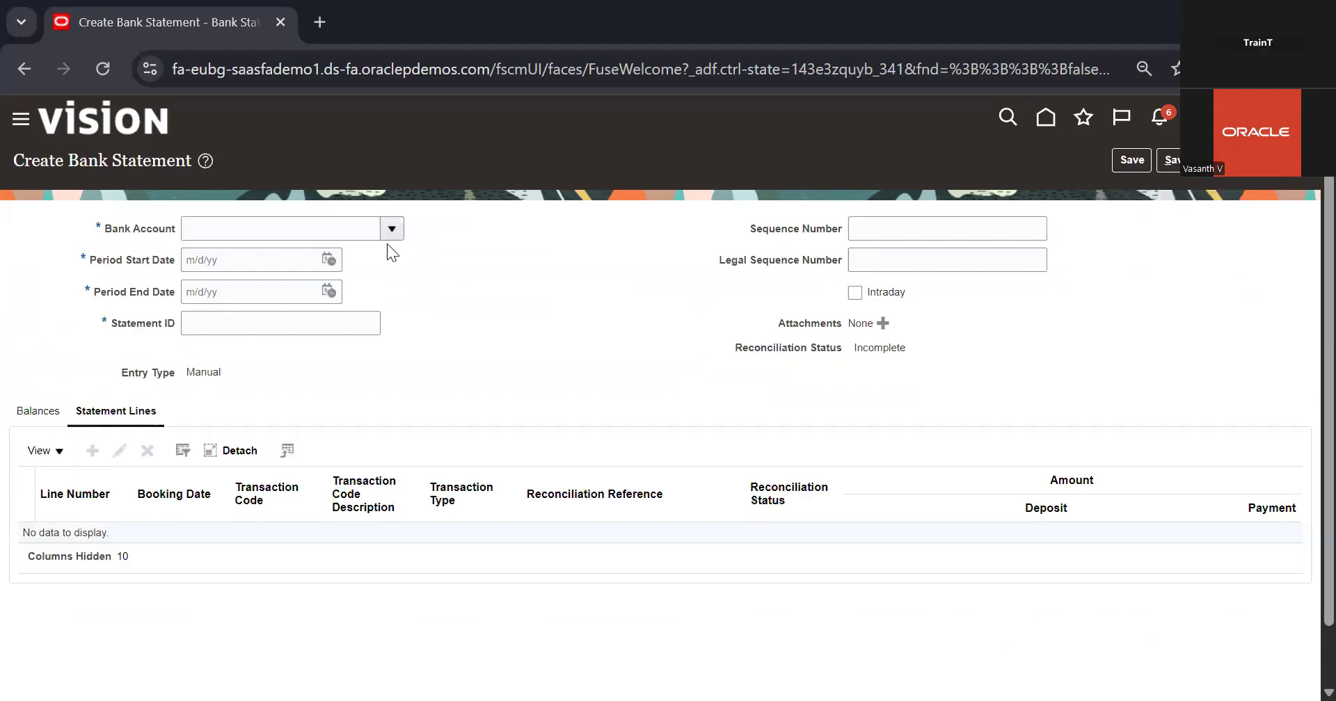
click(389, 237)
click(256, 287)
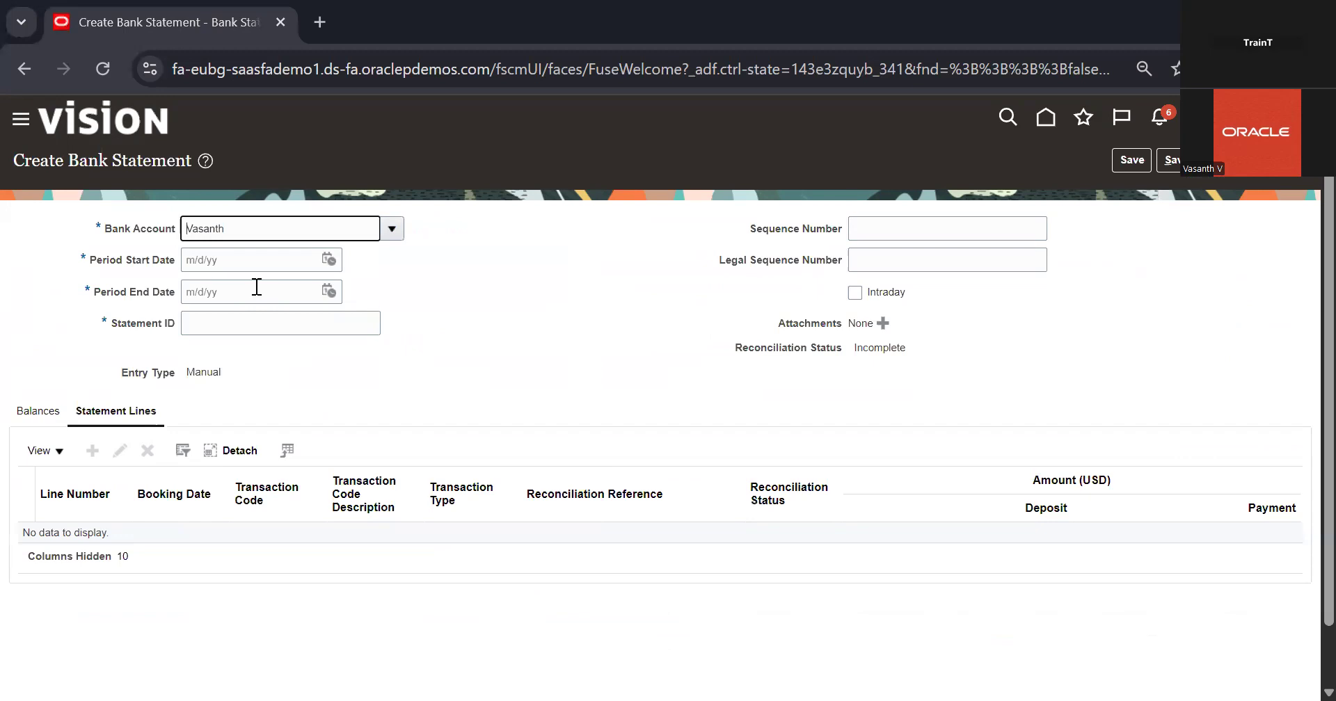
Set the statement period from 12/1/25 to 12/16/25 and the Statement ID to 104
click(328, 264)
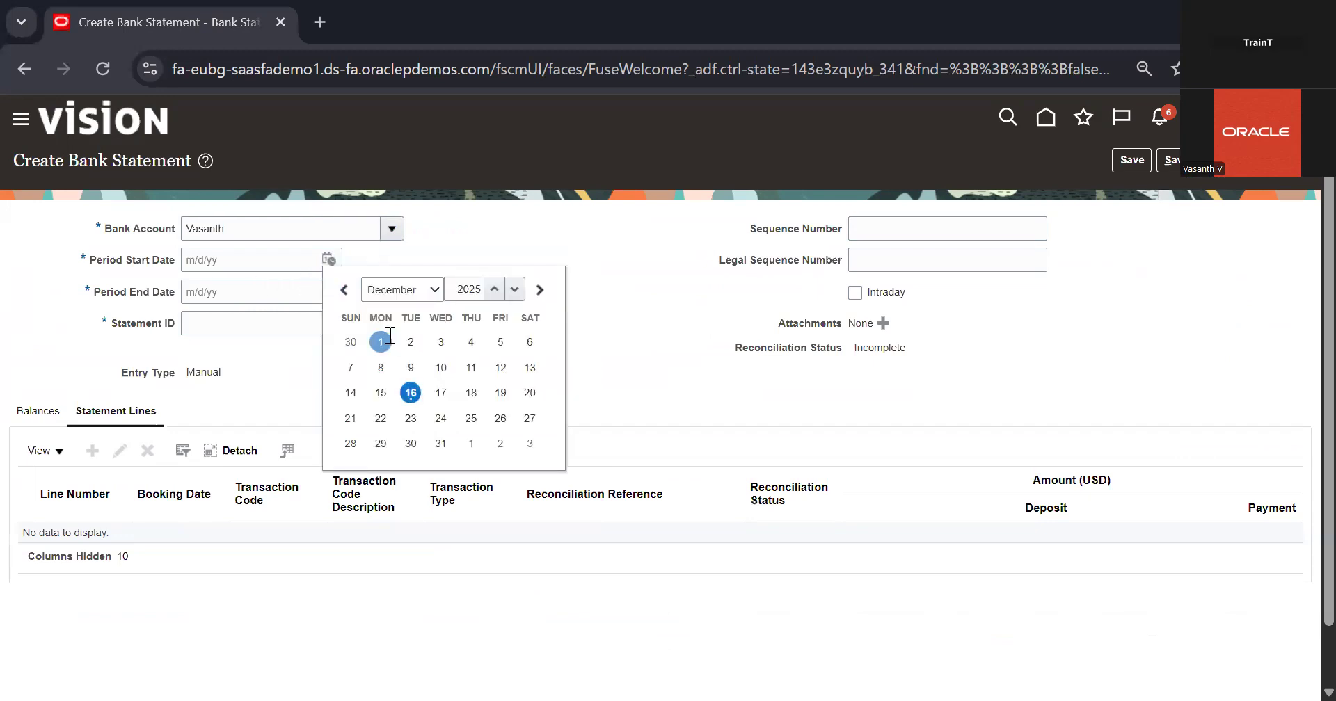
click(381, 341)
click(329, 292)
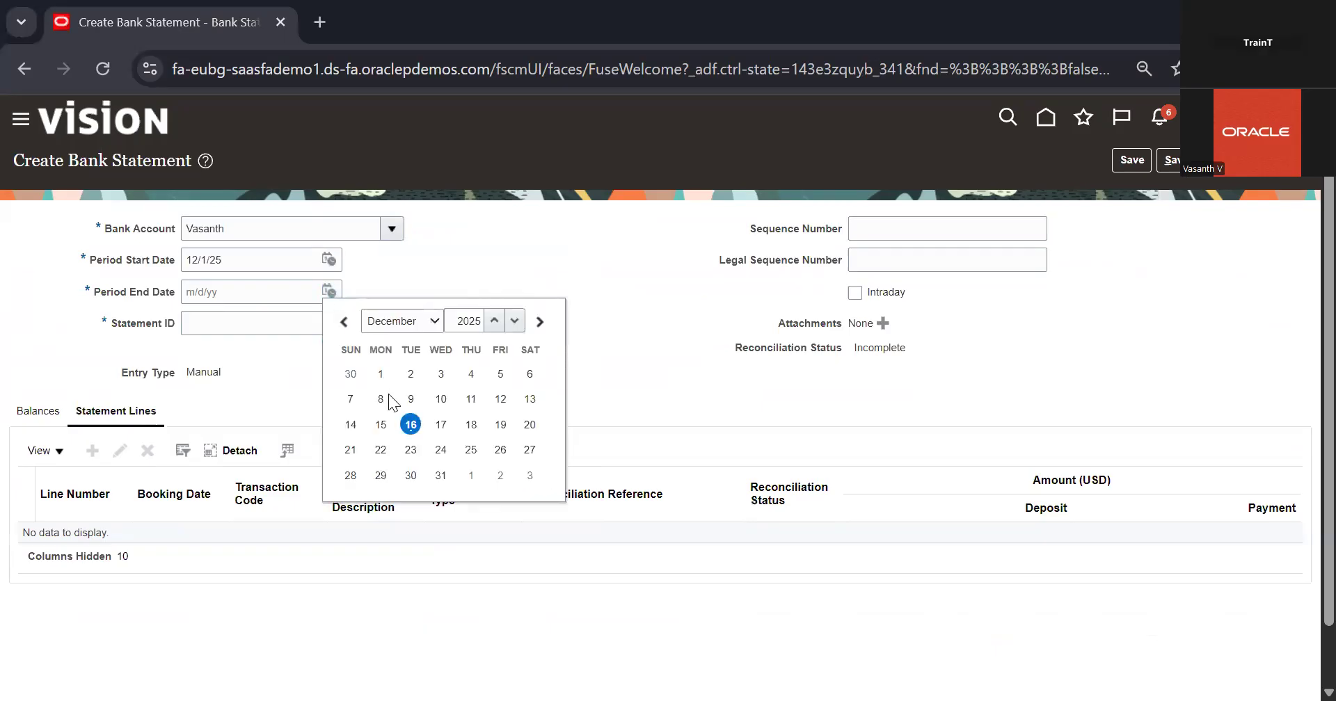
click(412, 423)
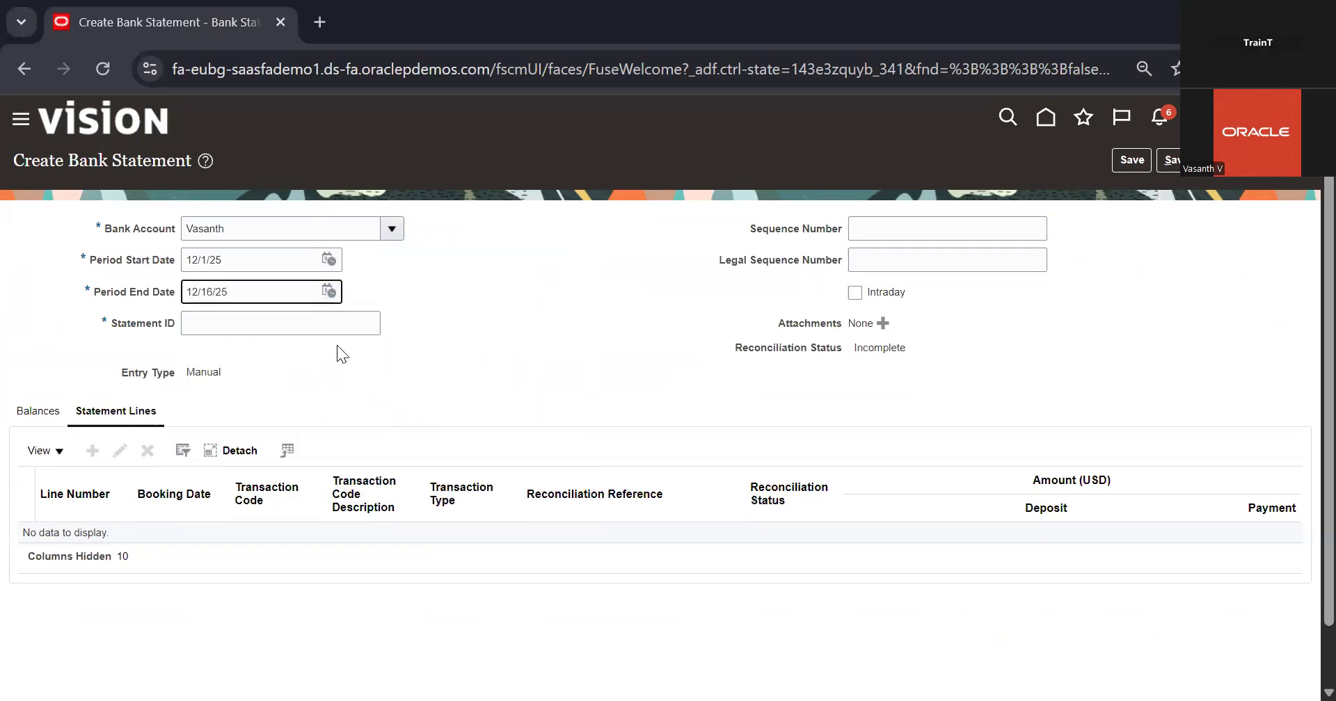
click(325, 318)
text(100)
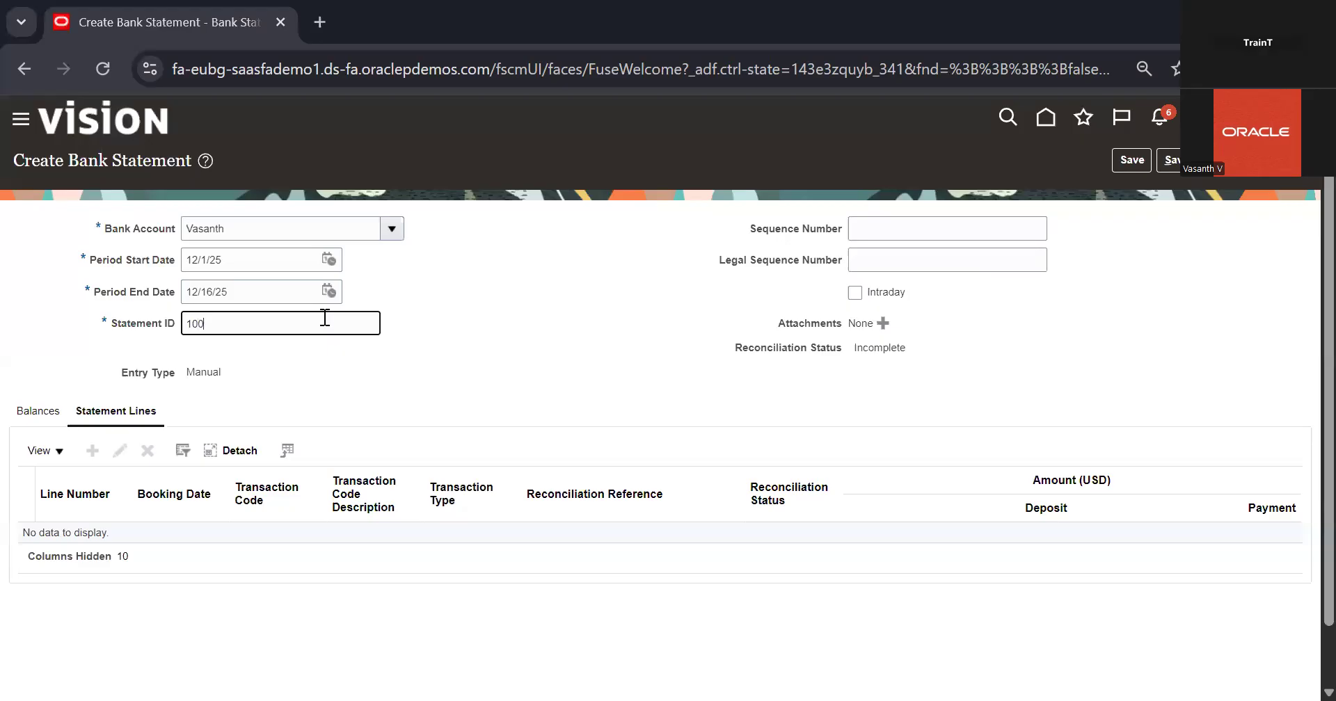
key(BackSpace)
text(4)
click(539, 330)
Add a line to statement 104 with booking date 12/16/25, transaction code 7824, flow indicator Debit and amount 2,000 USD
click(92, 451)
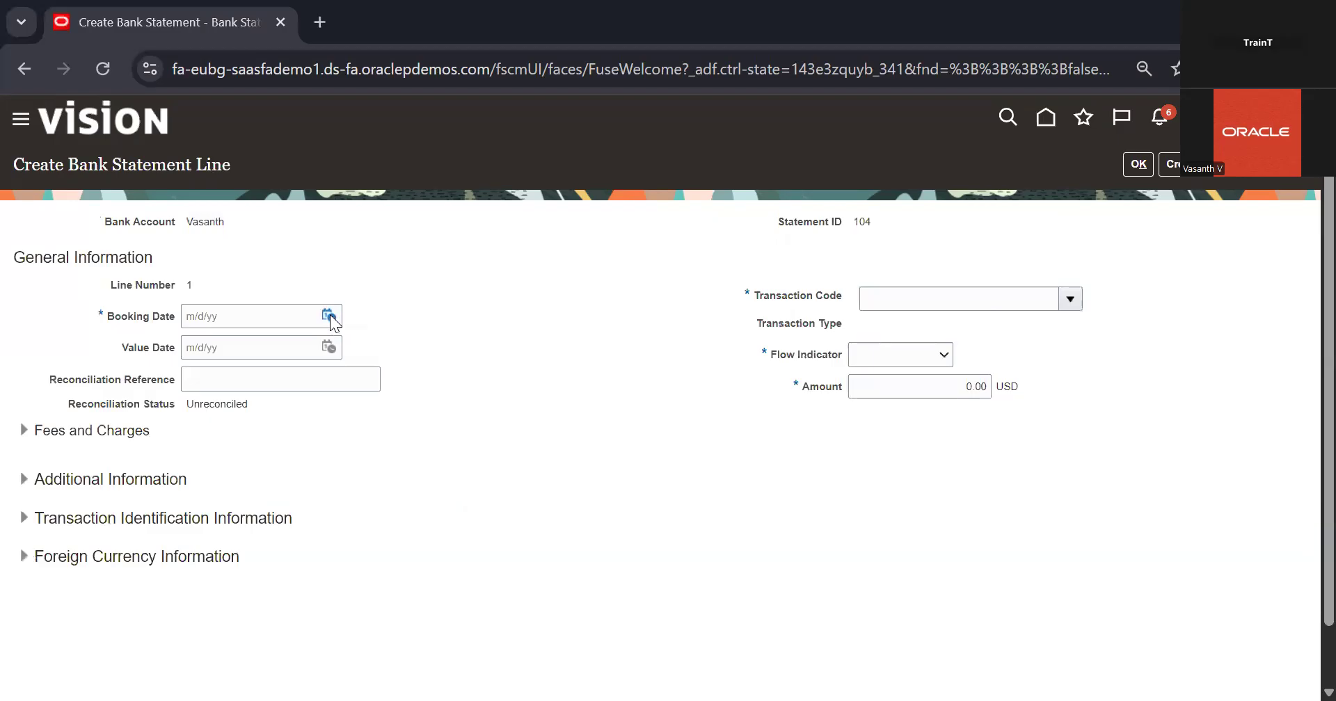
click(328, 316)
click(410, 449)
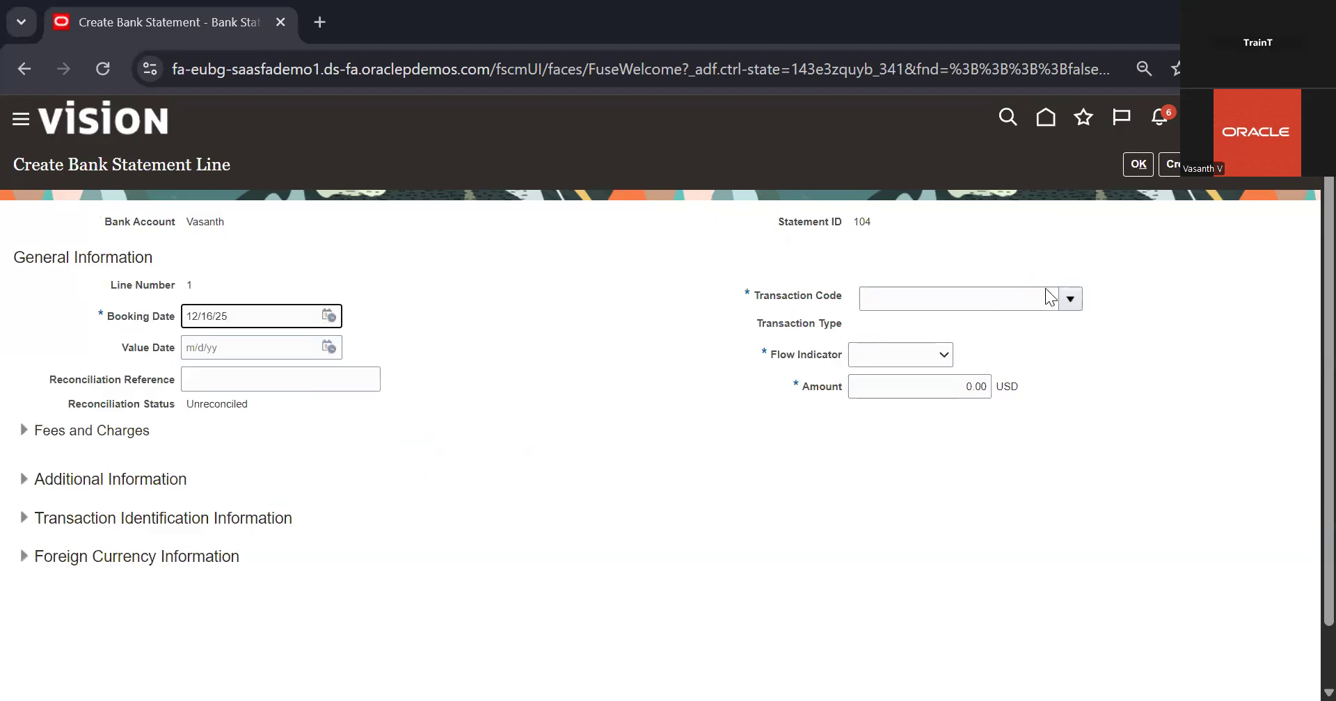
click(1071, 299)
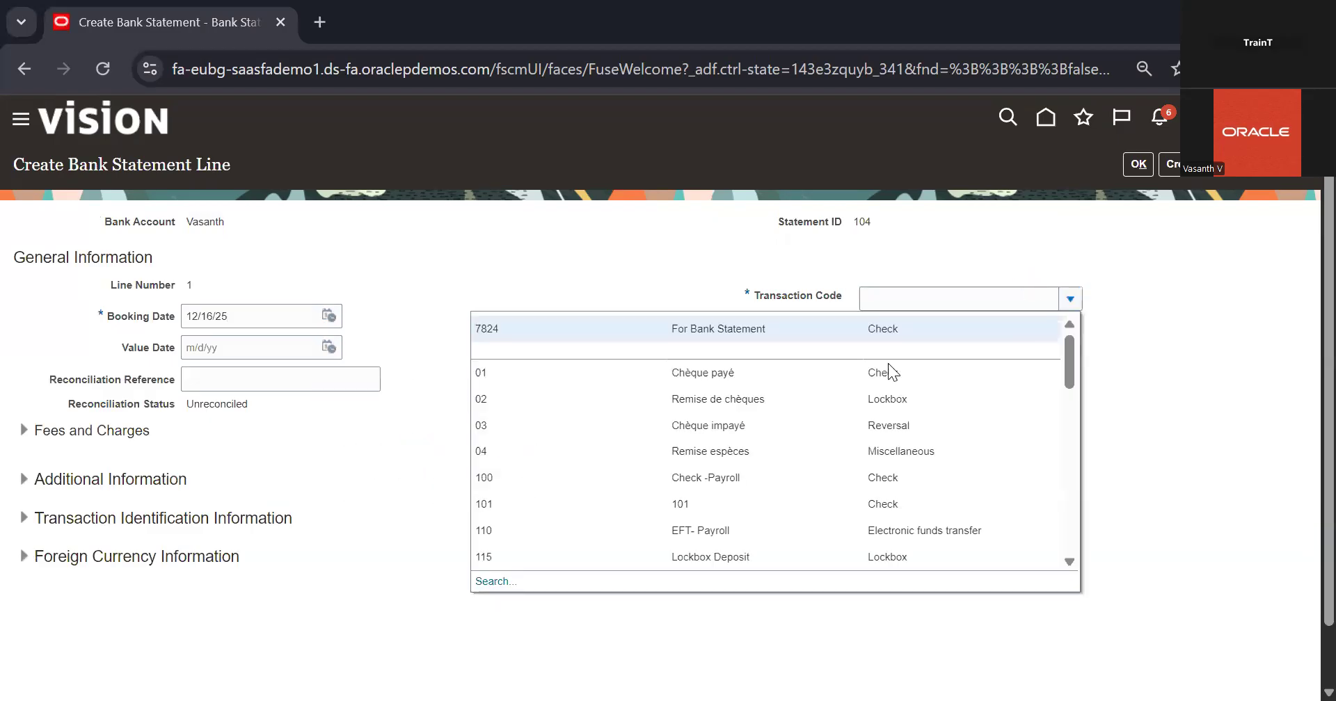
click(906, 325)
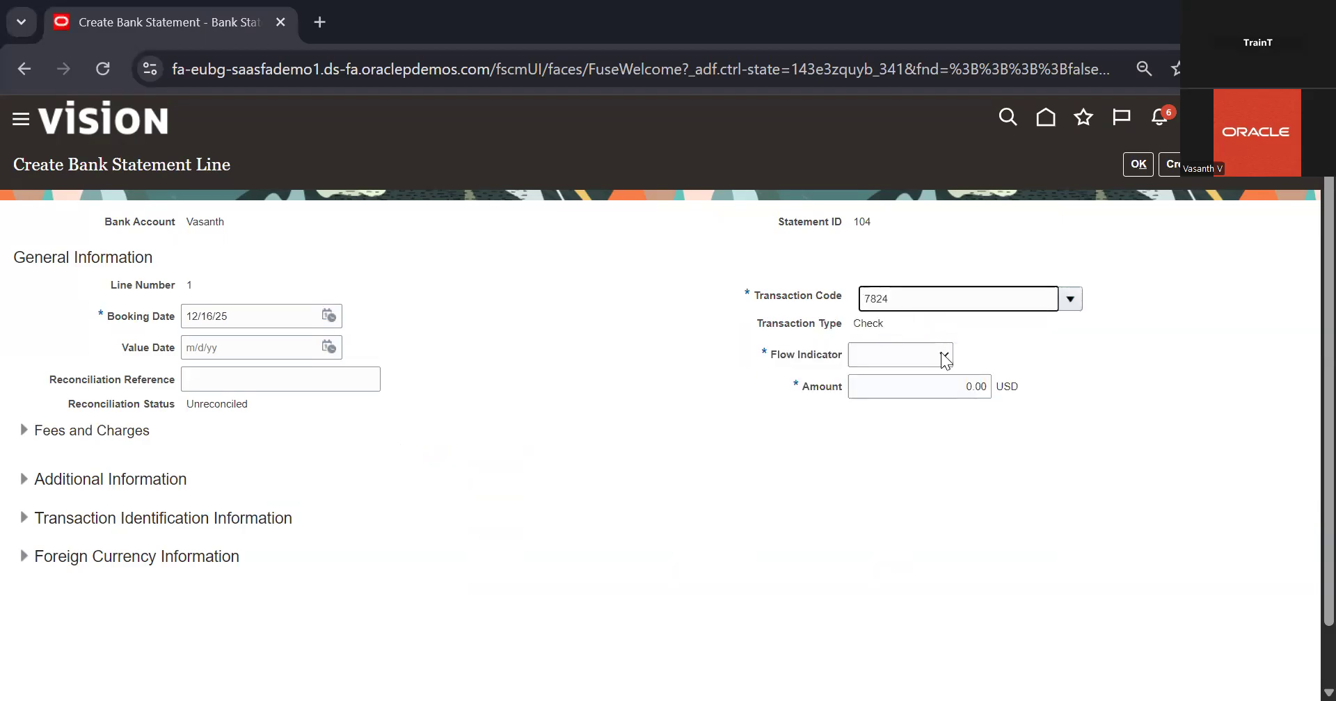
click(901, 355)
click(880, 429)
click(983, 391)
key(BackSpace)
text(2,000)
click(1146, 487)
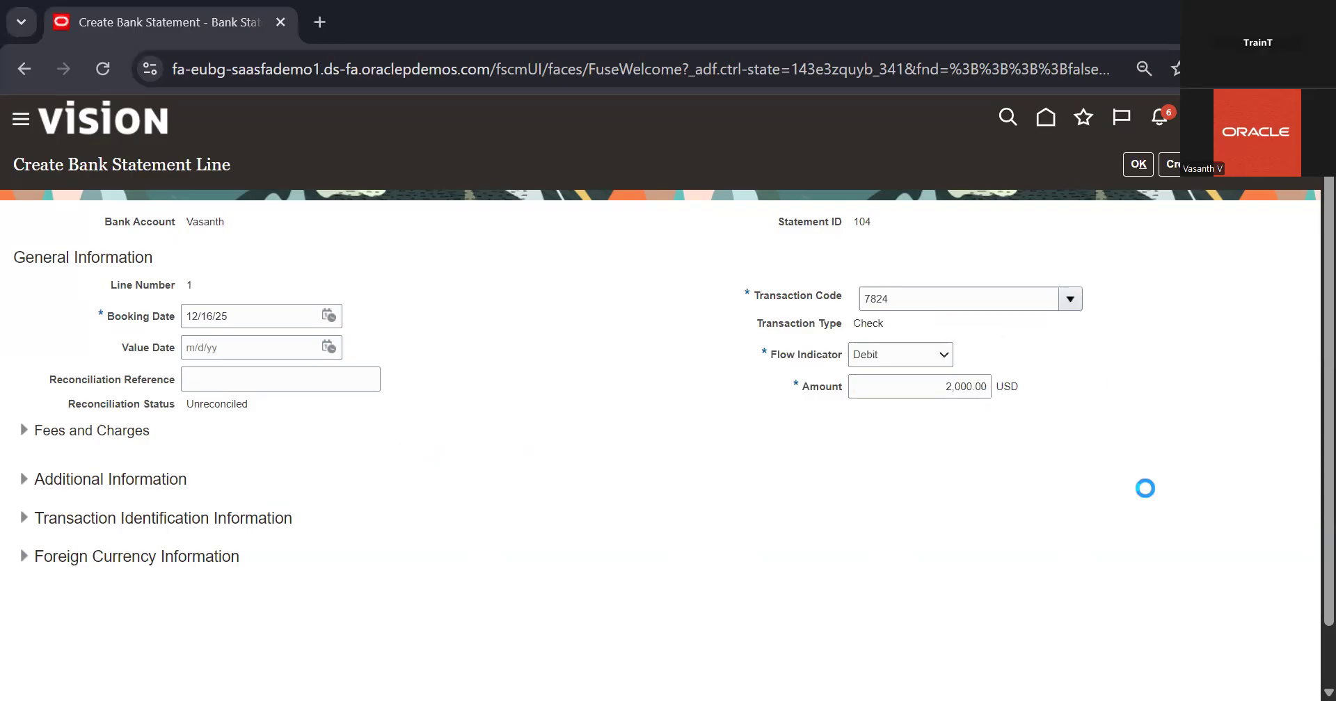
click(1139, 164)
Save and close bank statement 104, accepting the balance mismatch
click(1196, 161)
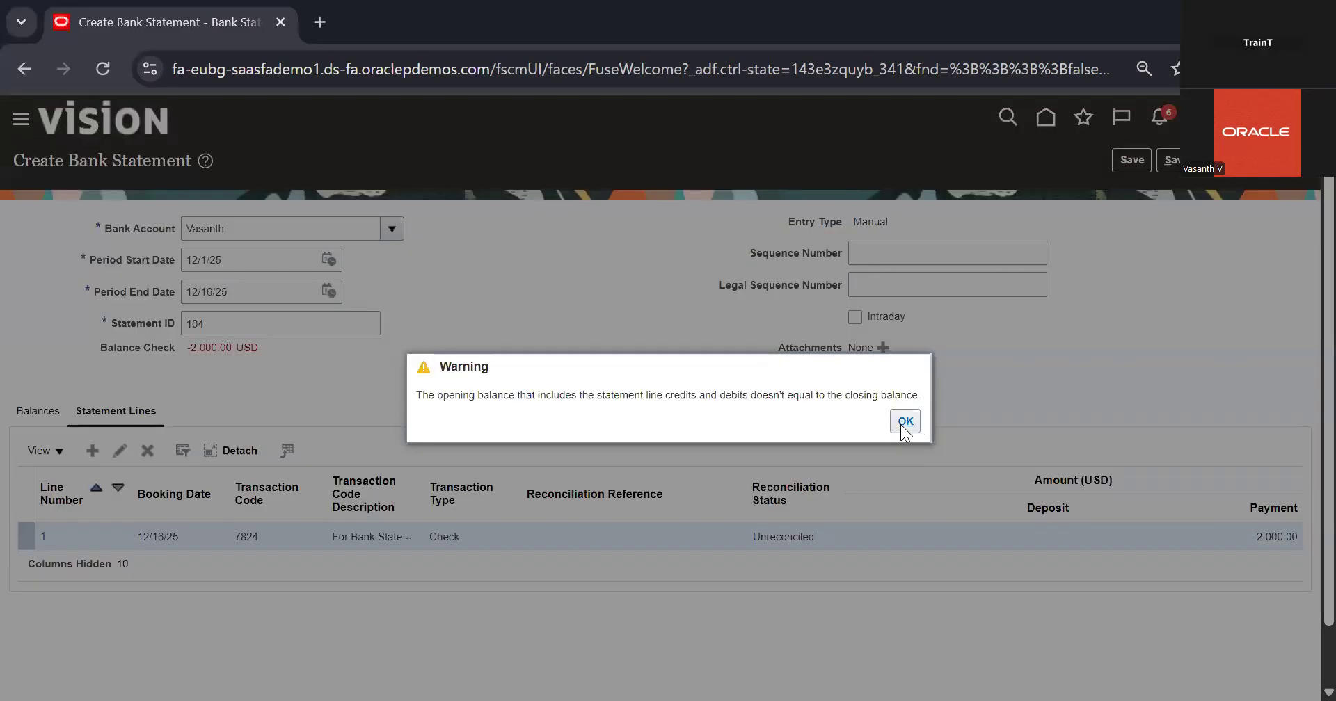
click(905, 423)
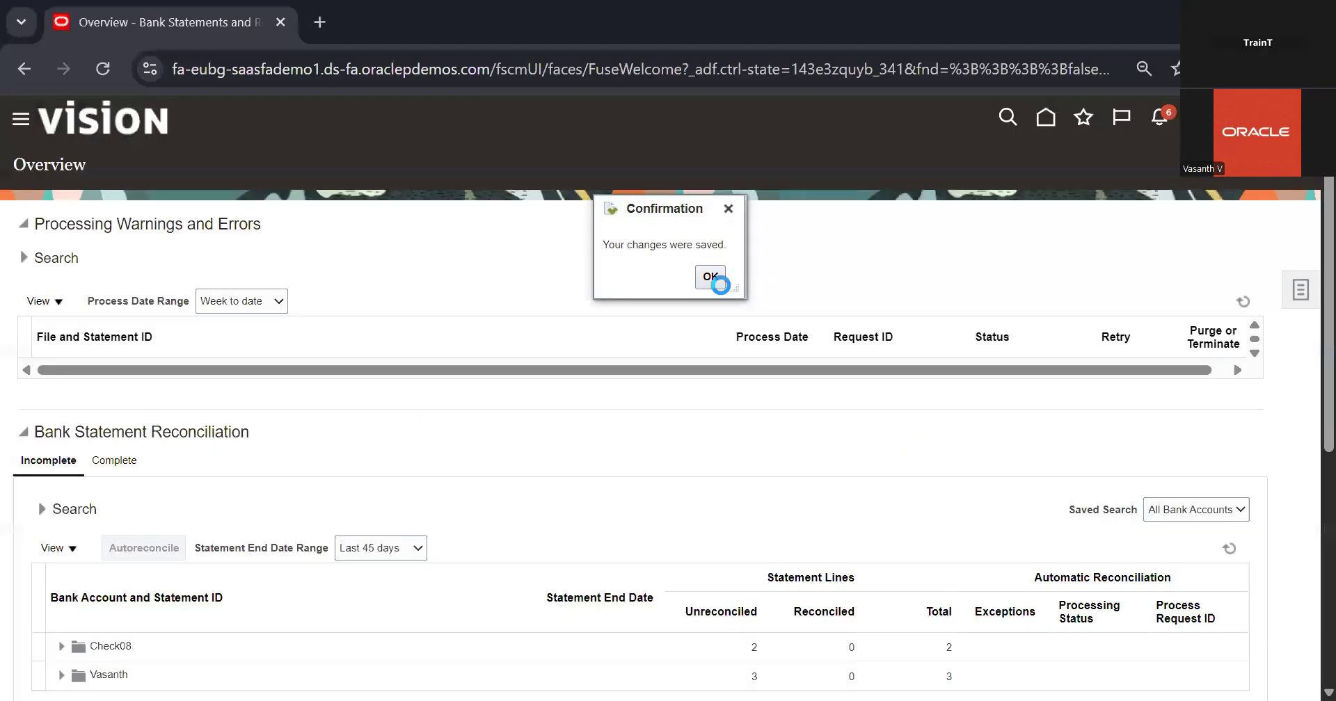
click(715, 282)
Return to Manual Reconciliation and search the same bank account's unreconciled items for Bank Statement Lines only
click(1298, 296)
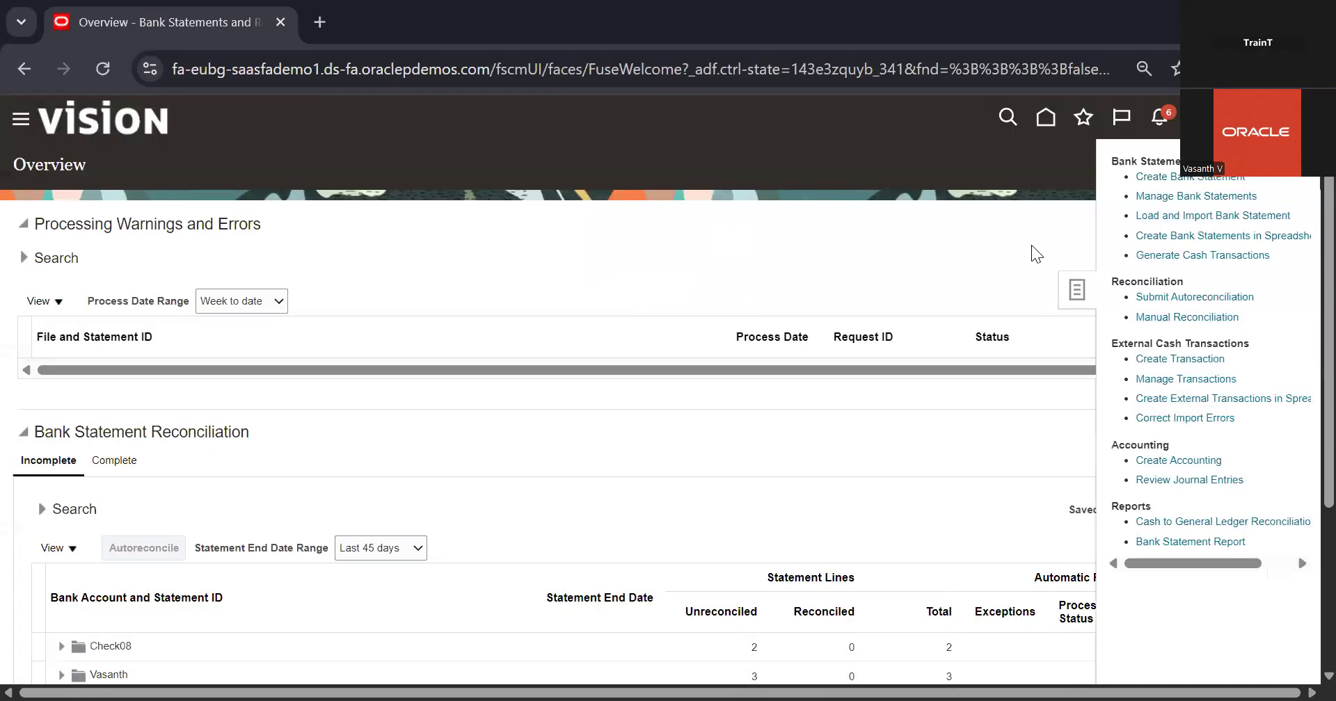
click(1172, 317)
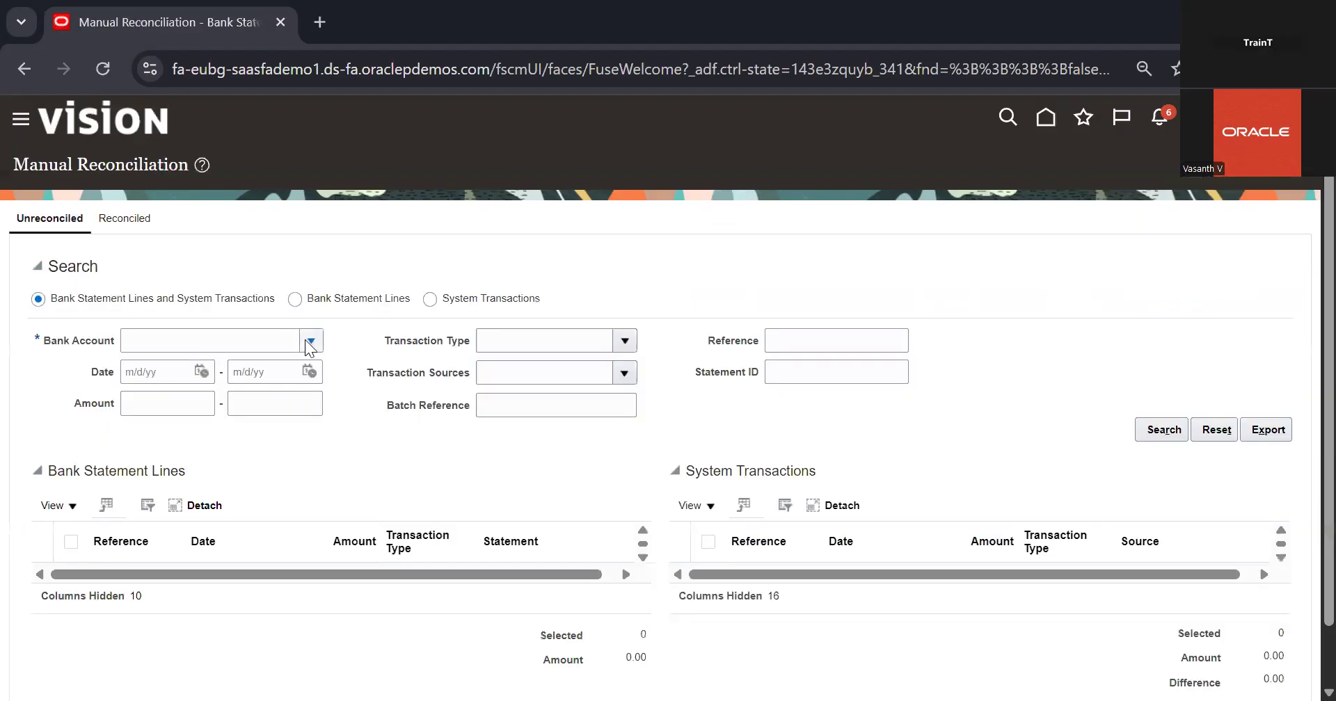
click(311, 340)
click(273, 375)
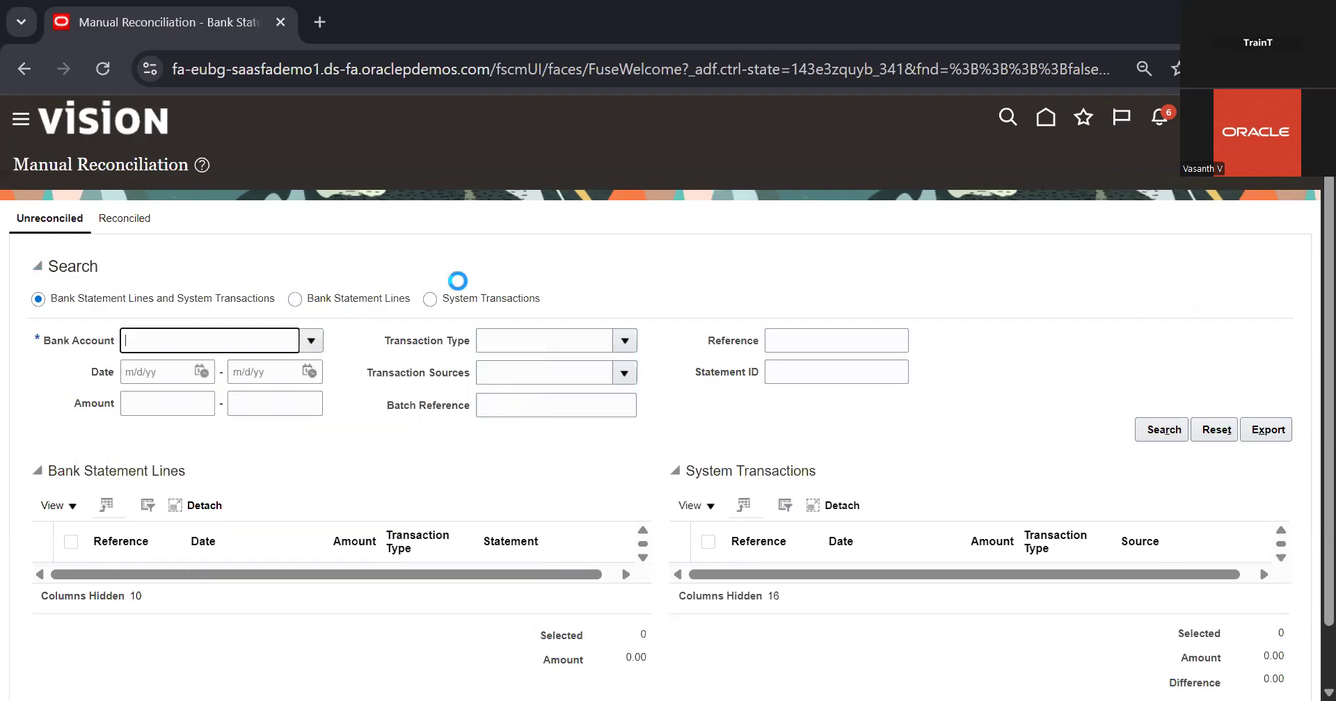
click(376, 304)
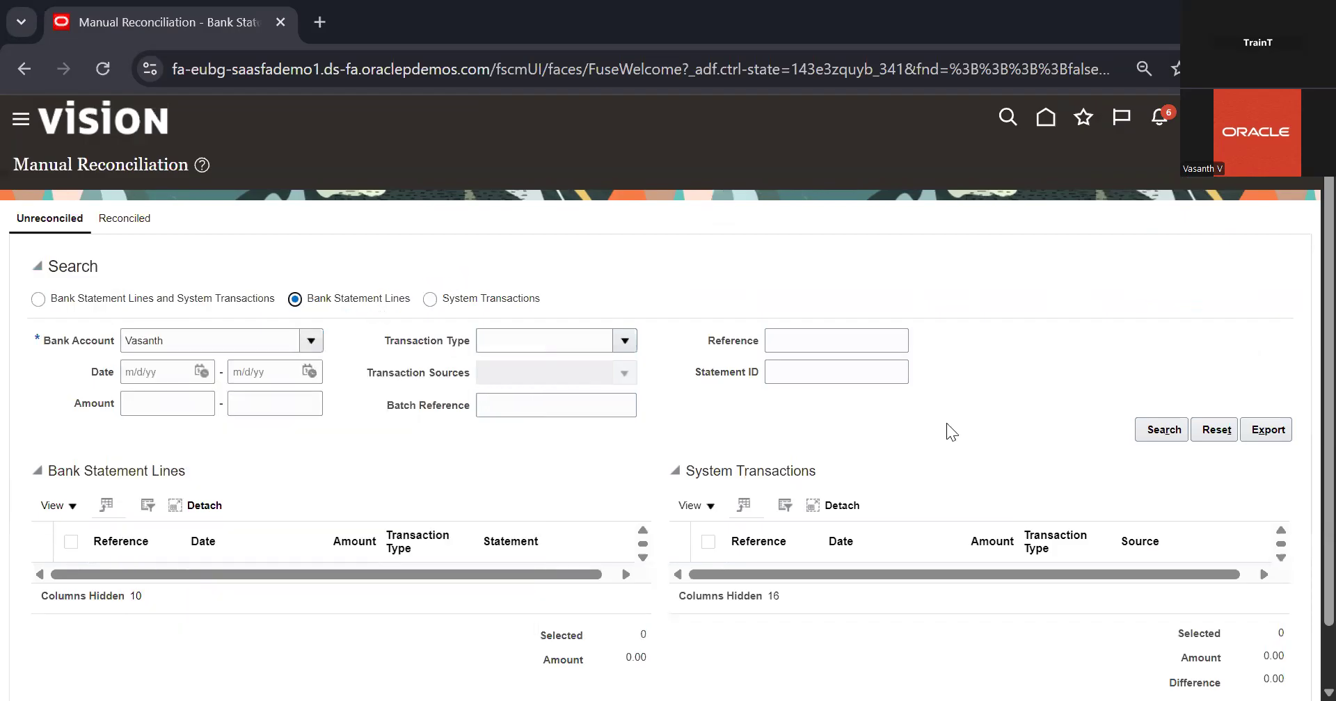
click(1188, 431)
scroll(898, 497, down, 1)
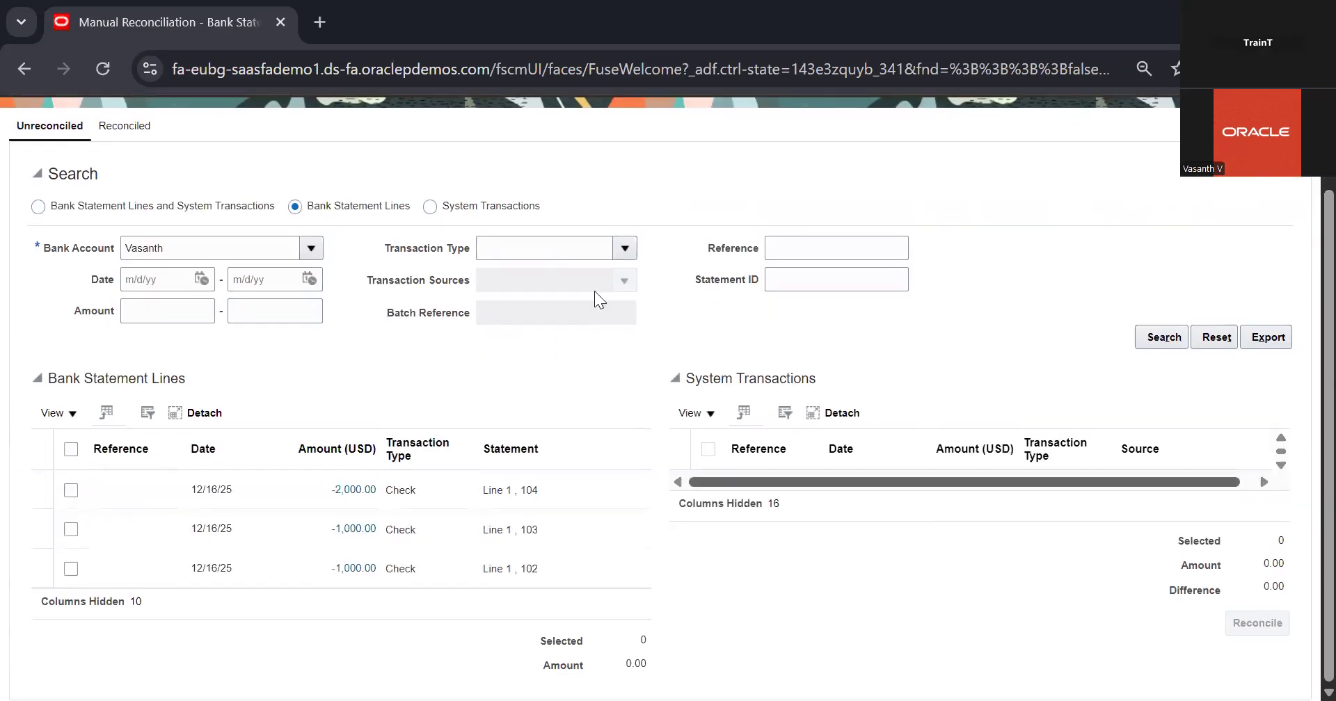
Search the account again for both Bank Statement Lines and System Transactions
click(347, 207)
click(153, 208)
click(1158, 337)
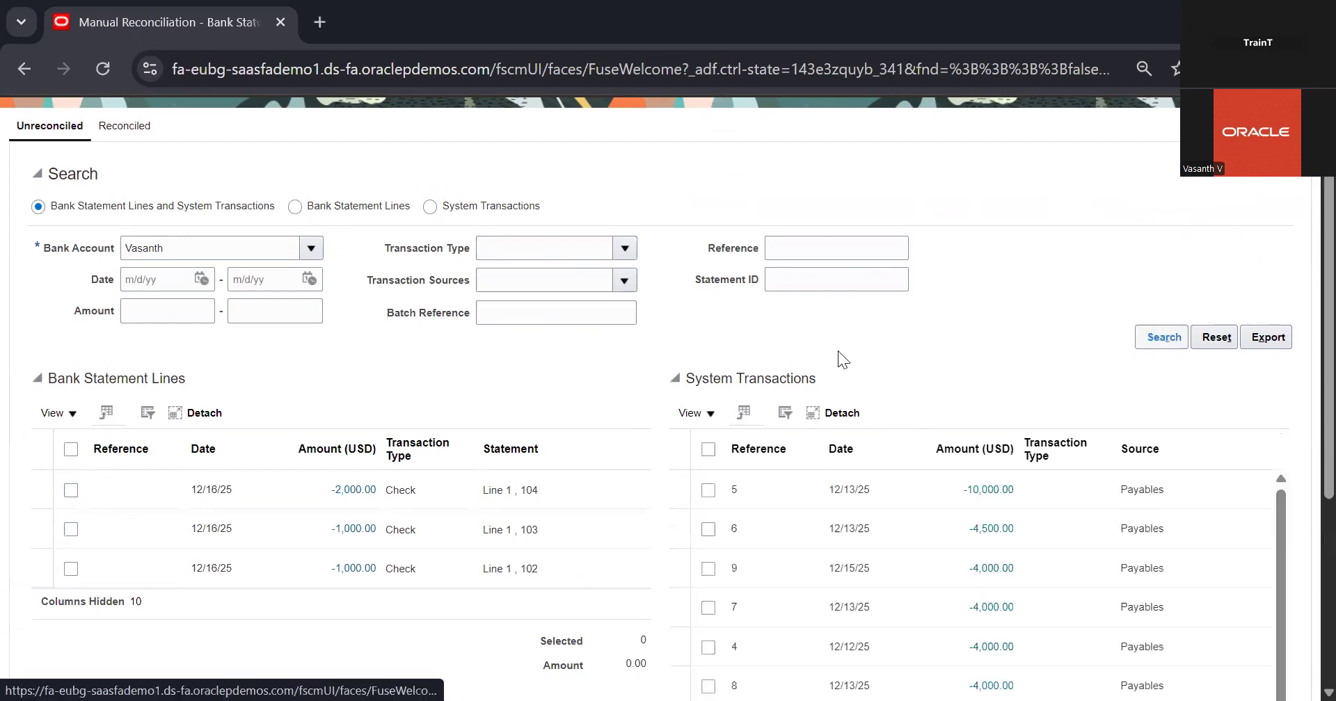
Reconcile line 1 of statement 104 with the Payables transaction with reference 2, continuing despite the date tolerance difference
scroll(293, 348, down, 1)
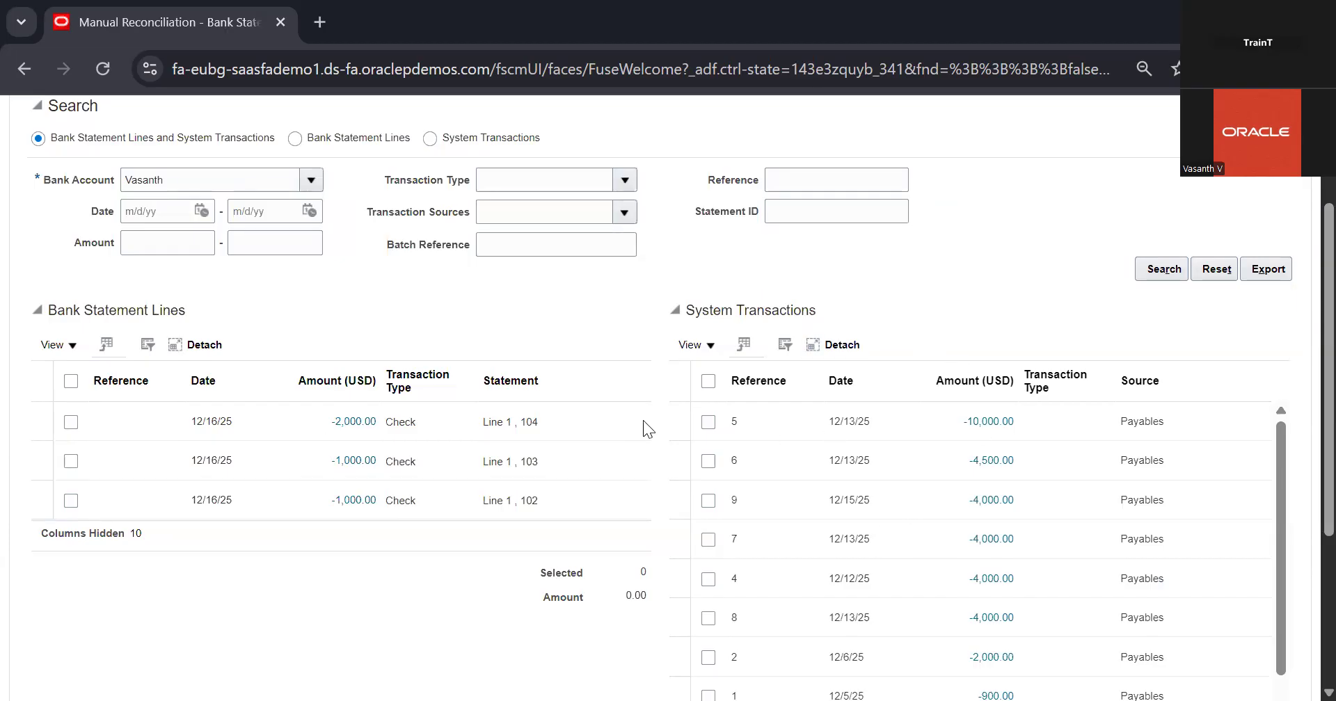
click(71, 421)
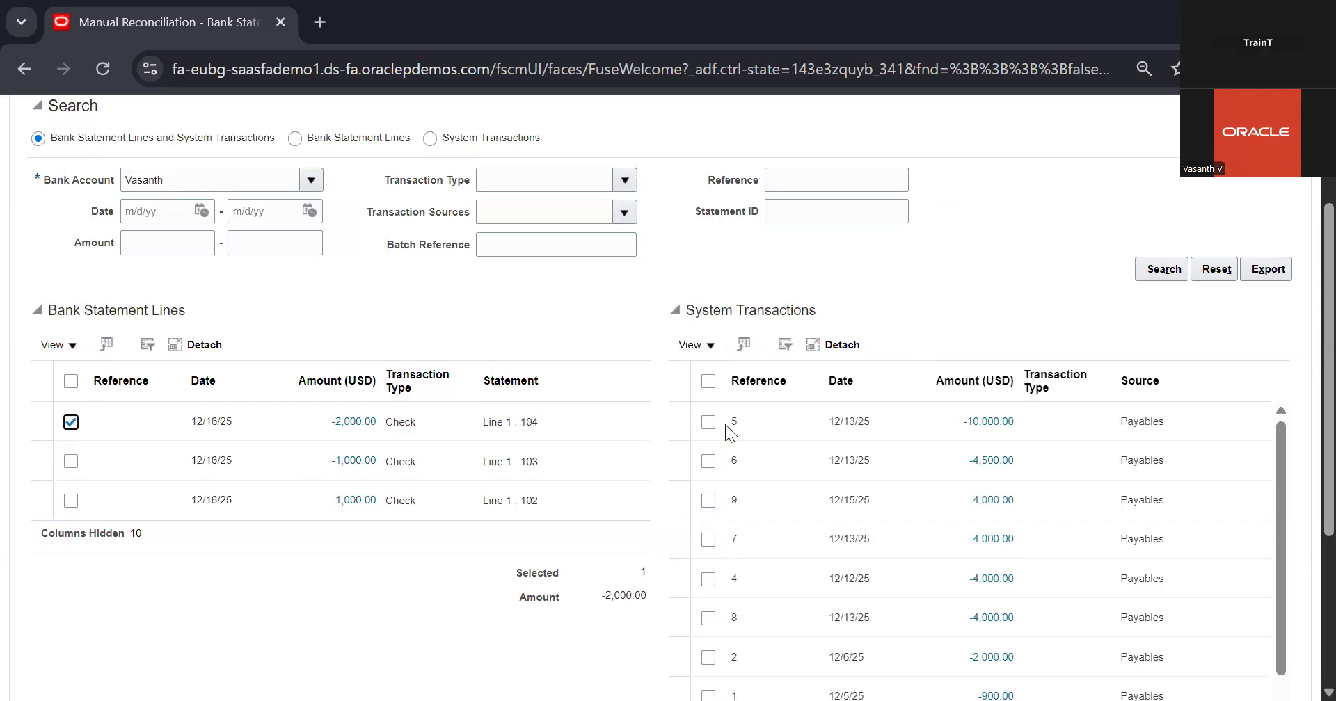
scroll(828, 475, down, 1)
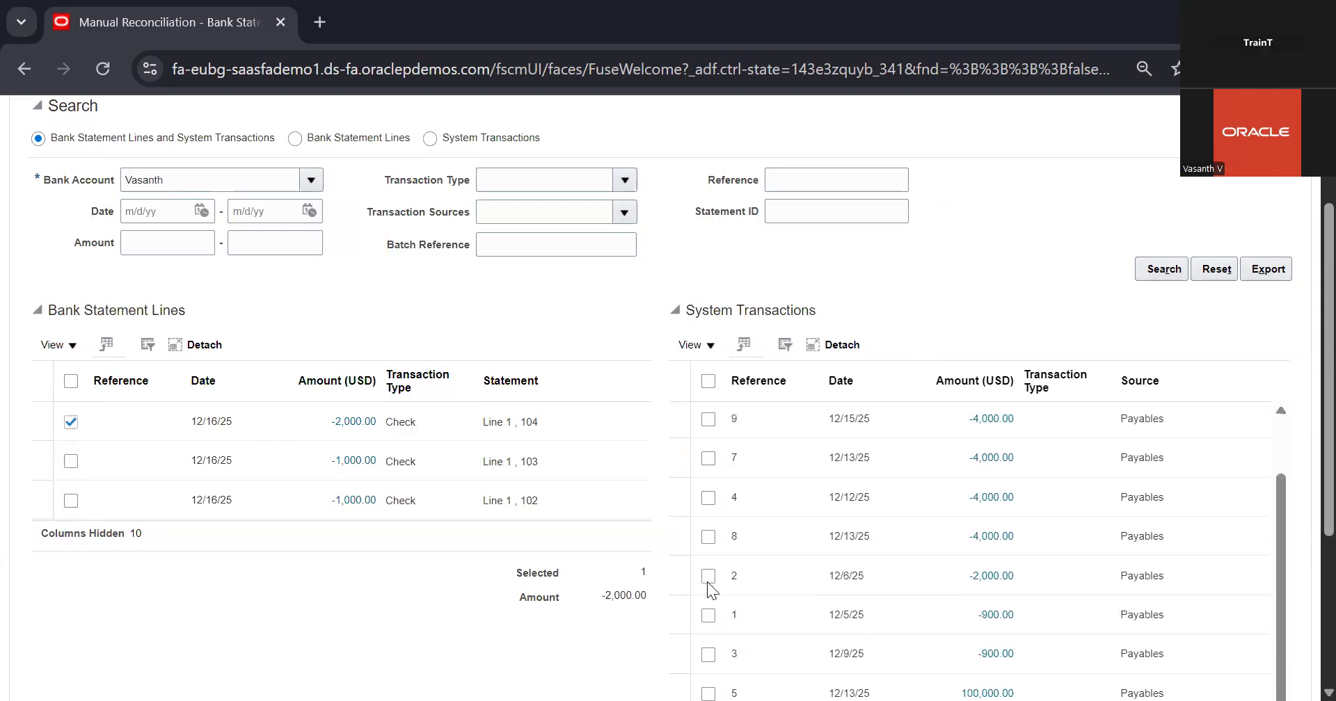
click(707, 578)
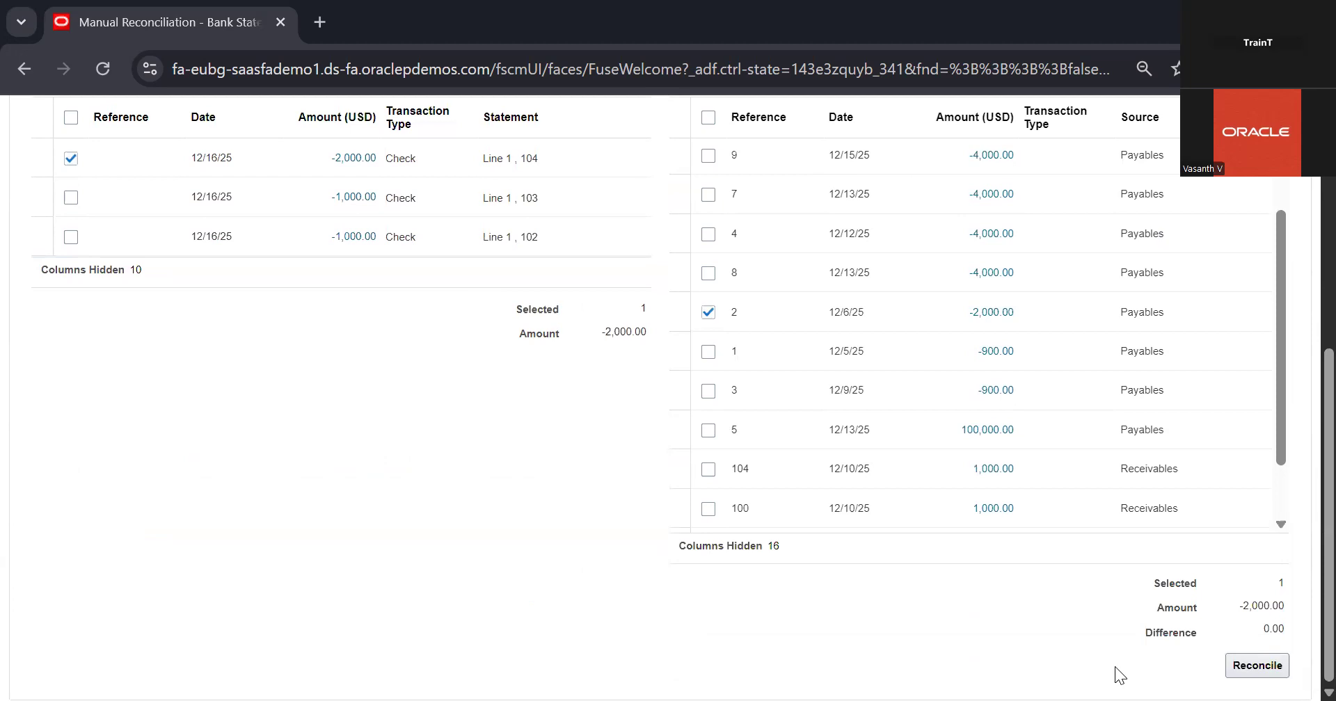
click(1238, 668)
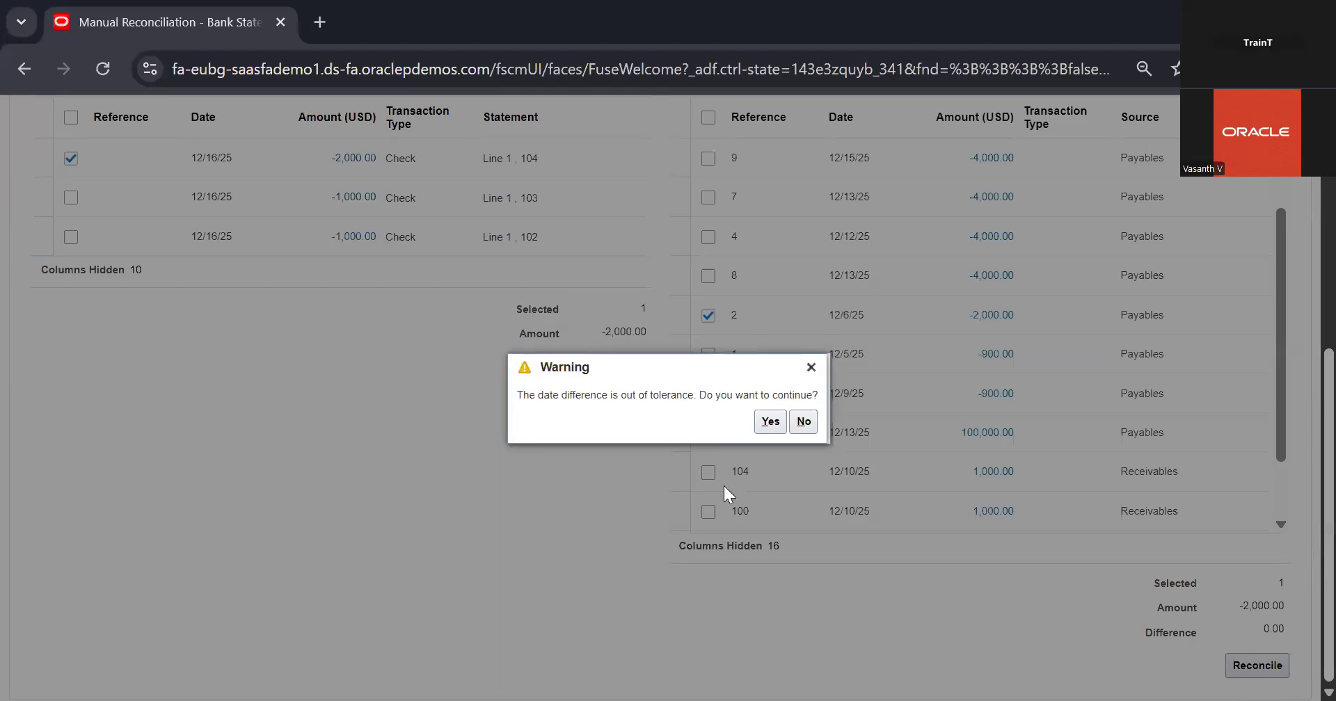
click(771, 426)
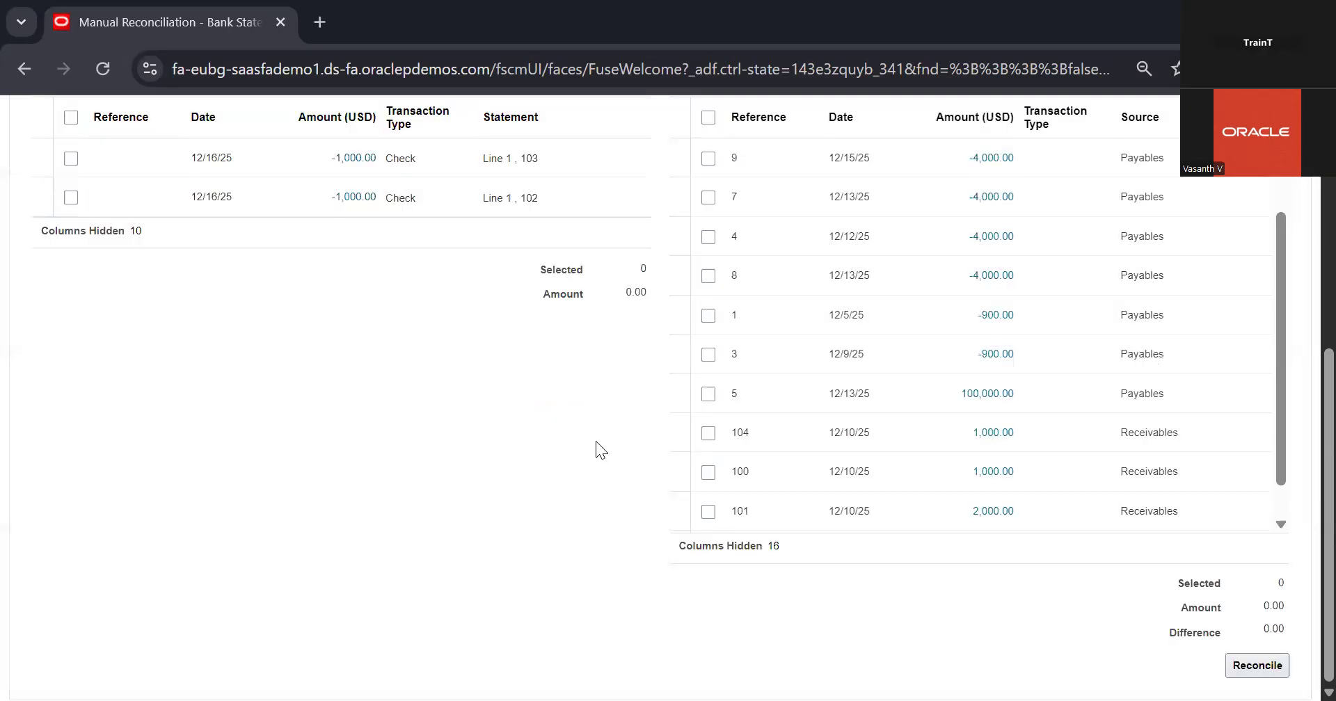
scroll(596, 441, up, 3)
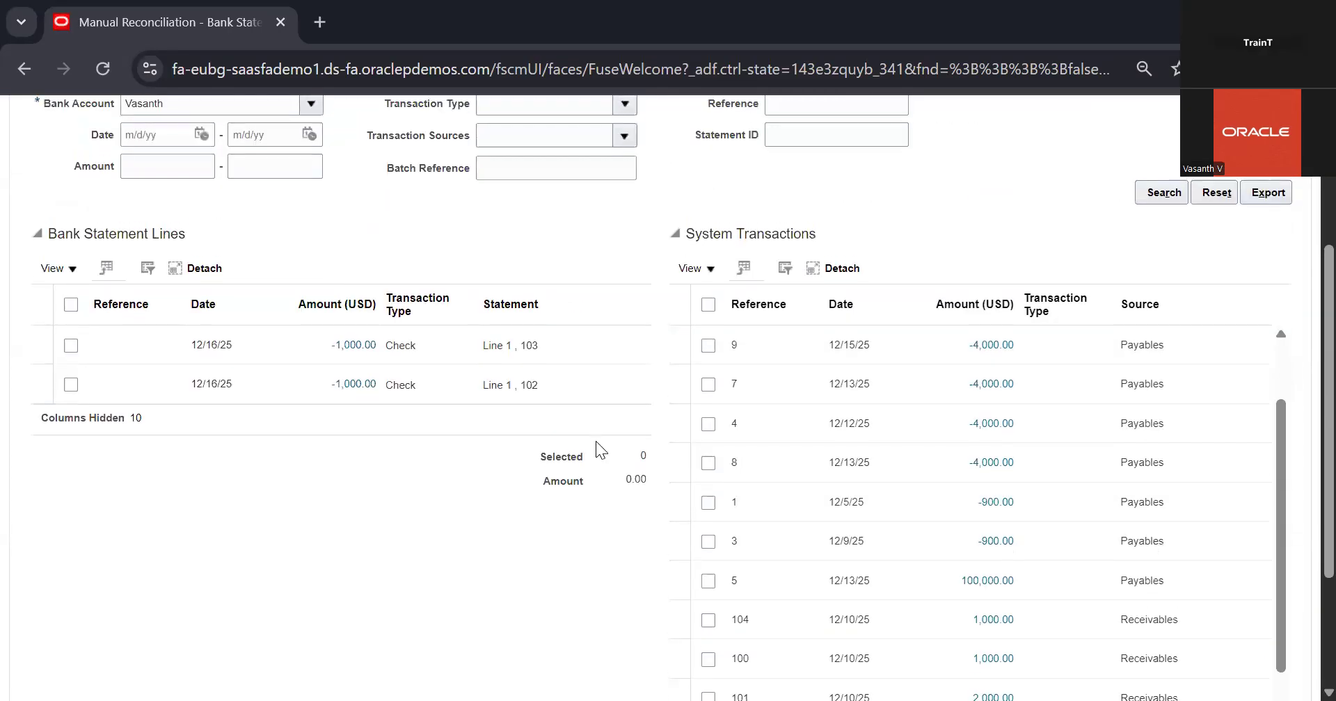
Leave Manual Reconciliation and open statement 104 under the same bank account in Manage Bank Statements
scroll(477, 426, up, 3)
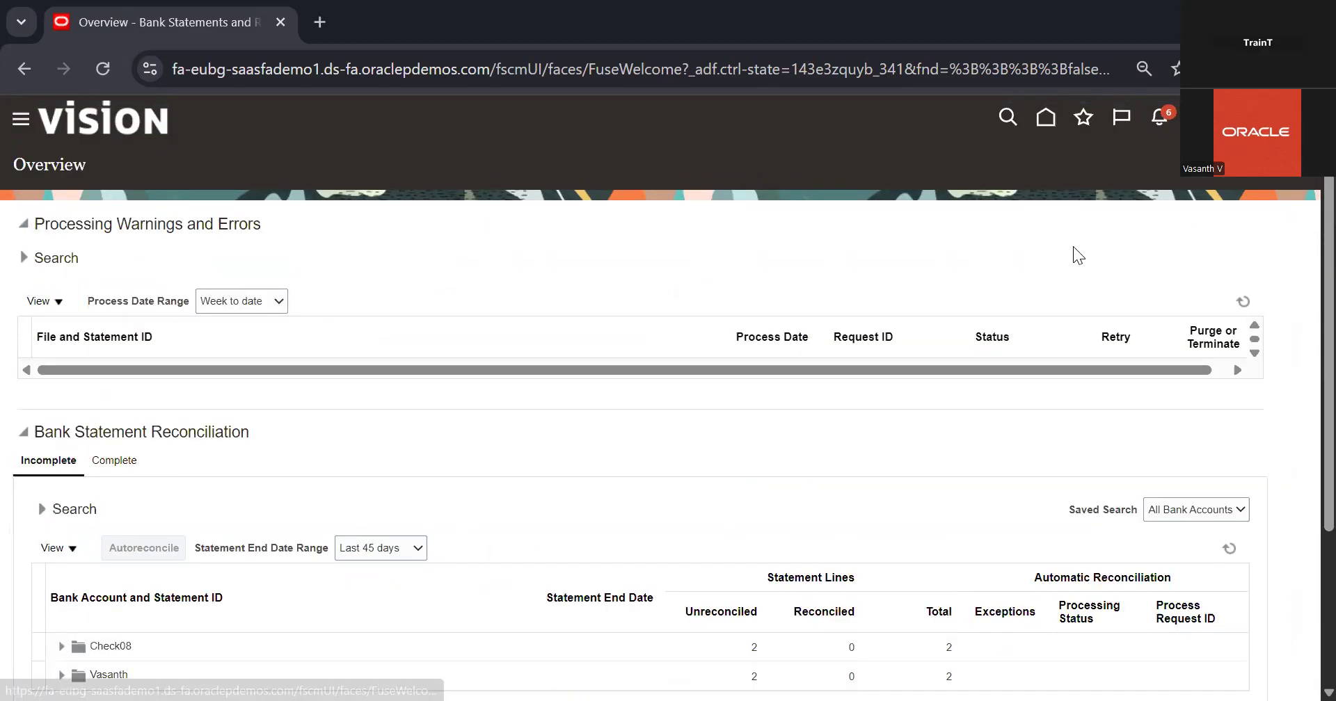
click(1301, 290)
click(1213, 198)
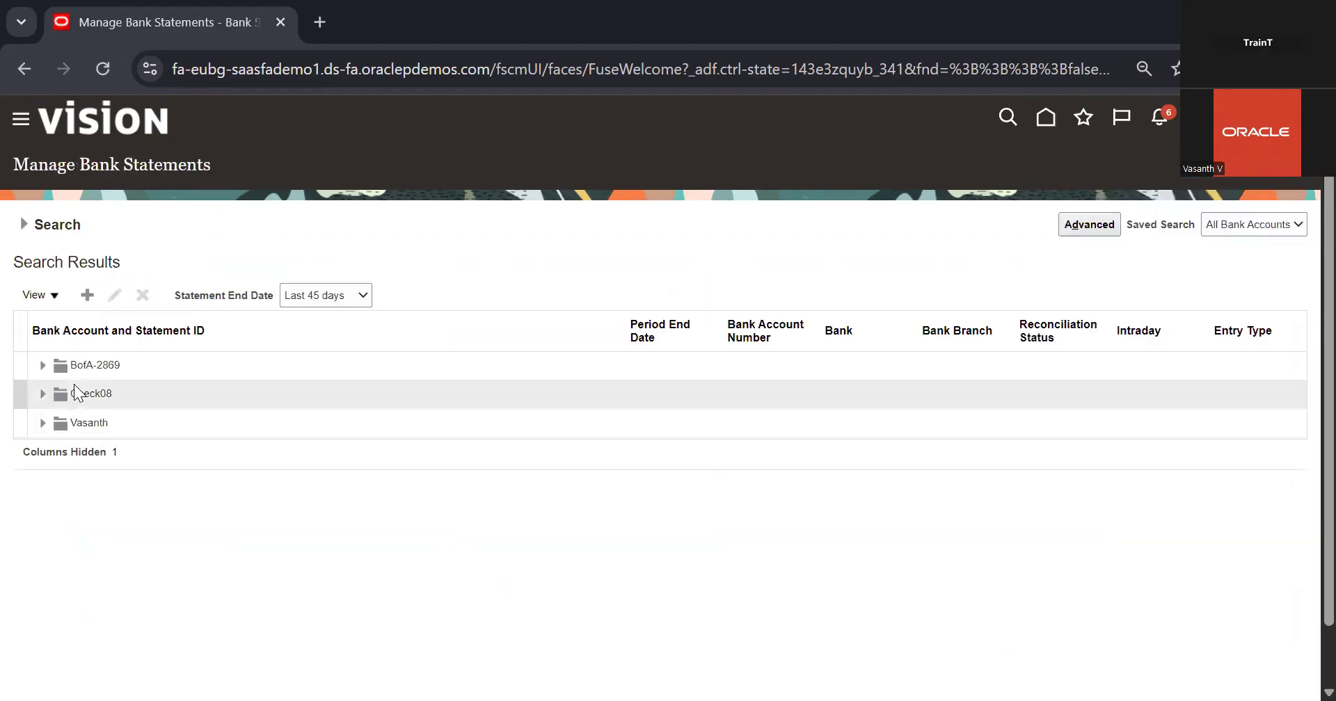
click(43, 423)
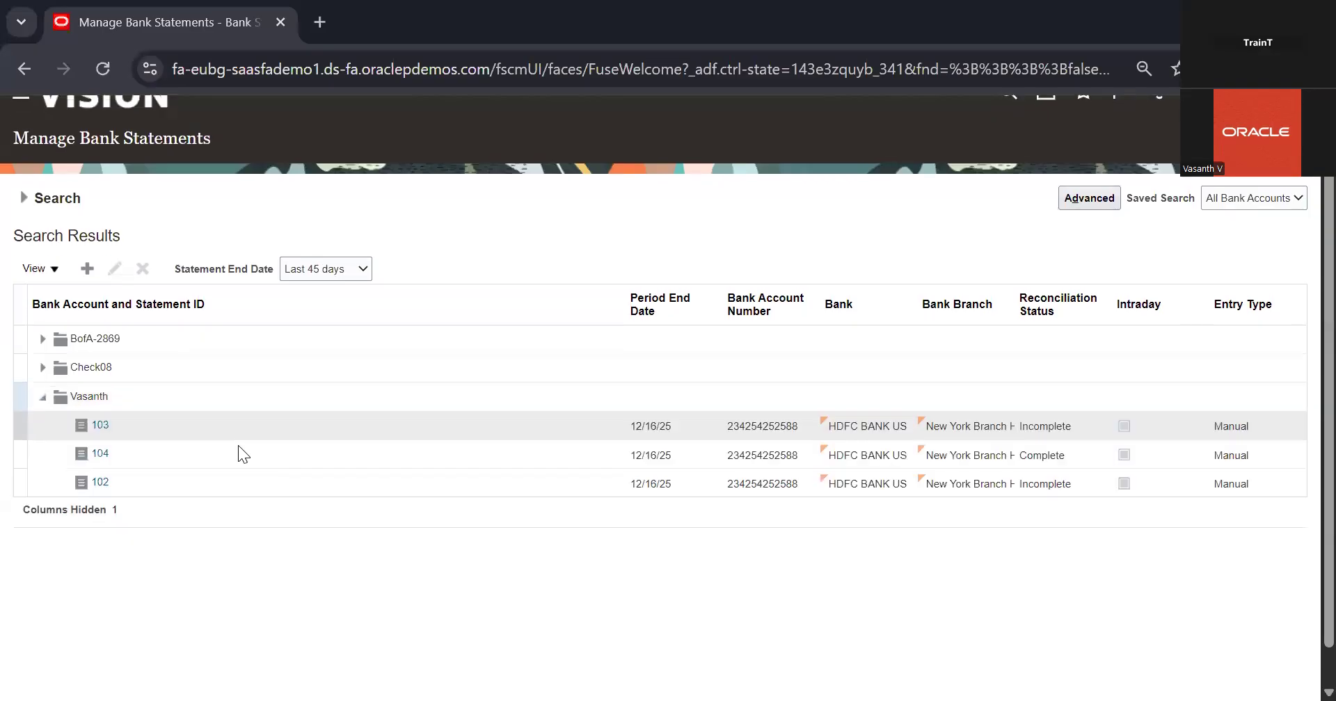
click(307, 459)
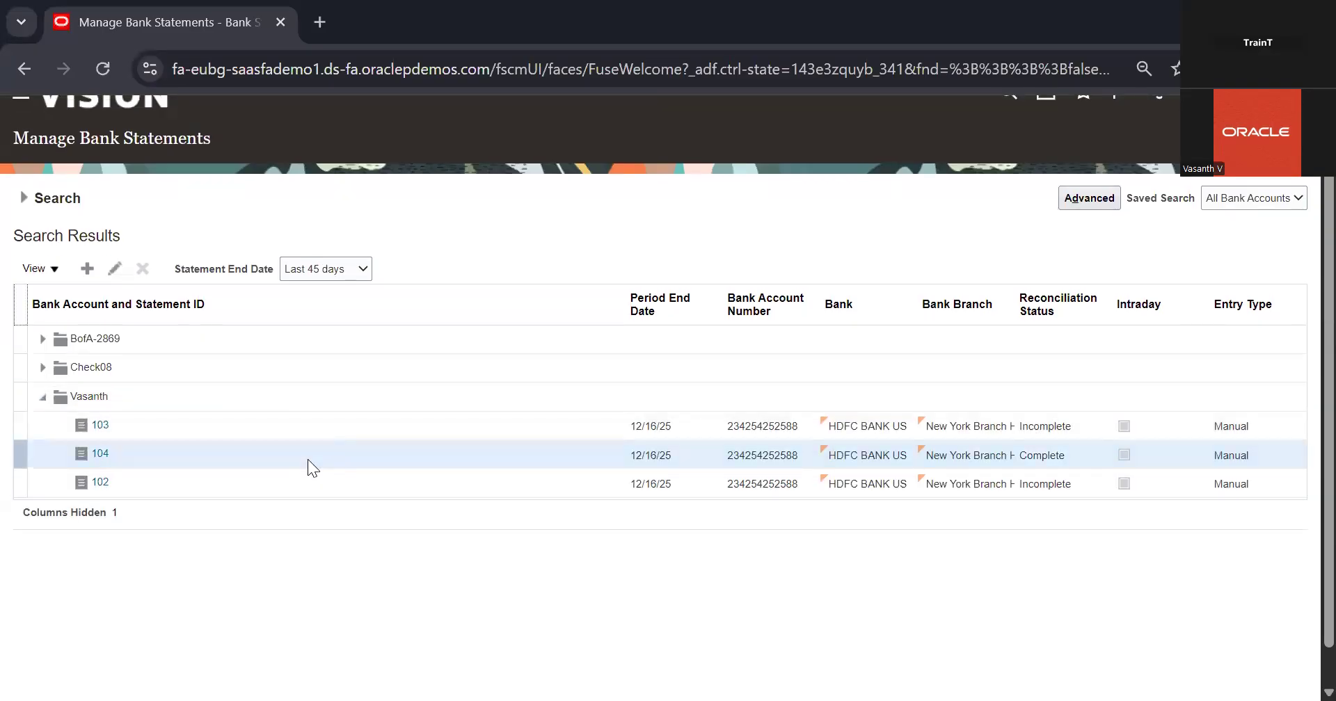
click(100, 454)
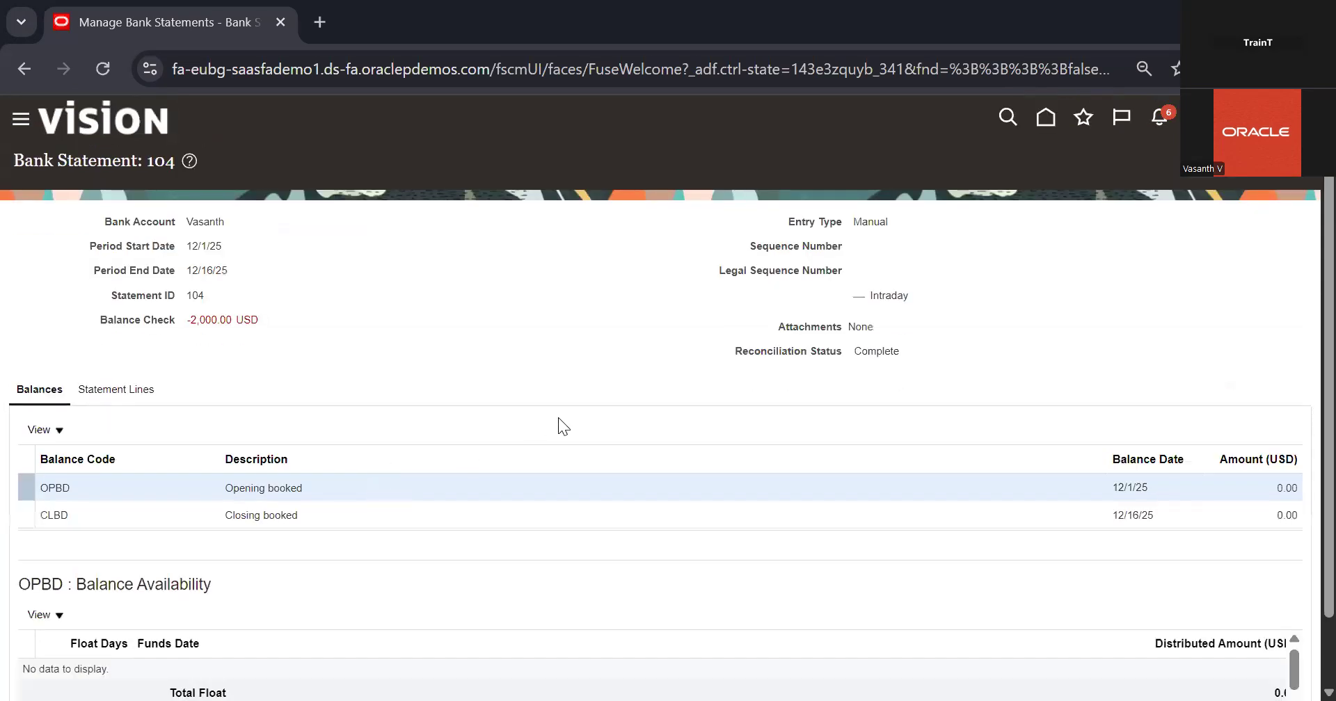
Examine statement 104's balances, overall reconciliation status and the status of its statement line, and return to the Overview
scroll(558, 418, down, 1)
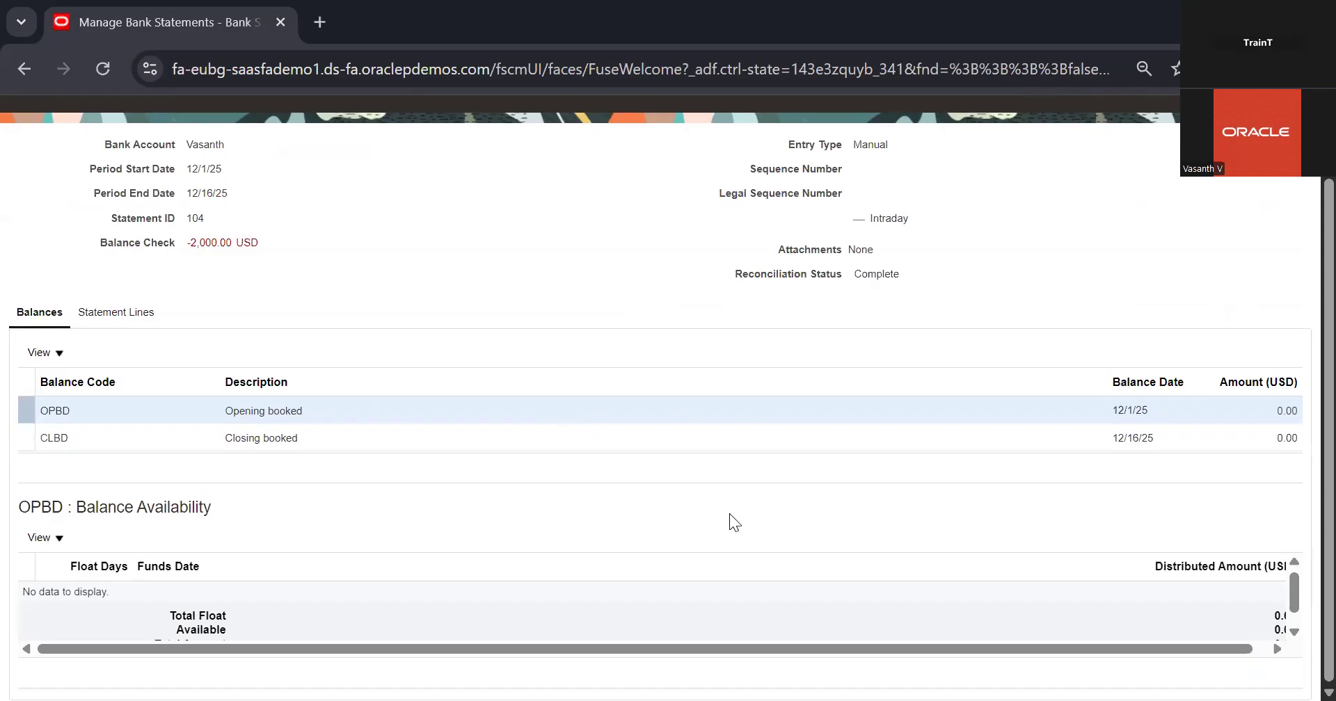
scroll(729, 513, up, 1)
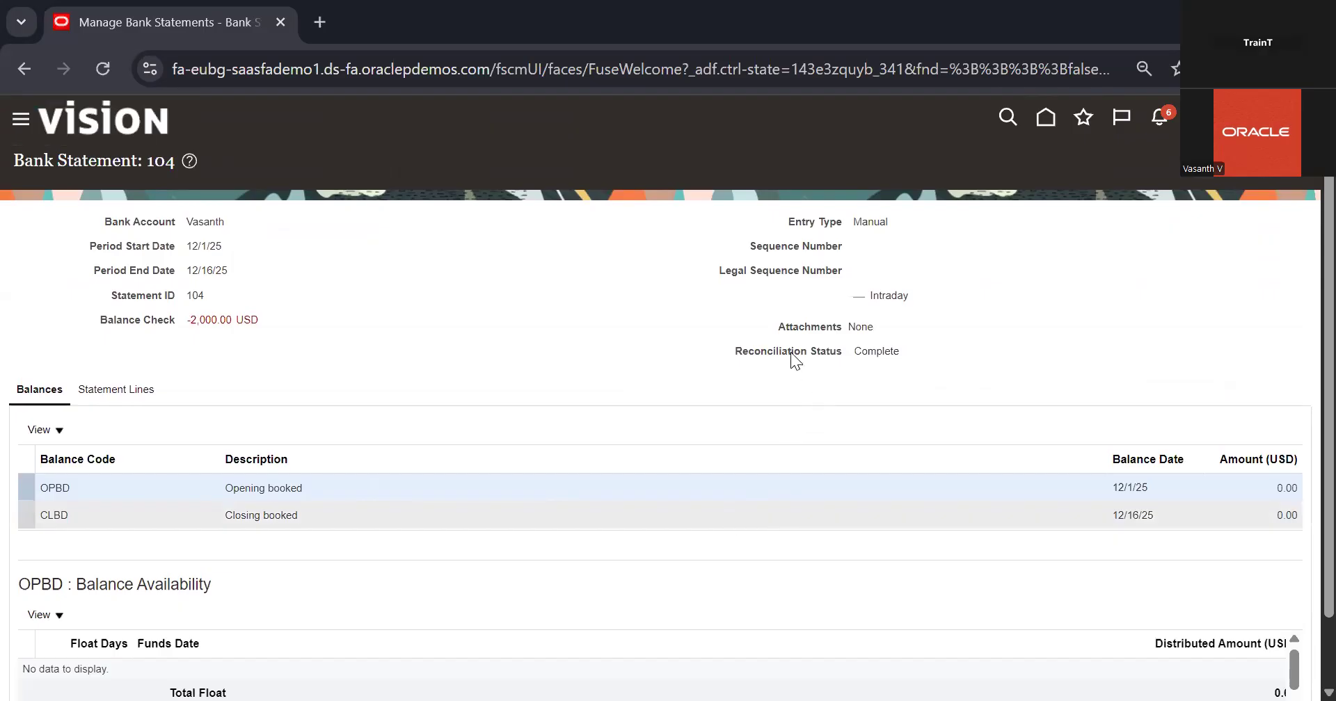
drag(755, 348, 923, 351)
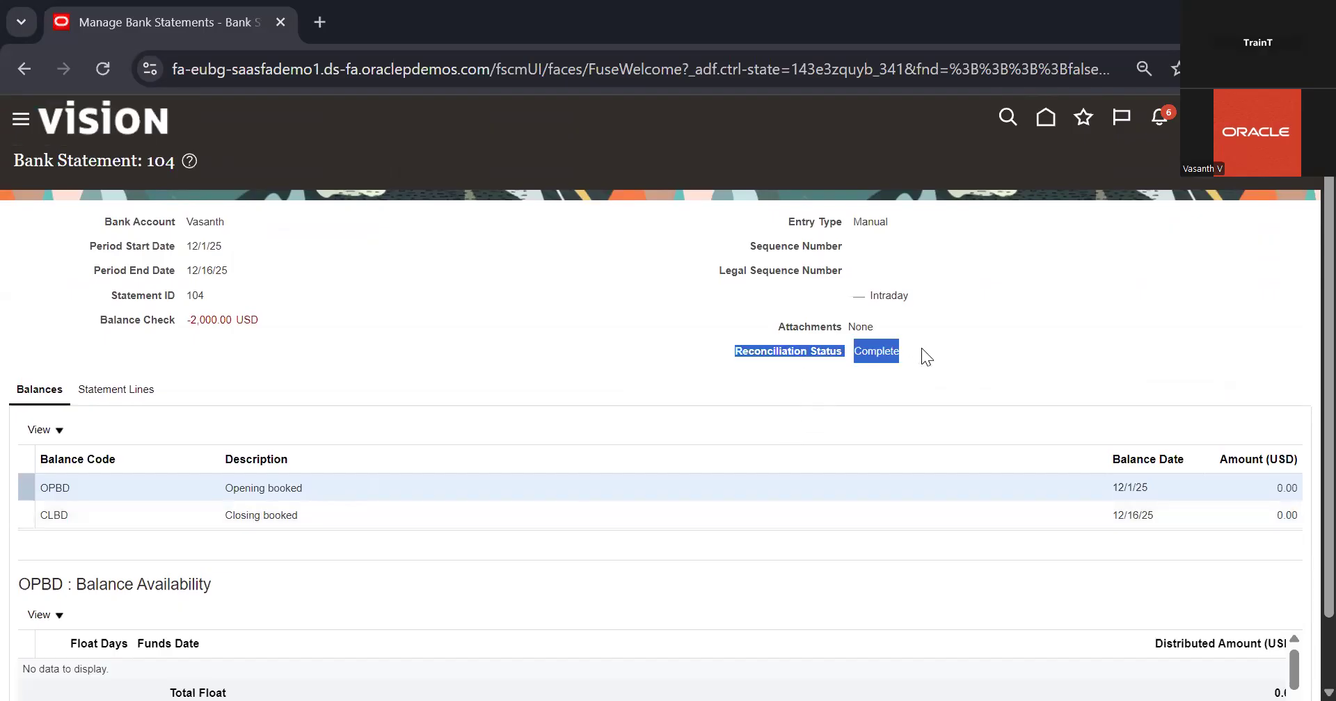
click(625, 328)
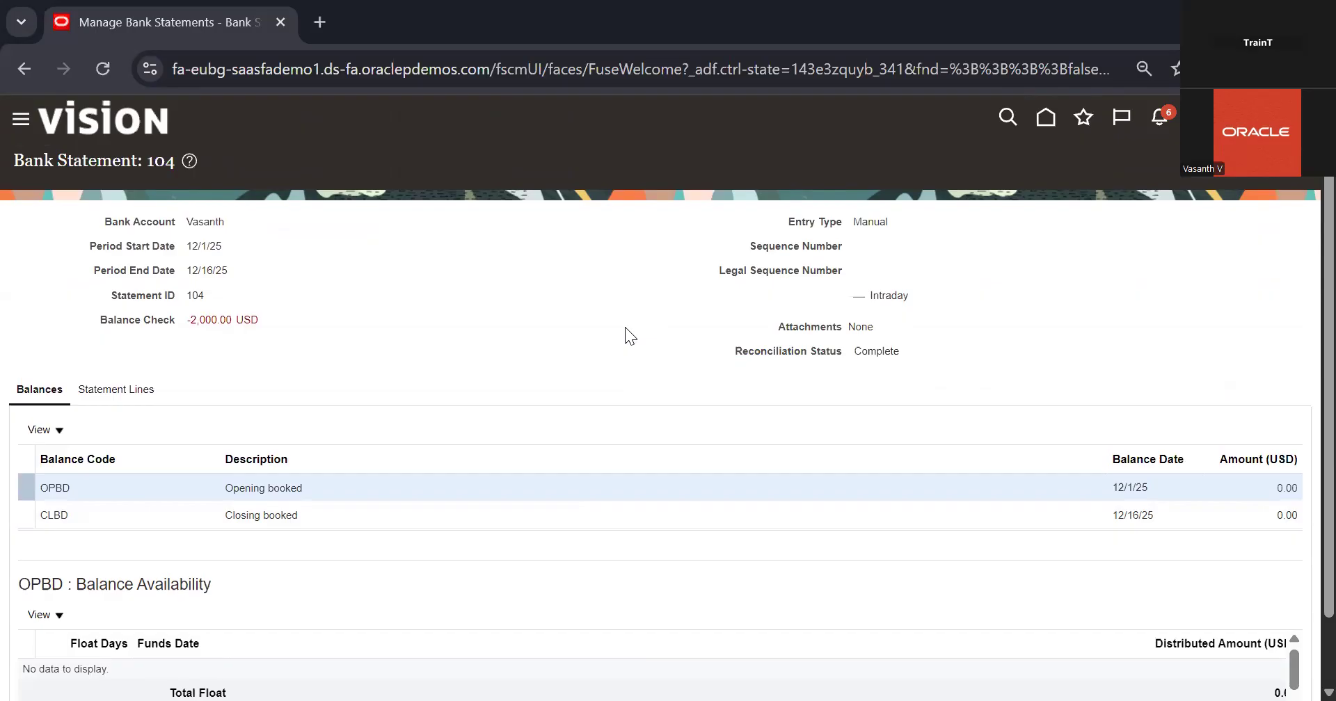
click(105, 392)
scroll(379, 386, down, 1)
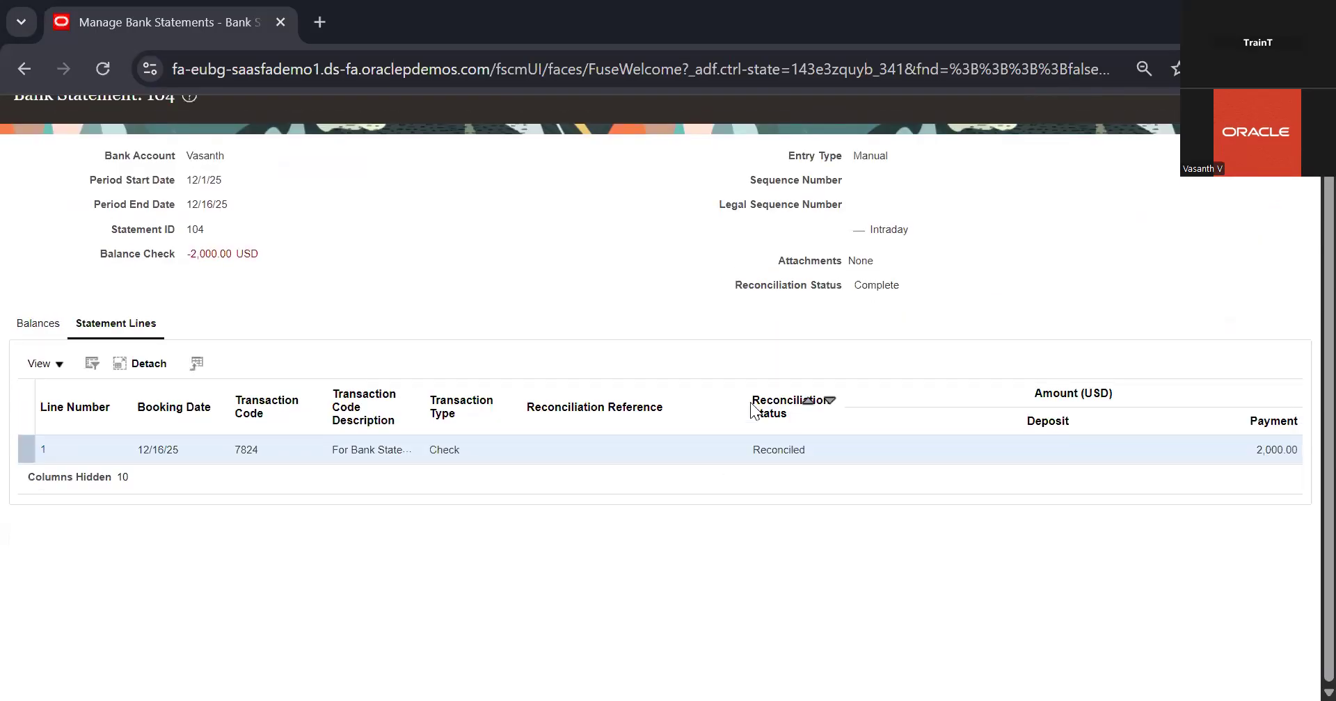
drag(754, 411, 719, 478)
scroll(1036, 486, up, 1)
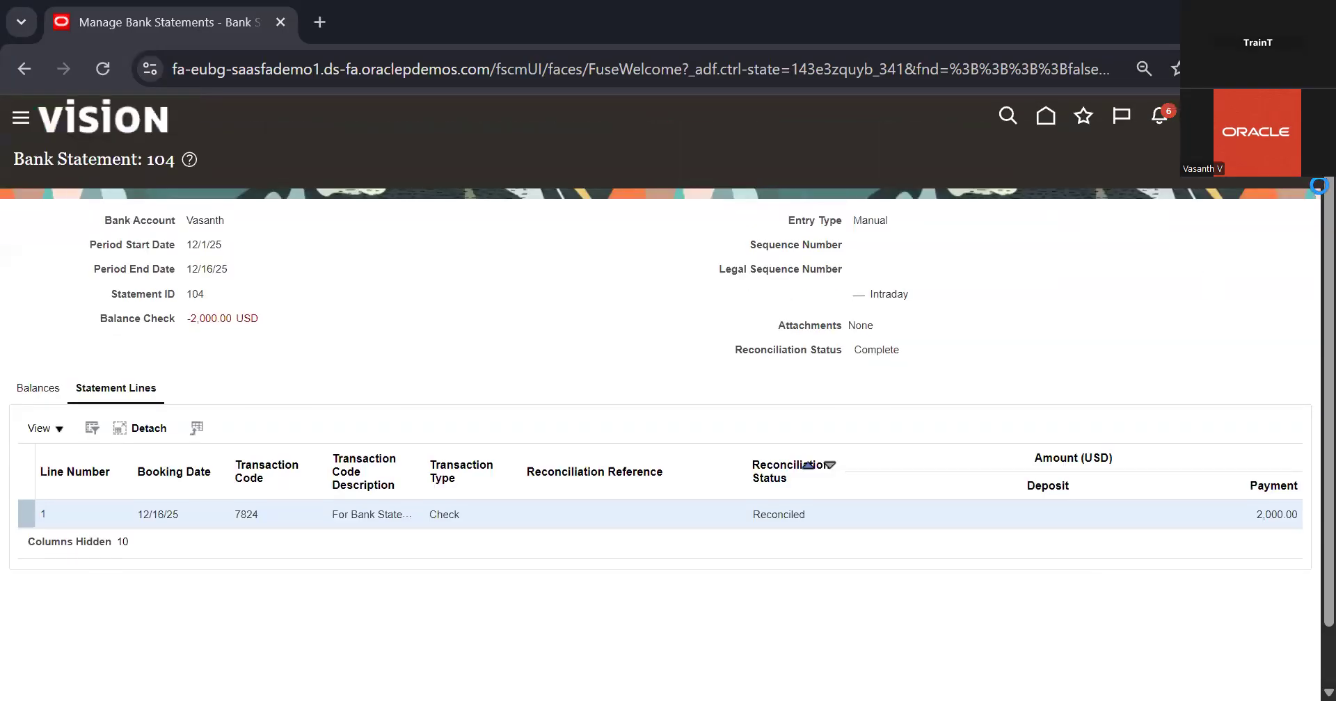
click(1267, 178)
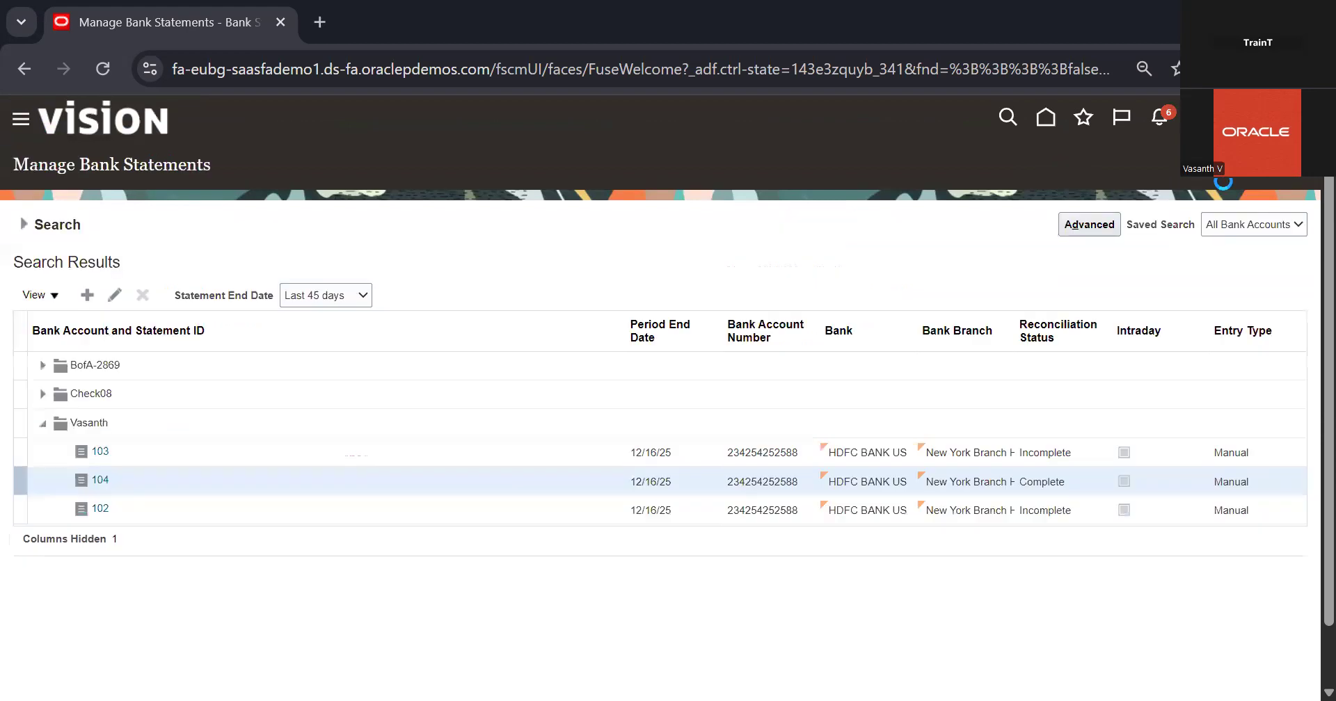
click(1267, 178)
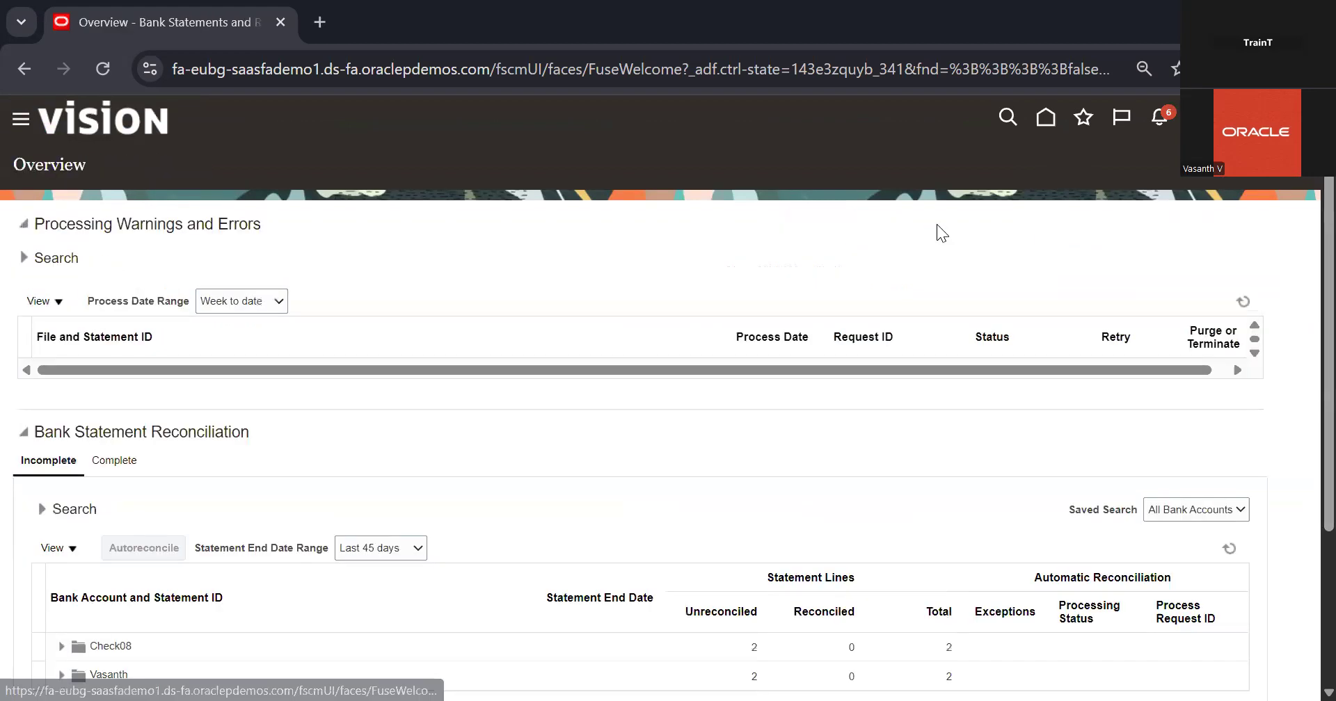
Start an Autoreconcile Bank Statements submission and choose the same bank account as its parameter
click(1300, 290)
click(1195, 299)
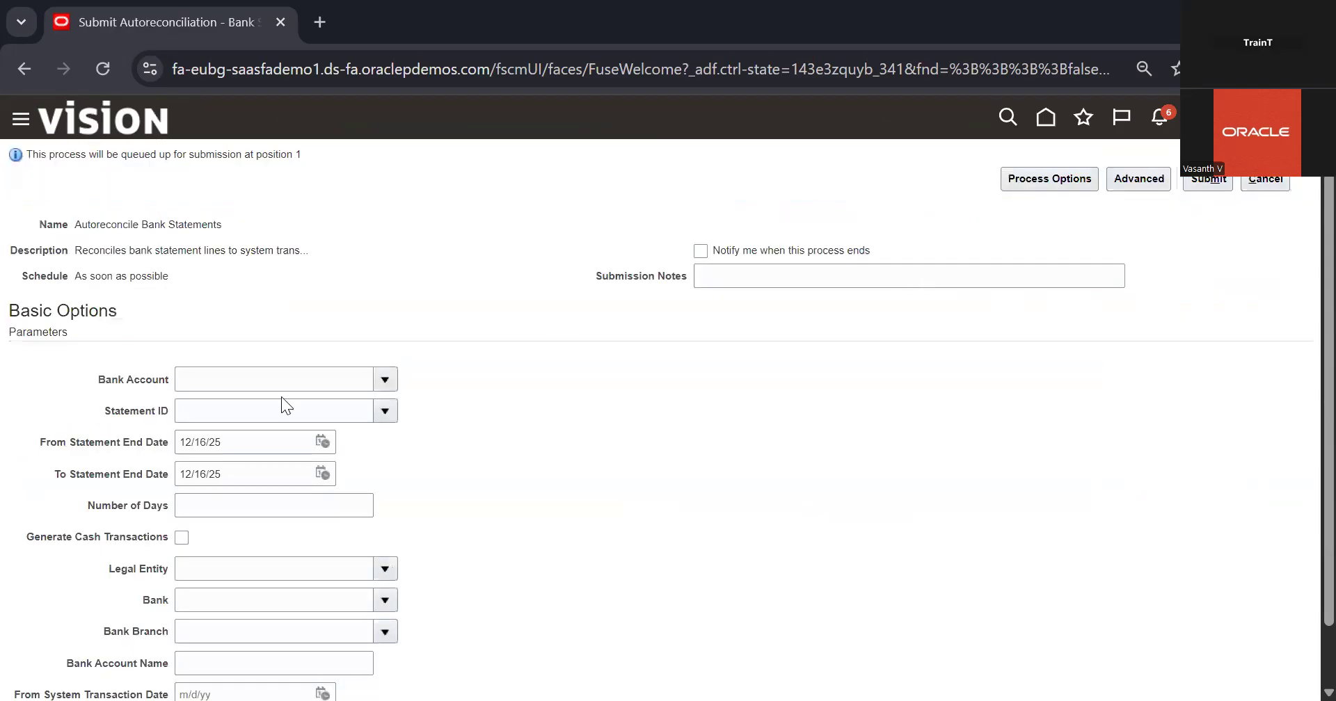
click(376, 380)
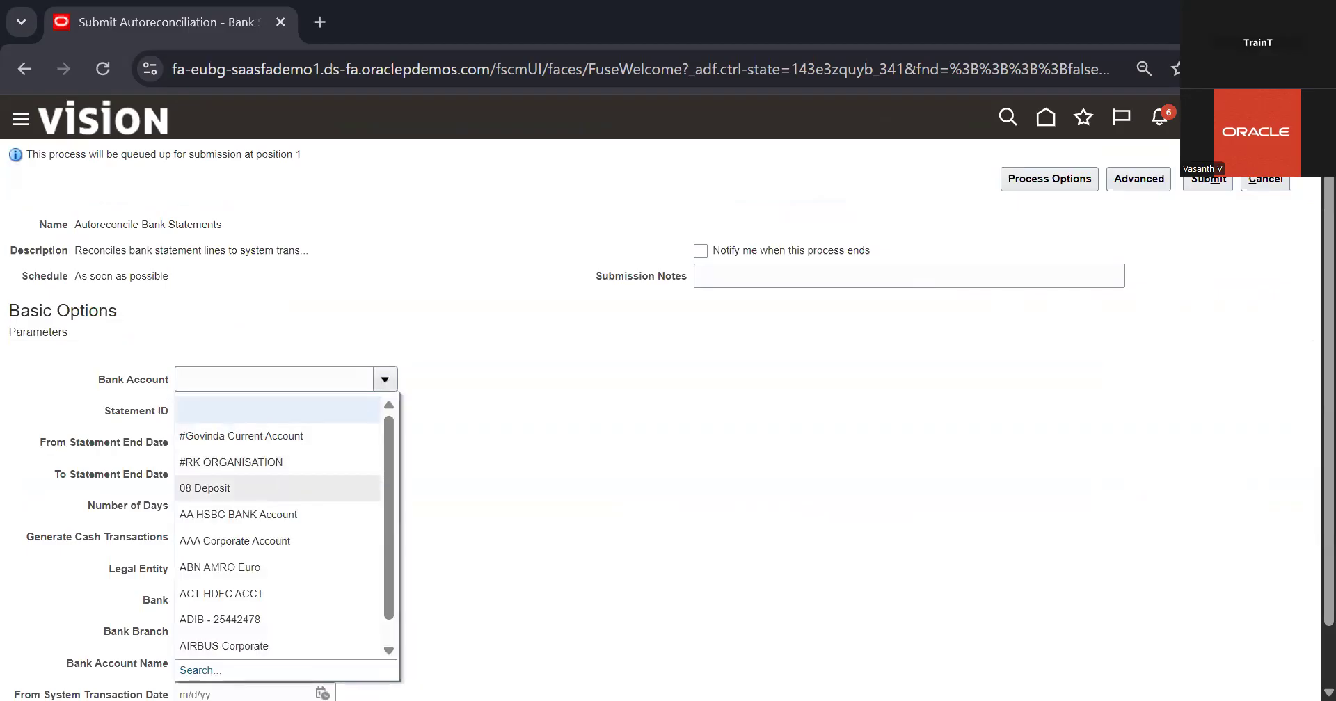
click(200, 672)
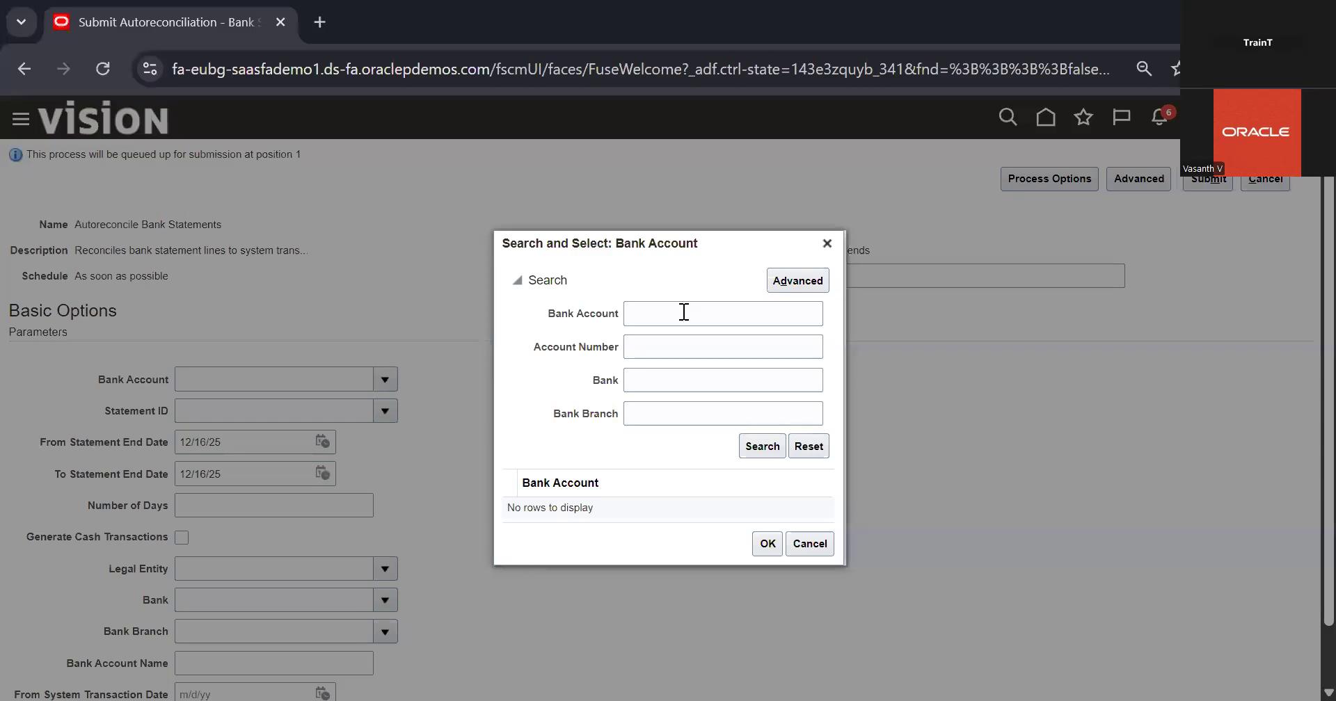
click(684, 312)
text(vasa)
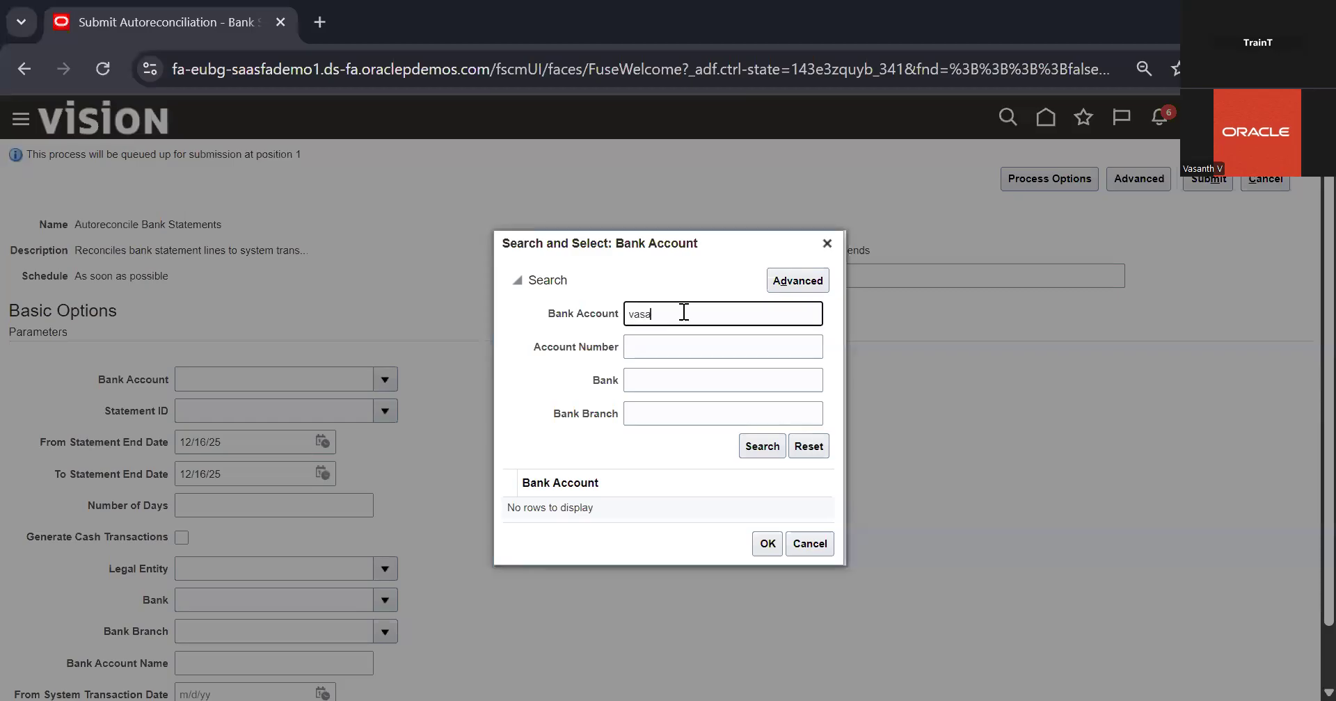
key(Return)
double_click(649, 503)
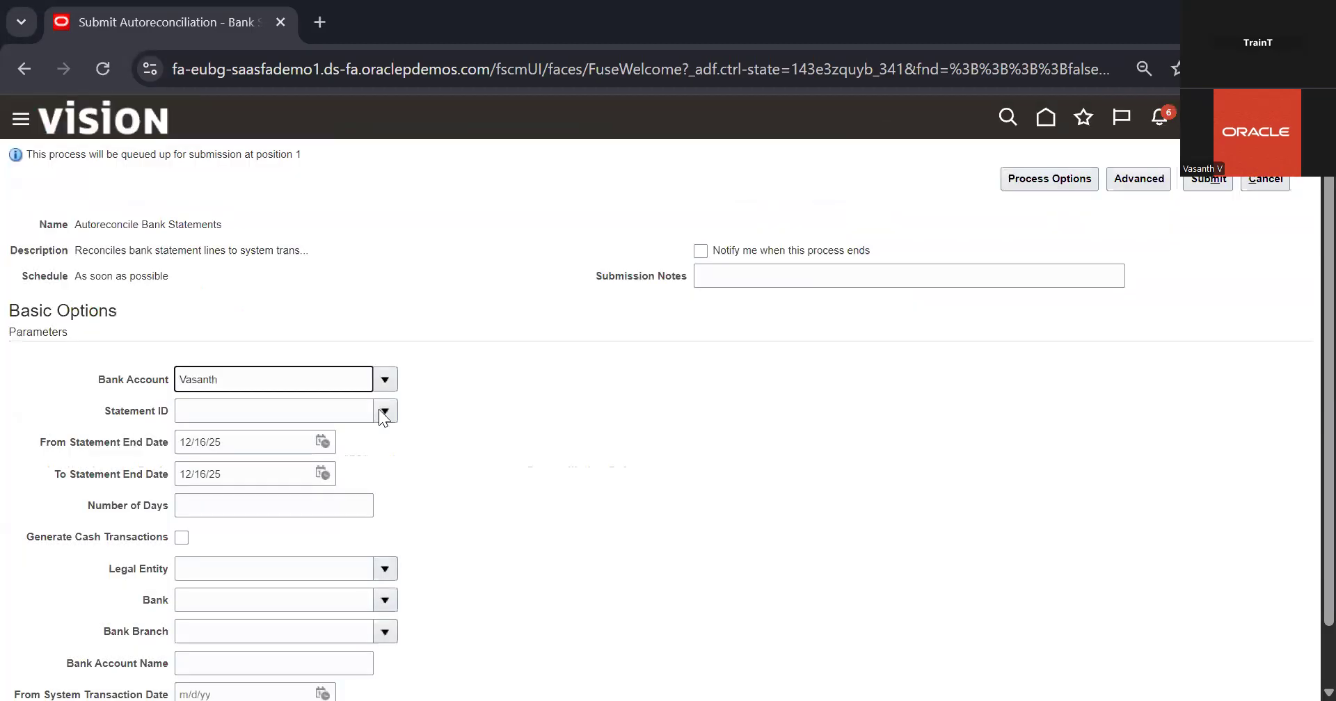
Look up the statement IDs offered for autoreconciliation and leave the submission without choosing one
click(381, 412)
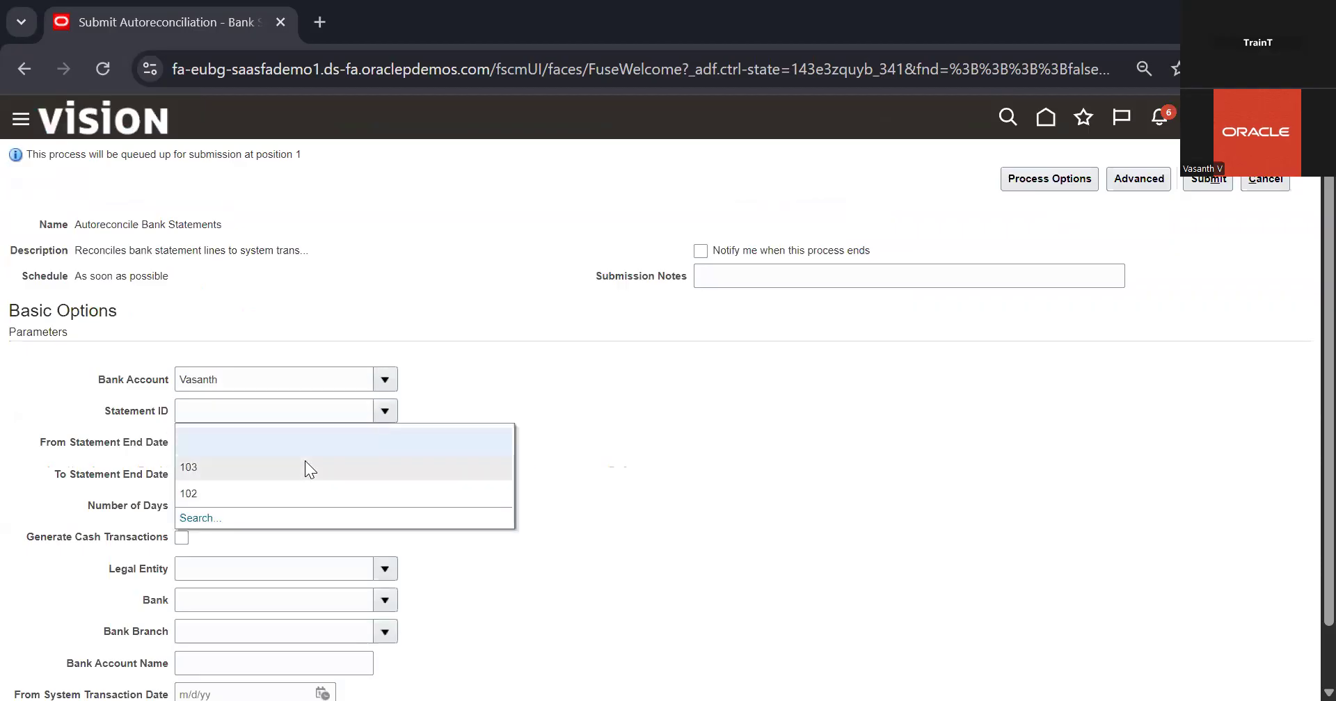
click(199, 519)
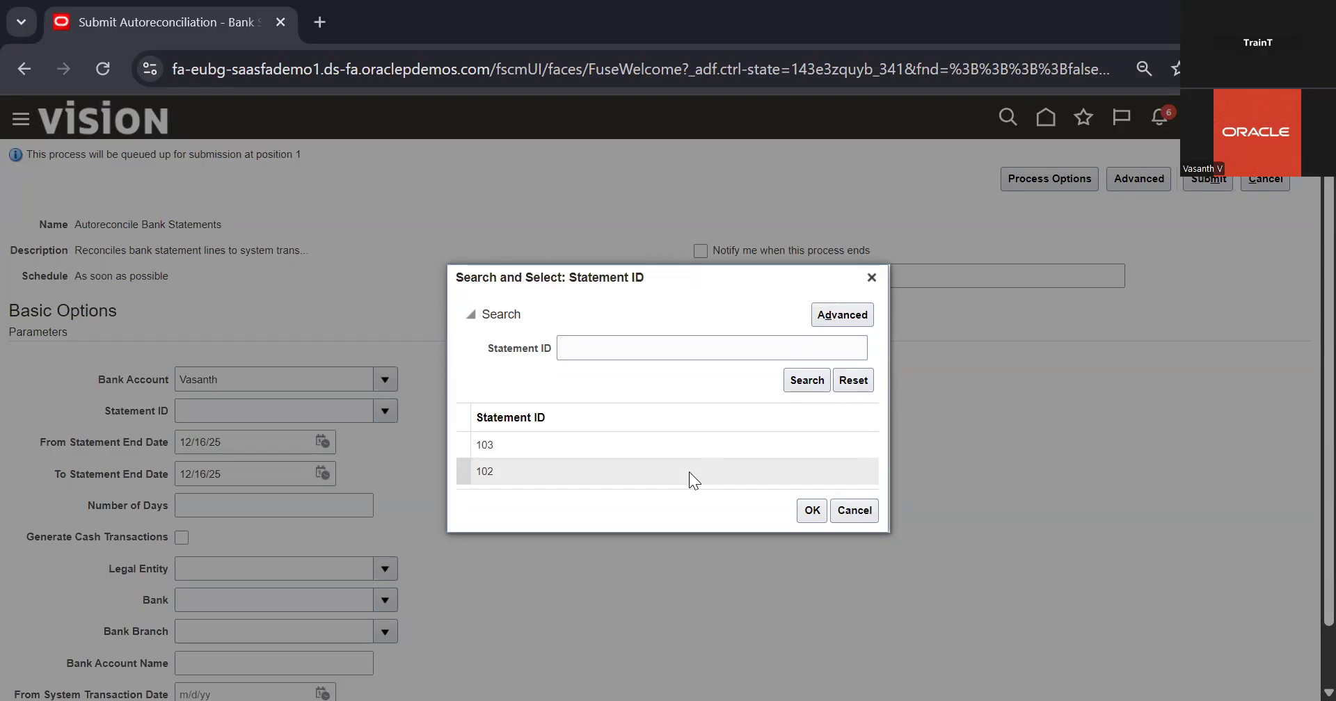
click(871, 279)
click(1212, 179)
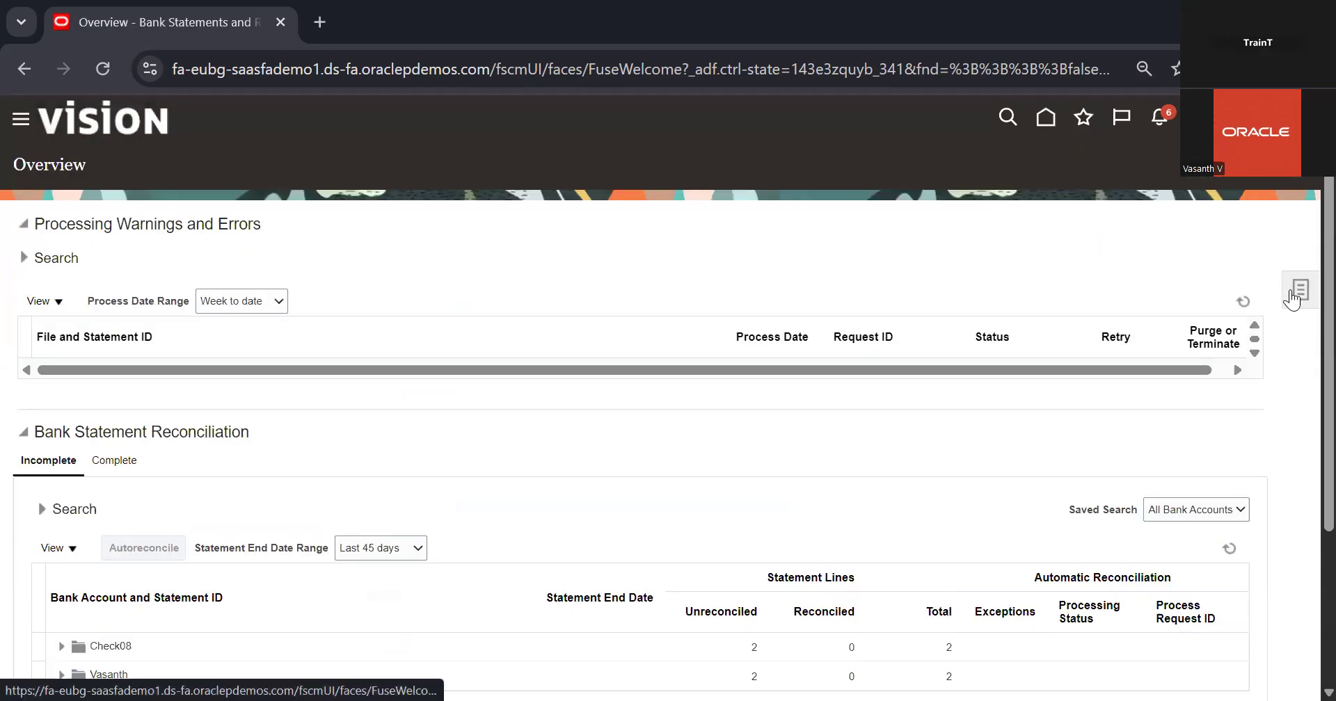
Search Manual Reconciliation for the same account's unreconciled Bank Statement Lines and System Transactions and review both lists
click(1293, 299)
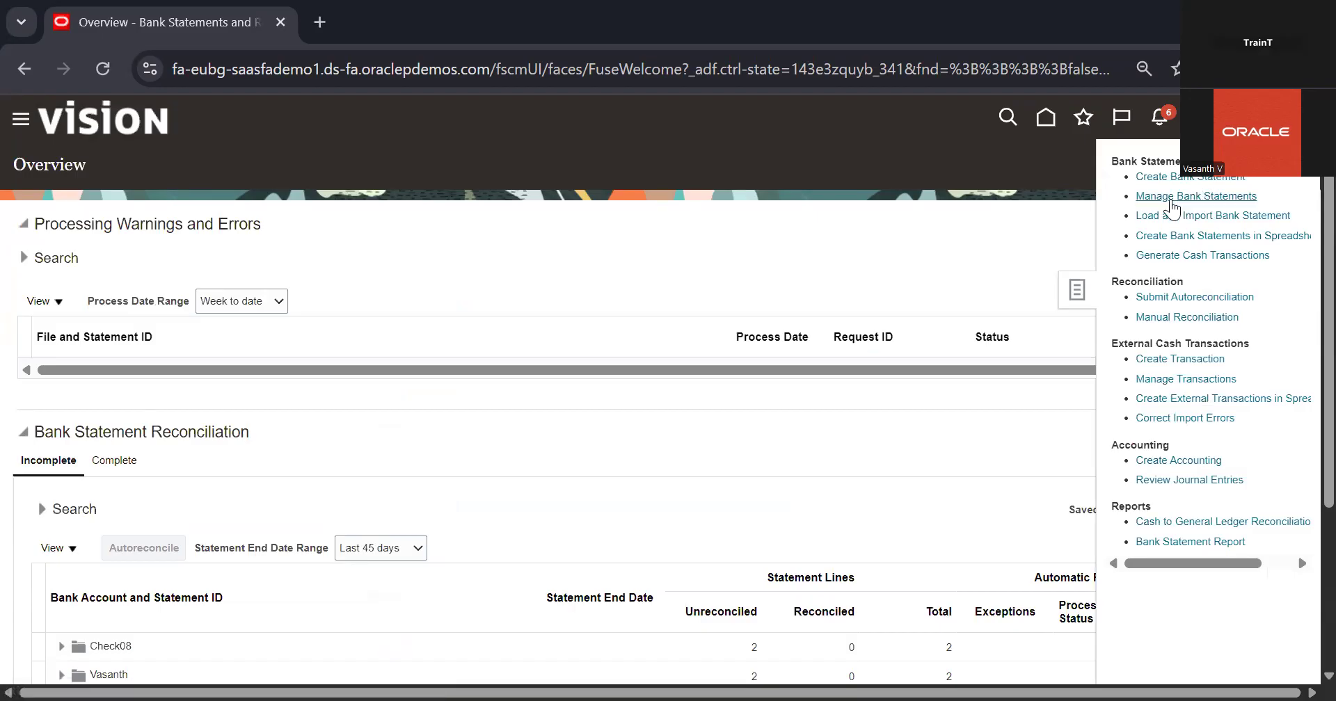
click(1153, 318)
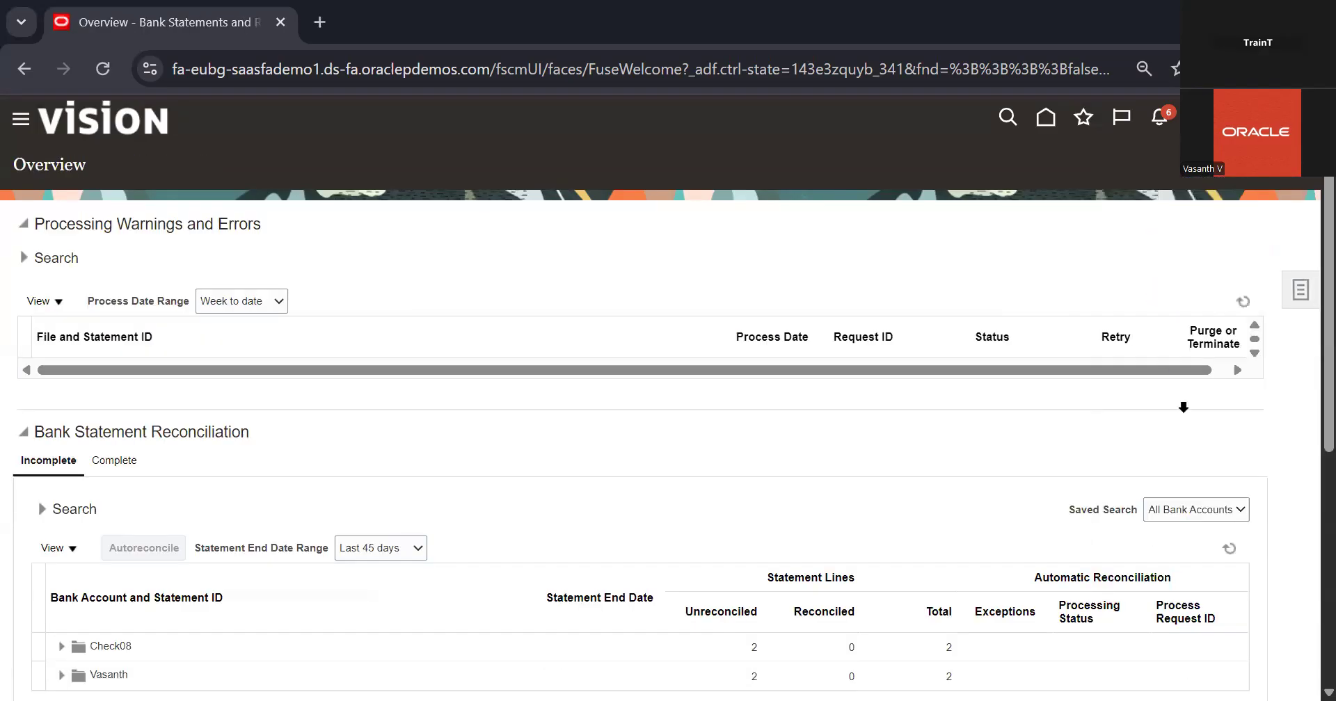
click(1300, 289)
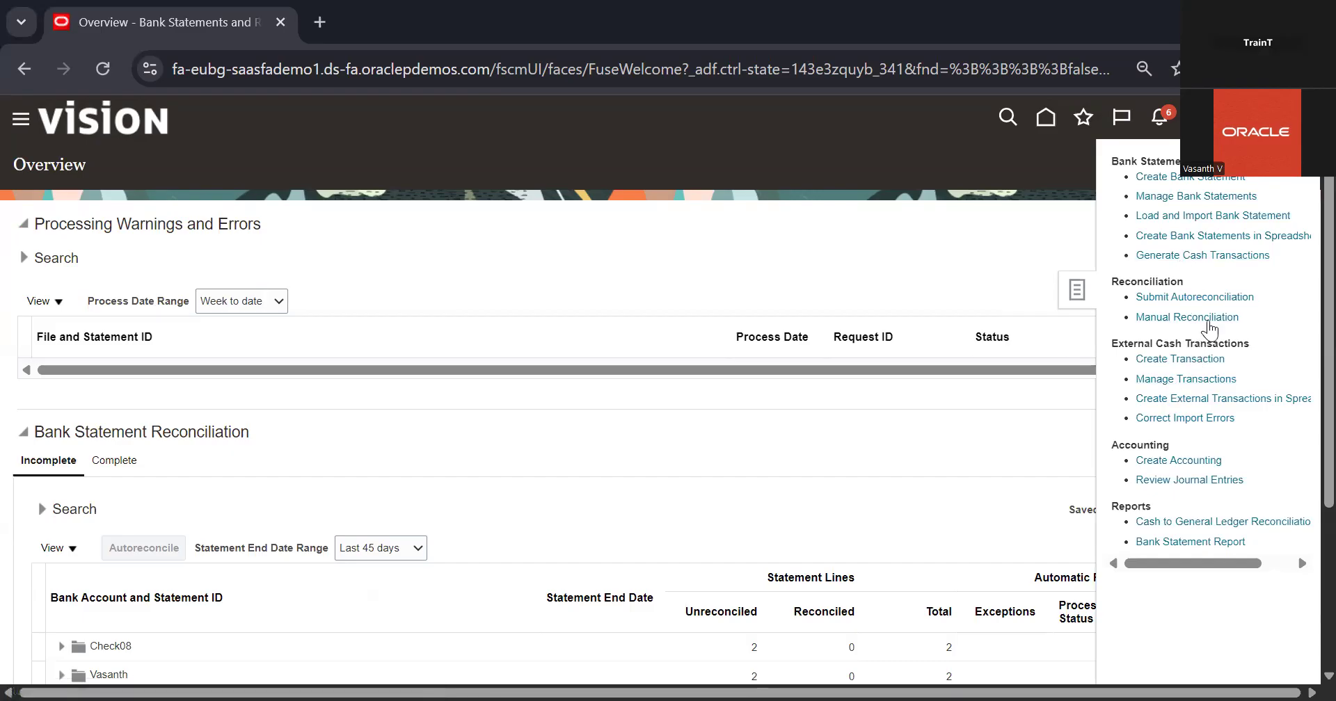
click(1209, 320)
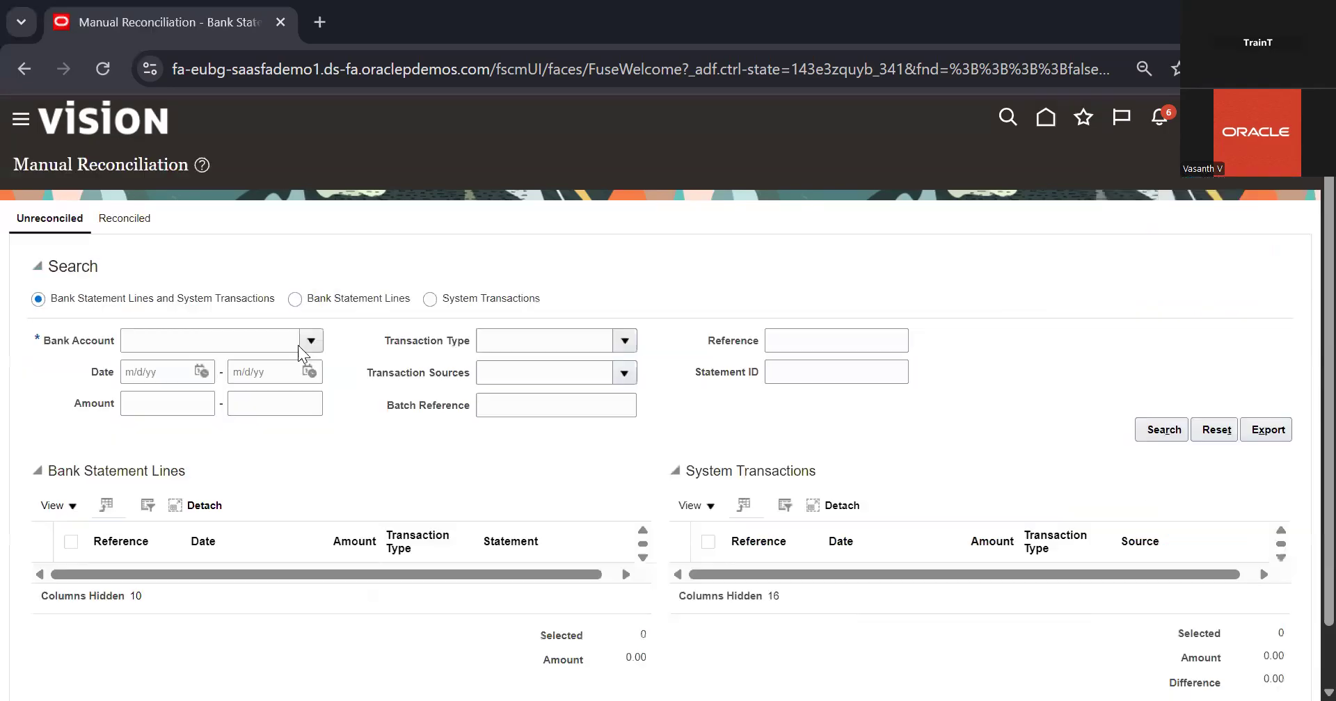
click(306, 342)
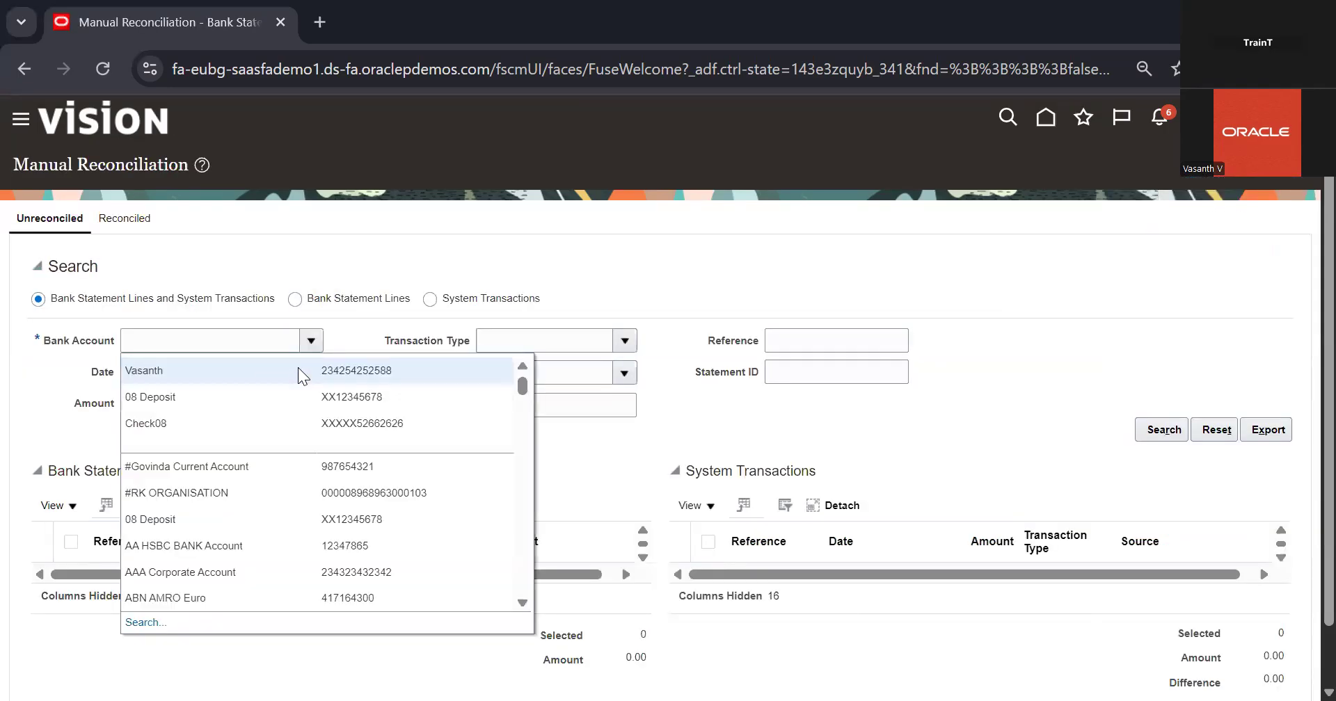
click(1164, 430)
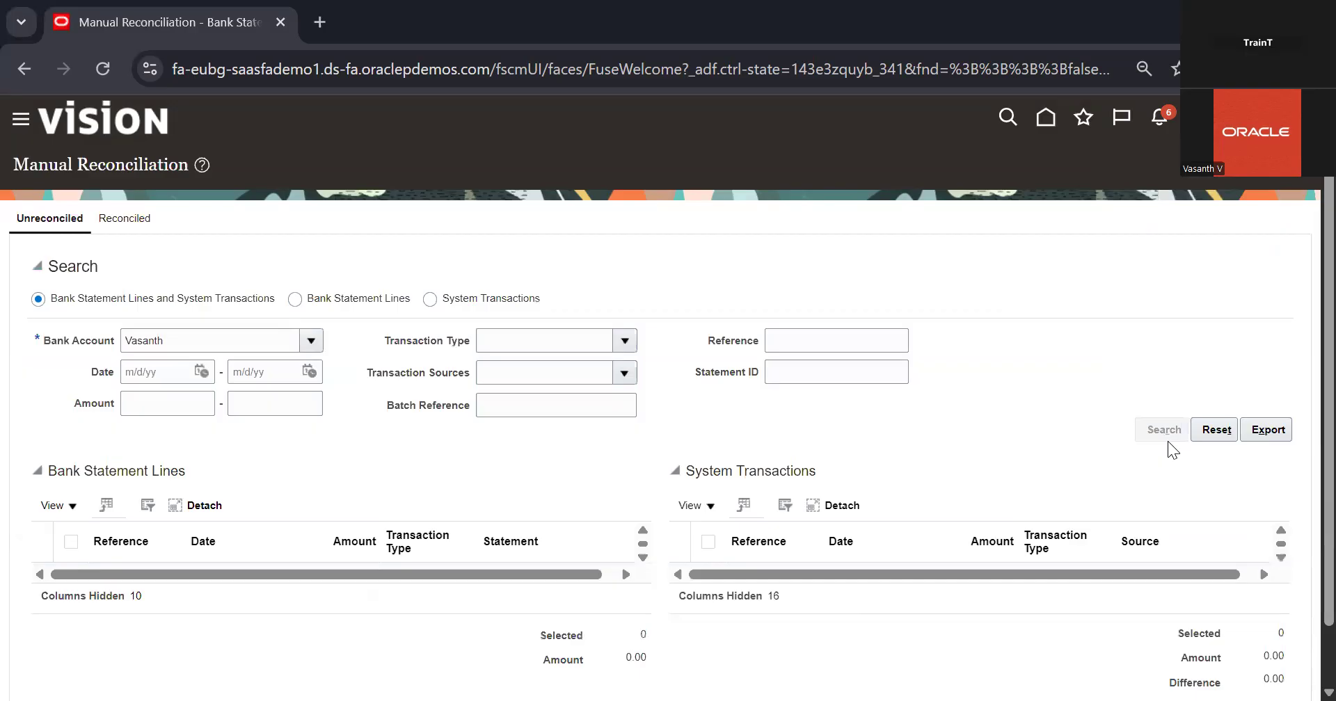
scroll(491, 357, down, 6)
scroll(492, 356, up, 2)
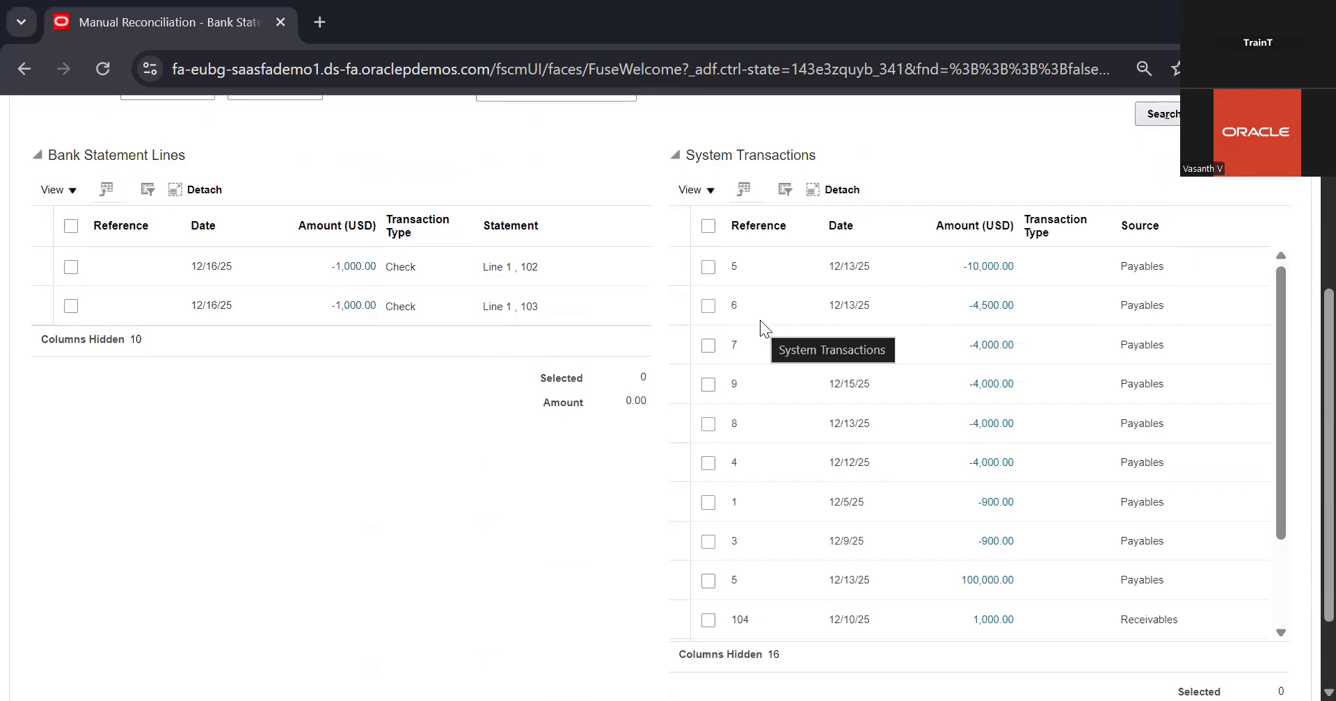
scroll(970, 314, up, 5)
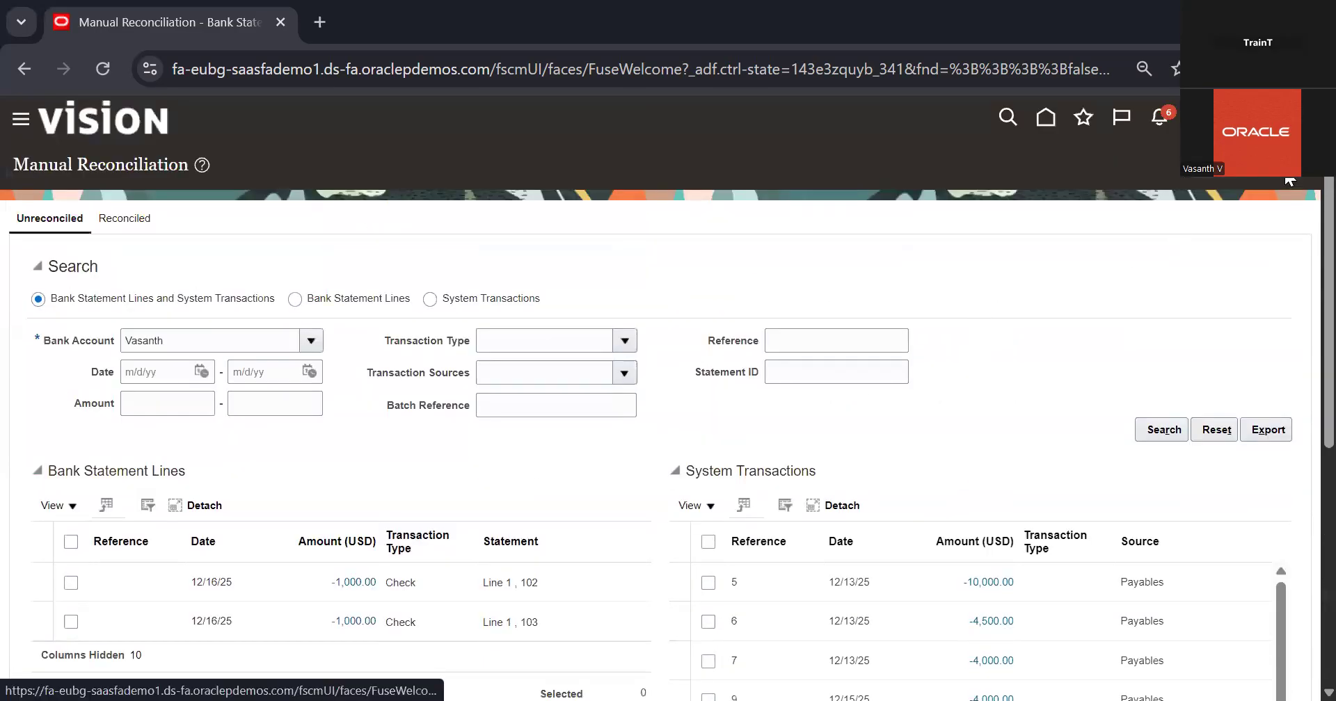
Start a new bank statement for the same bank account and open the calendar for its period start date
click(1286, 177)
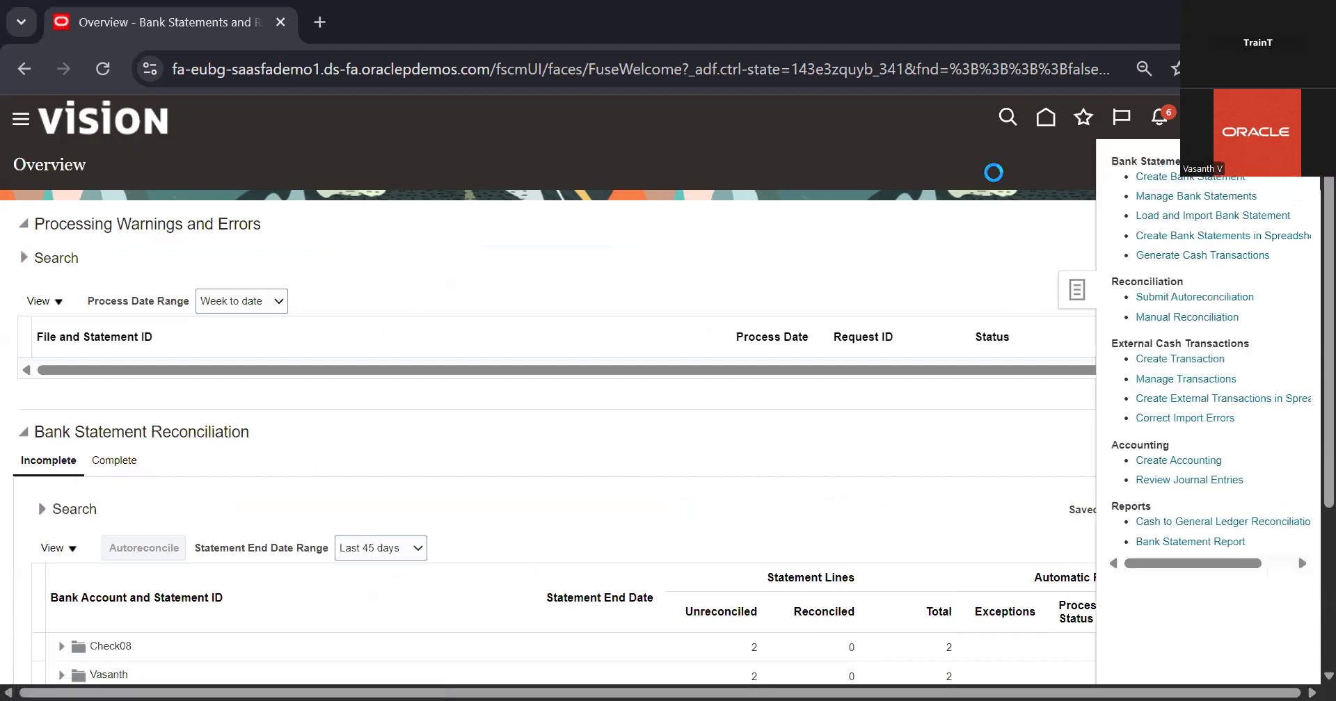
click(392, 227)
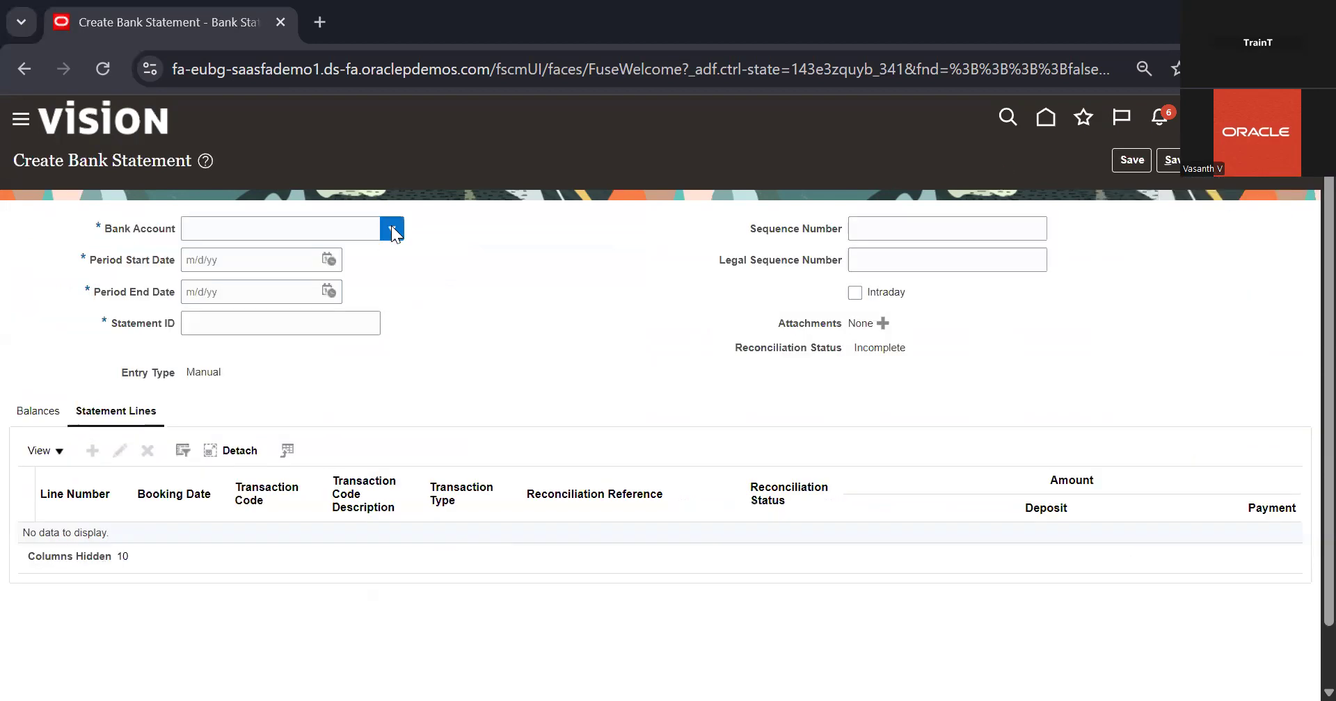
click(288, 310)
double_click(323, 229)
key(BackSpace)
text(Vasa)
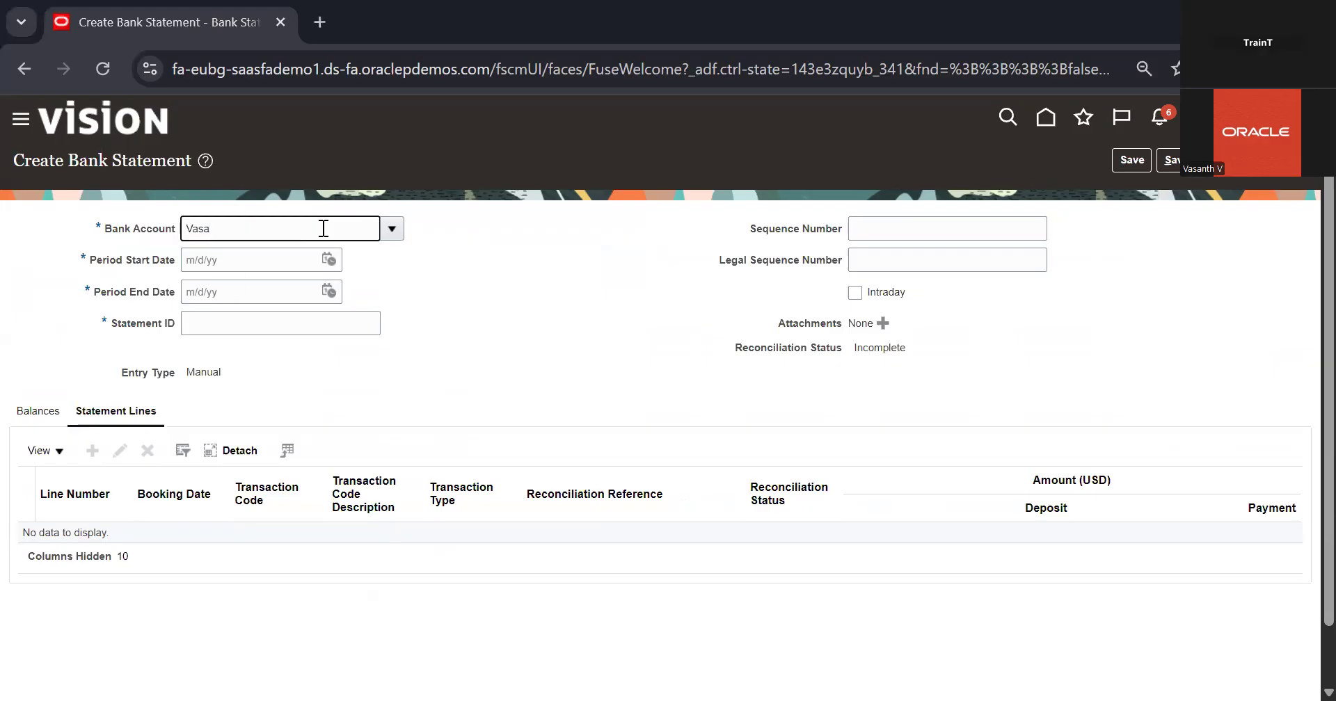
click(300, 255)
key(Tab)
click(329, 260)
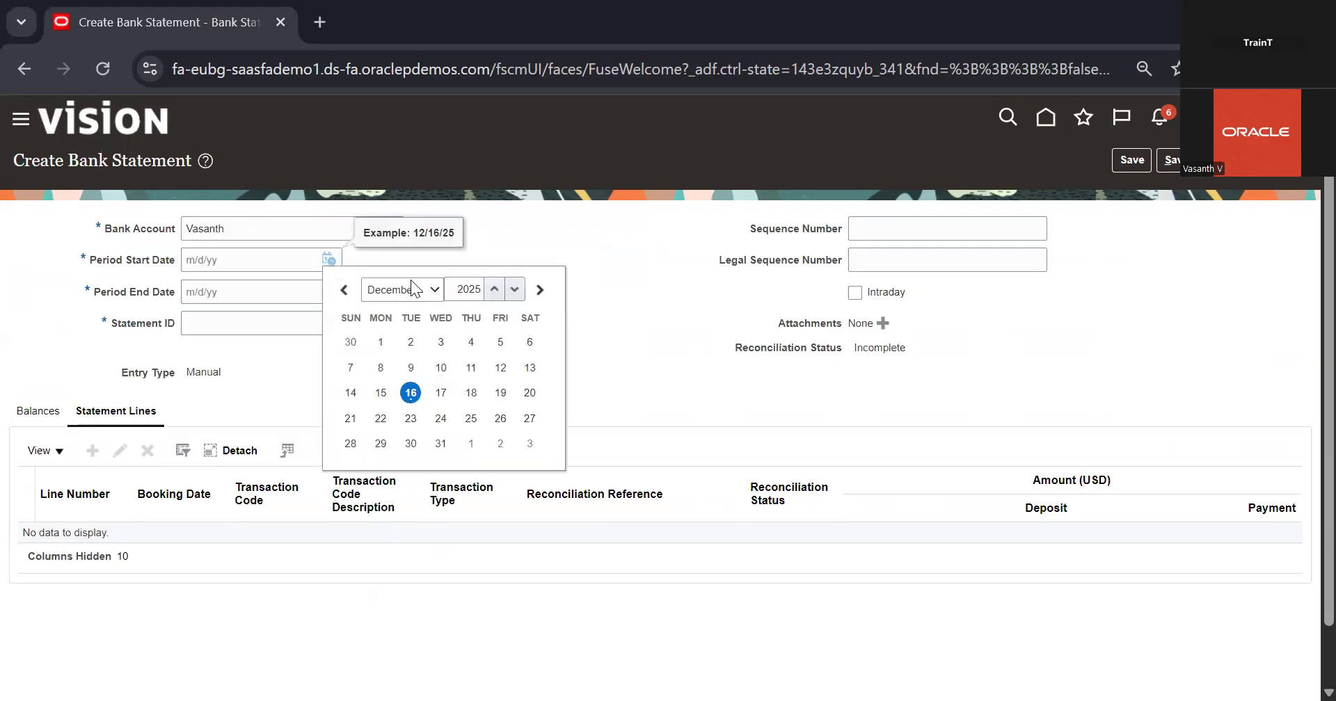